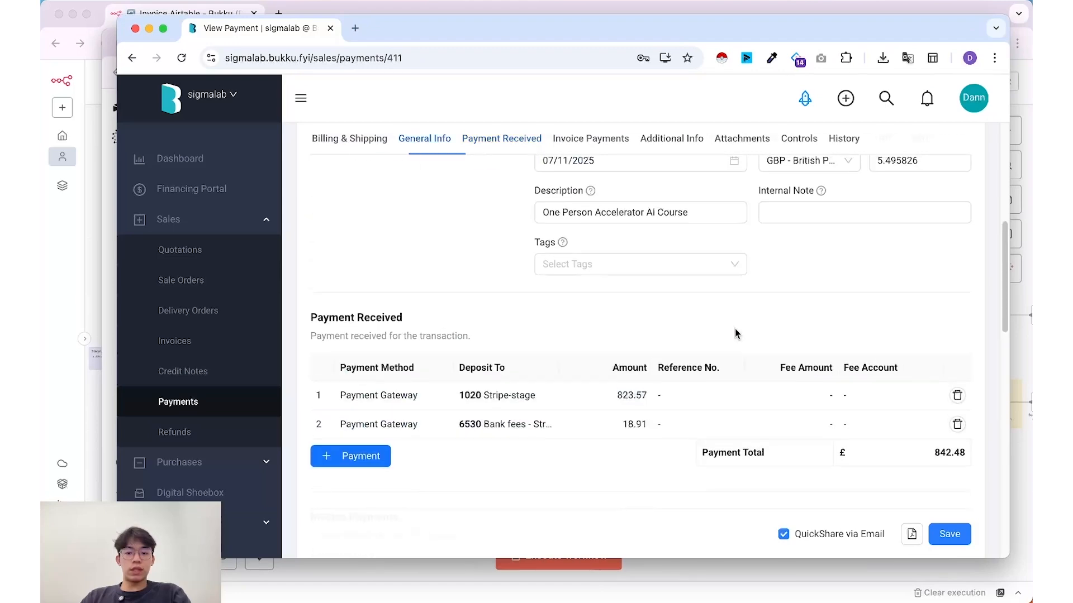
# Switch to the n8n workflow Invoice Airtable - Bukku (Demo) and examine the nodes from the webhook through the currency rates section
pyautogui.scroll(1, 568, 328)
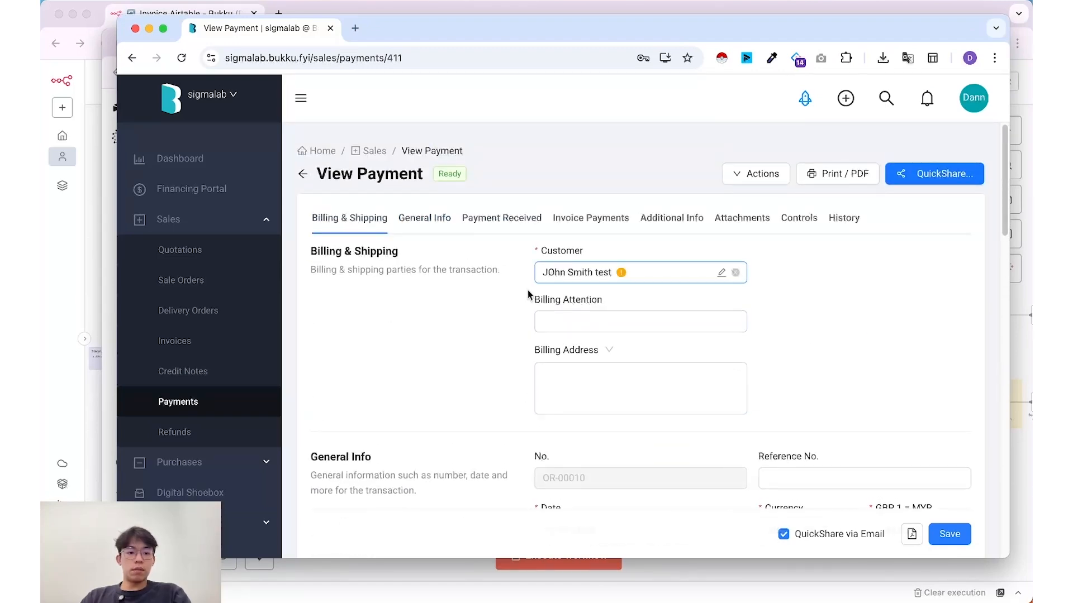
pyautogui.click(78, 268)
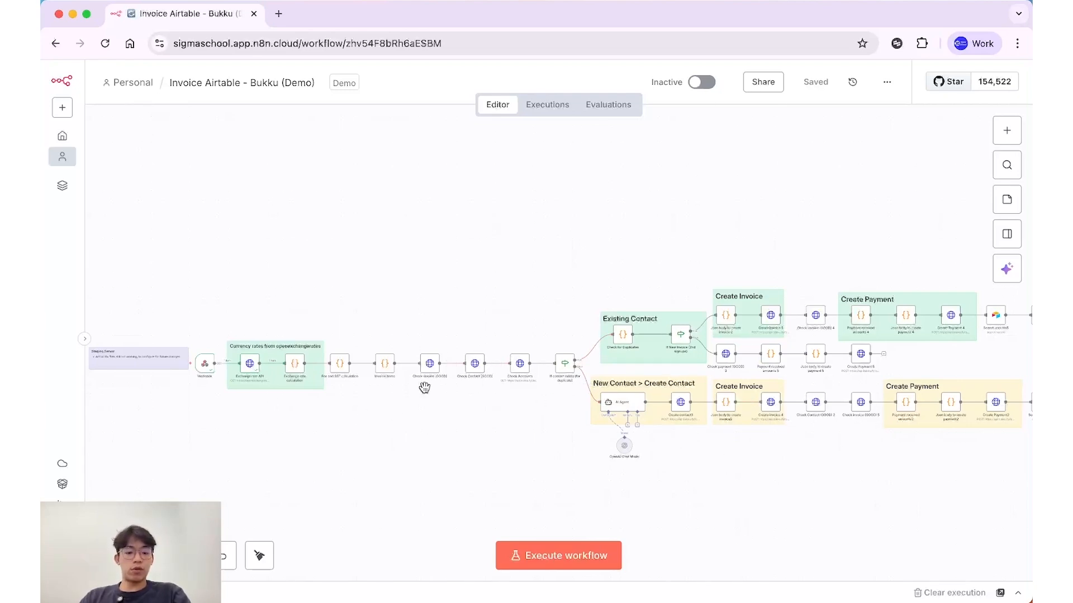
pyautogui.scroll(2, 210, 421)
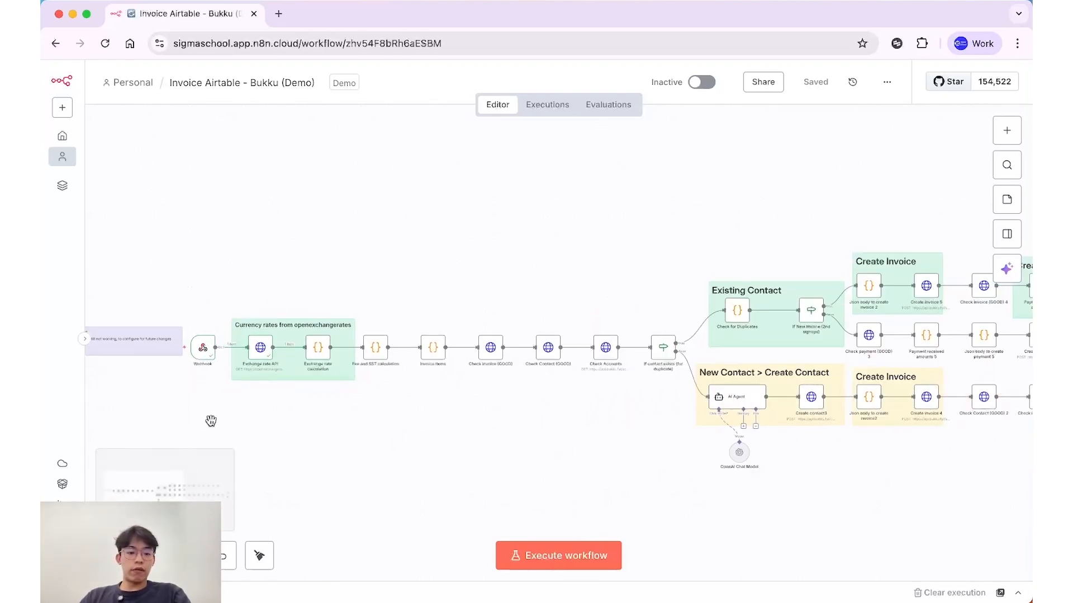
pyautogui.scroll(2, 243, 410)
pyautogui.scroll(3, 268, 388)
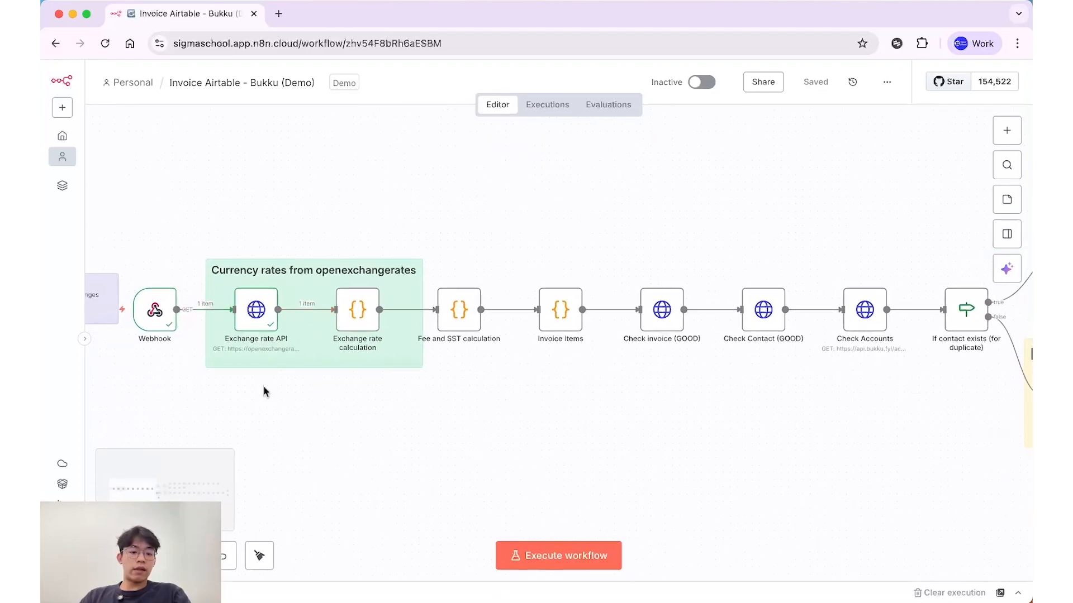
pyautogui.scroll(2, 256, 369)
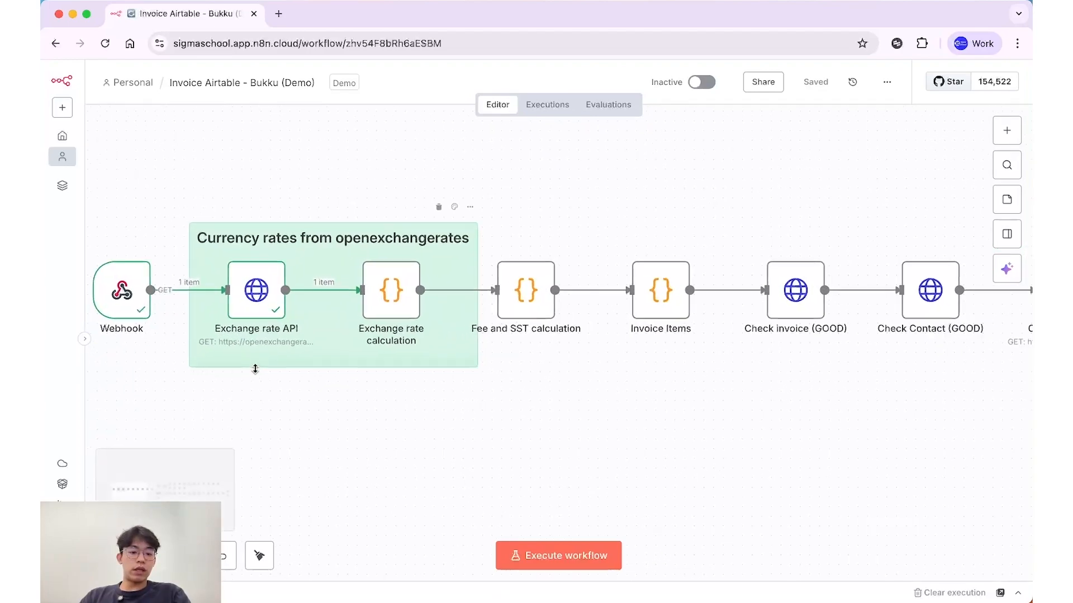
pyautogui.scroll(-3, 397, 438)
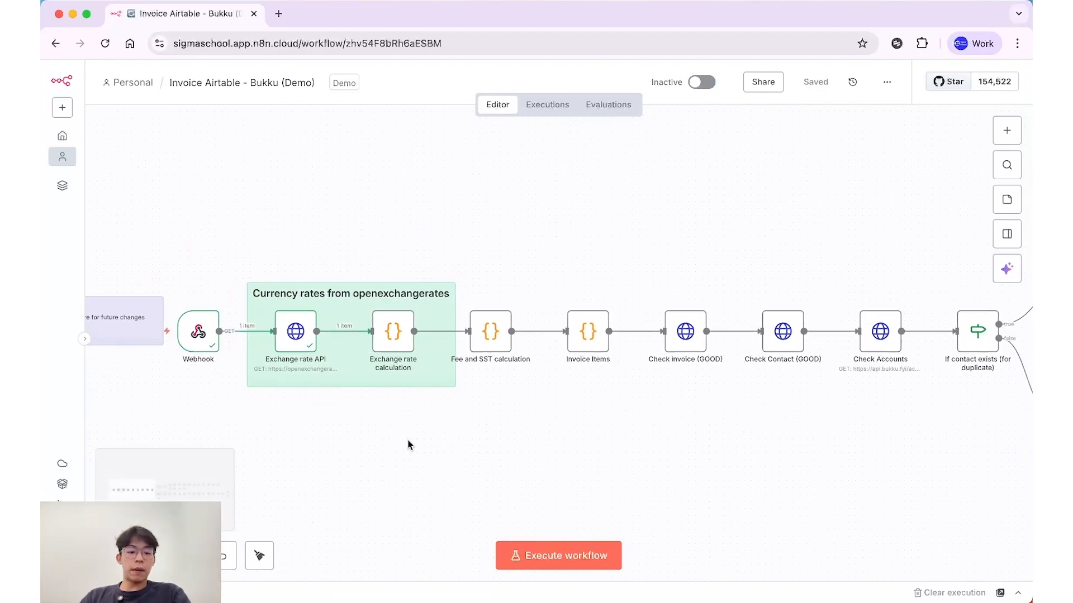
# Switch to the Bukku payment record and examine its invoice payments, payment total in both currencies, and payment received lines
pyautogui.press('super+grave')
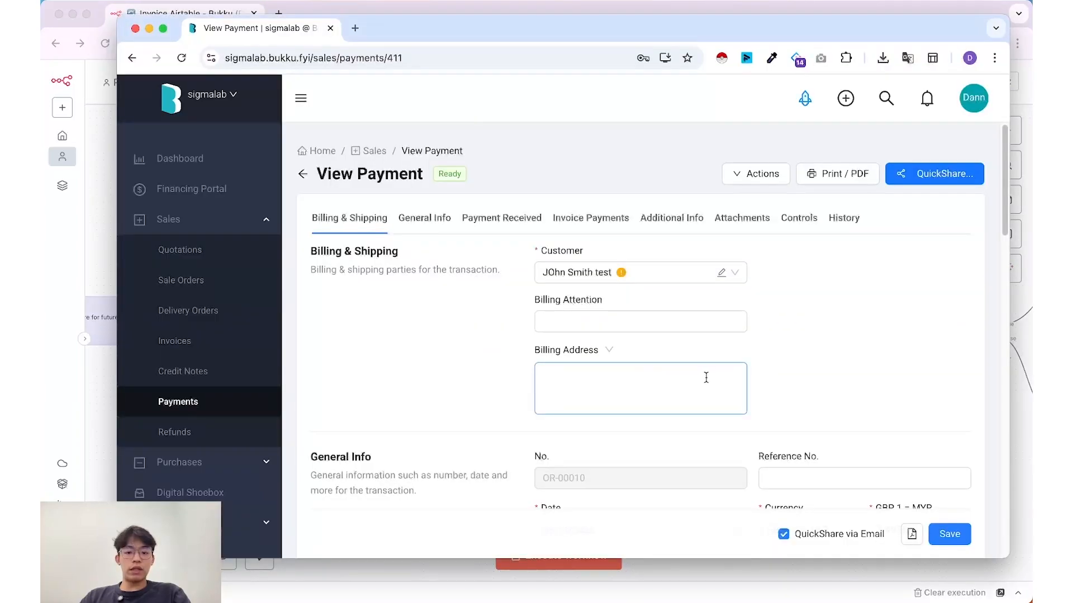
pyautogui.scroll(-9, 808, 381)
pyautogui.scroll(-5, 811, 381)
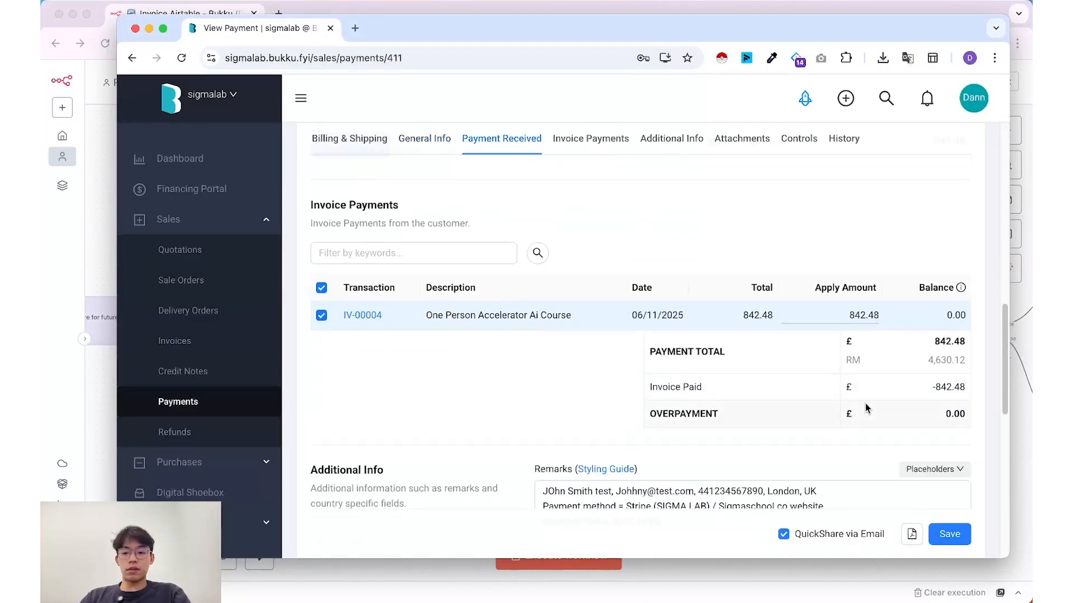
pyautogui.moveTo(840, 339); pyautogui.dragTo(950, 377)
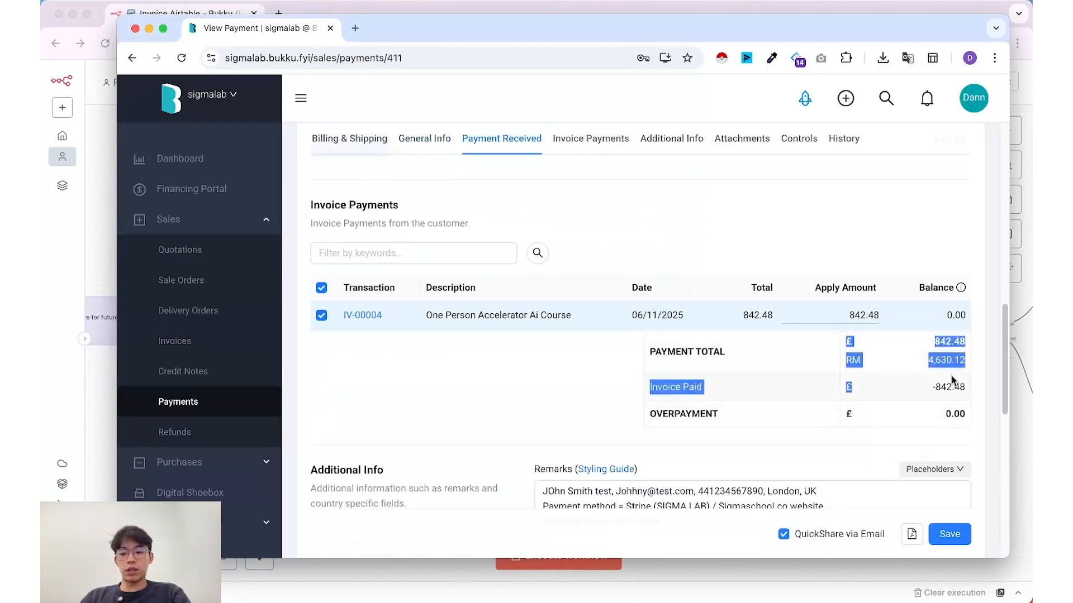
pyautogui.click(941, 382)
pyautogui.scroll(-2, 921, 387)
pyautogui.moveTo(844, 293); pyautogui.dragTo(796, 323)
pyautogui.click(828, 288)
pyautogui.scroll(1, 855, 346)
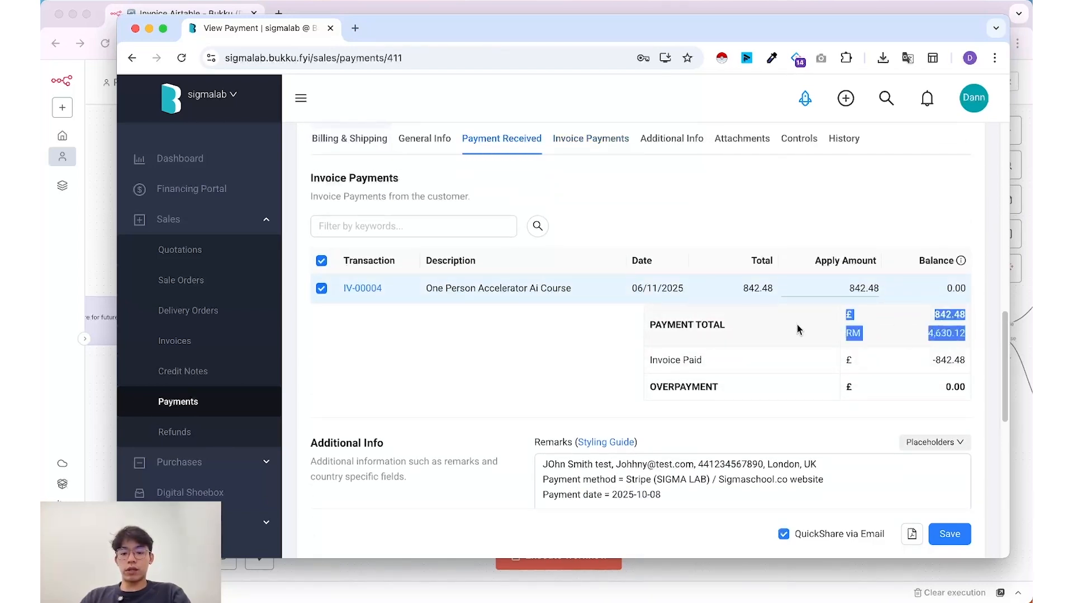
pyautogui.click(808, 348)
pyautogui.scroll(5, 808, 349)
pyautogui.scroll(3, 806, 349)
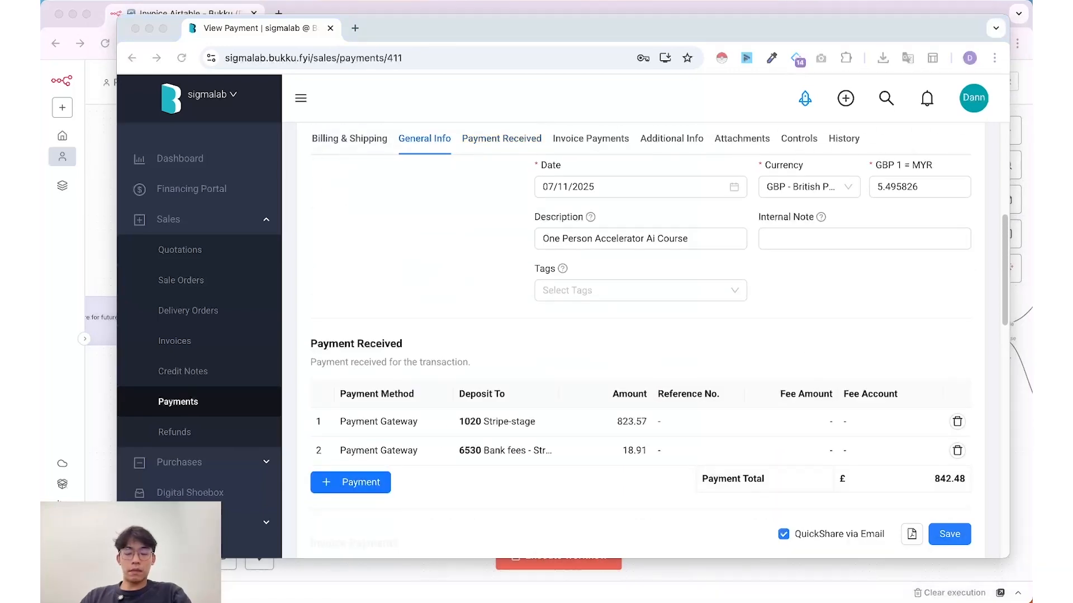
# Compare the Whimsical flowchart Bukku - Invoice Handling with the existing-contact and new-contact branches of the n8n workflow
pyautogui.moveTo(464, 22); pyautogui.dragTo(582, 27)
pyautogui.scroll(-1, 602, 197)
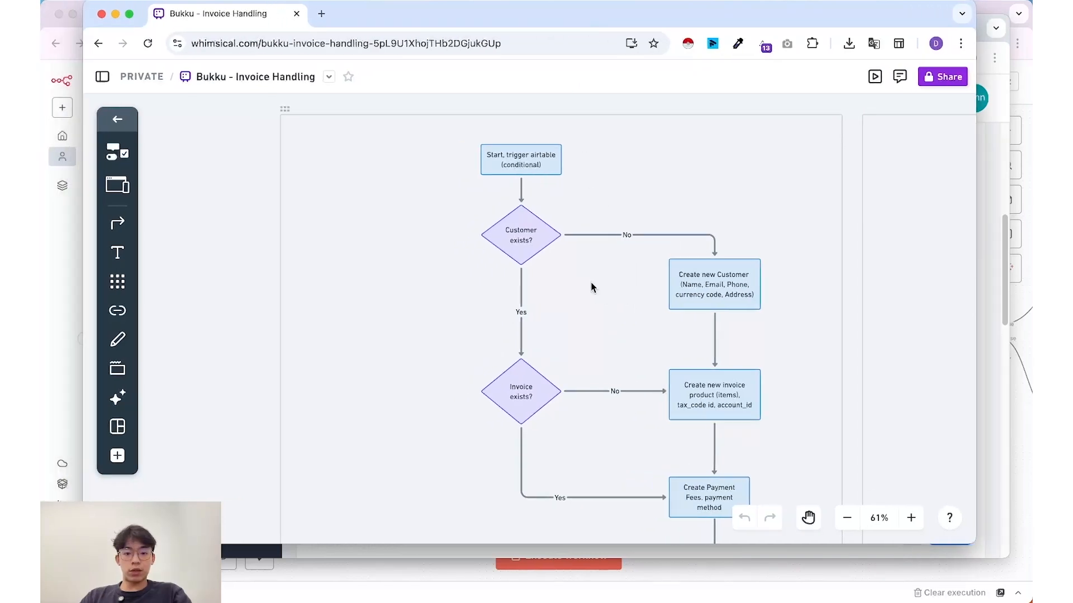
pyautogui.scroll(2, 590, 280)
pyautogui.scroll(-2, 583, 366)
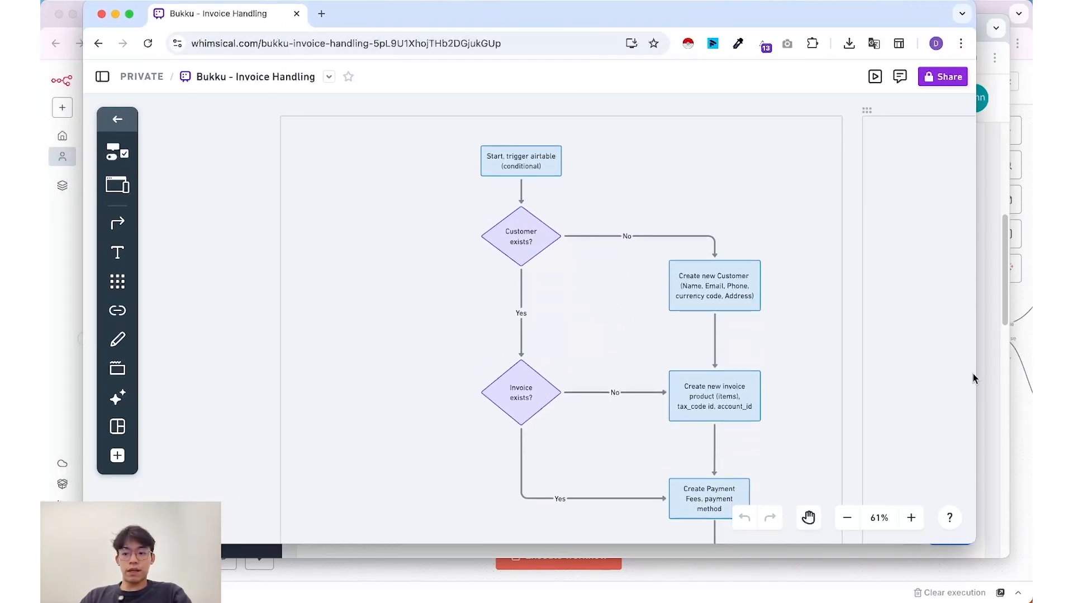
pyautogui.click(1014, 366)
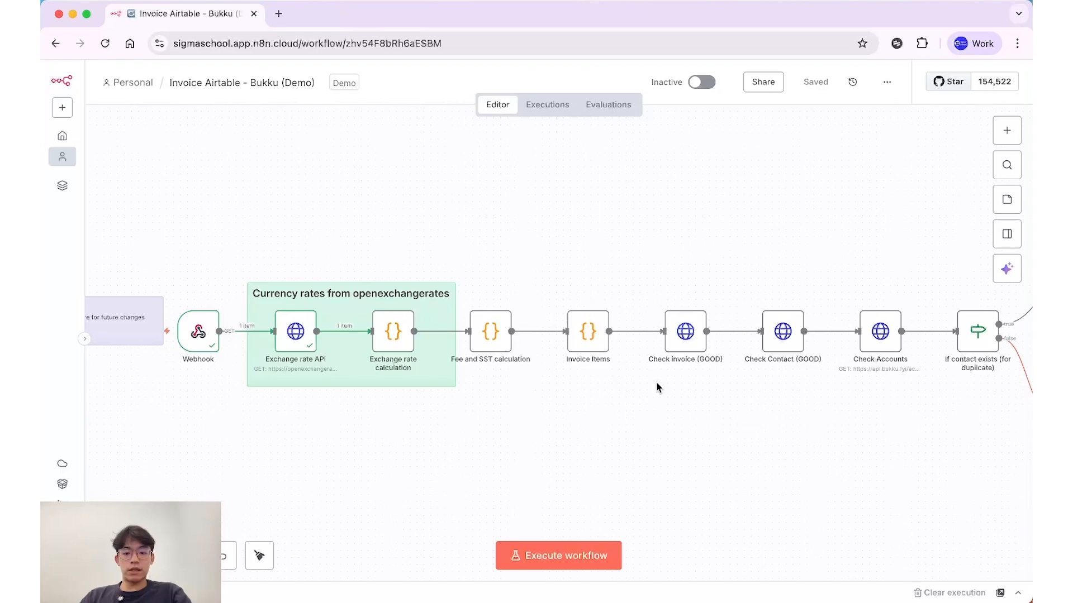
pyautogui.scroll(-5, 659, 387)
pyautogui.hscroll(1, 725, 384)
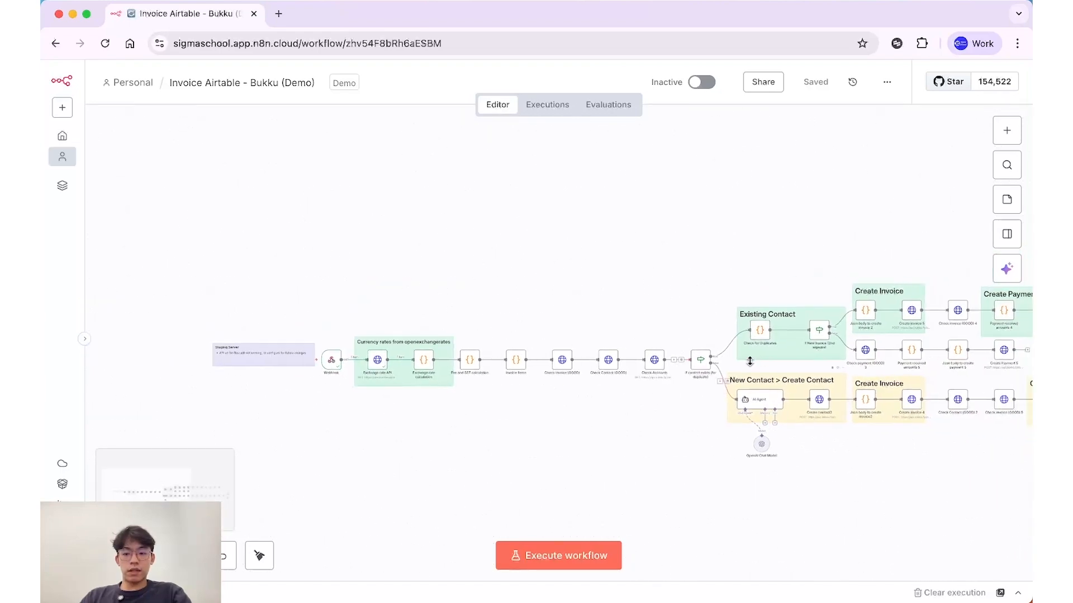
pyautogui.scroll(-1, 687, 403)
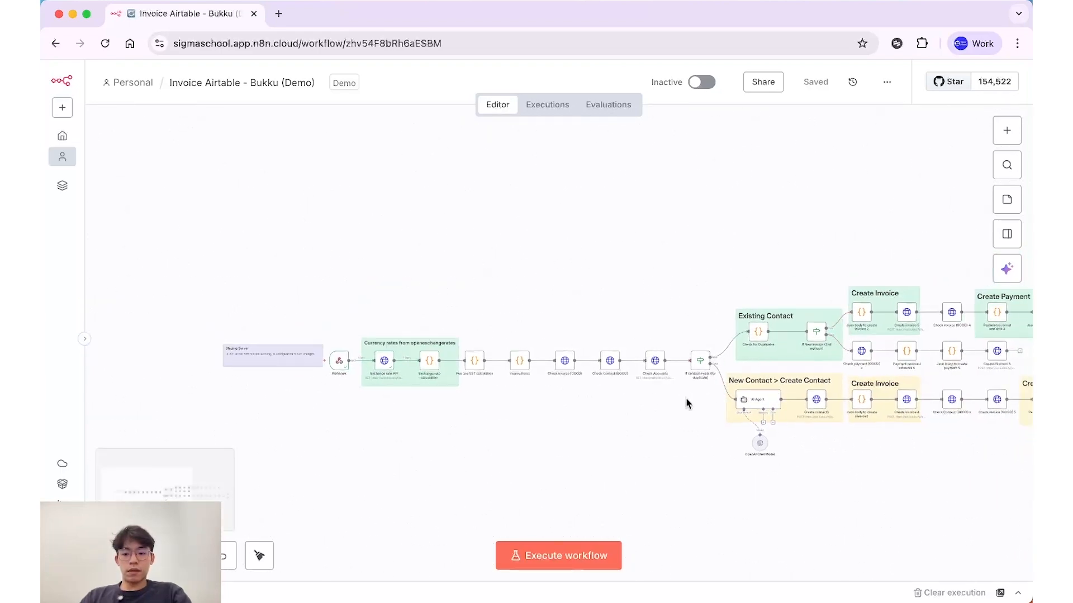
pyautogui.press('super+grave')
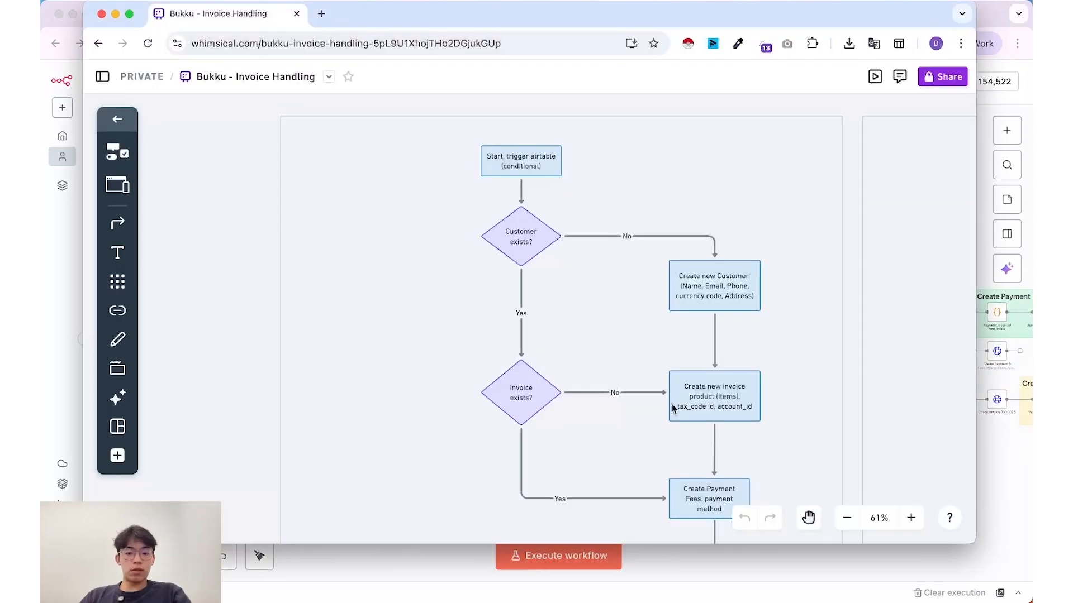
pyautogui.scroll(-1, 554, 257)
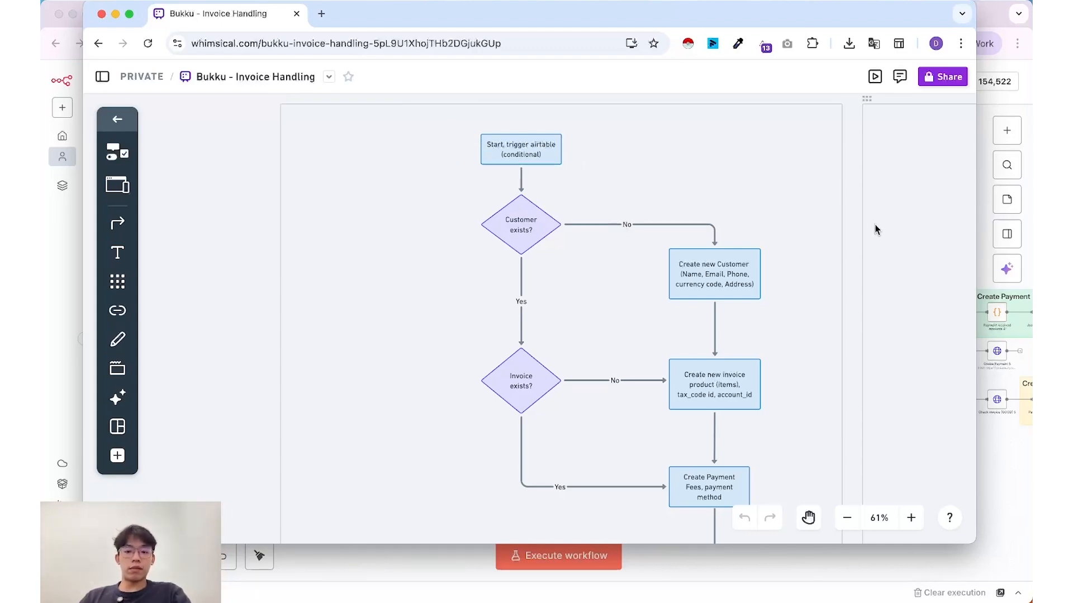
# Switch to the Airtable Demo base and examine Table 1's customer, product, payment, amount, currency, nationality and proof of payment columns
pyautogui.press('super+grave')
pyautogui.press('super+grave')
pyautogui.hscroll(4, 642, 275)
pyautogui.hscroll(5, 642, 275)
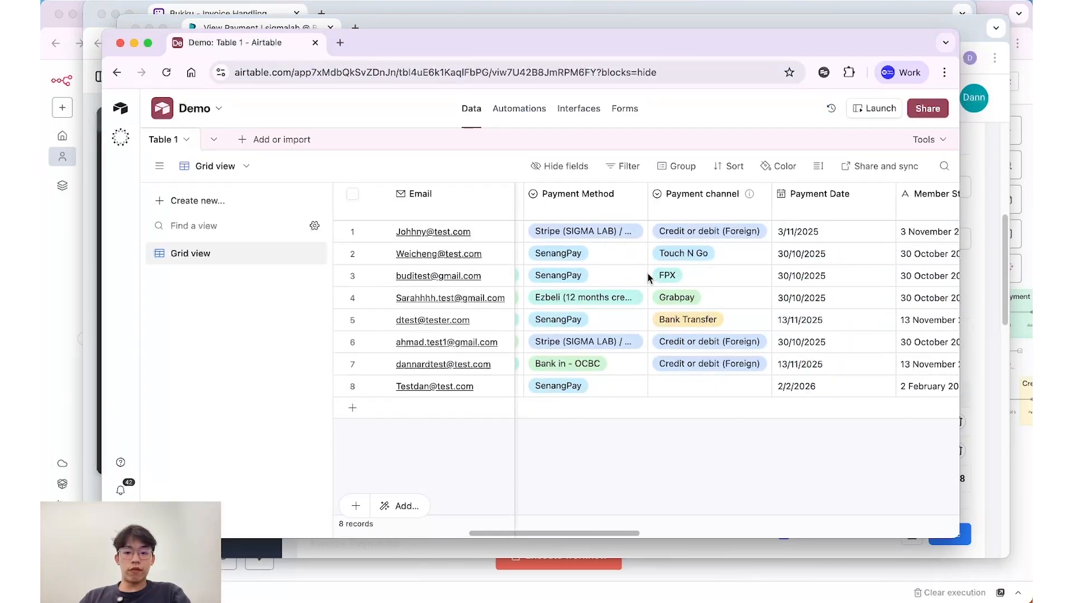
pyautogui.hscroll(-4, 648, 277)
pyautogui.hscroll(-2, 650, 277)
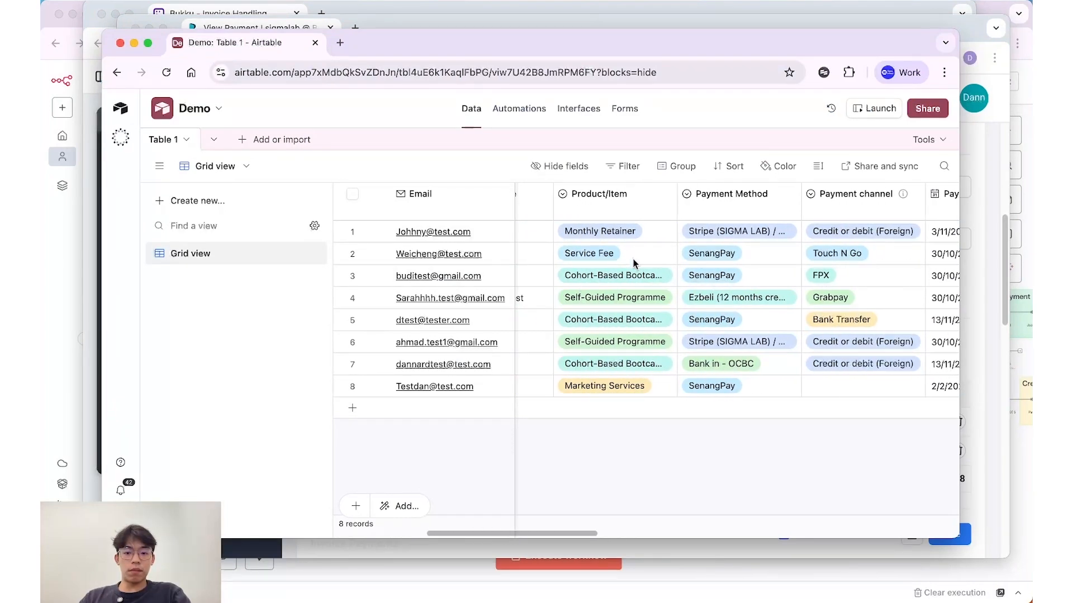
pyautogui.hscroll(4, 687, 253)
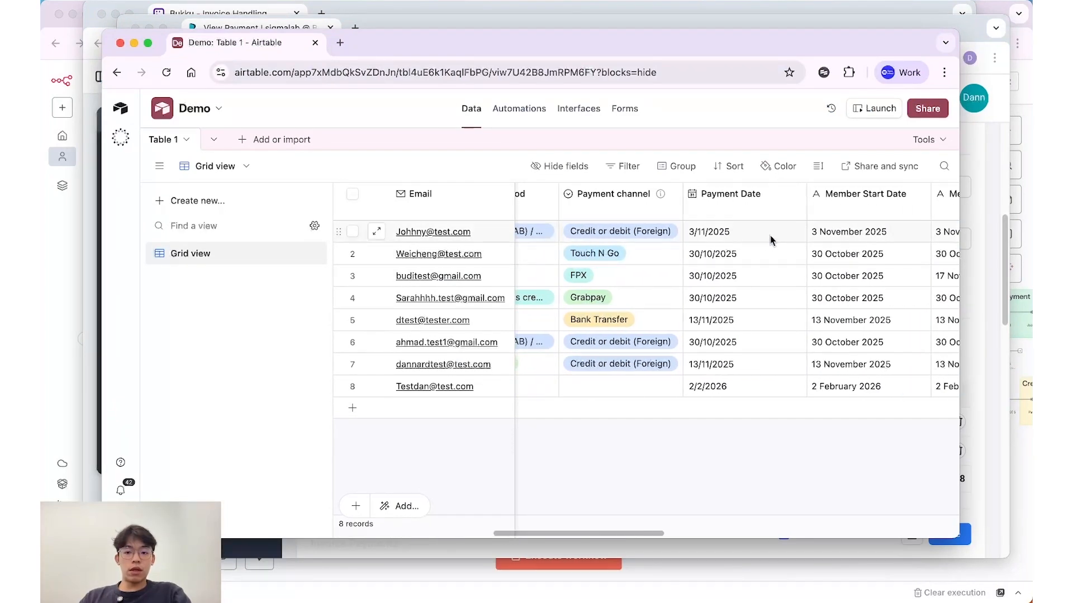
pyautogui.hscroll(1, 704, 245)
pyautogui.hscroll(4, 749, 260)
pyautogui.hscroll(4, 773, 246)
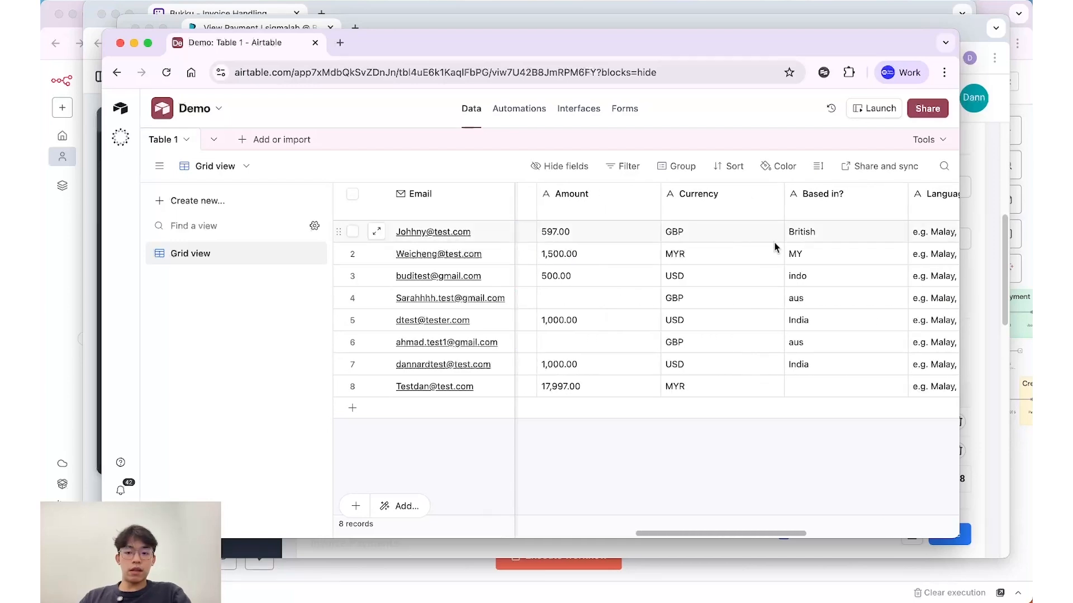
pyautogui.hscroll(3, 692, 259)
pyautogui.hscroll(5, 826, 241)
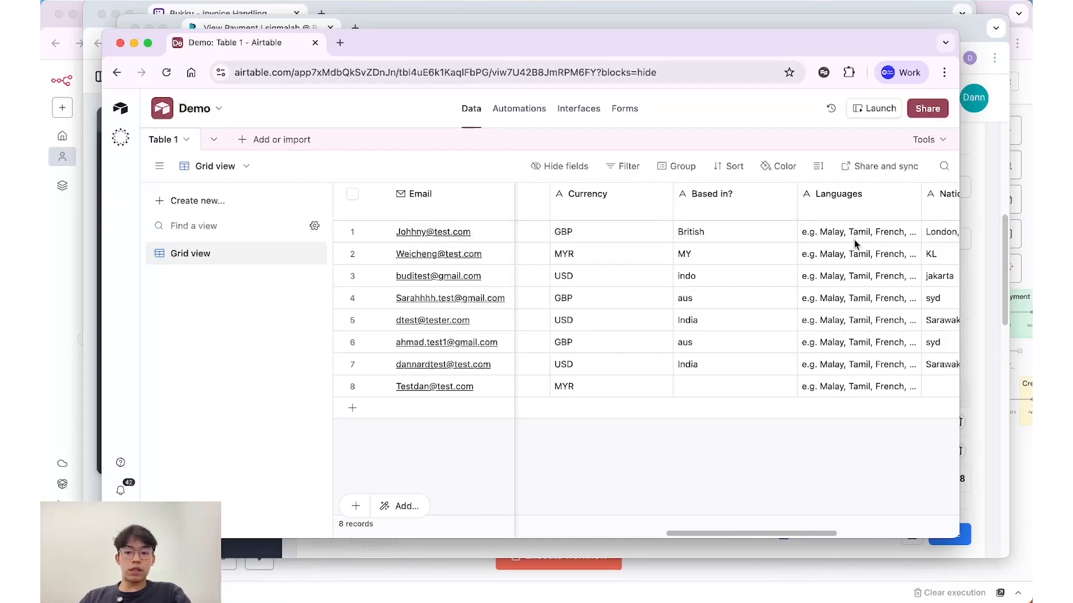
pyautogui.hscroll(3, 826, 241)
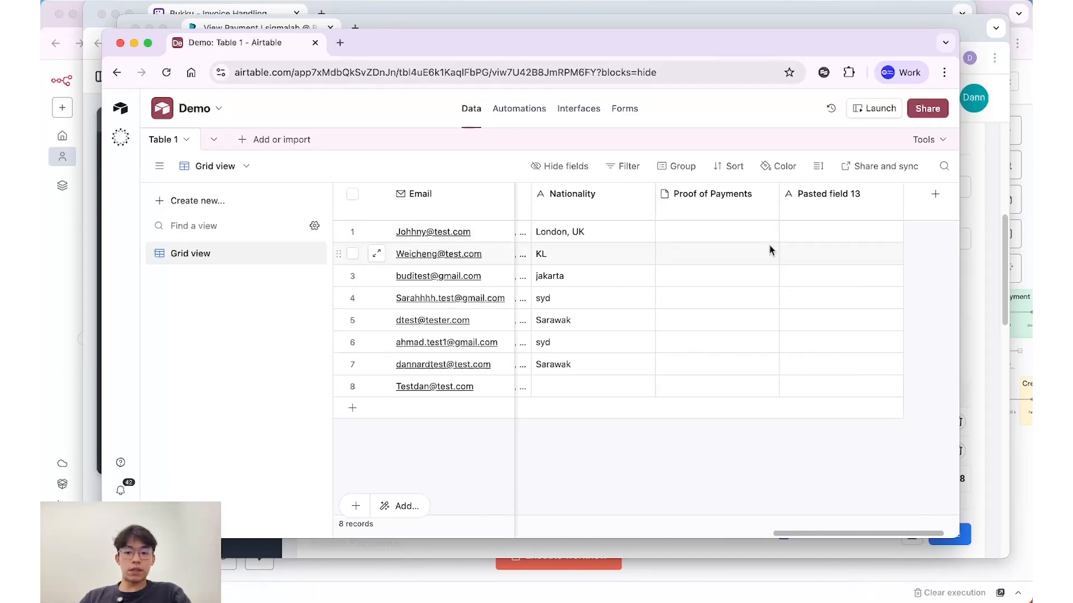
pyautogui.hscroll(-10, 765, 248)
pyautogui.hscroll(5, 765, 249)
pyautogui.hscroll(5, 768, 251)
pyautogui.hscroll(6, 843, 243)
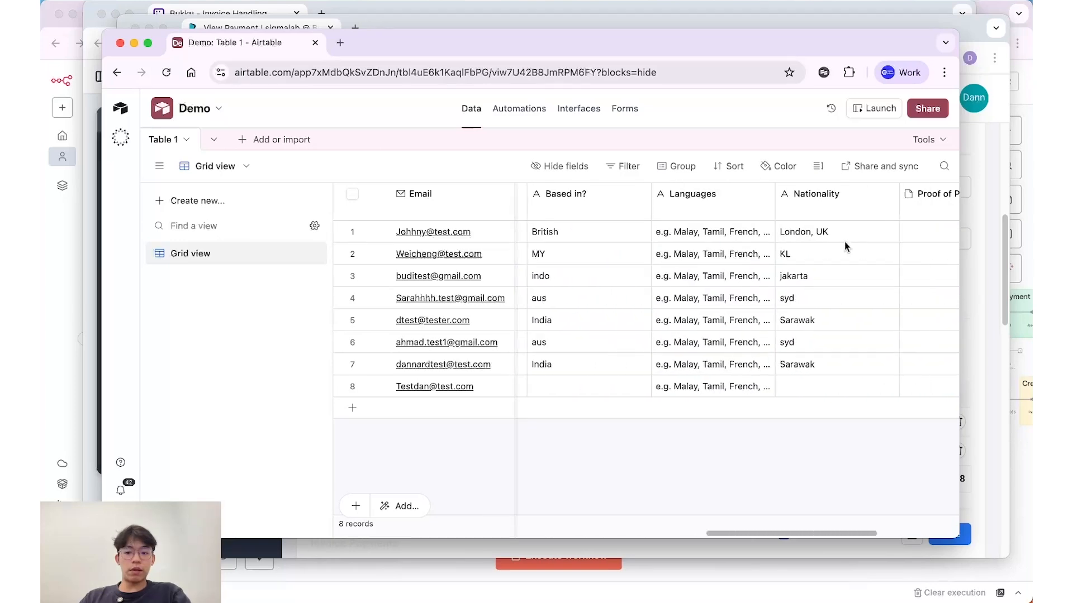
pyautogui.hscroll(-10, 650, 235)
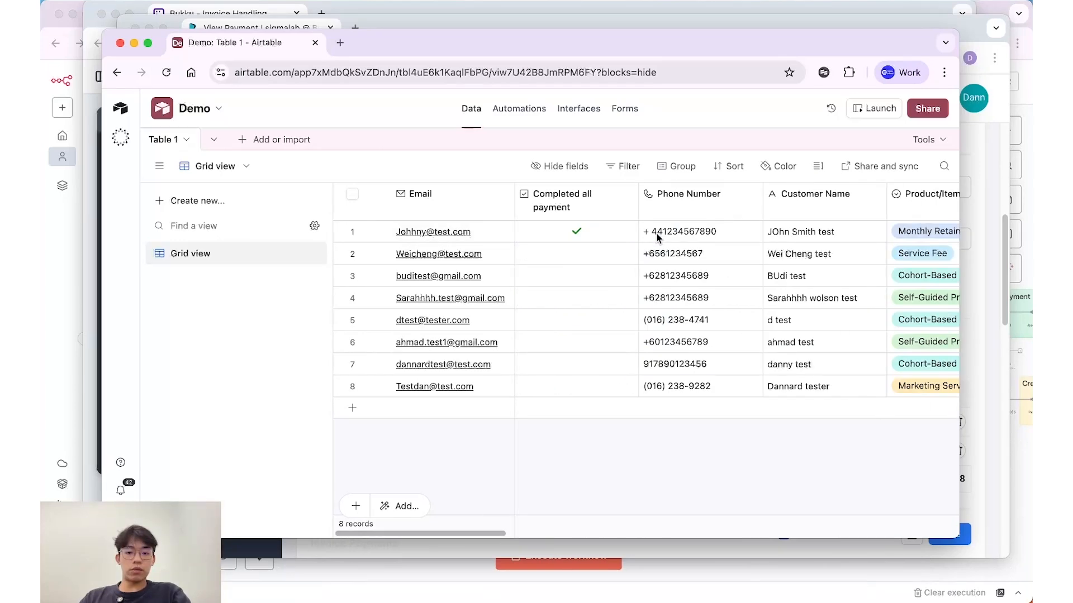
# Return to the Whimsical flowchart and examine the path from the customer and invoice checks to payment creation and proof attachment
pyautogui.press('super+grave')
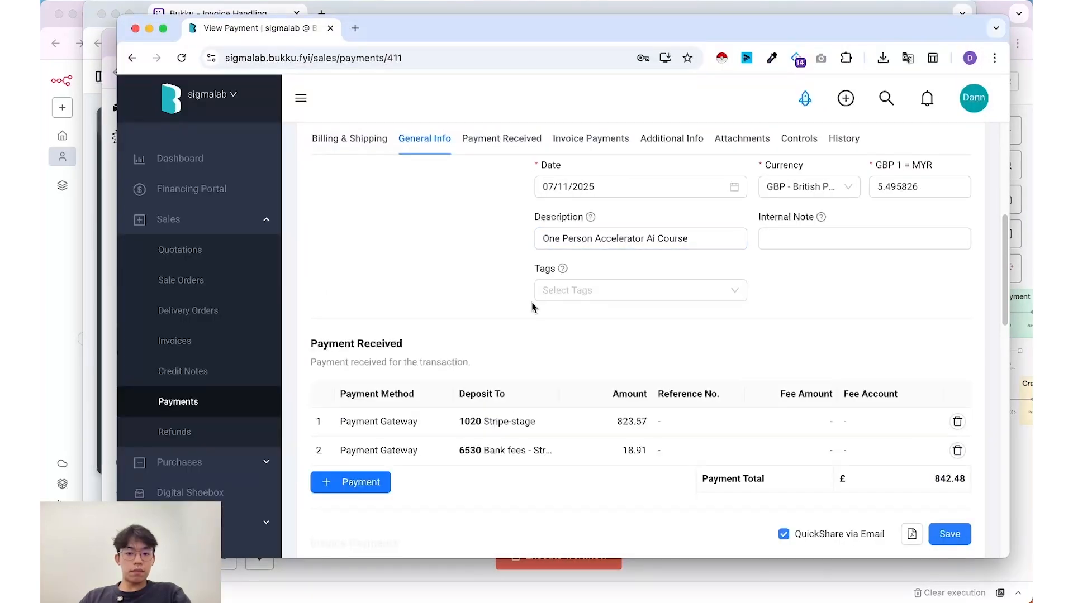
pyautogui.press('super+grave')
pyautogui.scroll(-1, 548, 308)
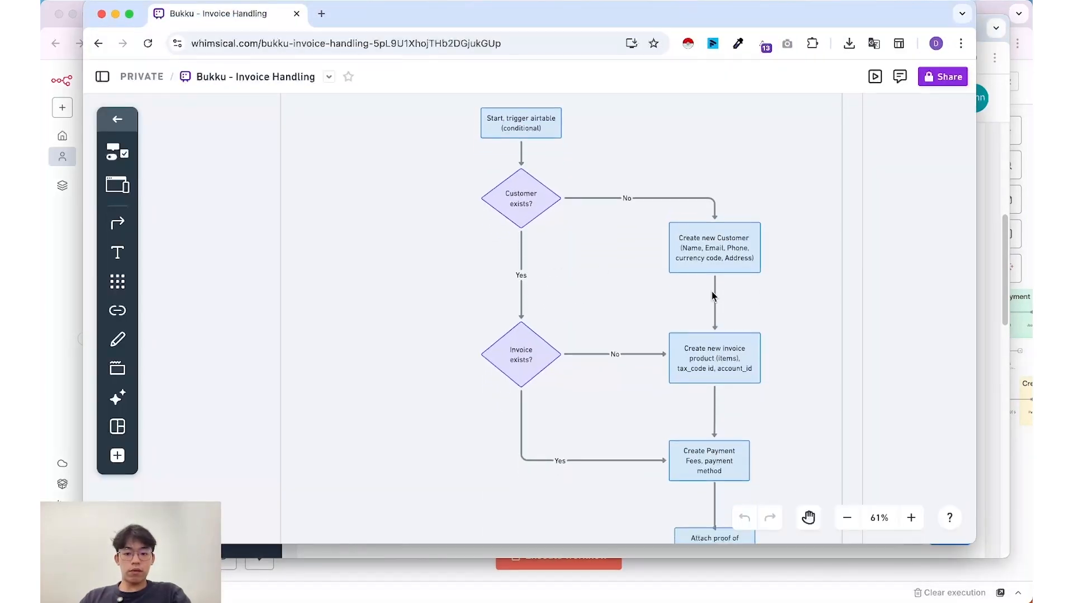
pyautogui.scroll(-5, 725, 357)
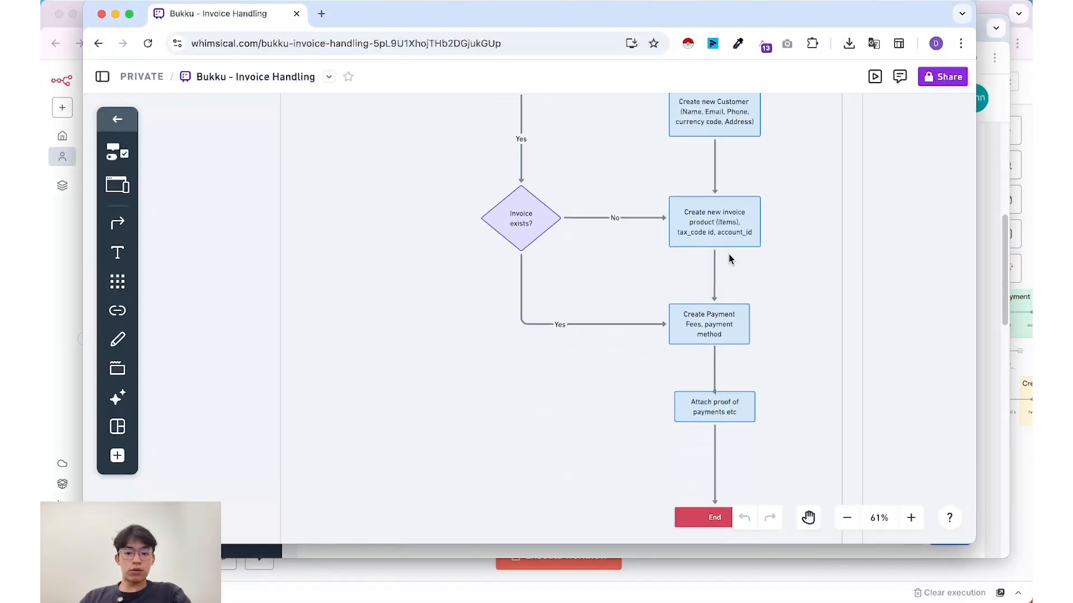
pyautogui.scroll(7, 729, 260)
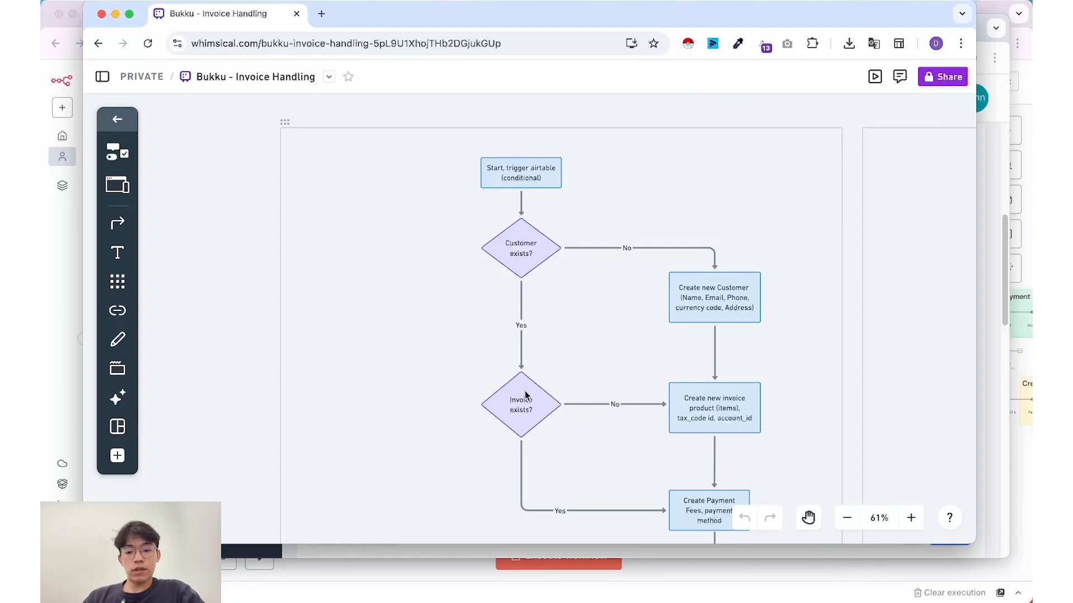
pyautogui.scroll(-2, 743, 423)
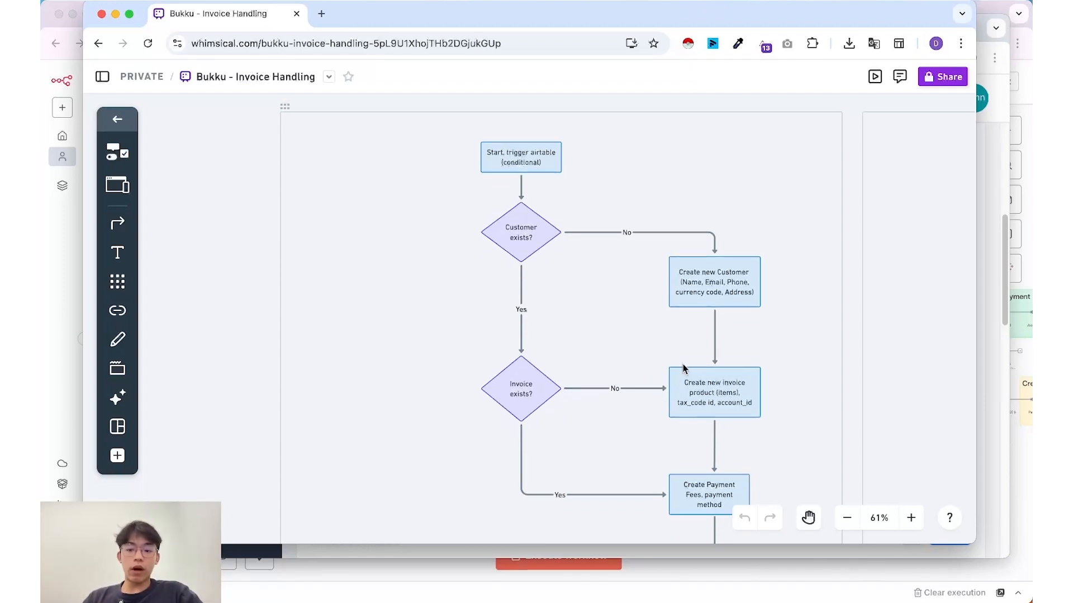
pyautogui.scroll(-2, 717, 424)
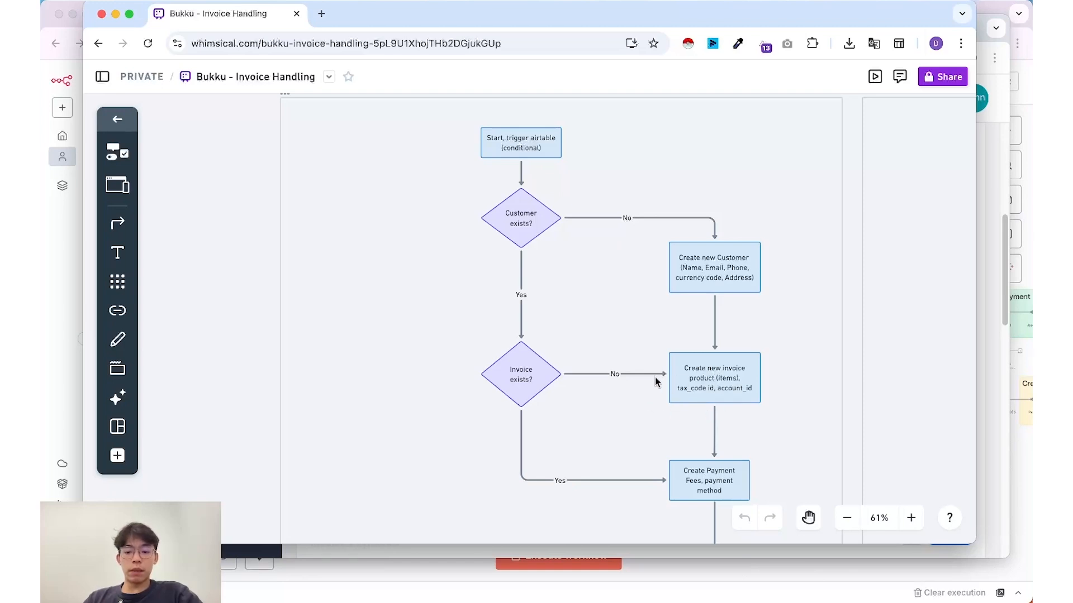
pyautogui.scroll(-5, 712, 390)
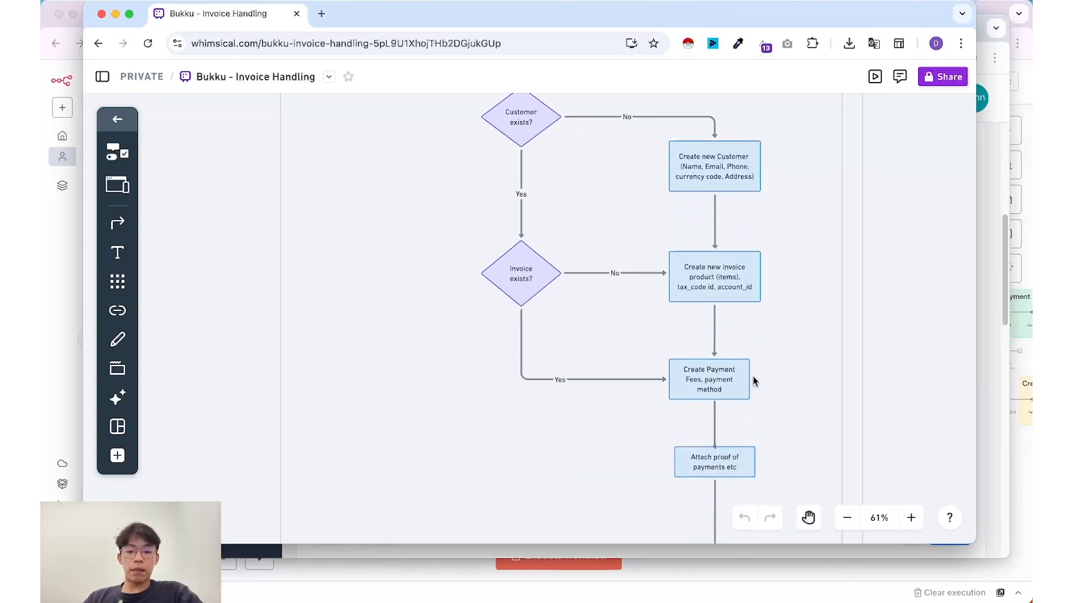
pyautogui.scroll(-3, 715, 313)
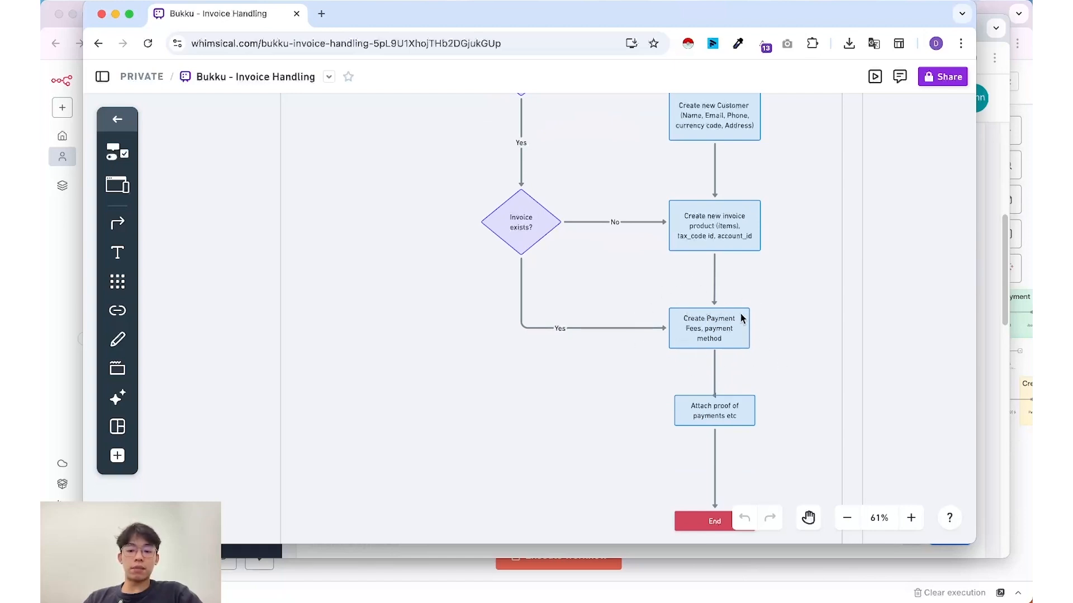
pyautogui.scroll(-1, 743, 356)
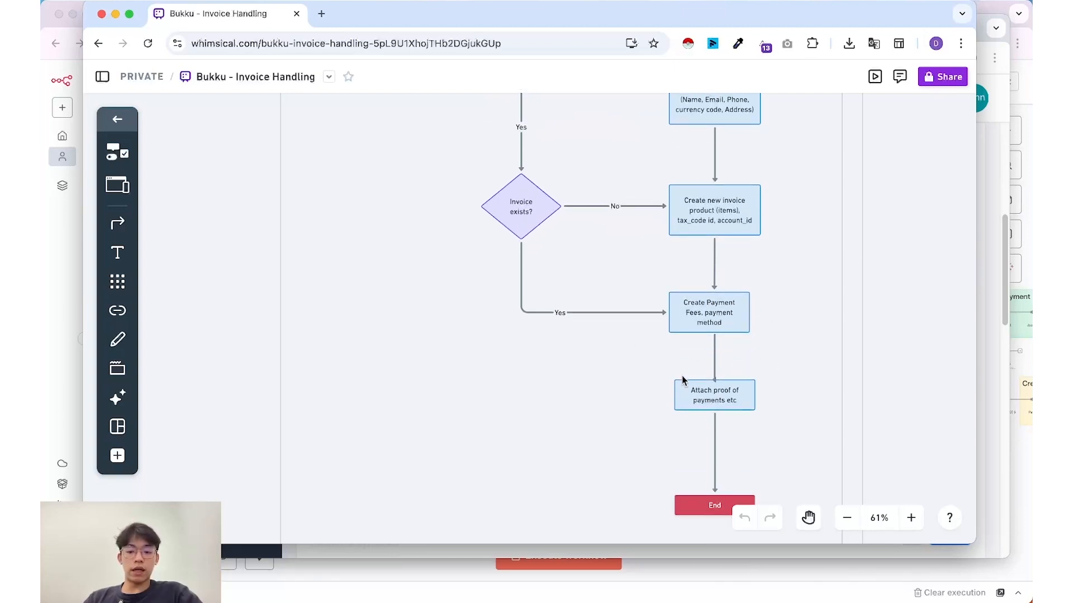
# Examine the flowchart's final stretch from payment creation and proof attachment to the end, and its customer and invoice checks
pyautogui.scroll(-8, 721, 436)
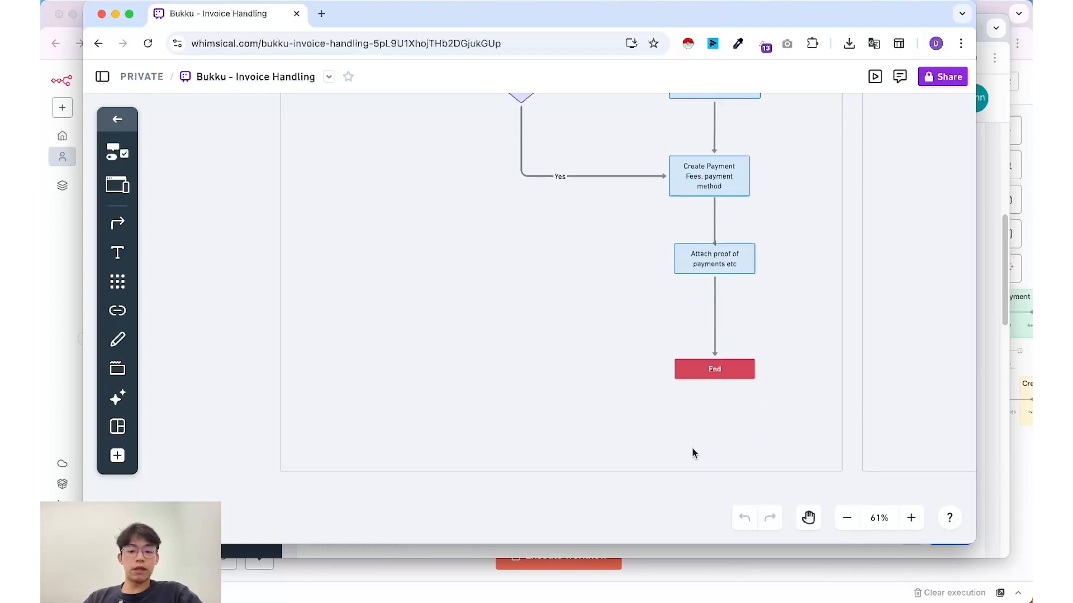
pyautogui.scroll(15, 766, 376)
pyautogui.scroll(-6, 687, 455)
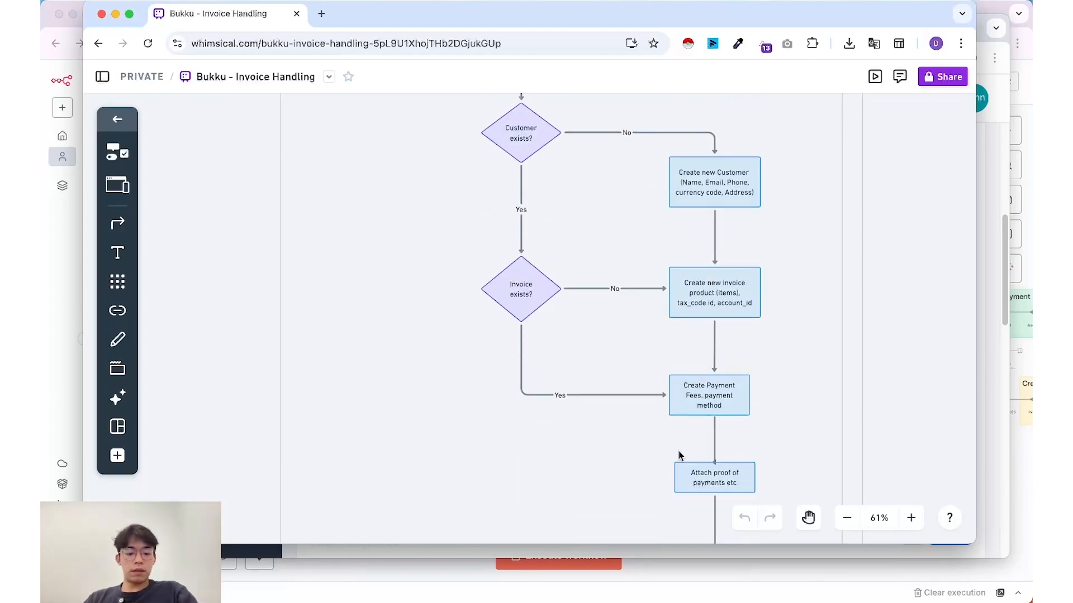
# Switch to the n8n workflow Invoice Airtable - Bukku (Demo) and examine the nodes from the webhook and currency rates to the contact check
pyautogui.moveTo(581, 15); pyautogui.dragTo(42, 16)
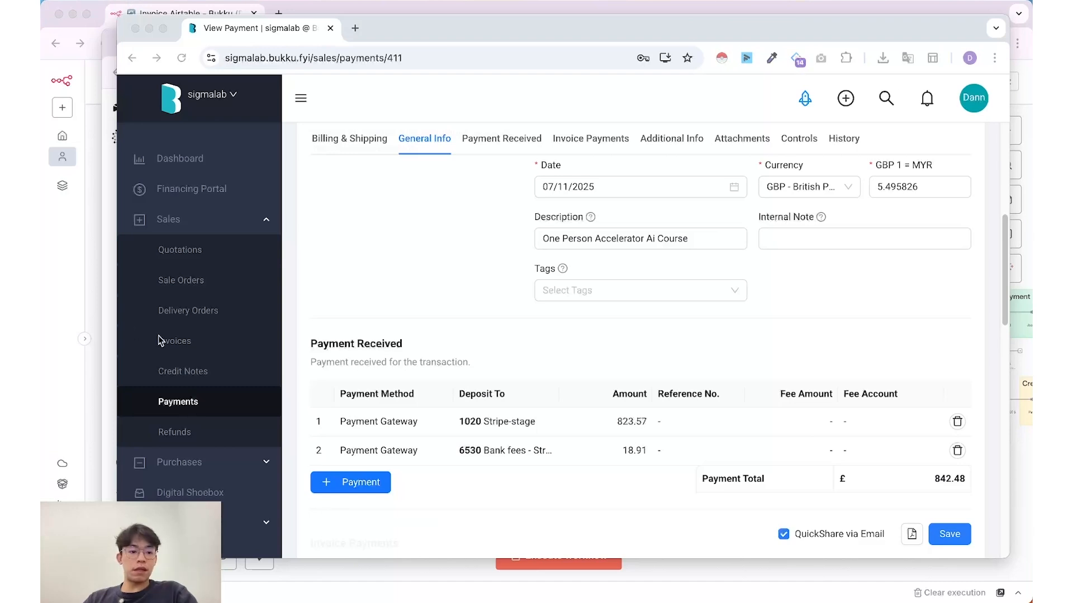
pyautogui.click(91, 283)
pyautogui.hscroll(6, 803, 466)
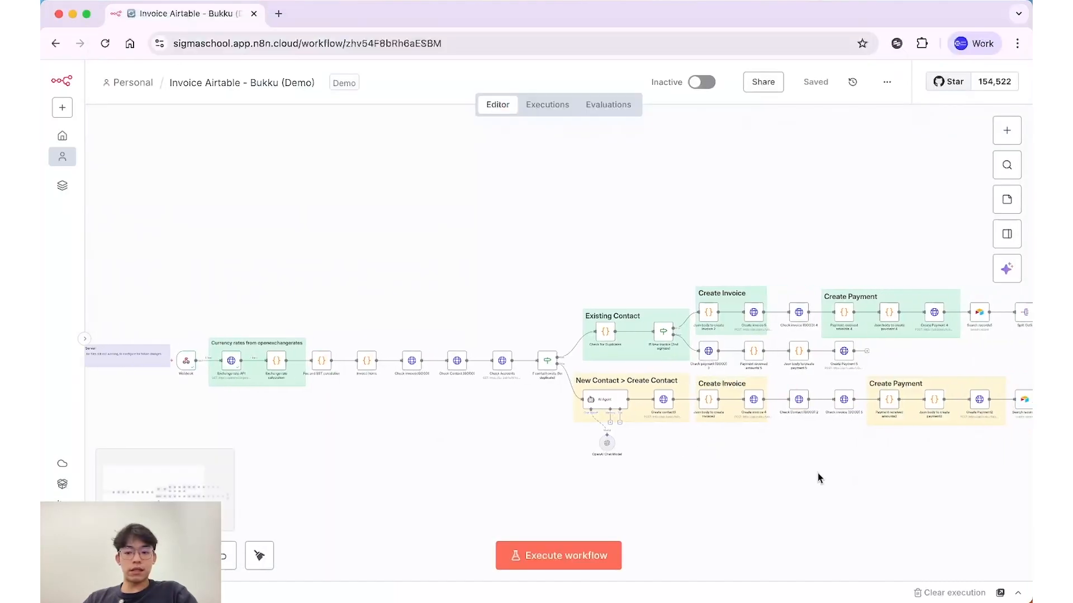
pyautogui.scroll(-1, 817, 472)
pyautogui.hscroll(-2, 252, 390)
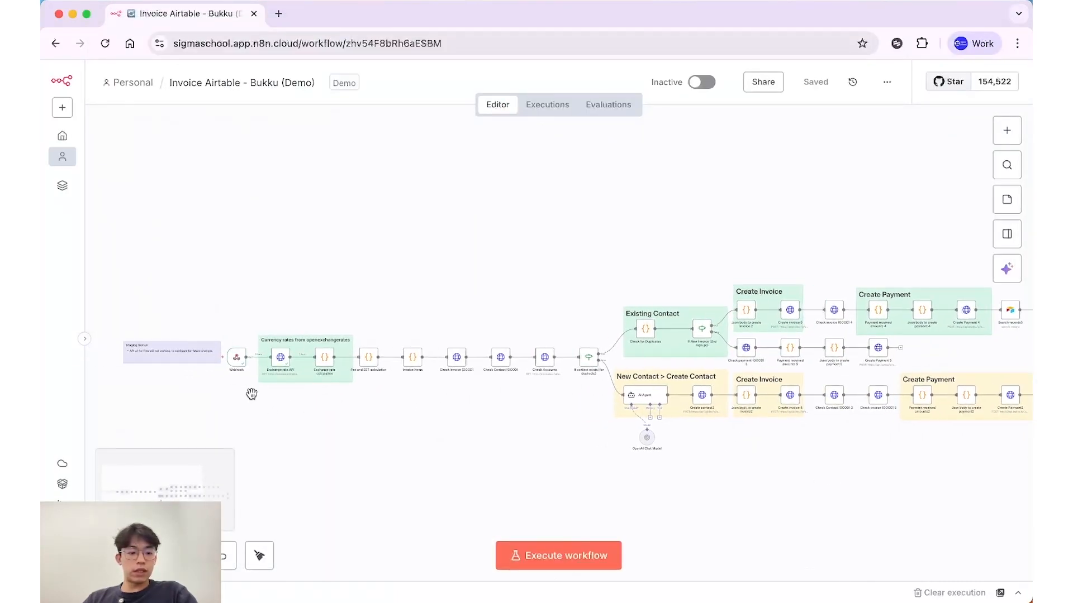
pyautogui.scroll(3, 170, 364)
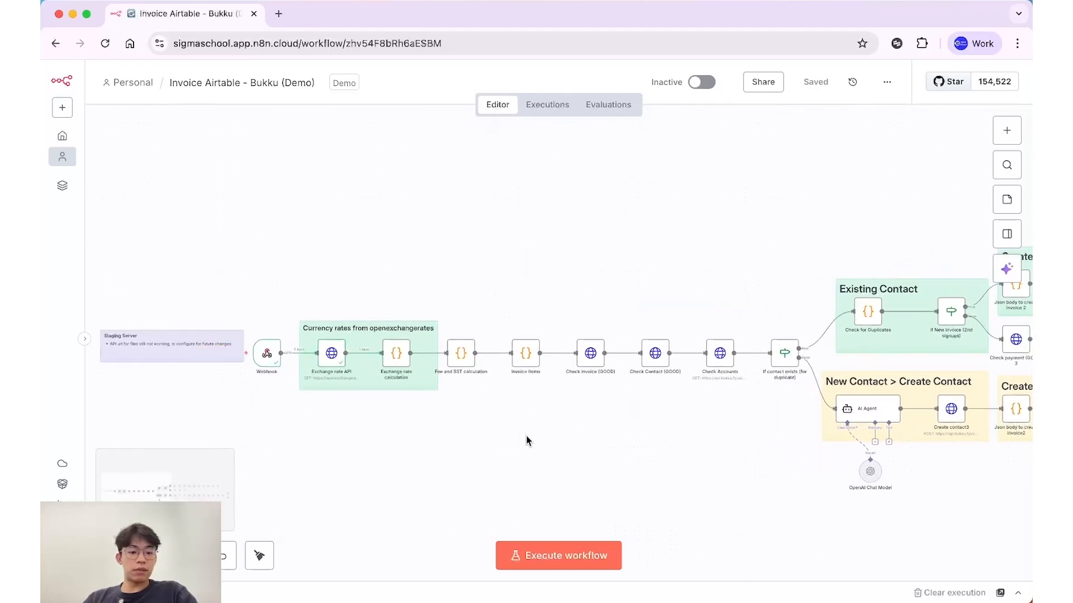
pyautogui.hscroll(3, 614, 441)
pyautogui.scroll(-1, 715, 447)
pyautogui.hscroll(3, 765, 443)
pyautogui.scroll(-1, 754, 442)
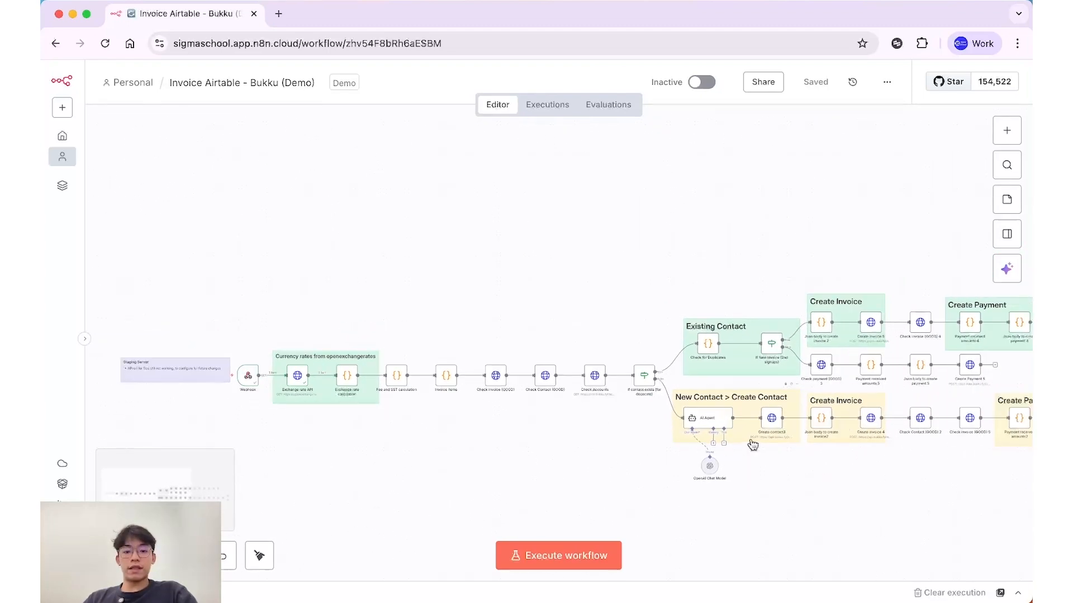
# Follow the existing-contact and new-contact branches through invoice and payment creation to the proof of payment upload nodes
pyautogui.scroll(-3, 738, 447)
pyautogui.scroll(1, 810, 386)
pyautogui.hscroll(8, 838, 336)
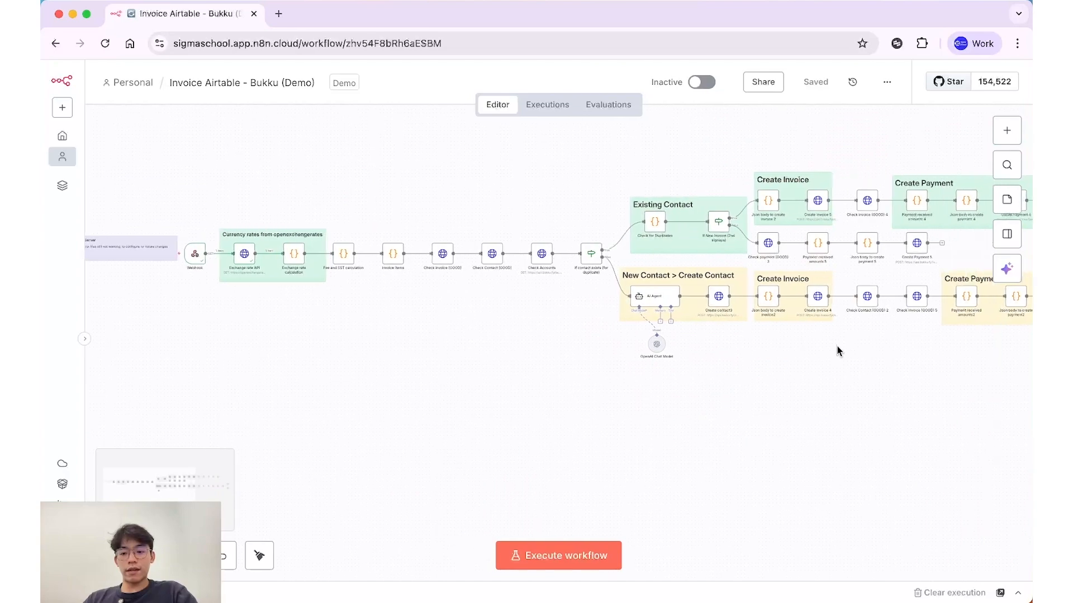
pyautogui.hscroll(4, 911, 333)
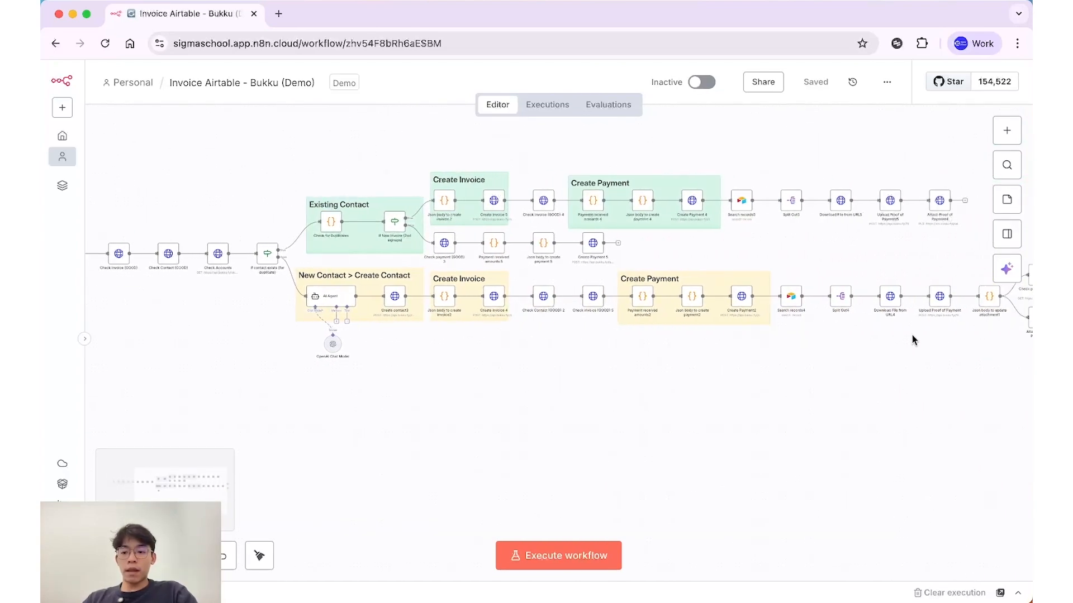
pyautogui.hscroll(4, 911, 334)
pyautogui.scroll(3, 930, 264)
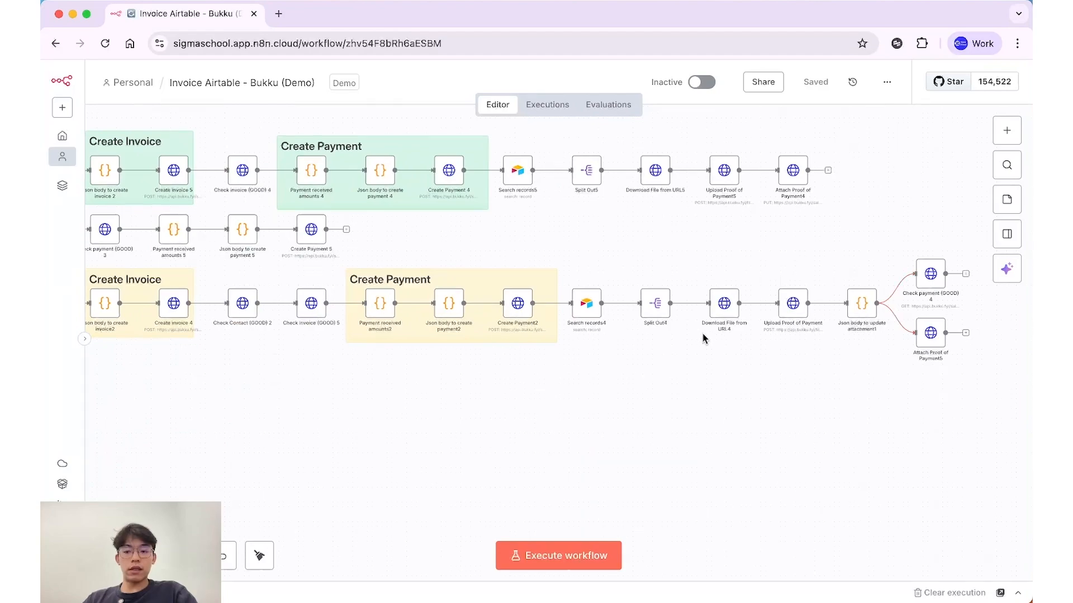
# Return to the start of the workflow and examine the webhook, exchange rate, fee and invoice check nodes
pyautogui.hscroll(-15, 703, 337)
pyautogui.hscroll(-10, 704, 339)
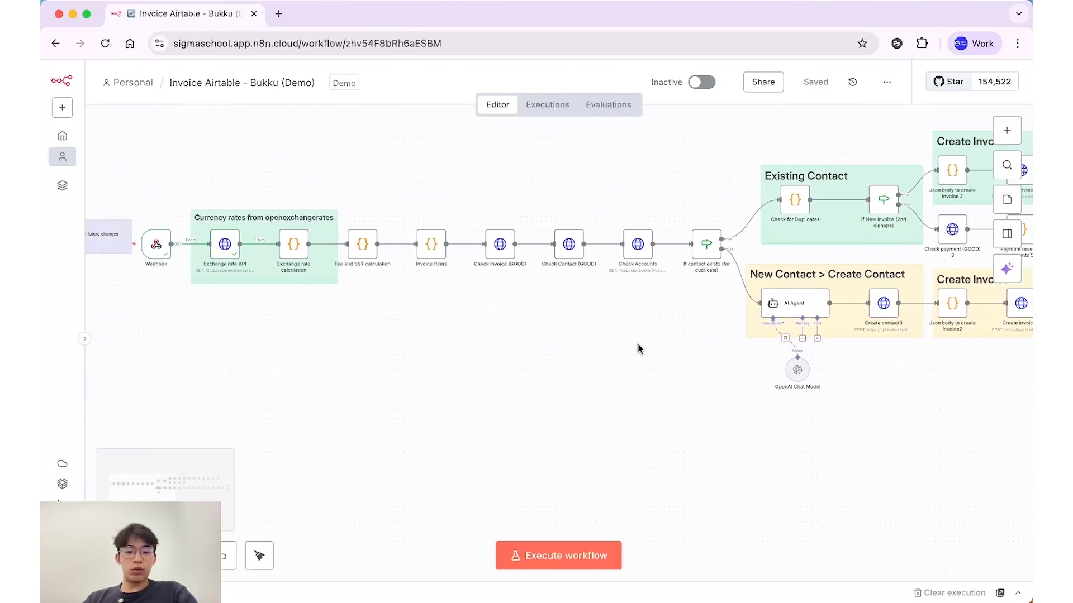
pyautogui.hscroll(-2, 576, 353)
pyautogui.hscroll(2, 596, 349)
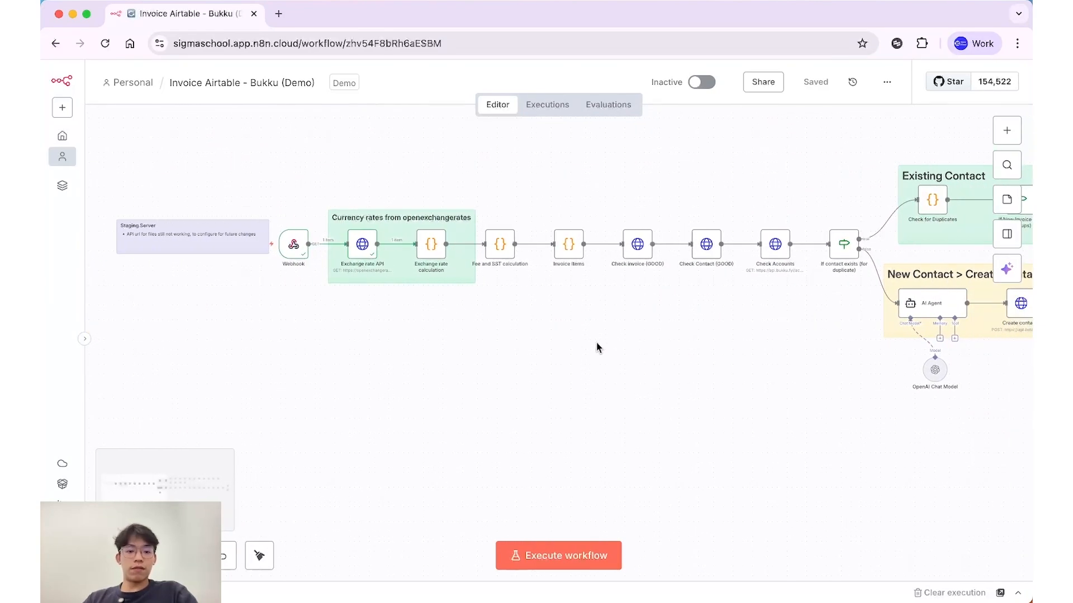
pyautogui.scroll(2, 639, 333)
pyautogui.scroll(-2, 643, 346)
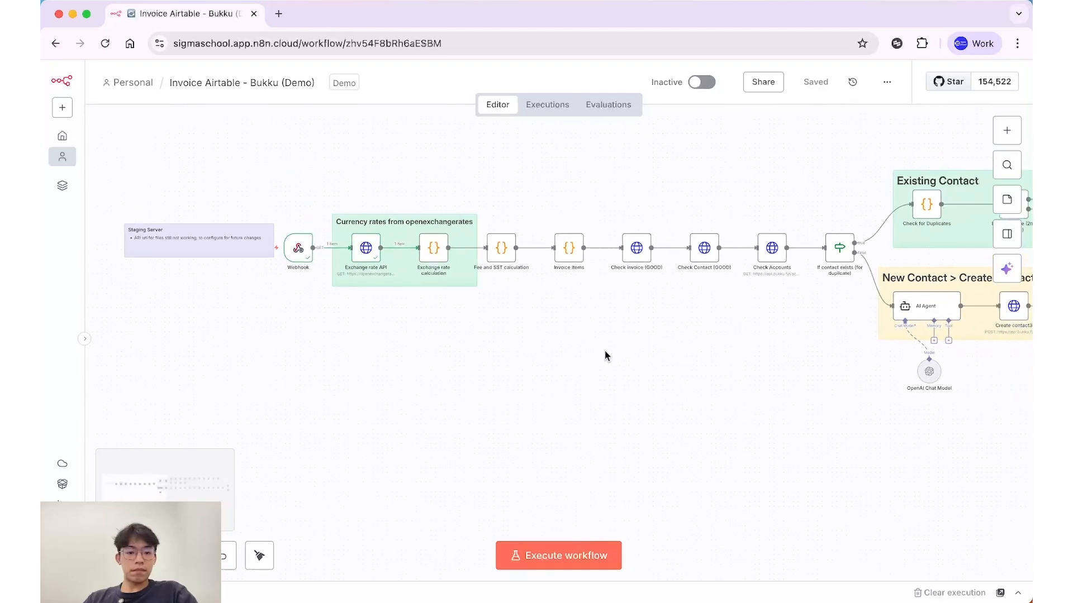
# Add a new Webhook trigger node in the empty canvas area below the main workflow
pyautogui.scroll(-4, 576, 376)
pyautogui.press('Tab')
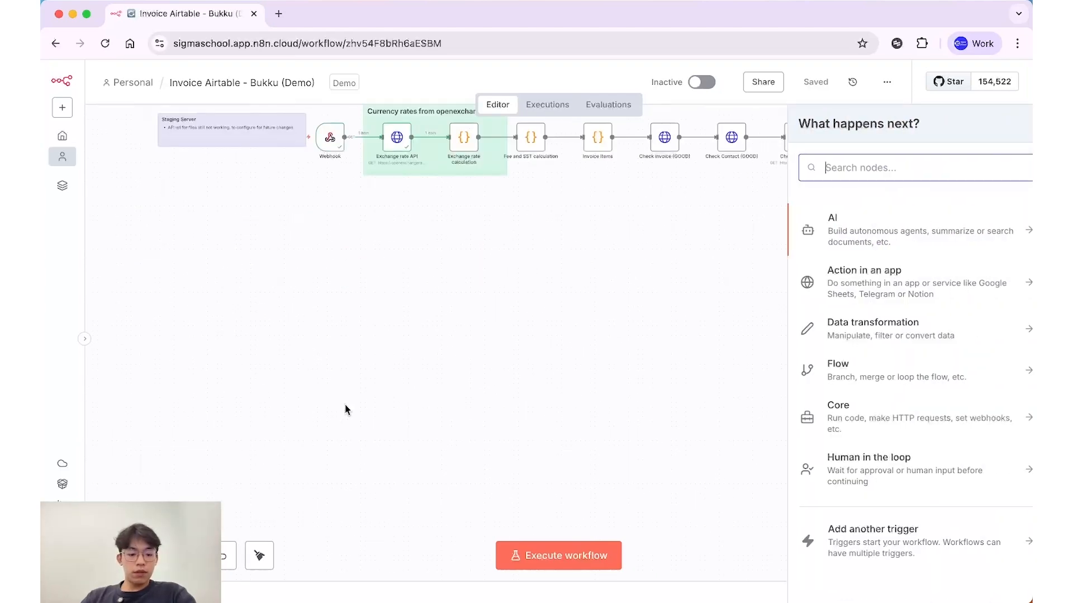
pyautogui.write('webhook')
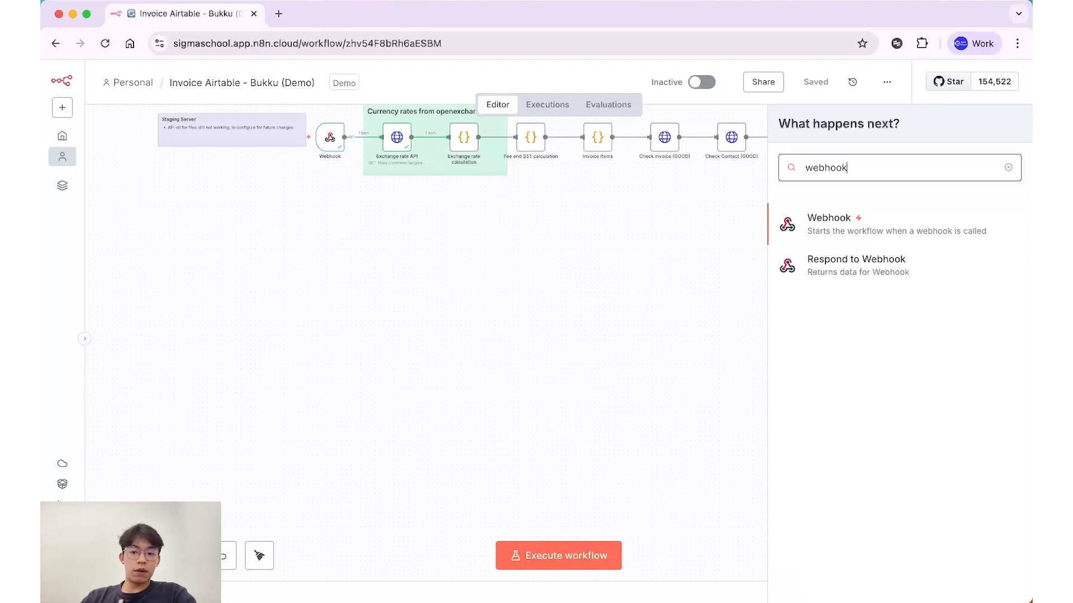
pyautogui.press('Return')
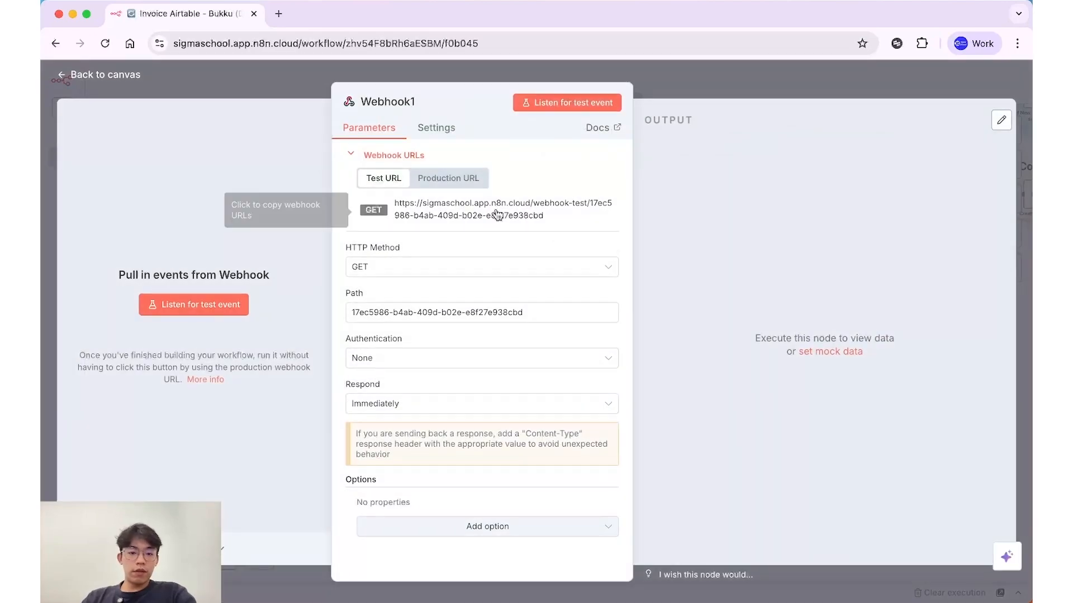
pyautogui.click(691, 91)
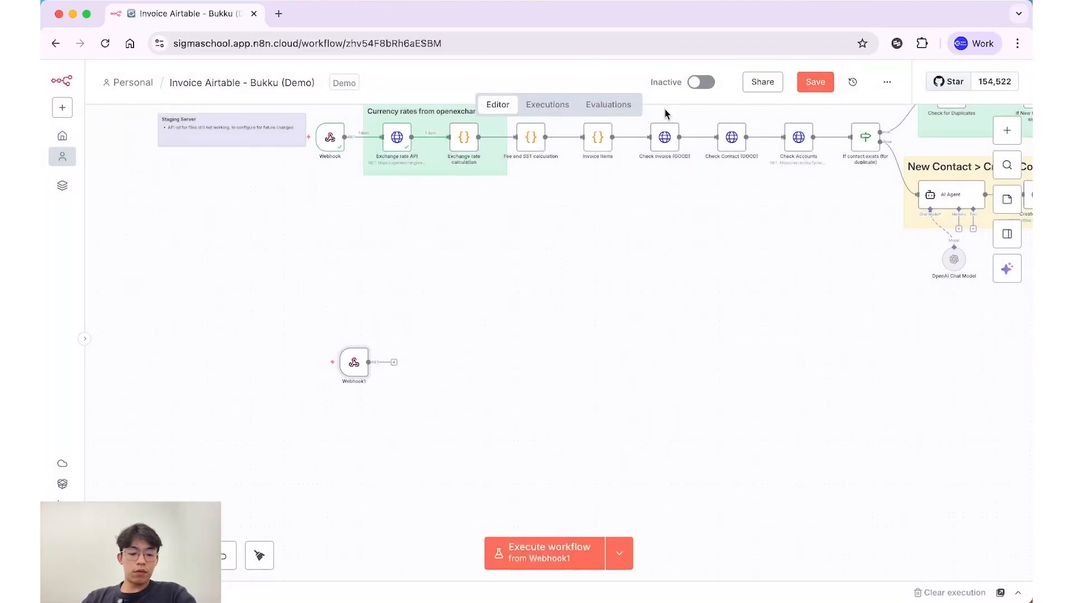
# Examine the new Webhook node's URL and parameters alongside the Airtable Demo table, and return to the canvas
pyautogui.doubleClick(352, 364)
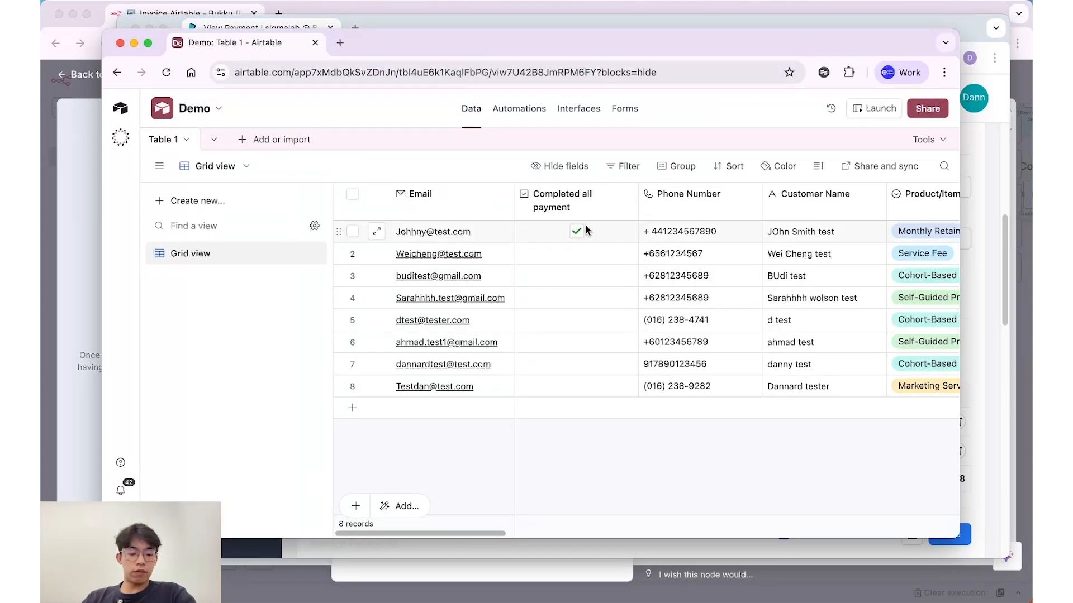
pyautogui.press('super+grave')
pyautogui.press('super+grave')
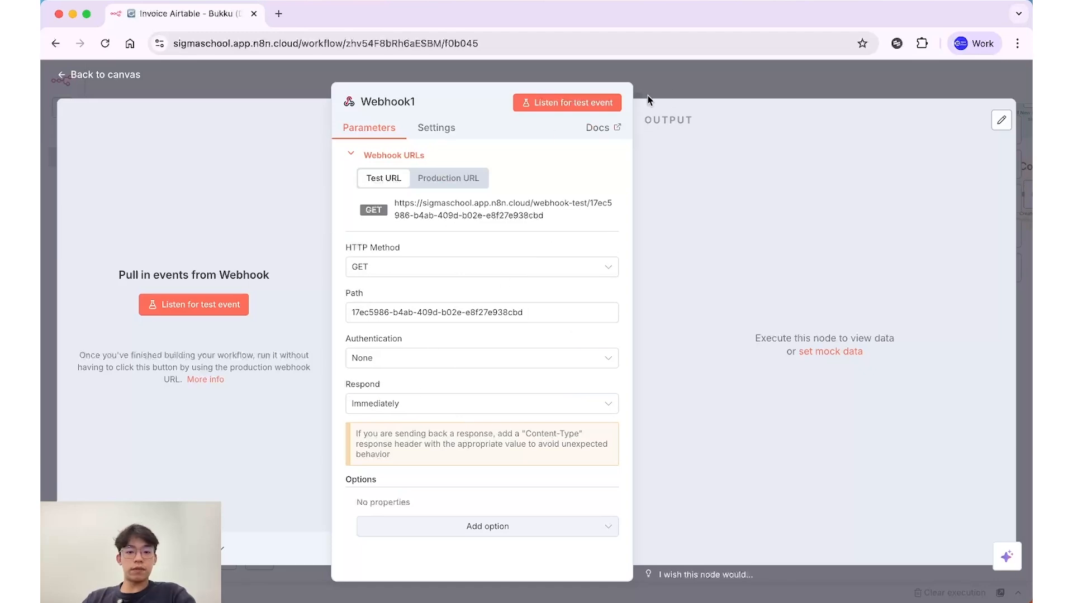
pyautogui.click(682, 87)
pyautogui.scroll(-2, 550, 263)
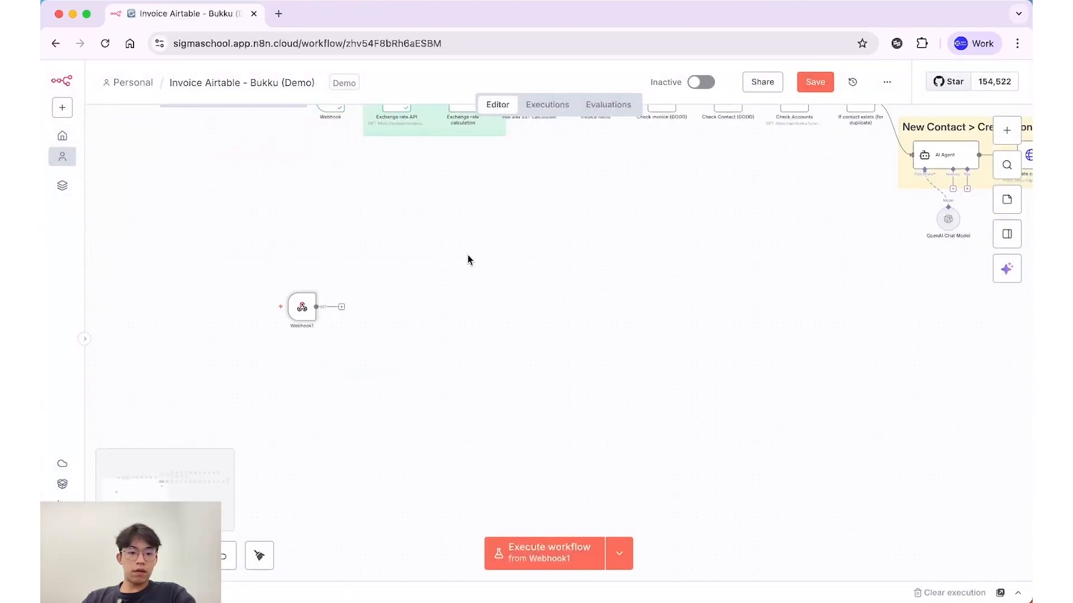
# Switch to the Airtable Demo base and examine Table 1's payment completion, customer, product, payment method, date and amount columns
pyautogui.press('super+grave')
pyautogui.press('super+grave')
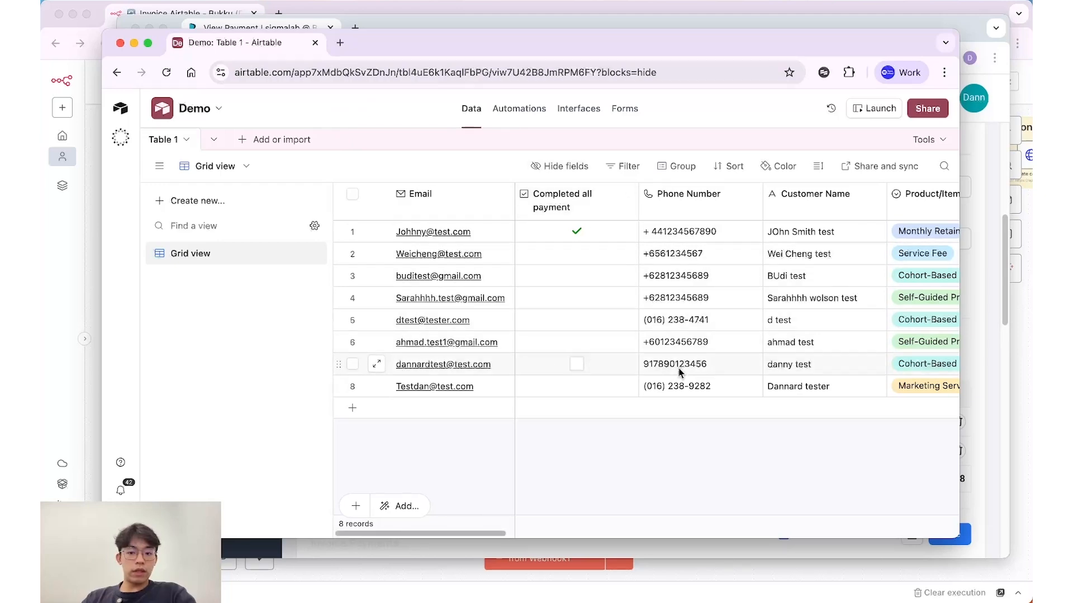
pyautogui.hscroll(6, 671, 380)
pyautogui.hscroll(-6, 700, 384)
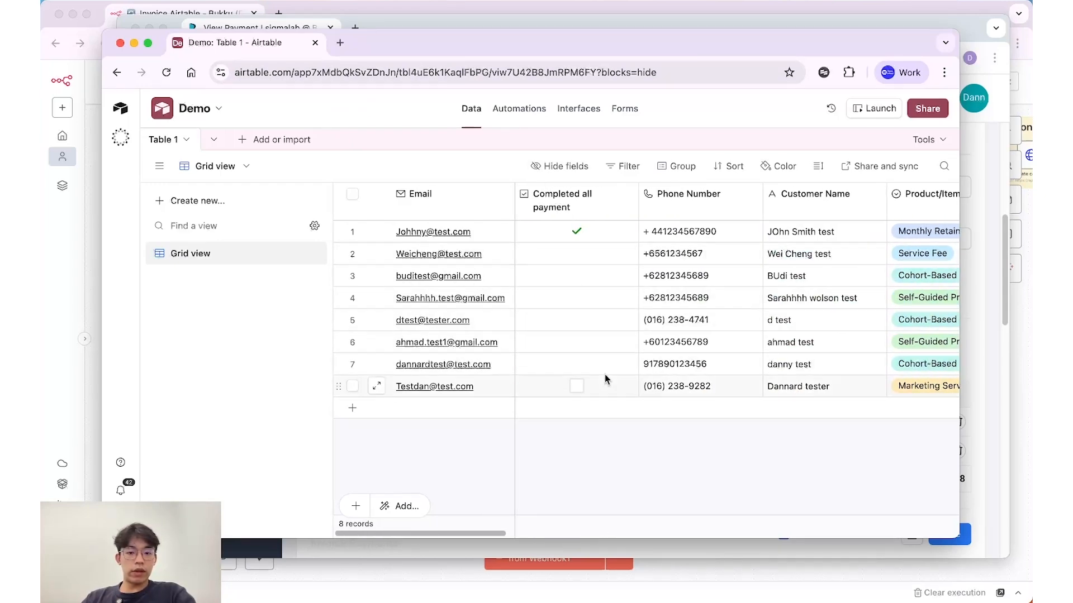
pyautogui.hscroll(12, 756, 366)
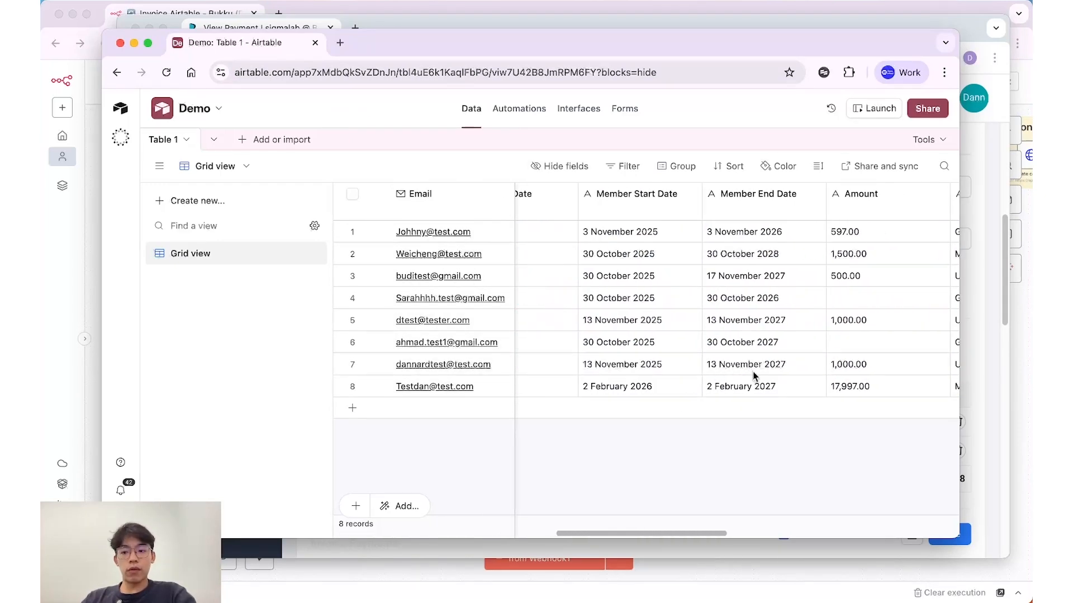
pyautogui.hscroll(-12, 736, 379)
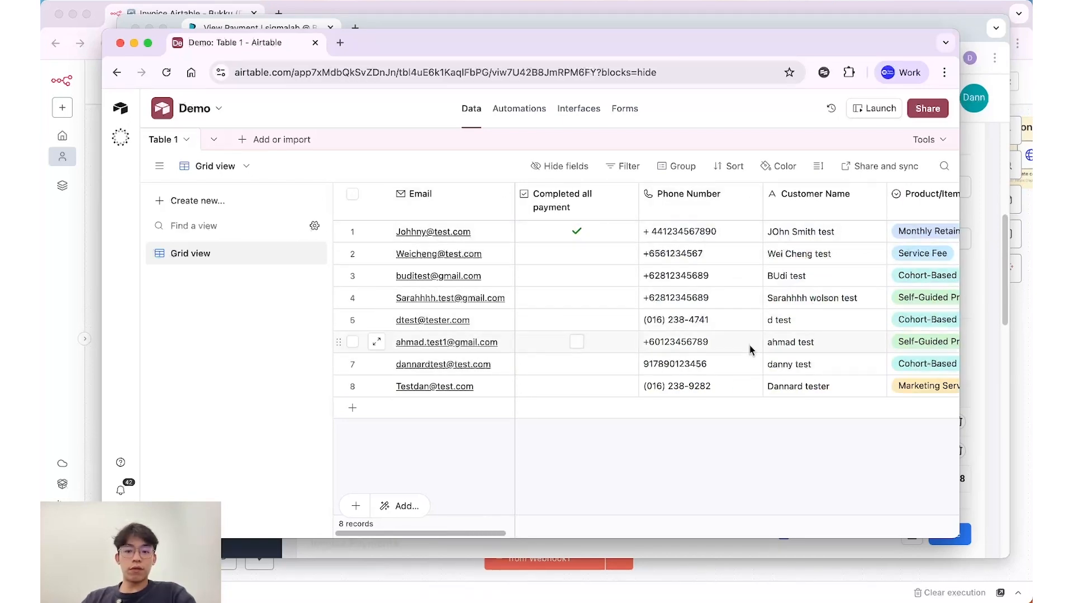
pyautogui.hscroll(3, 790, 351)
pyautogui.hscroll(8, 790, 350)
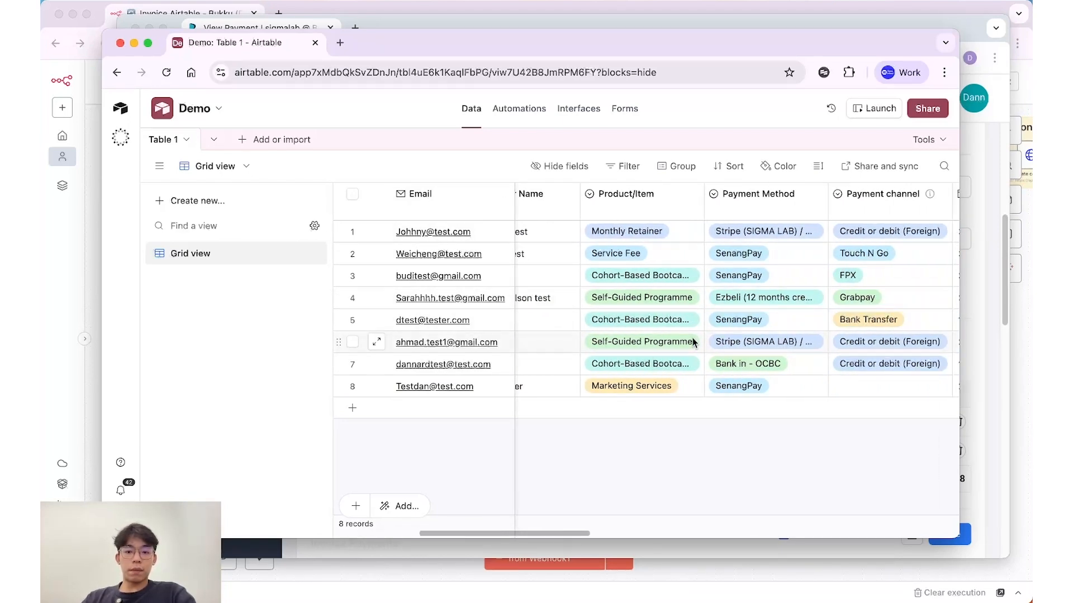
pyautogui.hscroll(6, 728, 345)
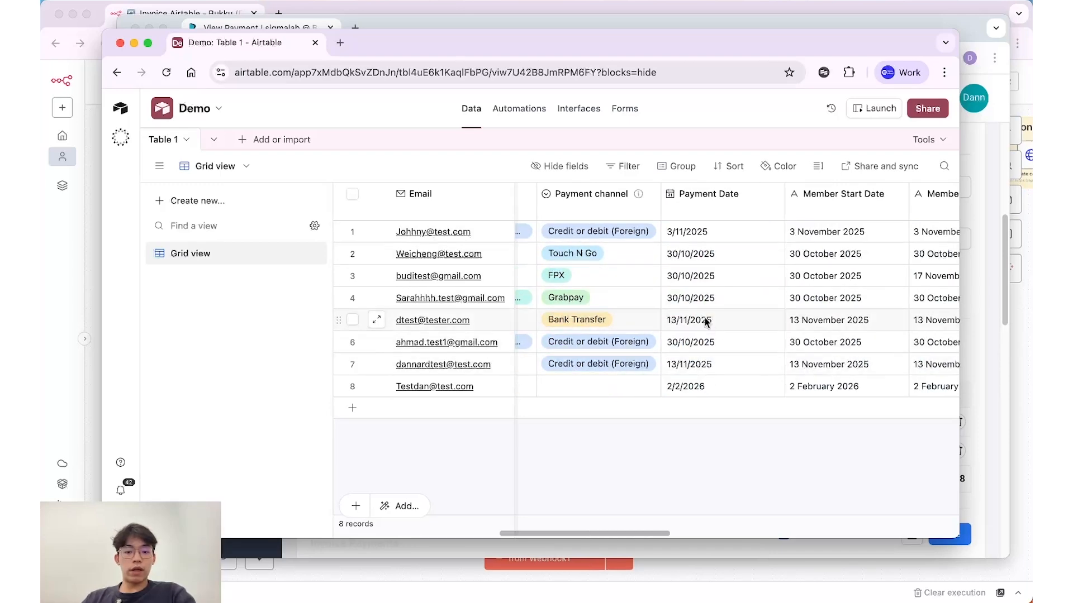
pyautogui.hscroll(-3, 707, 322)
pyautogui.hscroll(-5, 708, 324)
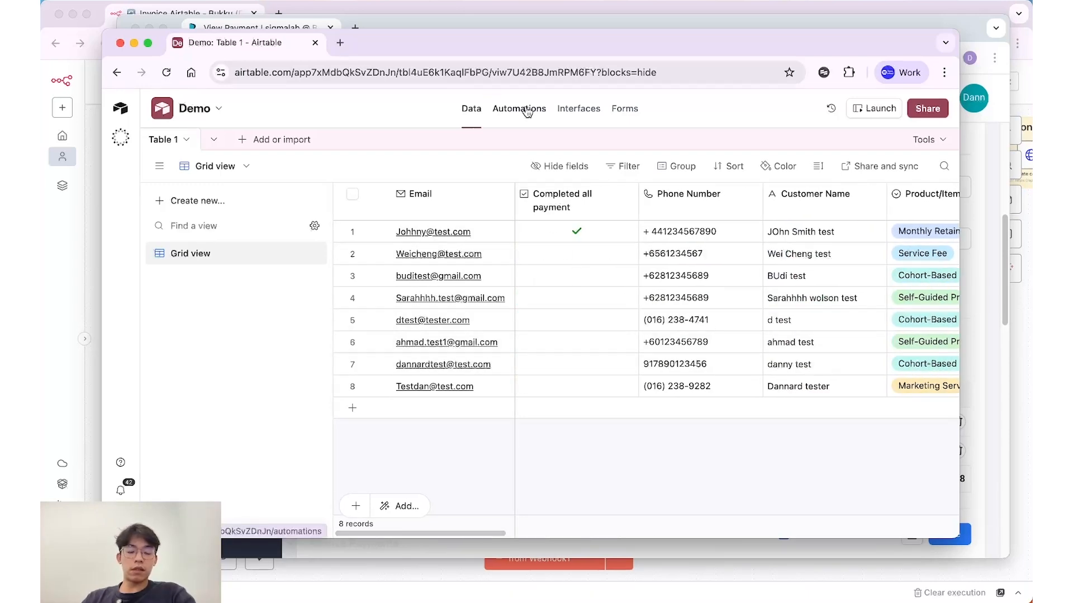
# Open the Demo base's automations and examine Automation 1's script action and record-matching trigger
pyautogui.click(503, 109)
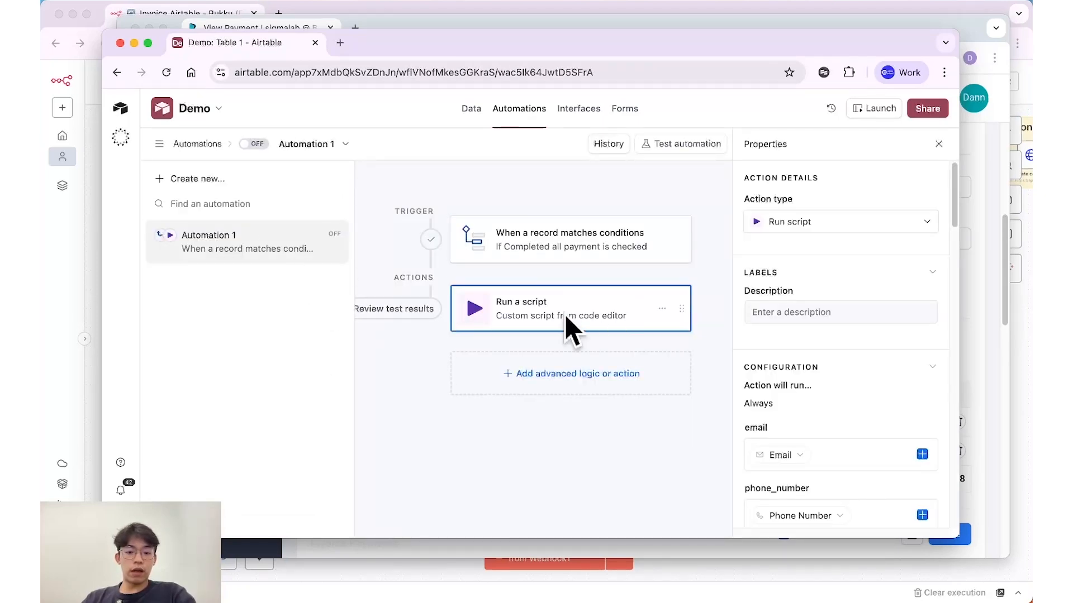
pyautogui.click(529, 251)
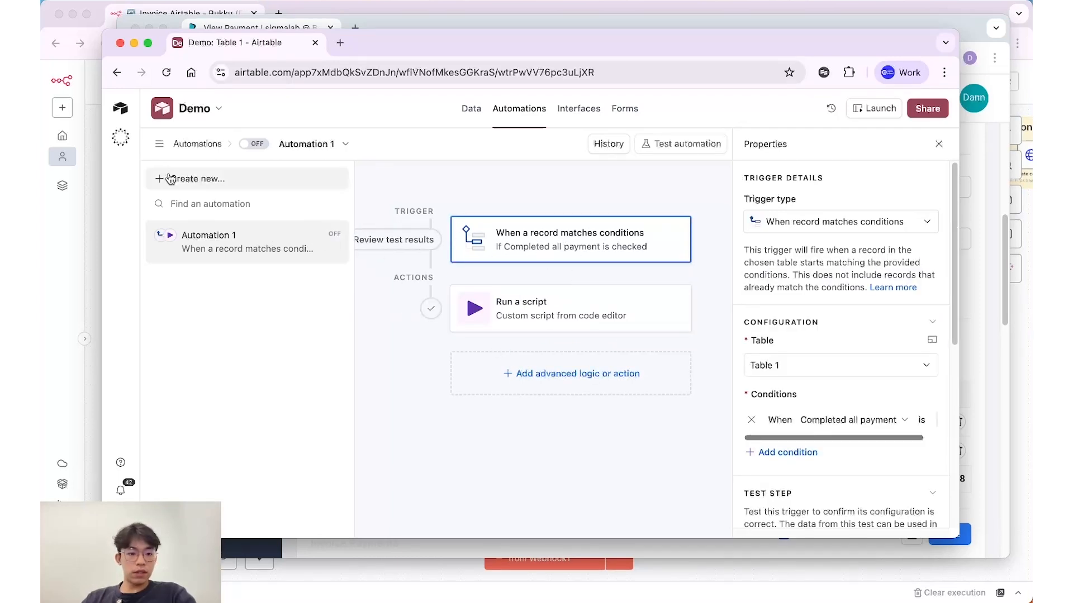
# Create a new automation with the trigger When record matches conditions
pyautogui.click(191, 184)
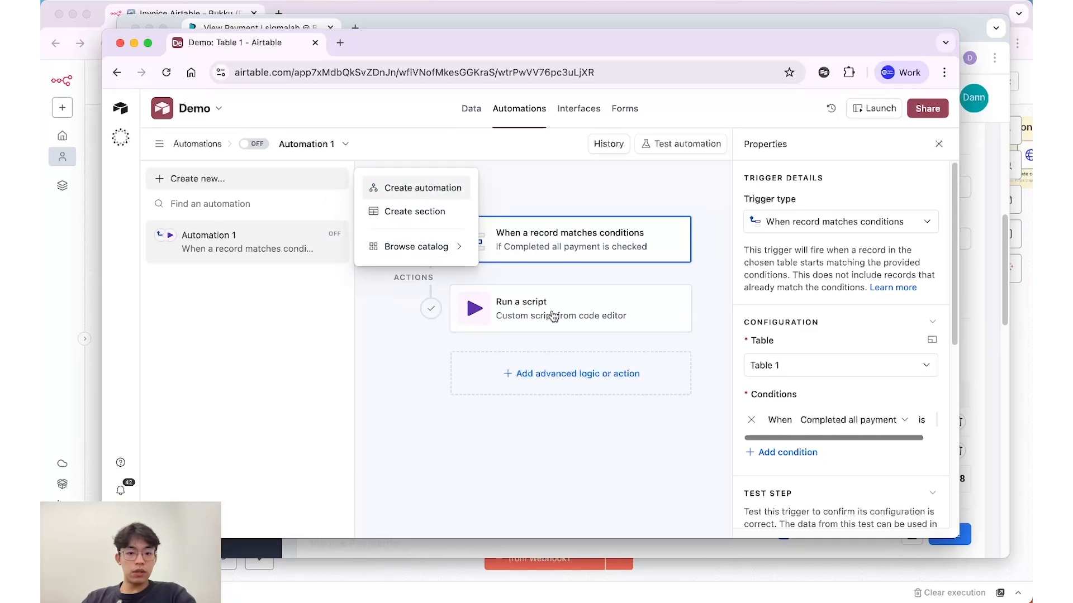
pyautogui.click(655, 242)
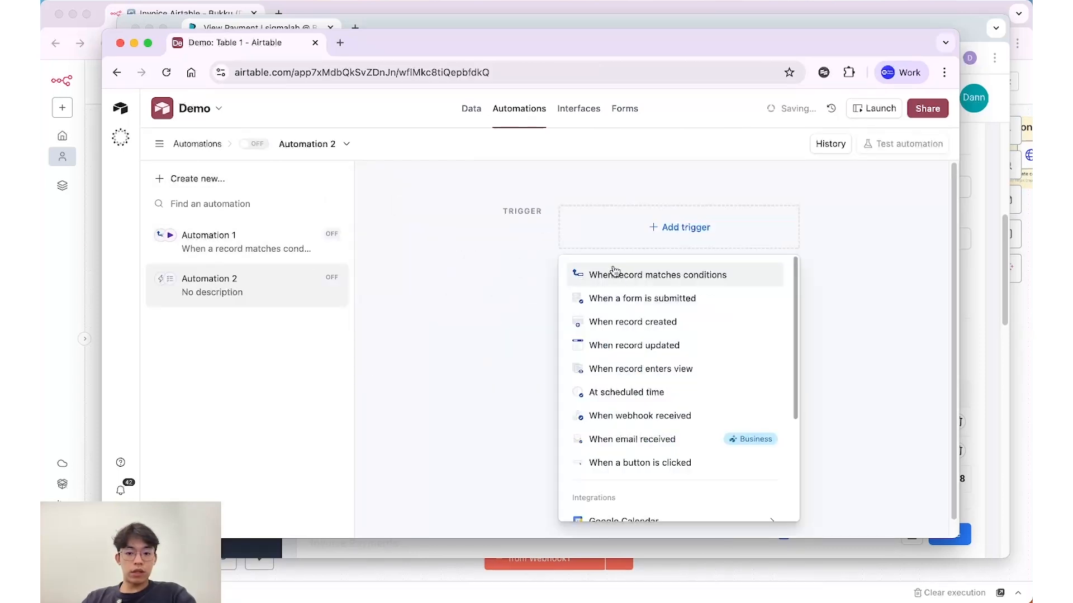
pyautogui.click(638, 274)
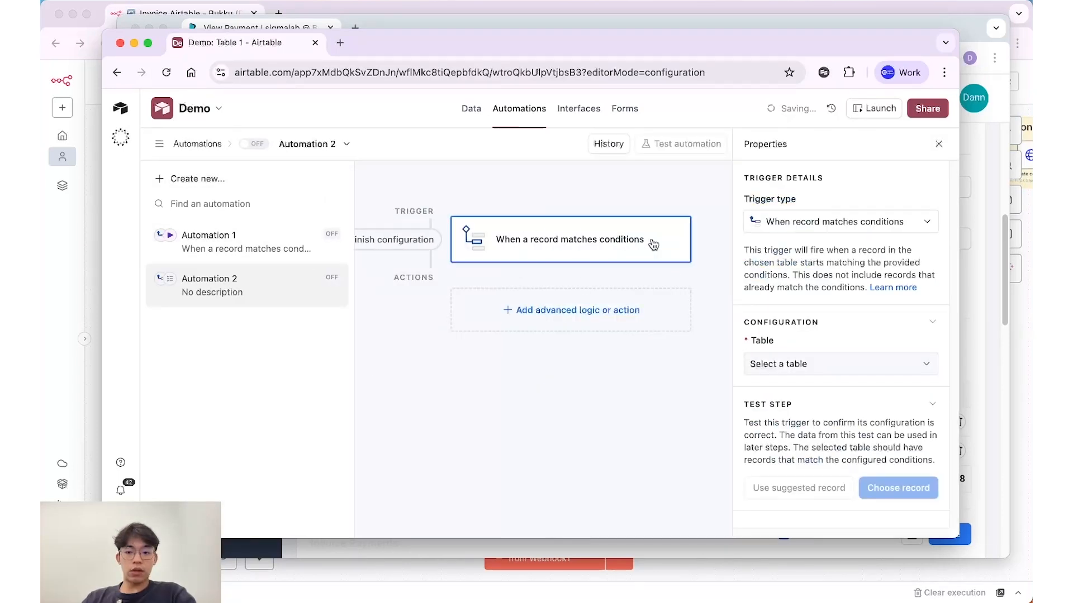
# Configure the trigger to watch Table 1 with the condition that Completed all payment is checked
pyautogui.click(804, 364)
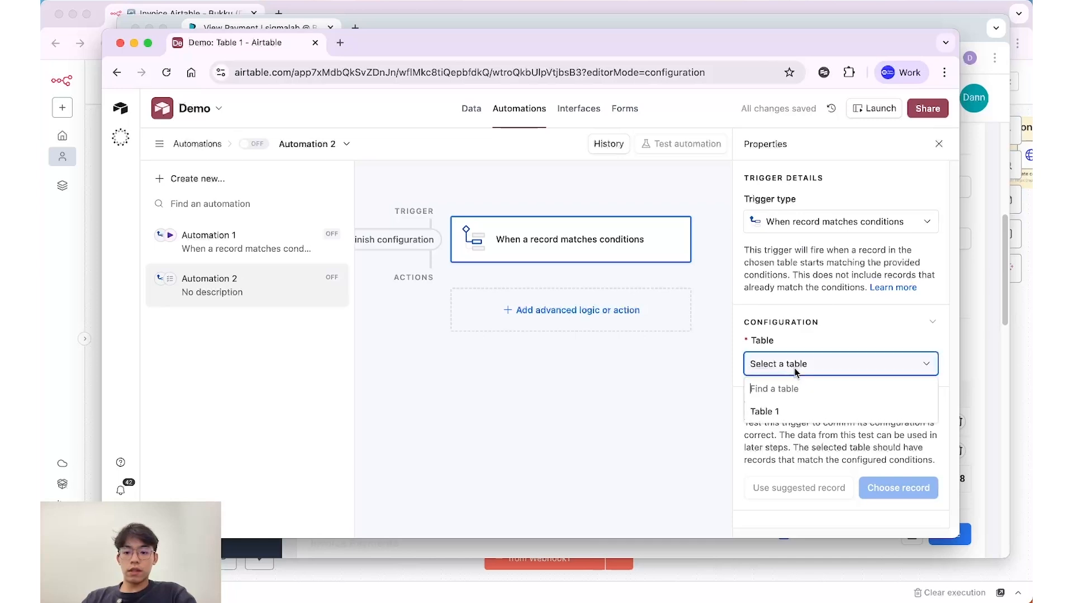
pyautogui.click(774, 413)
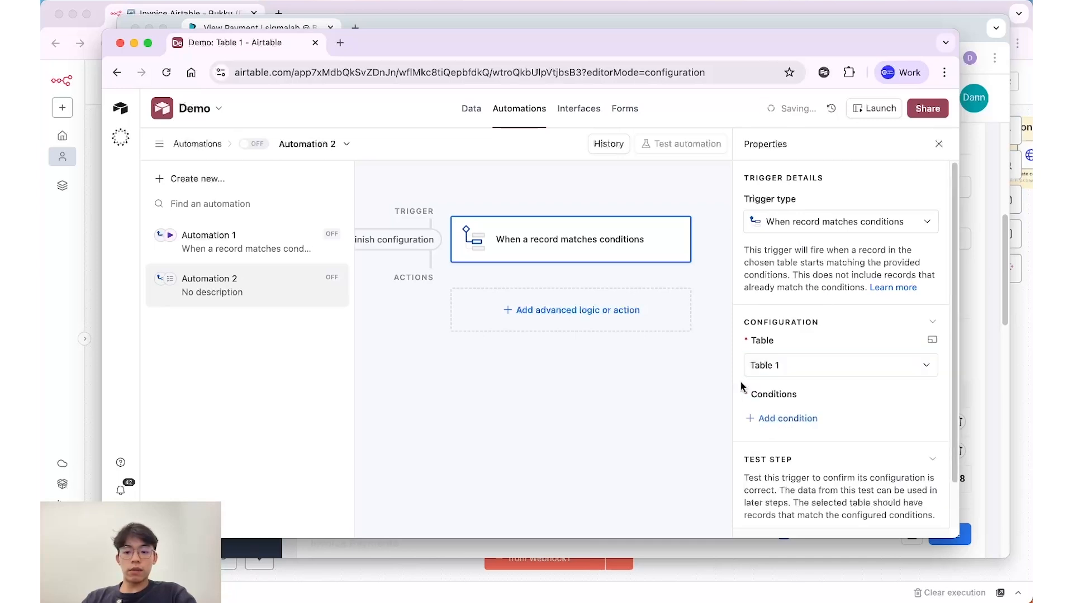
pyautogui.click(788, 419)
pyautogui.click(813, 406)
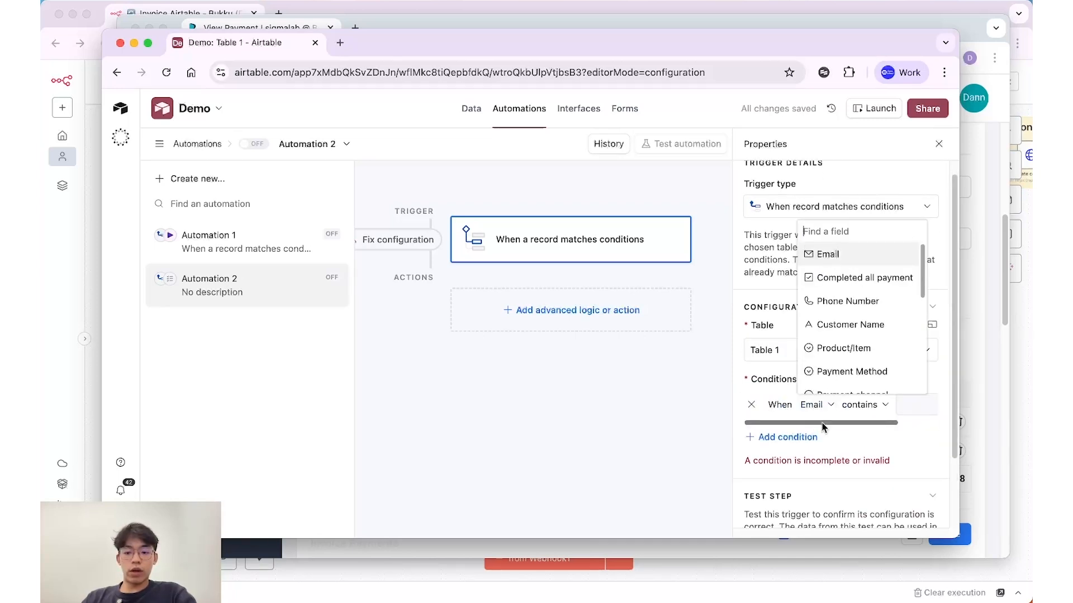
pyautogui.click(881, 284)
pyautogui.hscroll(1, 905, 409)
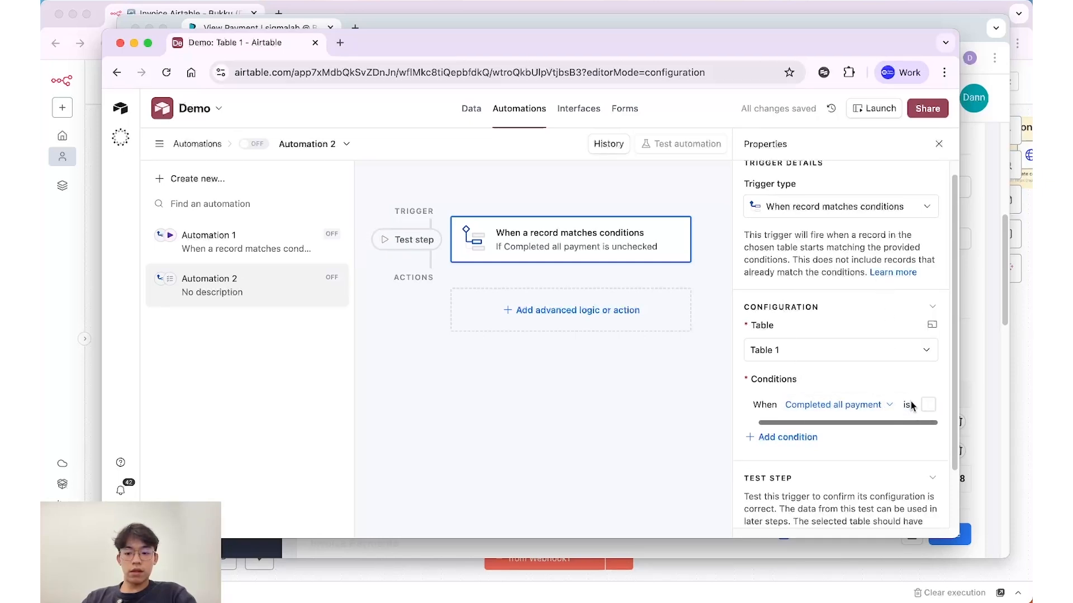
pyautogui.click(927, 405)
pyautogui.scroll(-2, 918, 452)
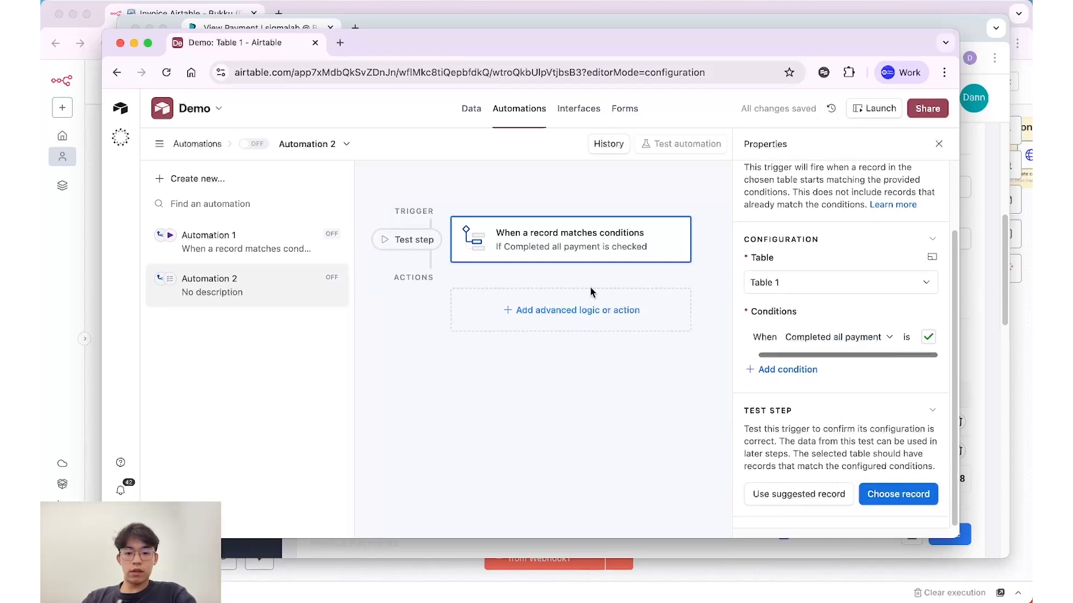
# Add a Run script action and replace its sample code with the copied webhook GET request script
pyautogui.click(536, 310)
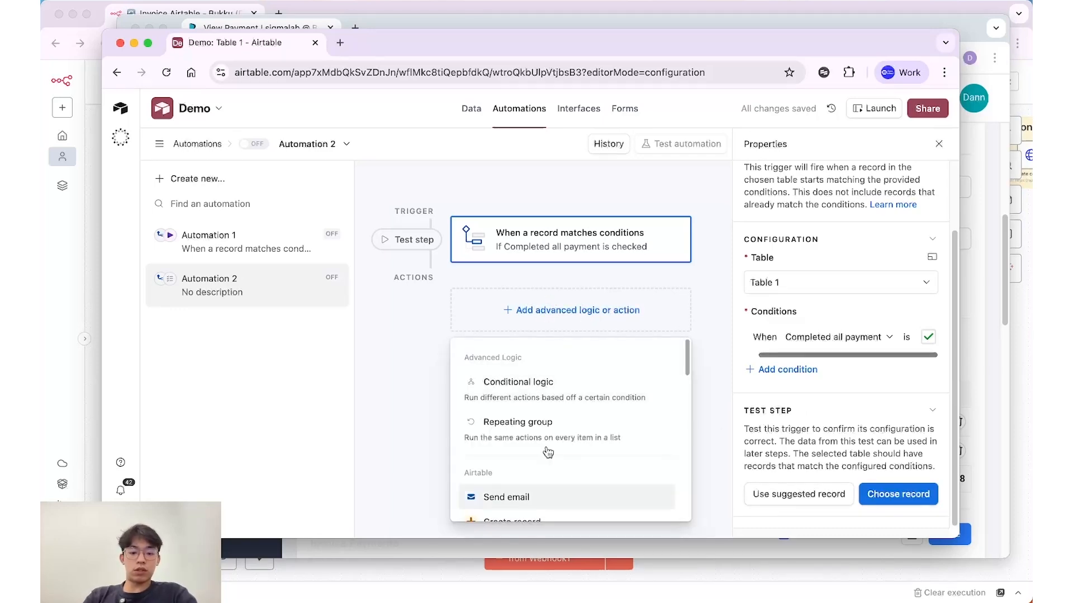
pyautogui.scroll(-4, 547, 452)
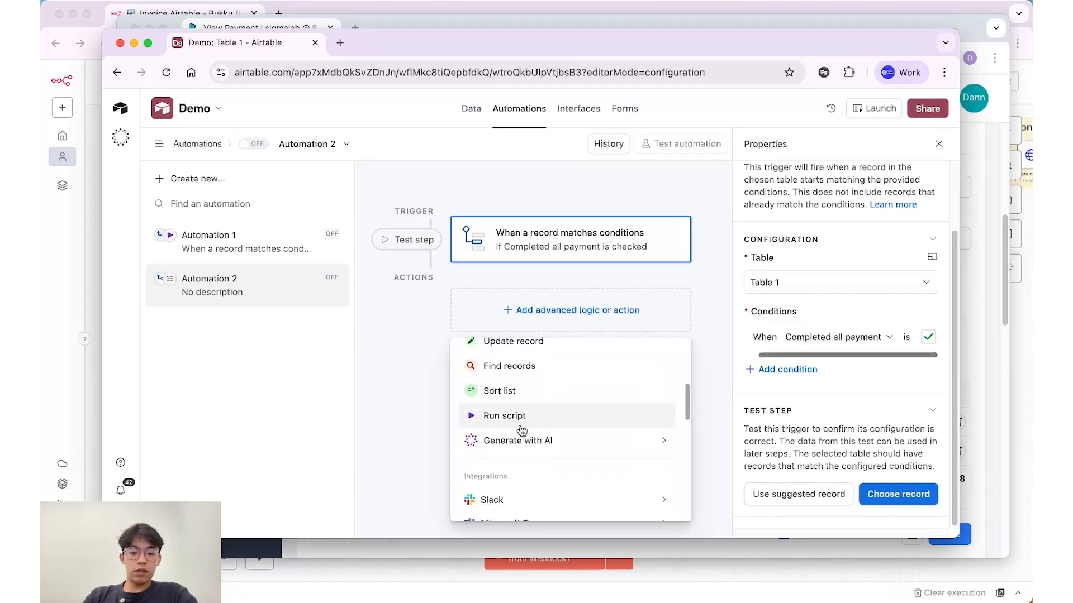
pyautogui.click(521, 430)
pyautogui.click(466, 271)
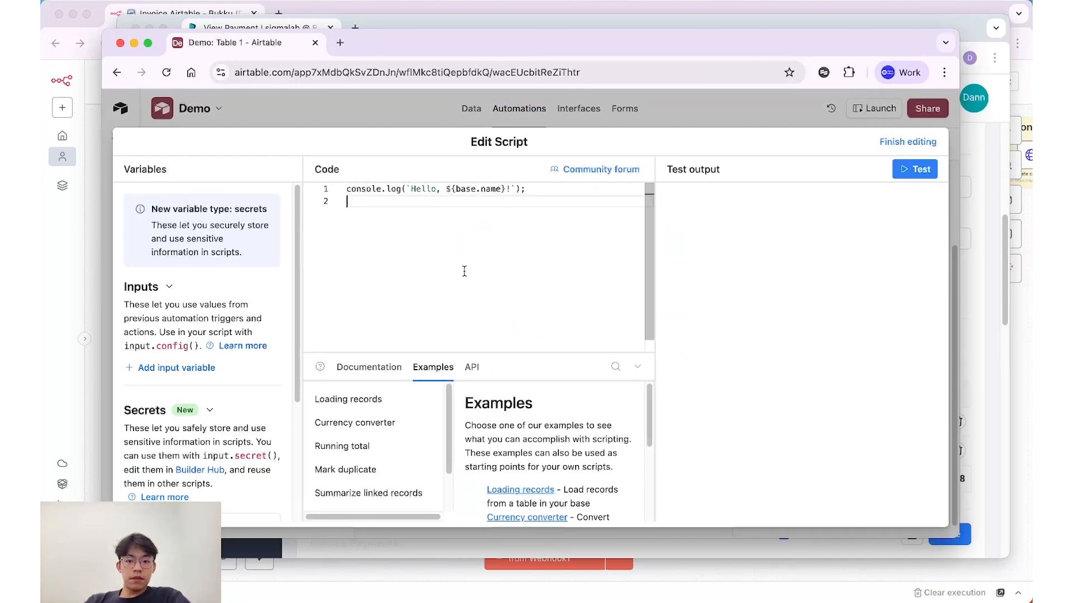
pyautogui.click(469, 253)
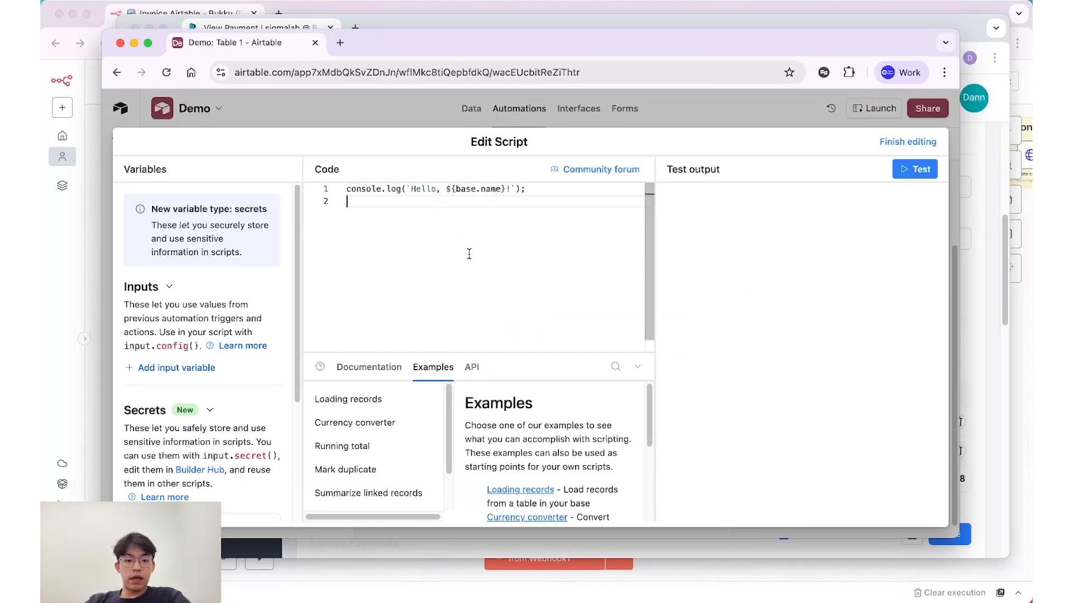
pyautogui.press('super+a')
pyautogui.press('super+v')
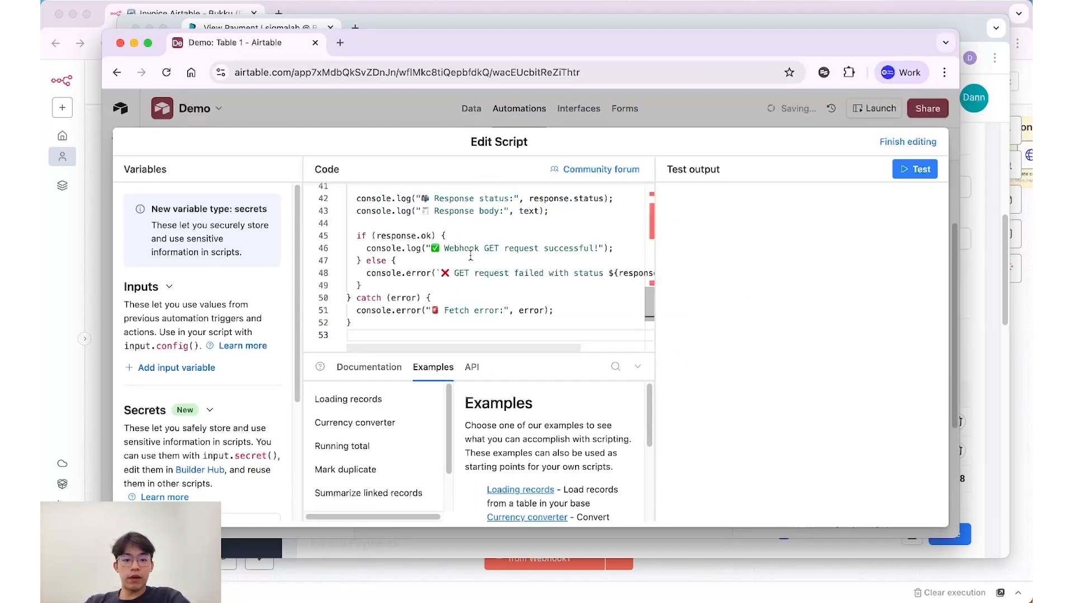
# Examine the pasted script's query parameters, from customer name through nationality
pyautogui.scroll(10, 474, 257)
pyautogui.scroll(-3, 454, 254)
pyautogui.scroll(3, 385, 294)
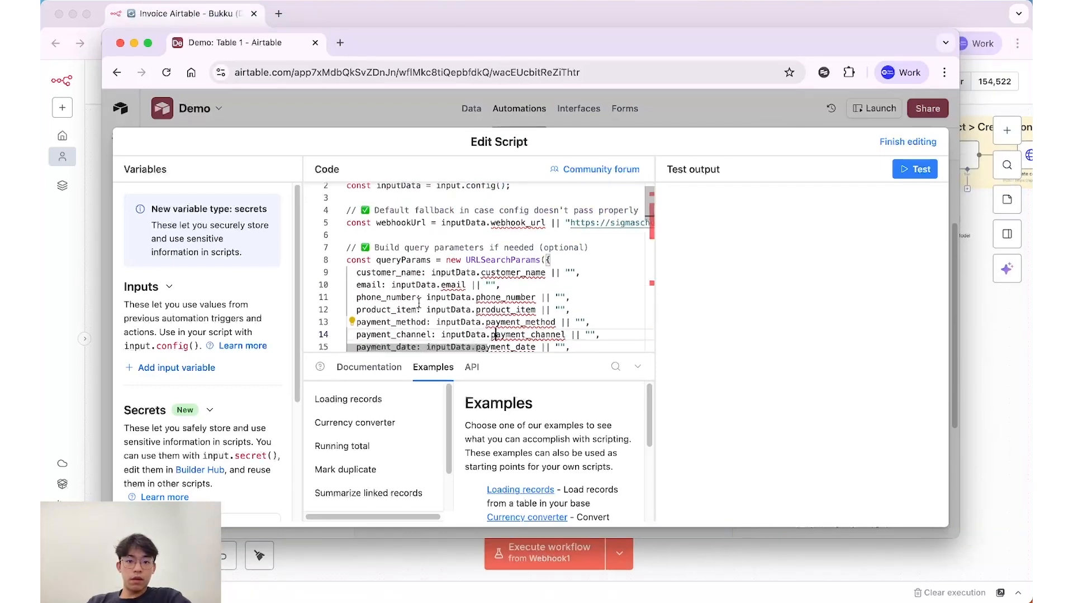
pyautogui.scroll(-5, 391, 251)
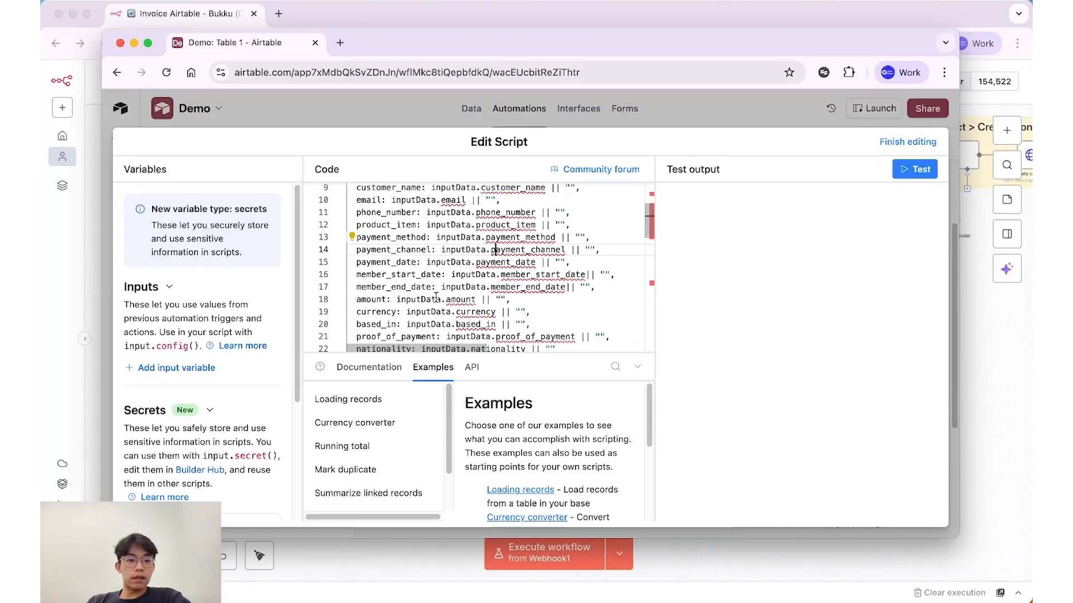
pyautogui.press('super+grave')
pyautogui.press('super+grave')
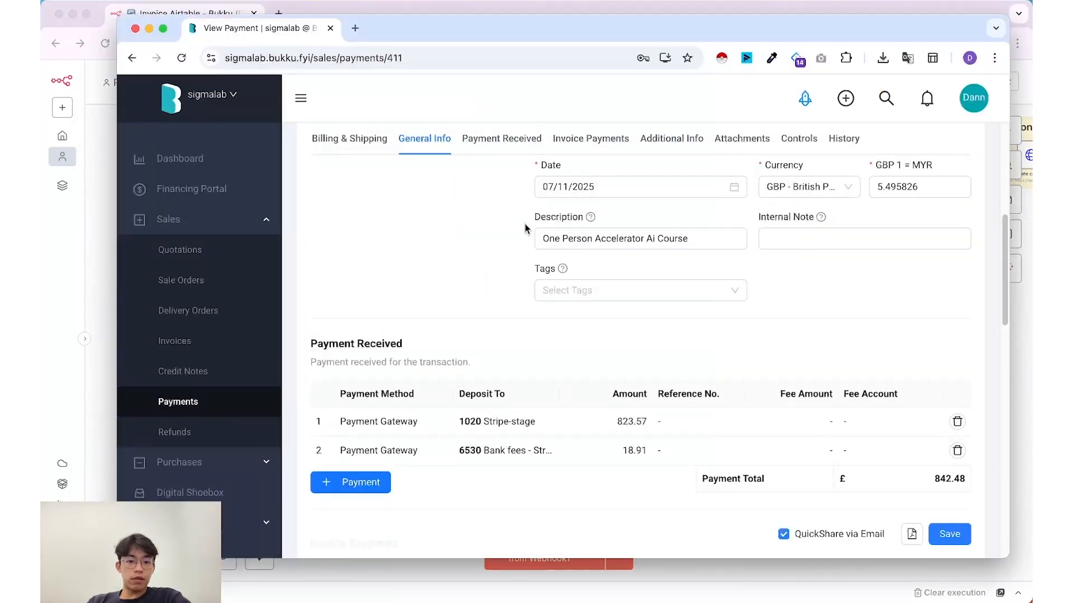
pyautogui.press('super+grave')
pyautogui.press('super+grave')
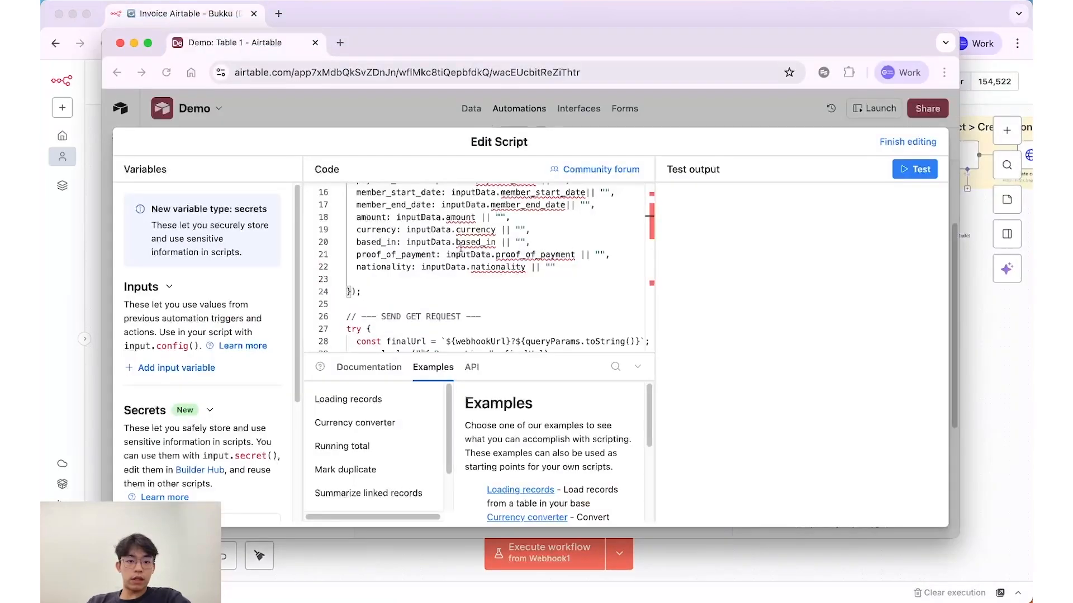
# Open the base's data in another tab, and review the script's parameter list and GET request code in the editor
pyautogui.click(468, 116)
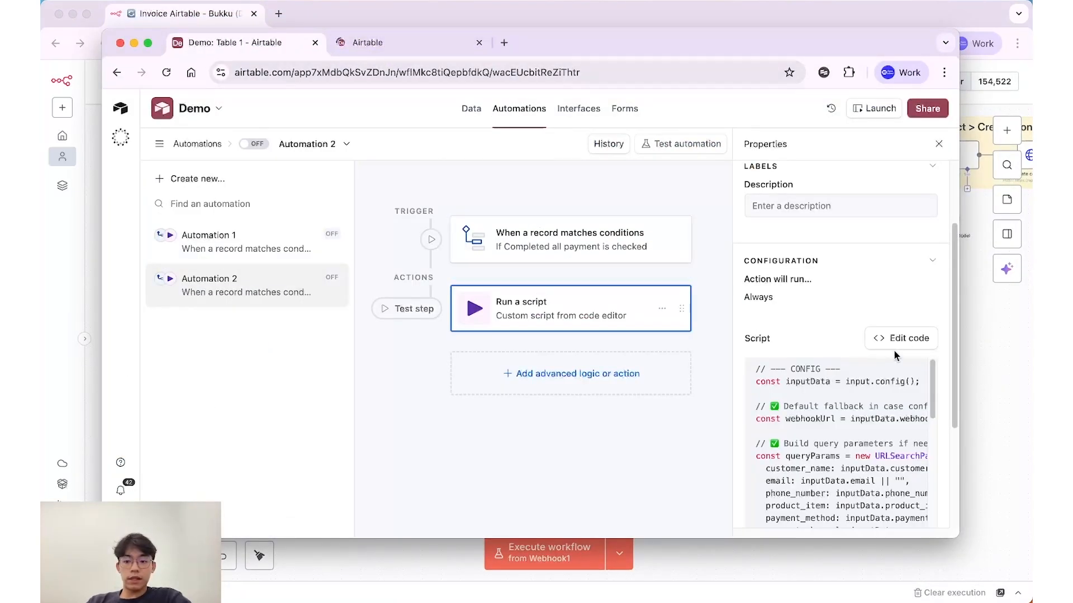
pyautogui.scroll(-1, 448, 298)
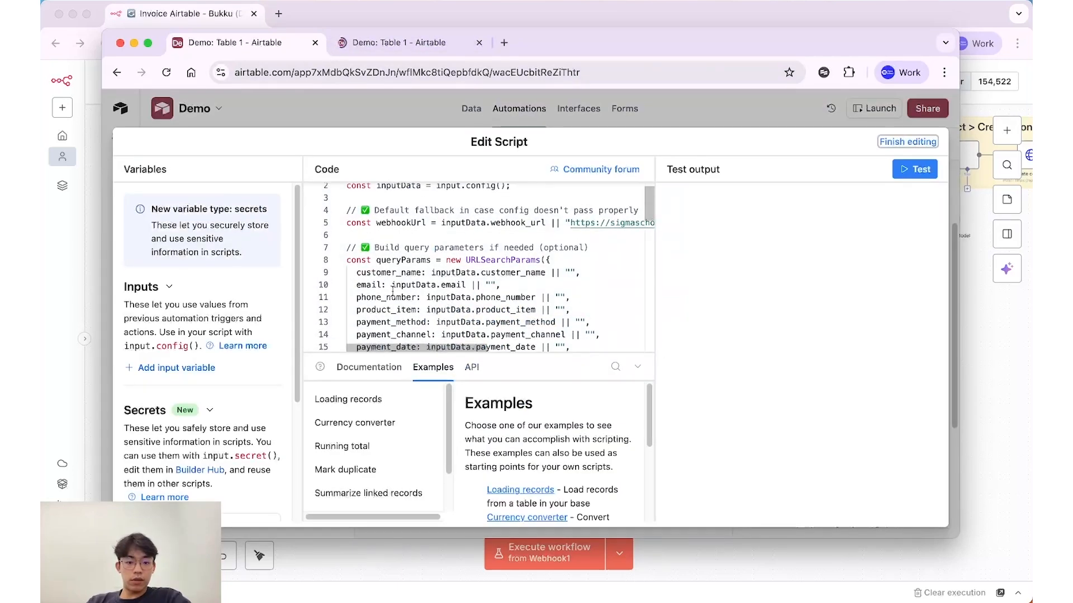
pyautogui.moveTo(377, 285); pyautogui.dragTo(435, 297)
pyautogui.click(384, 297)
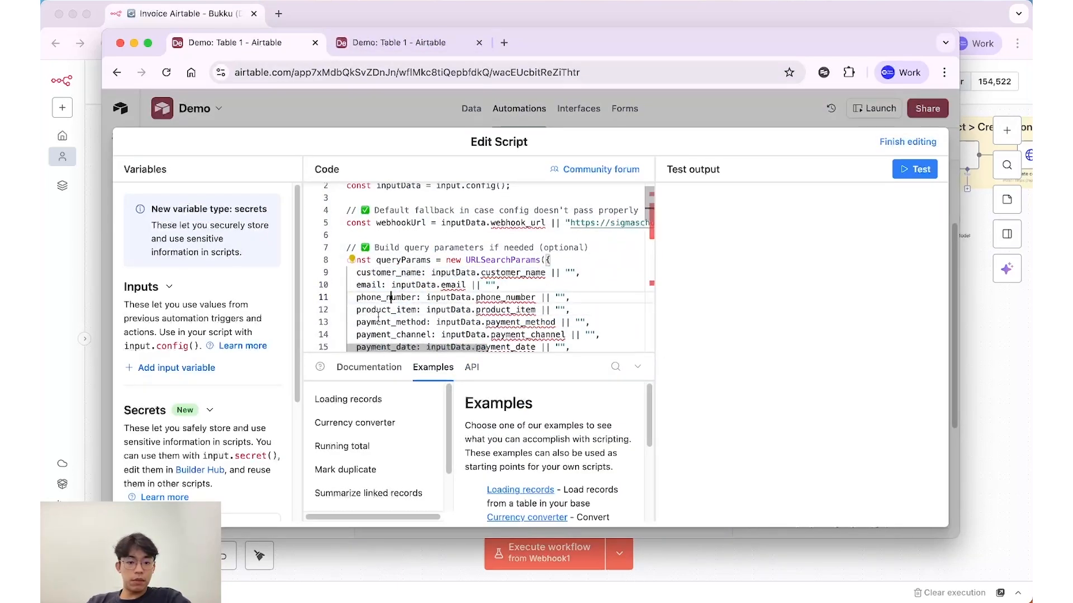
pyautogui.scroll(-1, 384, 283)
pyautogui.scroll(-5, 402, 290)
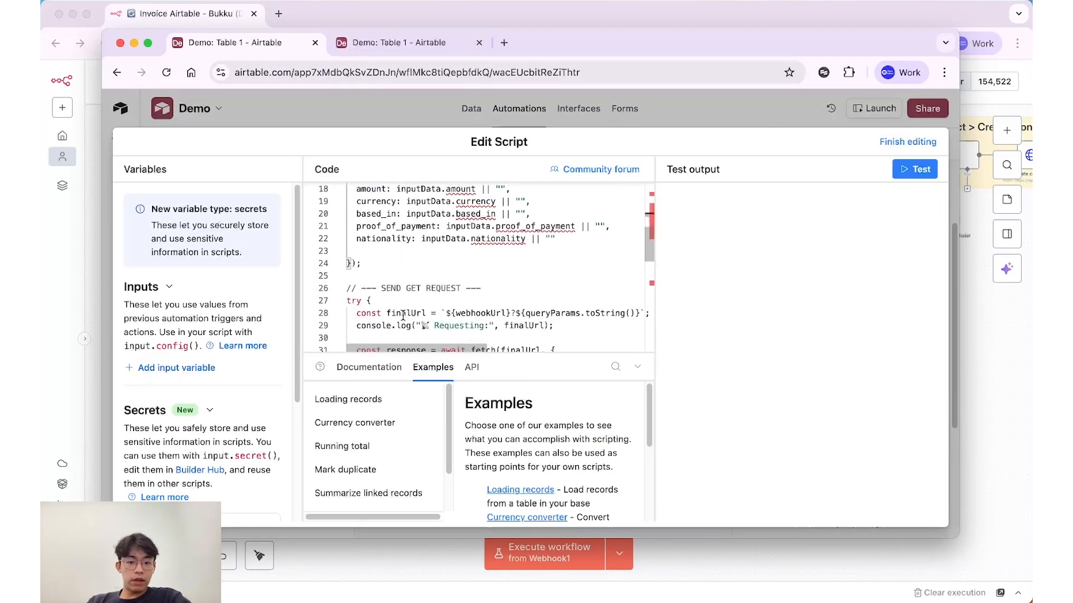
pyautogui.scroll(-6, 429, 282)
pyautogui.scroll(9, 425, 268)
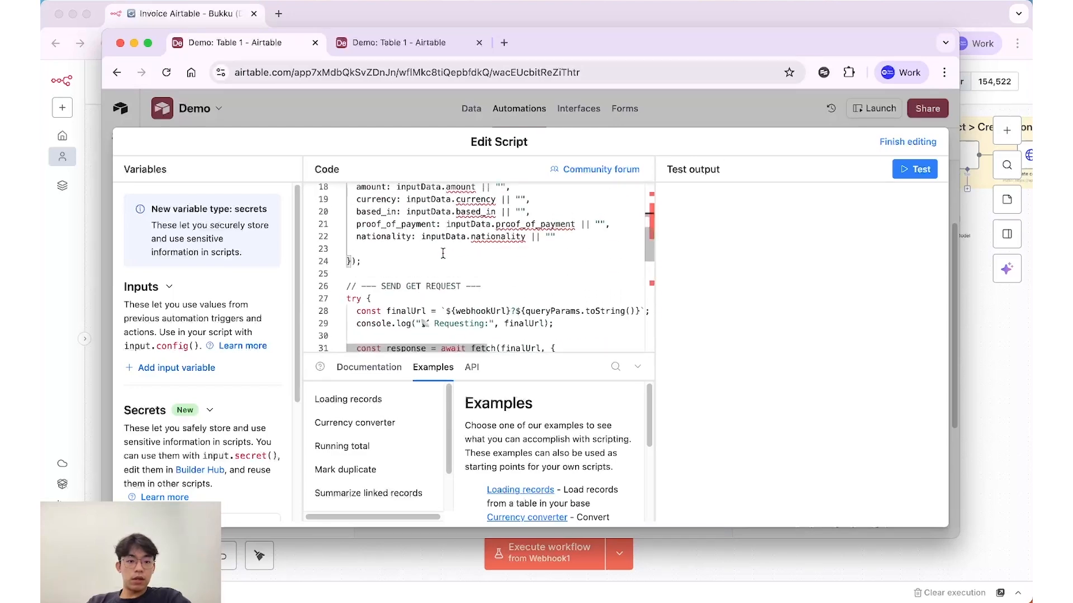
# Check the Webhook1 node in n8n and examine the inputData and webhookUrl definitions in the Airtable script
pyautogui.click(121, 43)
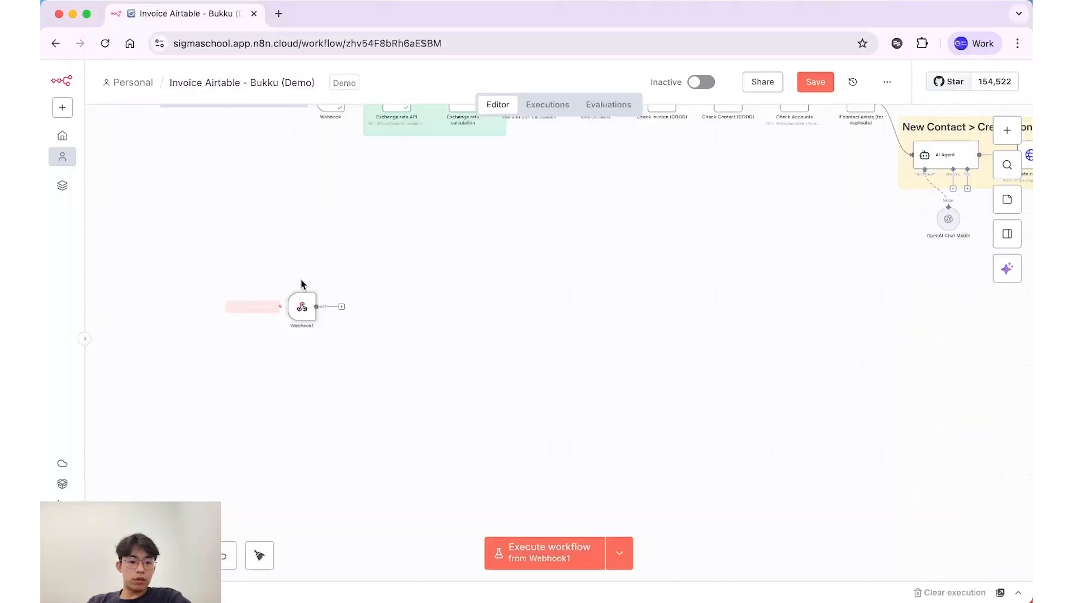
pyautogui.doubleClick(302, 307)
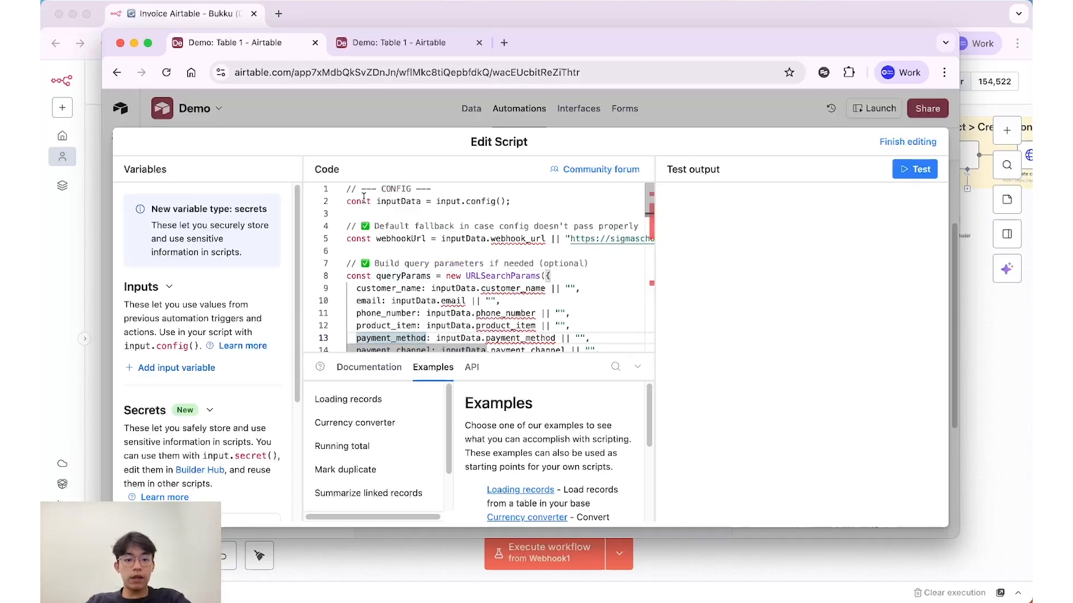
pyautogui.moveTo(356, 201); pyautogui.dragTo(422, 202)
pyautogui.moveTo(512, 202); pyautogui.dragTo(377, 202)
pyautogui.click(396, 202)
pyautogui.scroll(-2, 452, 262)
pyautogui.scroll(2, 451, 263)
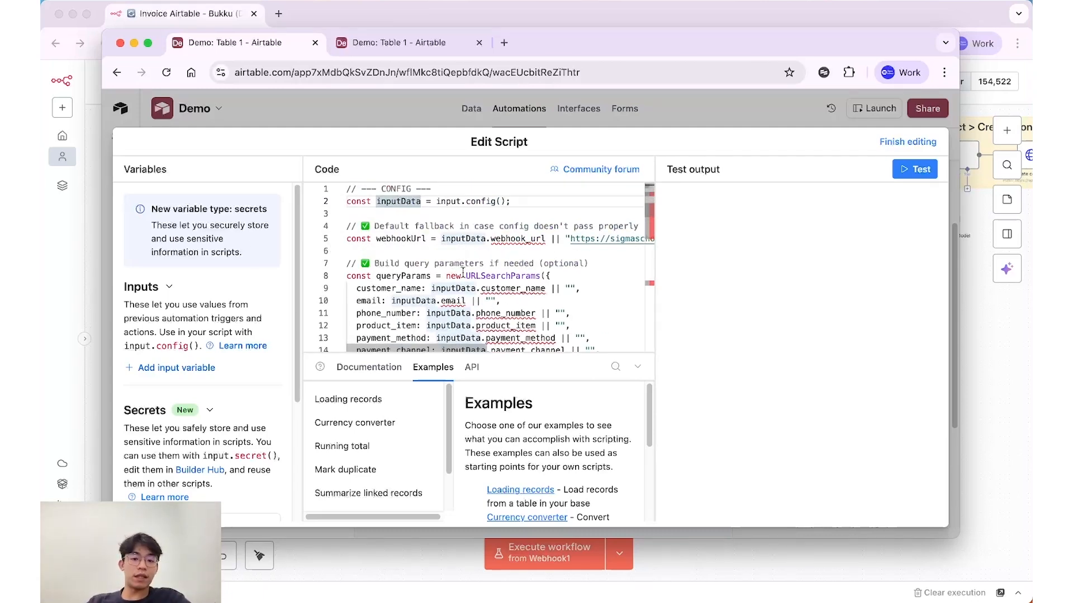
pyautogui.moveTo(402, 240); pyautogui.dragTo(535, 241)
pyautogui.click(536, 241)
pyautogui.hscroll(2, 589, 242)
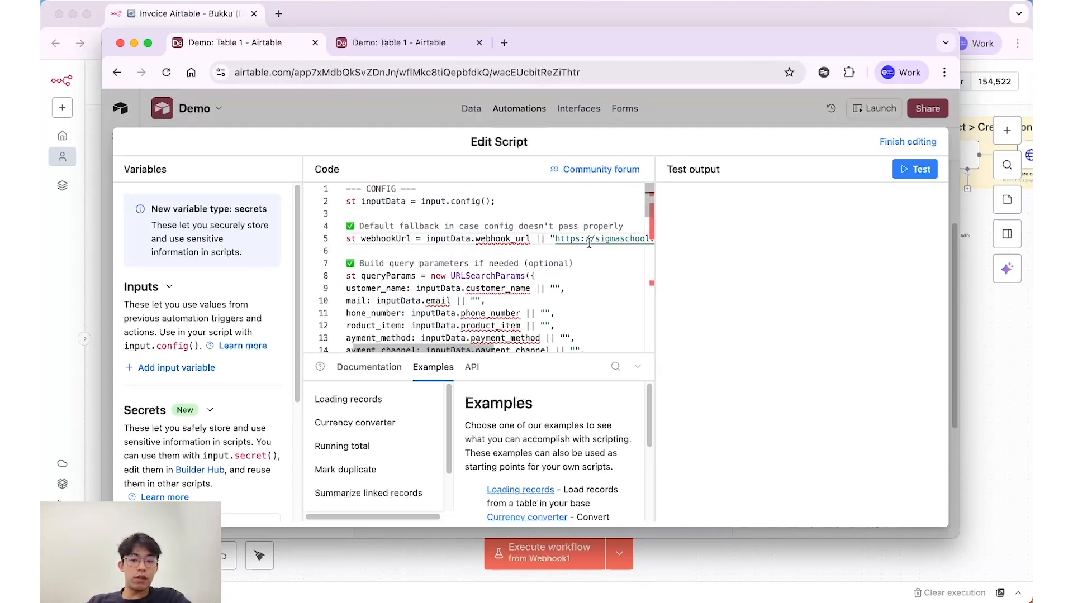
pyautogui.hscroll(1, 588, 241)
pyautogui.click(570, 240)
# Switch to n8n and copy the Webhook1 node's test URL
pyautogui.press('super+grave')
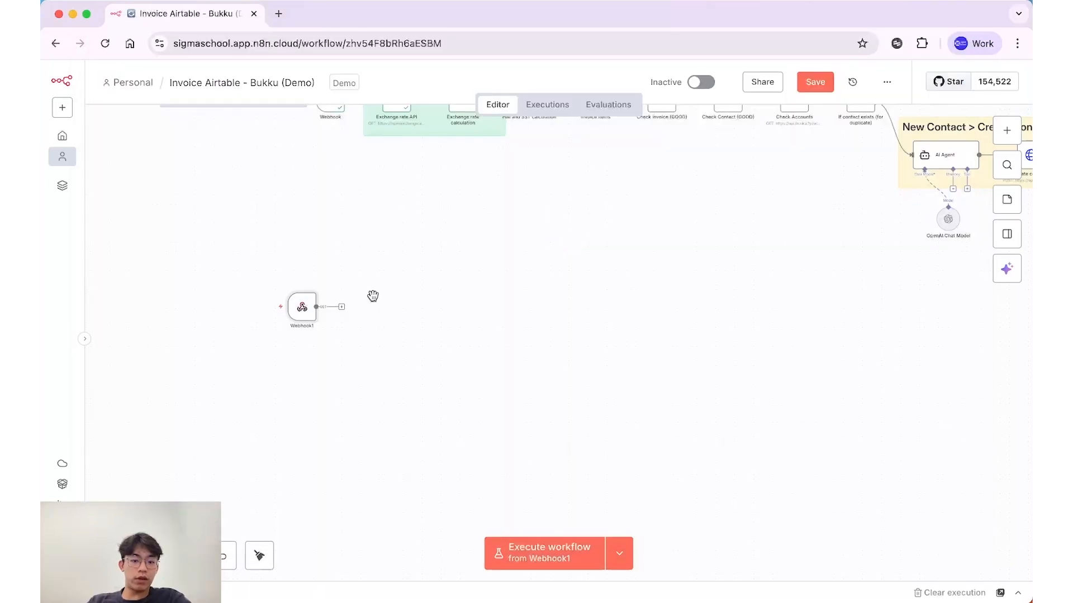
pyautogui.doubleClick(302, 307)
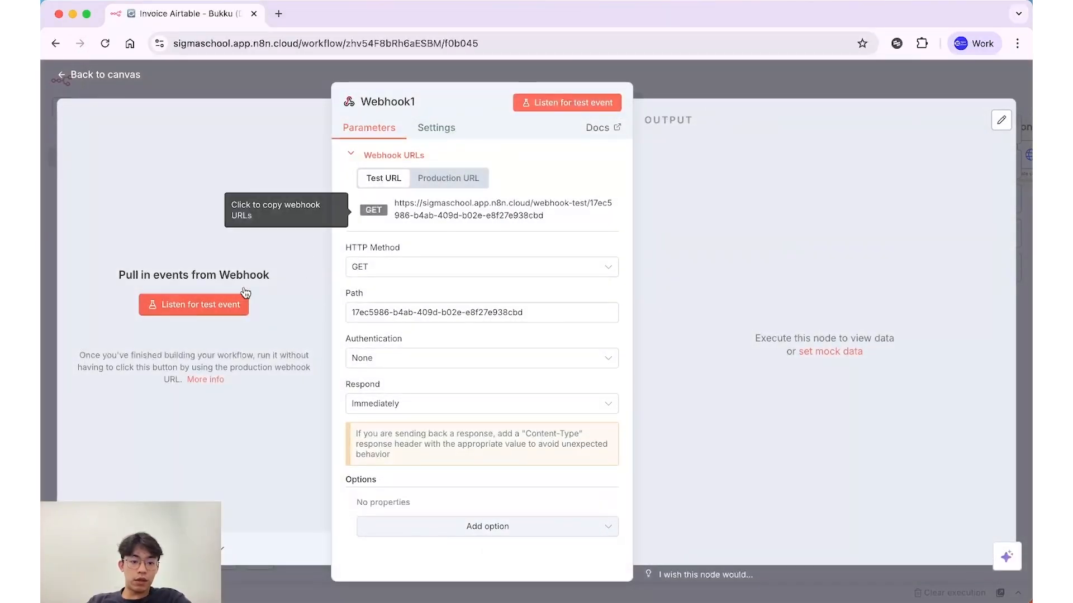
pyautogui.click(432, 222)
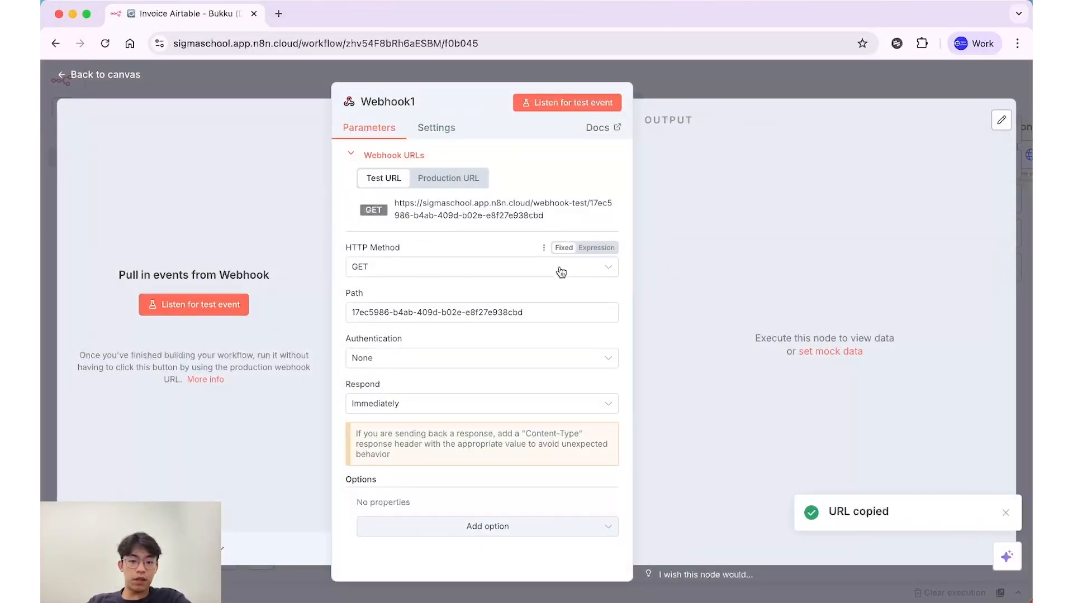
# Return to the Airtable script and replace the fallback address in the webhookUrl line with the copied test URL
pyautogui.press('super+grave')
pyautogui.press('super+grave')
pyautogui.press('super+grave')
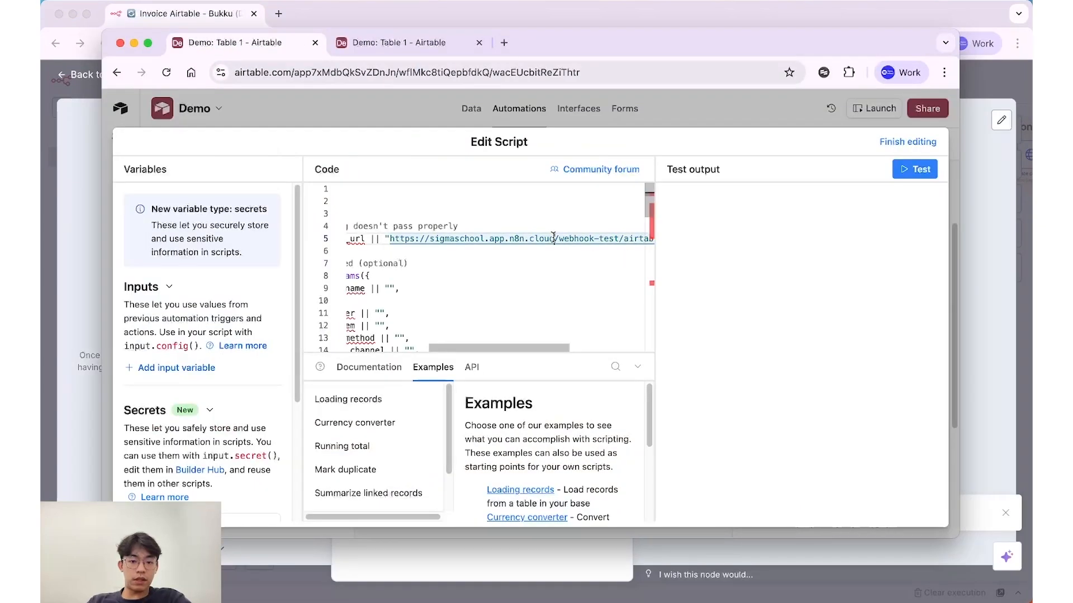
pyautogui.press('Left')
pyautogui.press('Left')
pyautogui.press('Left')
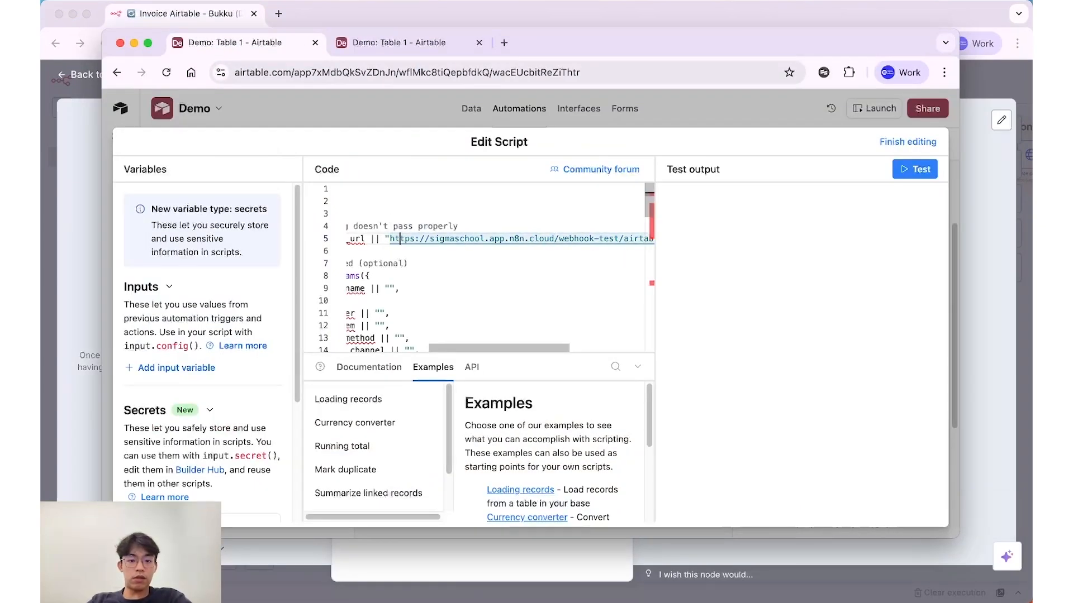
pyautogui.press('shift+super+Right')
pyautogui.press('super+v')
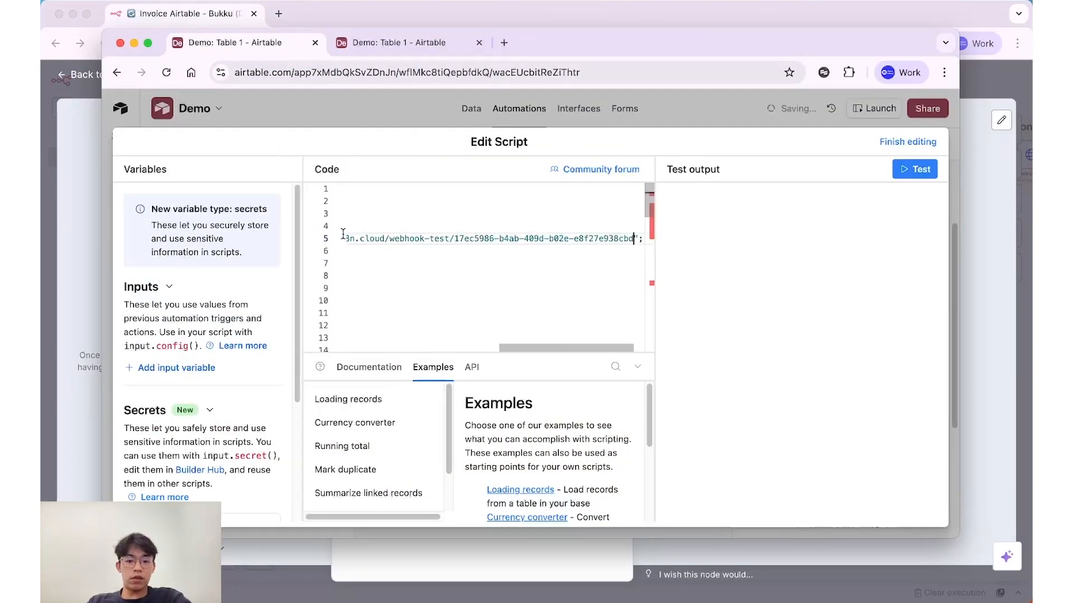
pyautogui.hscroll(-6, 490, 263)
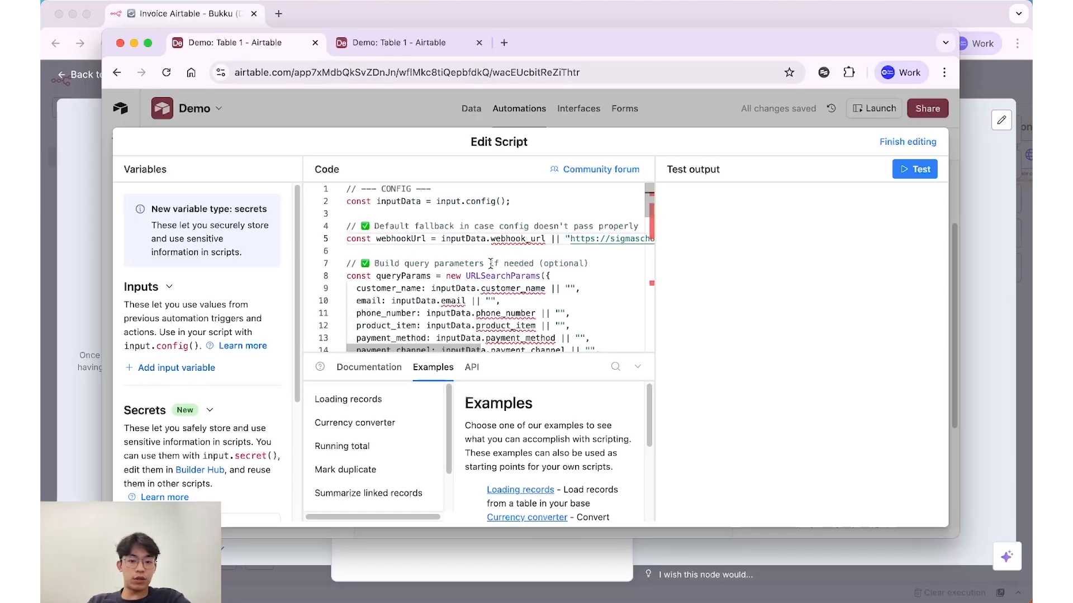
# Examine the script's inputData.webhook_url reference, its fallback URL and the query parameters below it
pyautogui.scroll(-1, 491, 263)
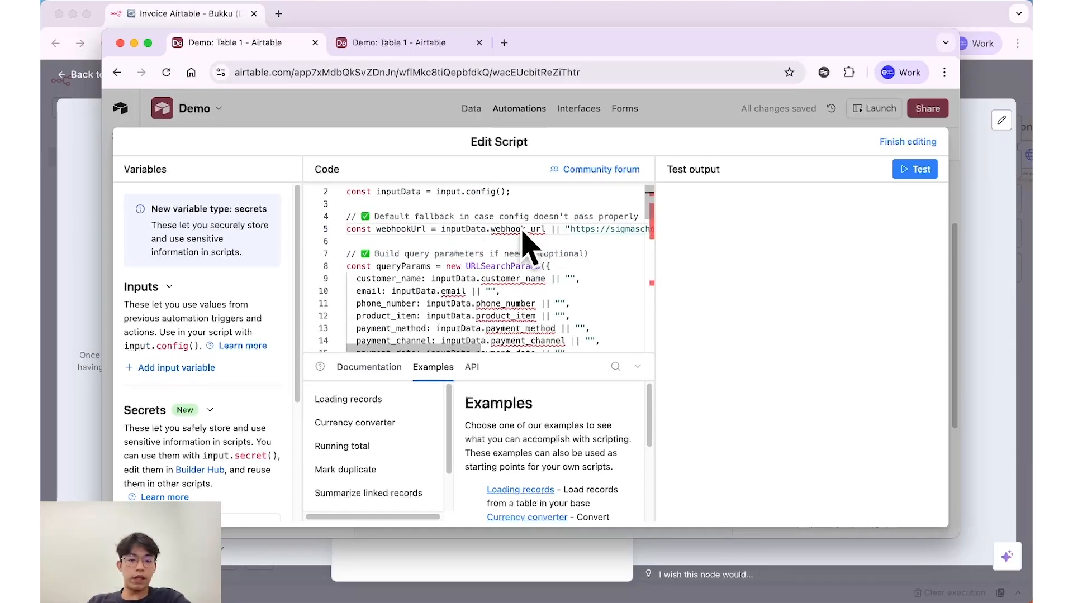
pyautogui.moveTo(442, 229); pyautogui.dragTo(544, 229)
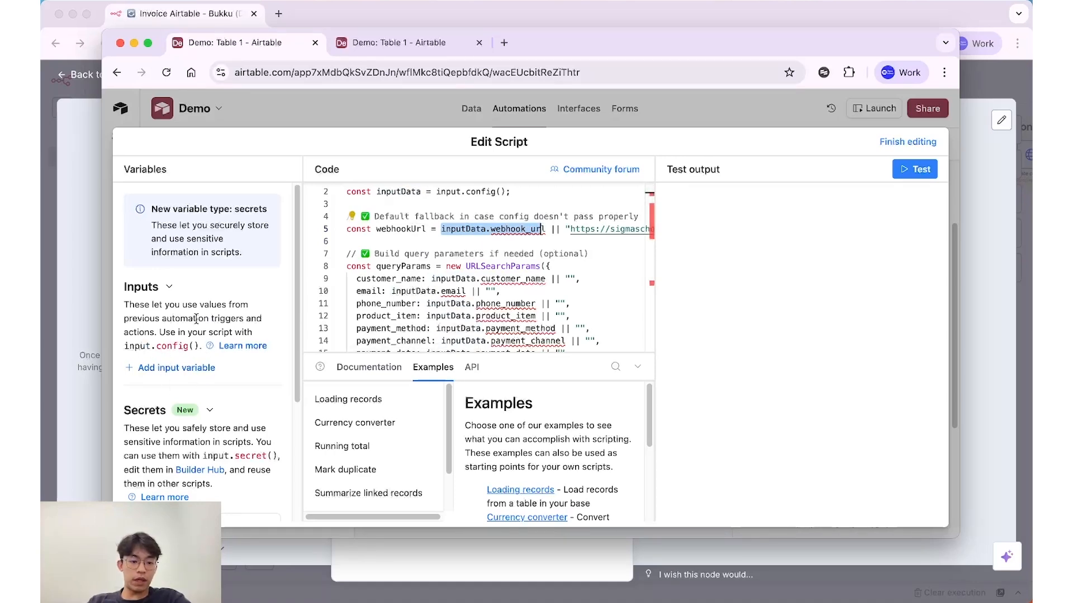
pyautogui.click(560, 230)
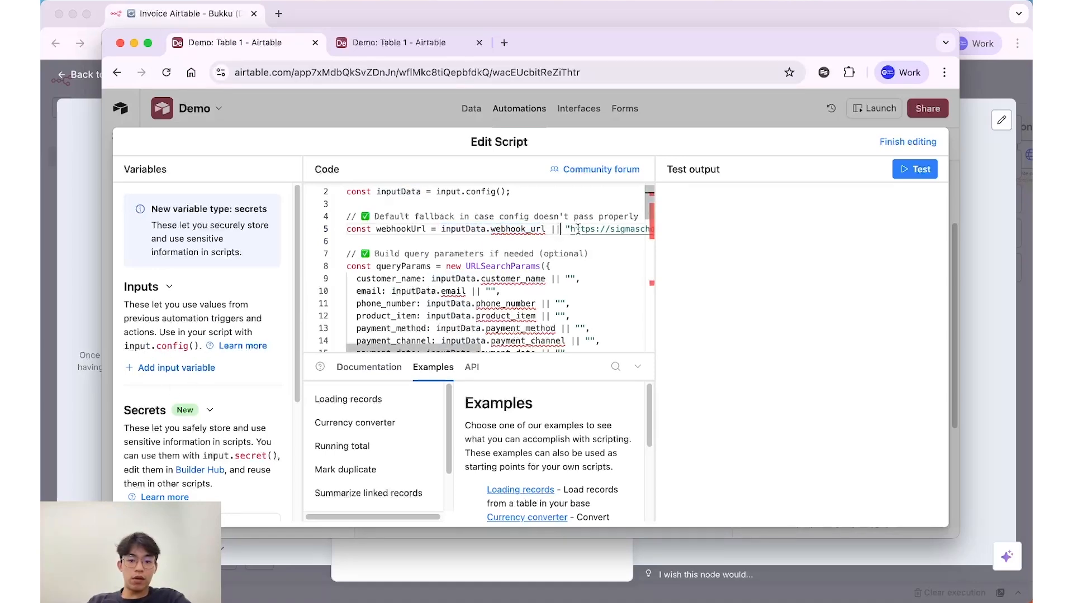
pyautogui.scroll(-1, 590, 229)
pyautogui.scroll(2, 484, 271)
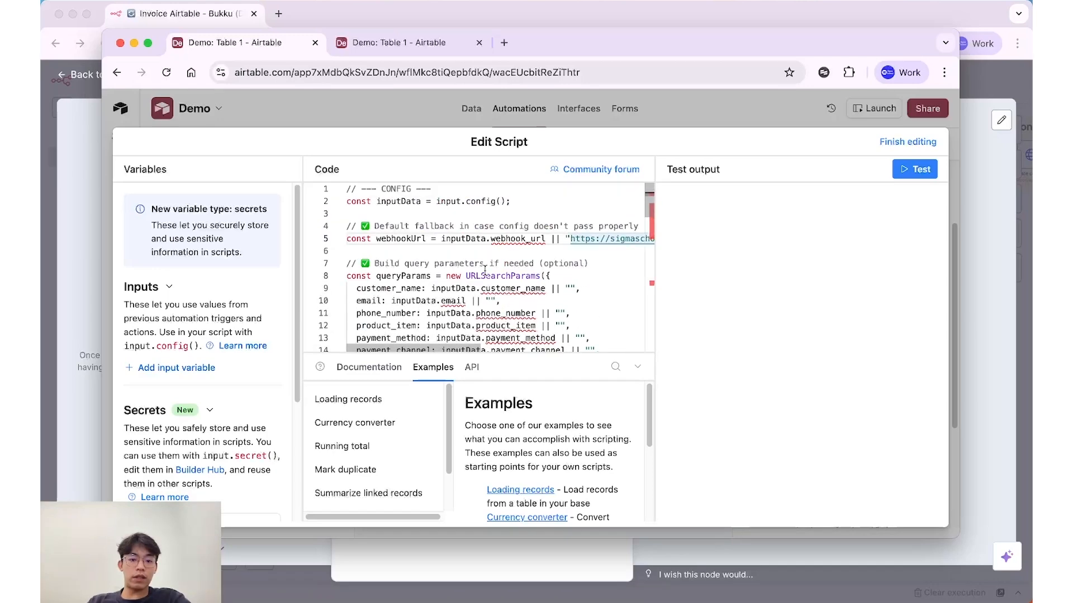
pyautogui.scroll(-1, 559, 257)
pyautogui.scroll(1, 491, 274)
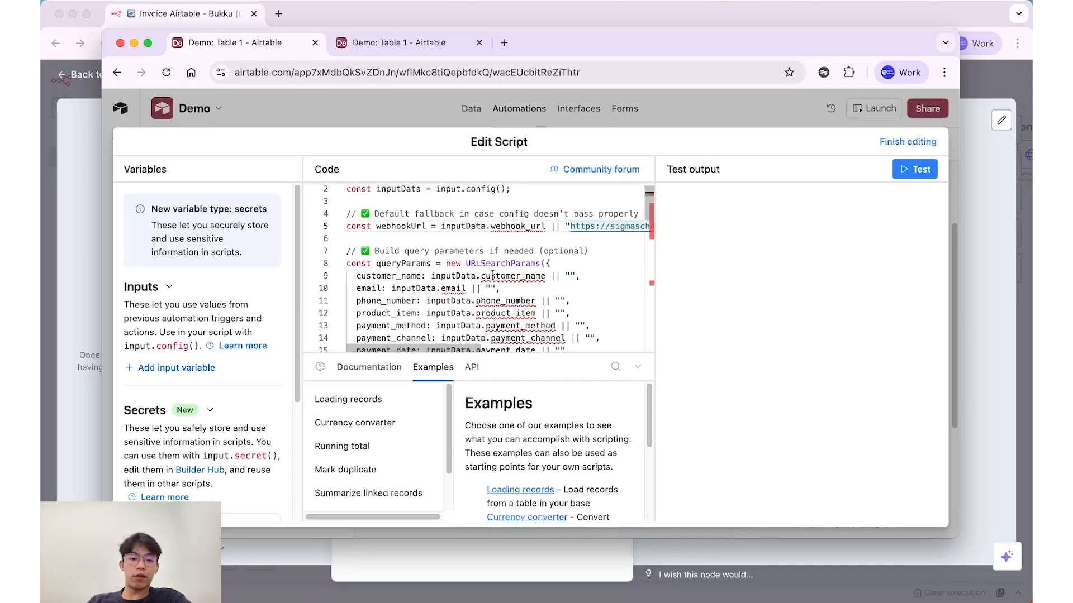
# Examine the script's webhookUrl line and the full list of query parameters from customer_name to nationality
pyautogui.scroll(-3, 492, 274)
pyautogui.scroll(3, 469, 235)
pyautogui.click(494, 240)
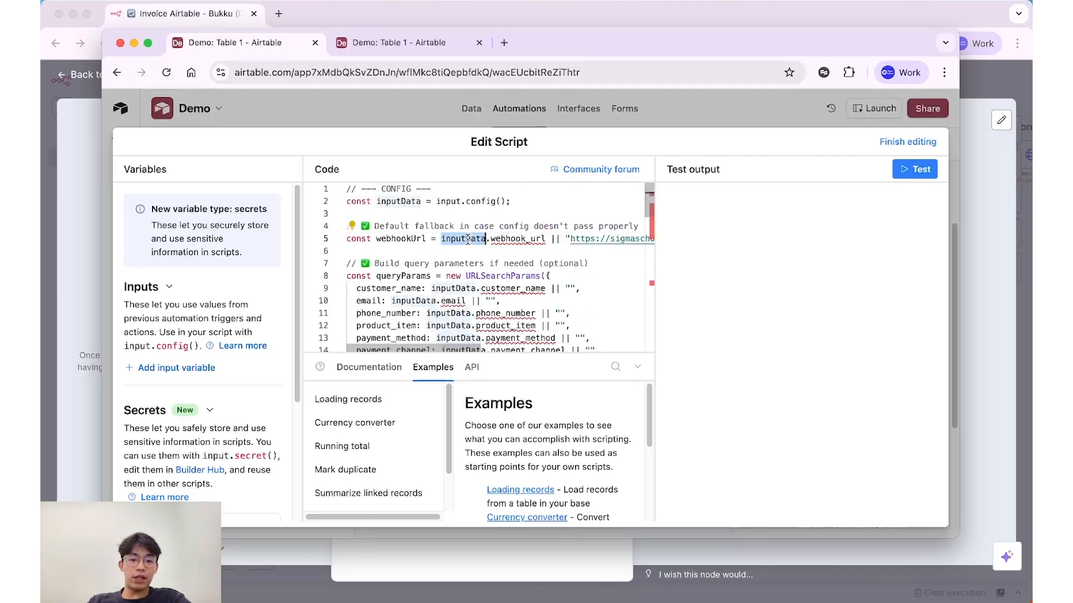
pyautogui.click(522, 239)
pyautogui.scroll(-1, 445, 272)
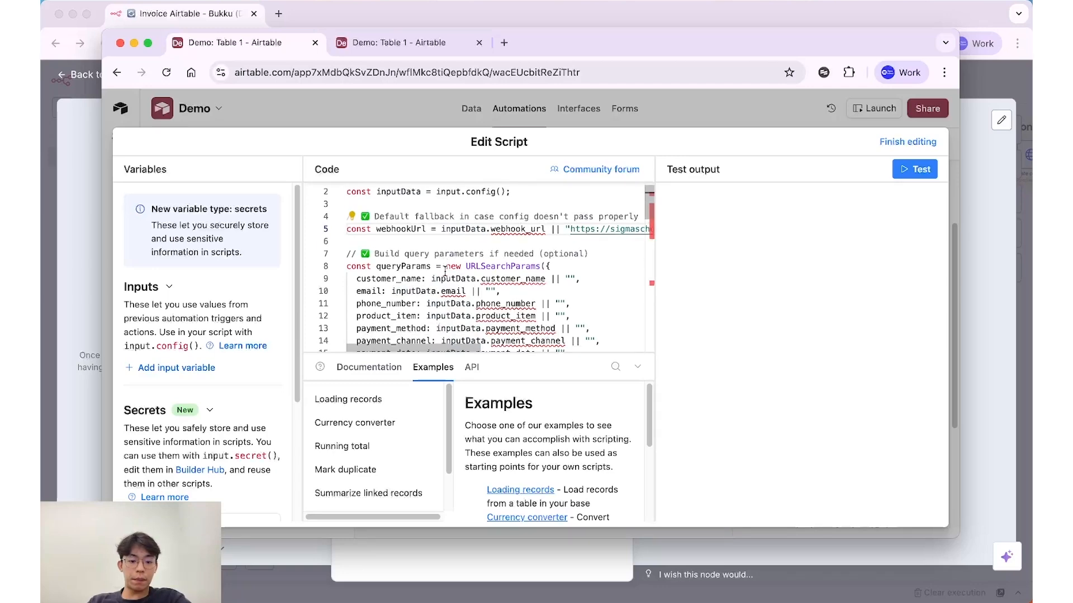
pyautogui.scroll(-1, 445, 271)
pyautogui.click(420, 272)
pyautogui.click(441, 261)
pyautogui.scroll(-1, 409, 278)
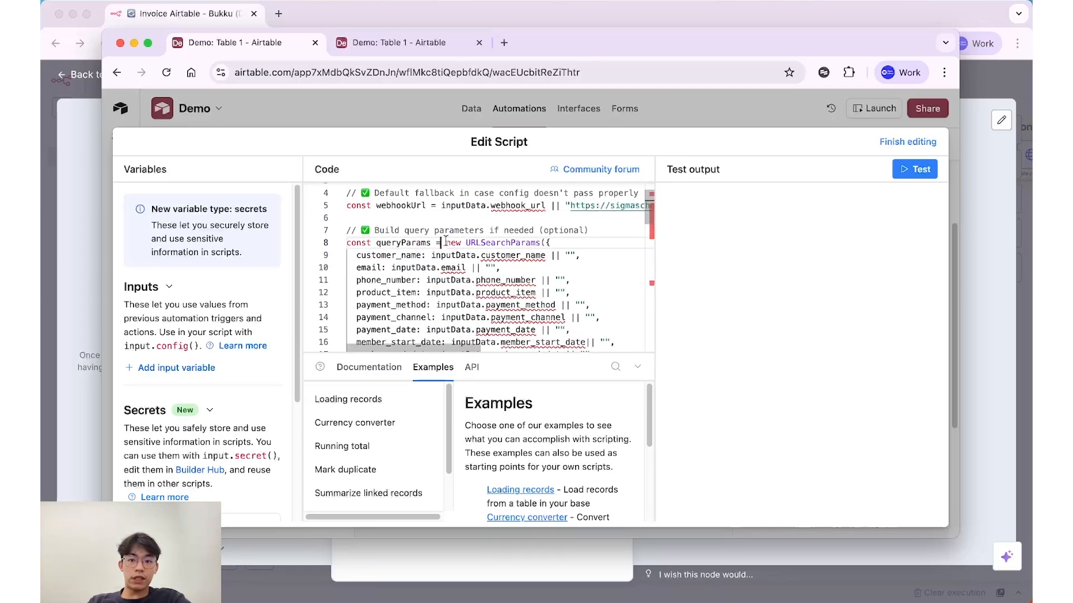
pyautogui.scroll(-5, 465, 282)
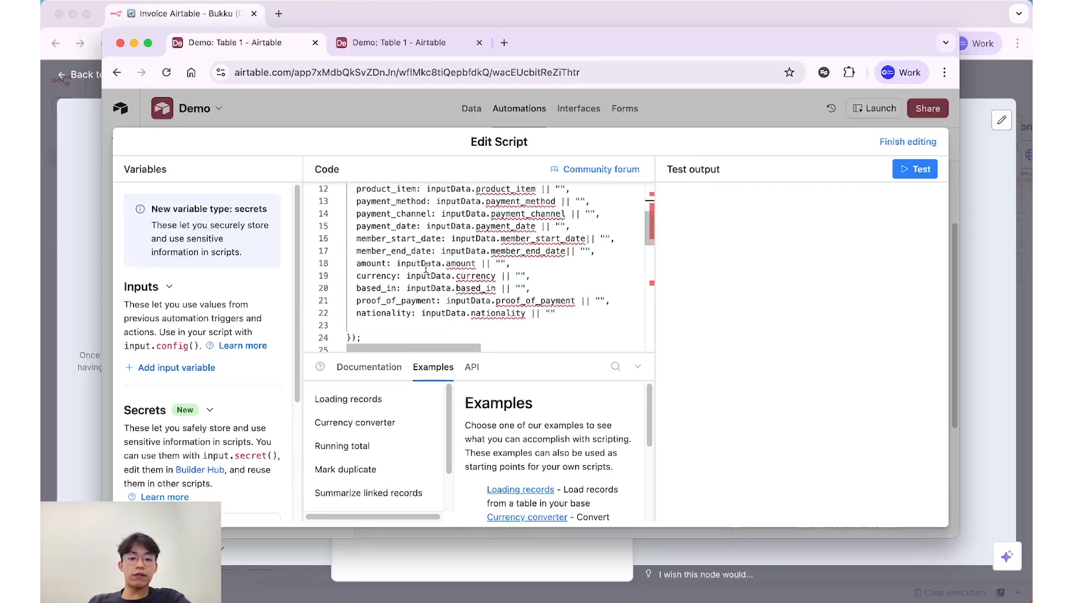
pyautogui.scroll(5, 396, 263)
pyautogui.scroll(-7, 419, 274)
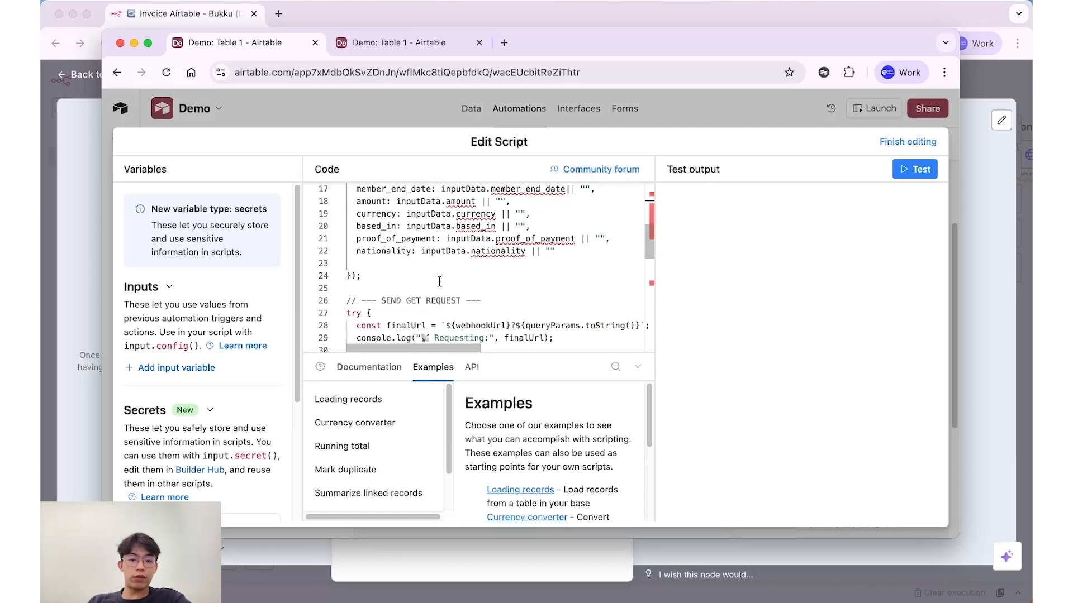
pyautogui.scroll(-6, 435, 280)
pyautogui.scroll(10, 439, 275)
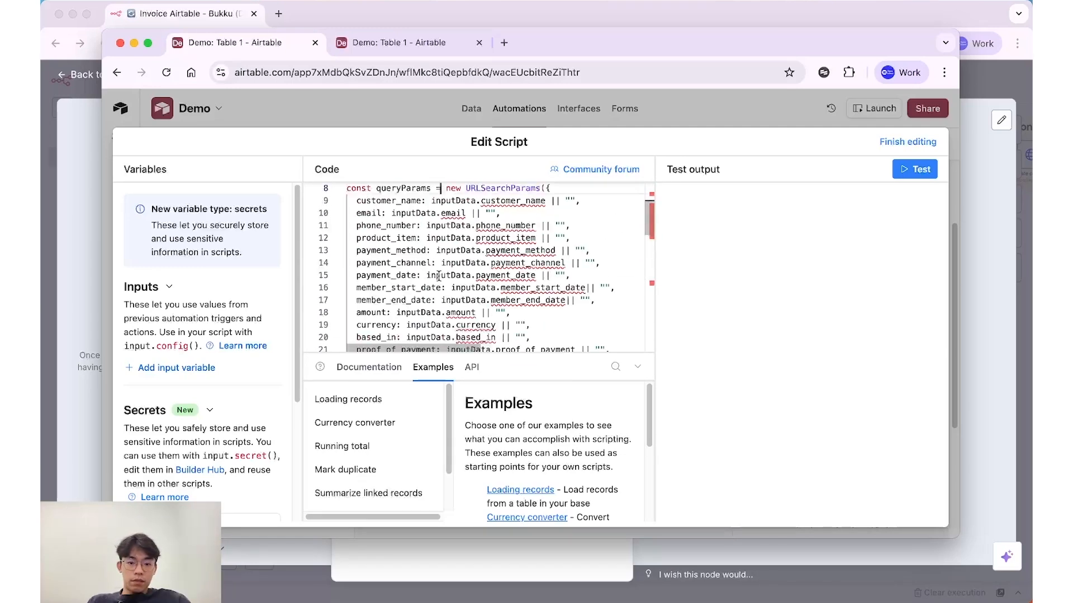
pyautogui.scroll(-4, 422, 274)
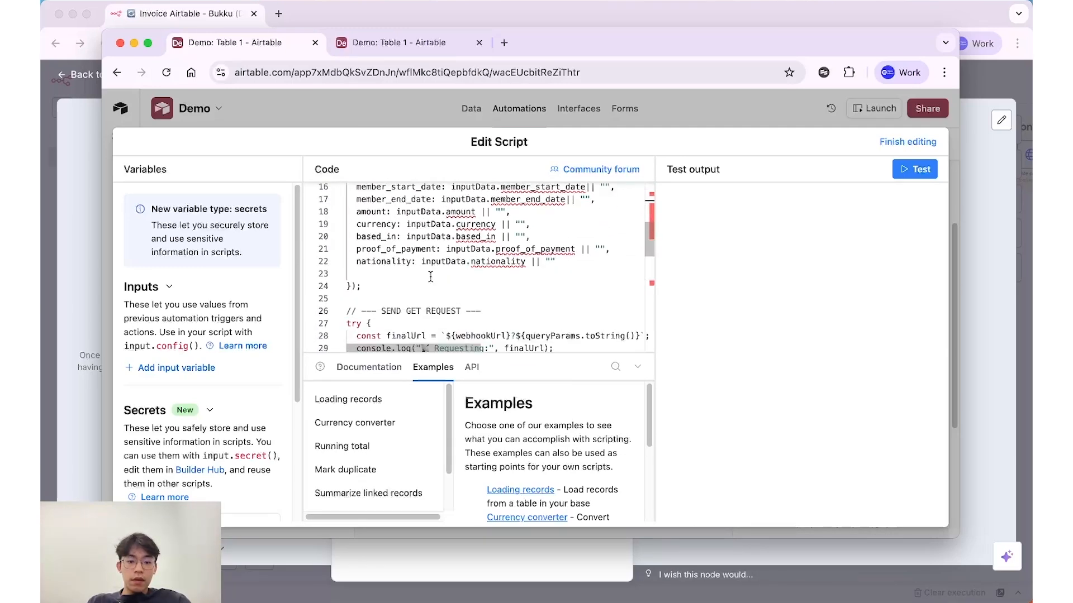
pyautogui.scroll(-1, 376, 280)
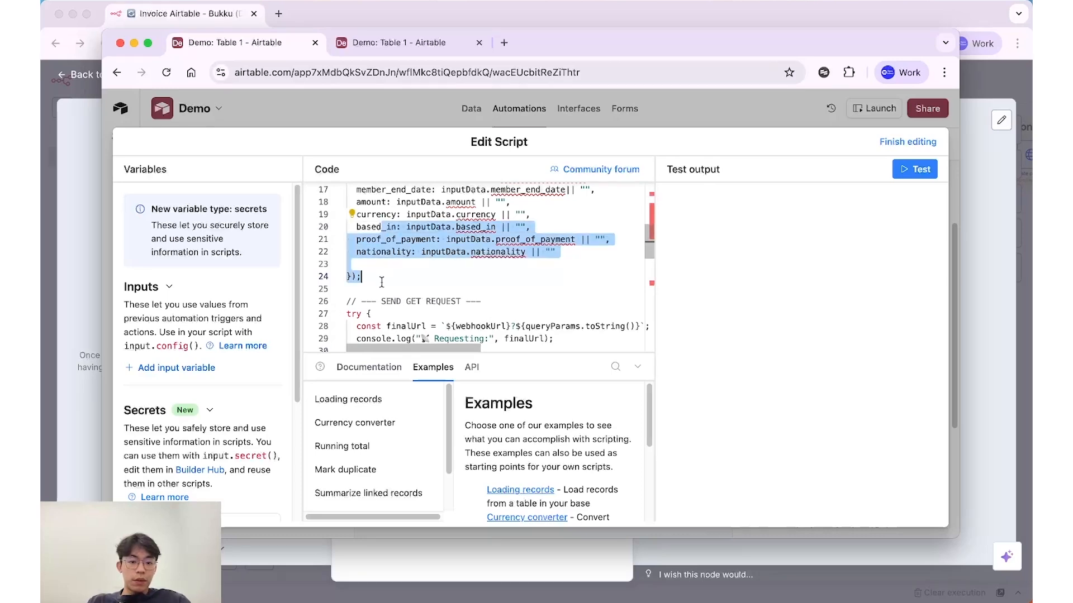
# Examine the script's GET request, response logging and error handling, and return to the configuration lines
pyautogui.scroll(-3, 384, 282)
pyautogui.scroll(-4, 396, 257)
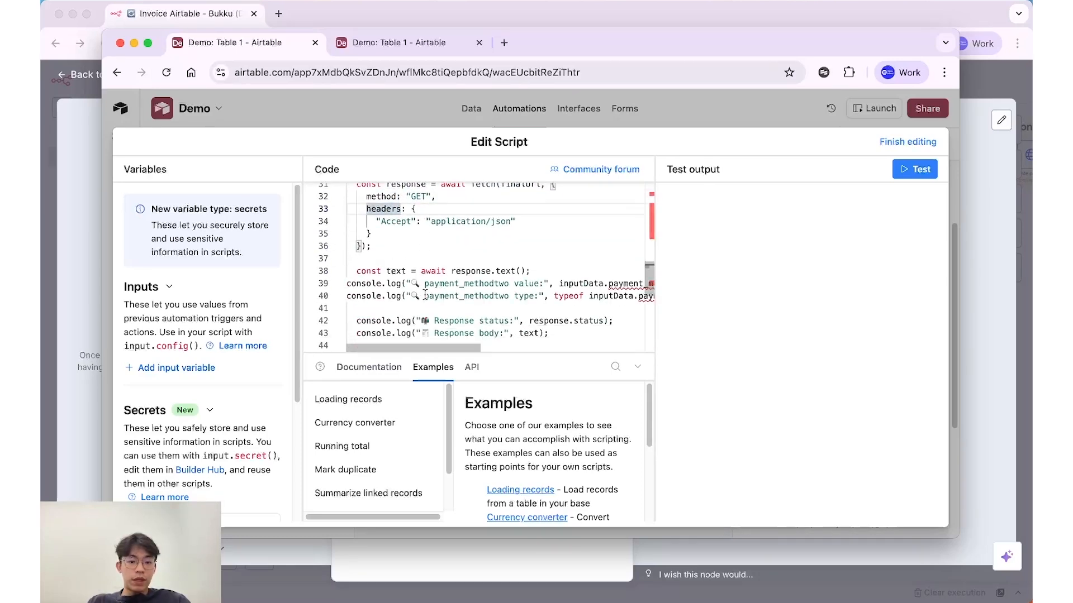
pyautogui.scroll(-6, 426, 290)
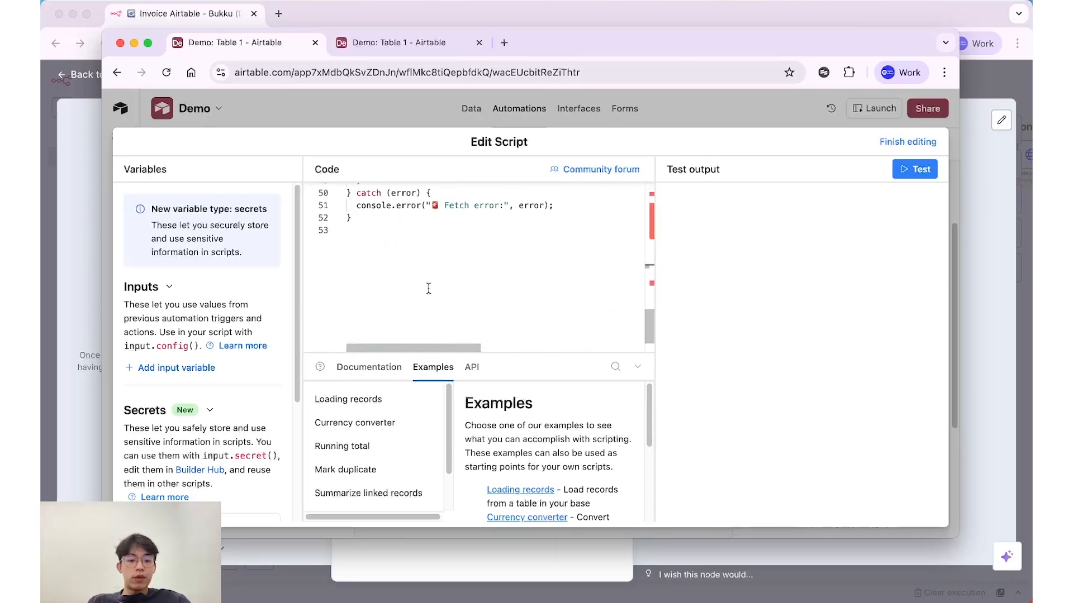
pyautogui.scroll(12, 427, 288)
pyautogui.scroll(3, 429, 288)
pyautogui.scroll(-6, 430, 288)
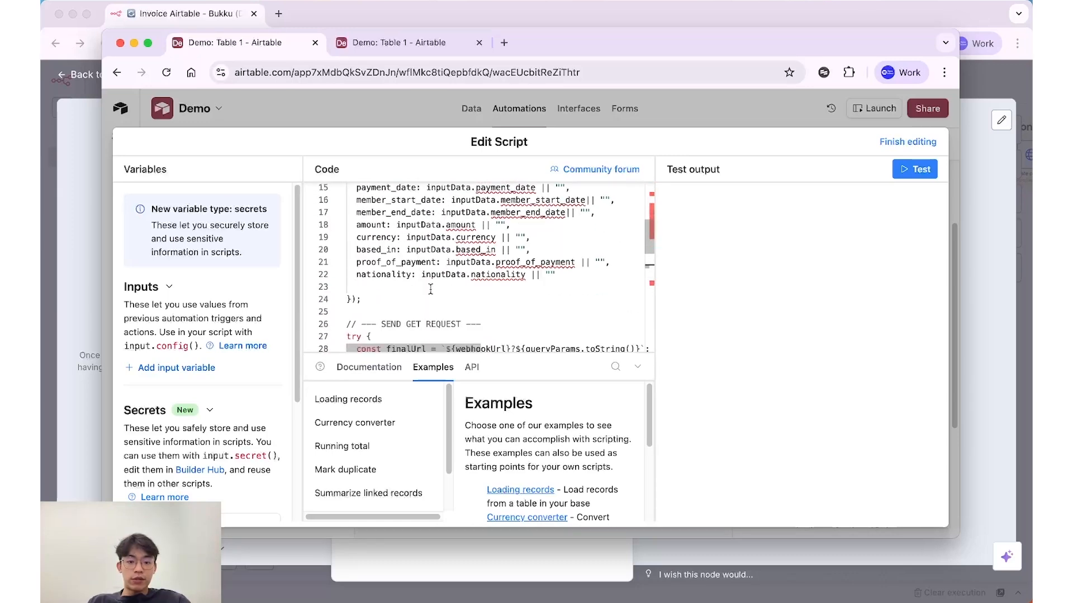
pyautogui.scroll(6, 430, 288)
pyautogui.scroll(4, 430, 288)
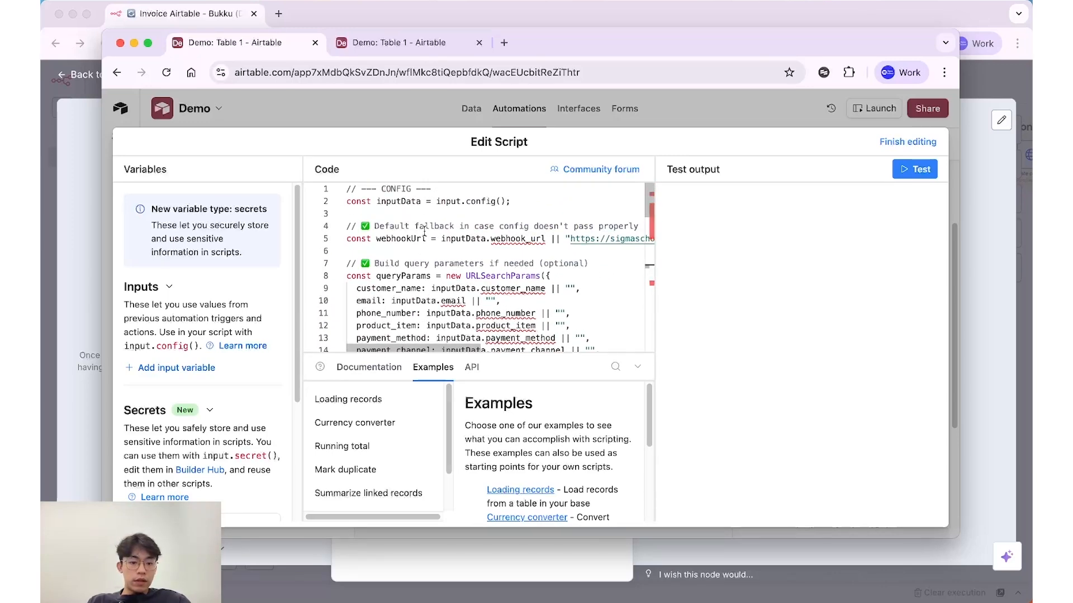
# Add an input variable named customer_name and map its value to the record's Customer Name field
pyautogui.scroll(-3, 424, 231)
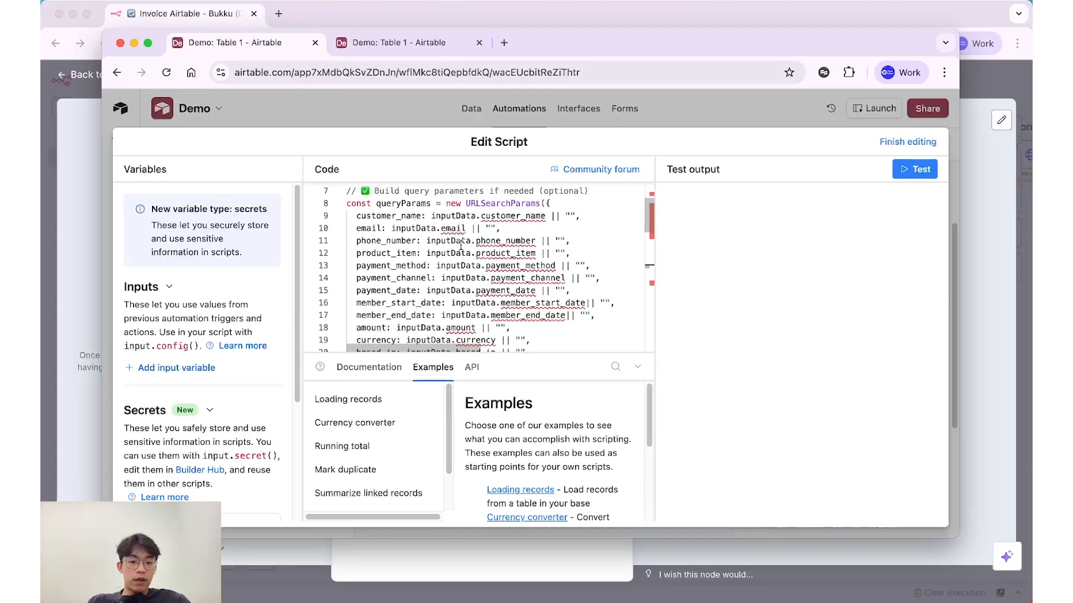
pyautogui.scroll(1, 461, 245)
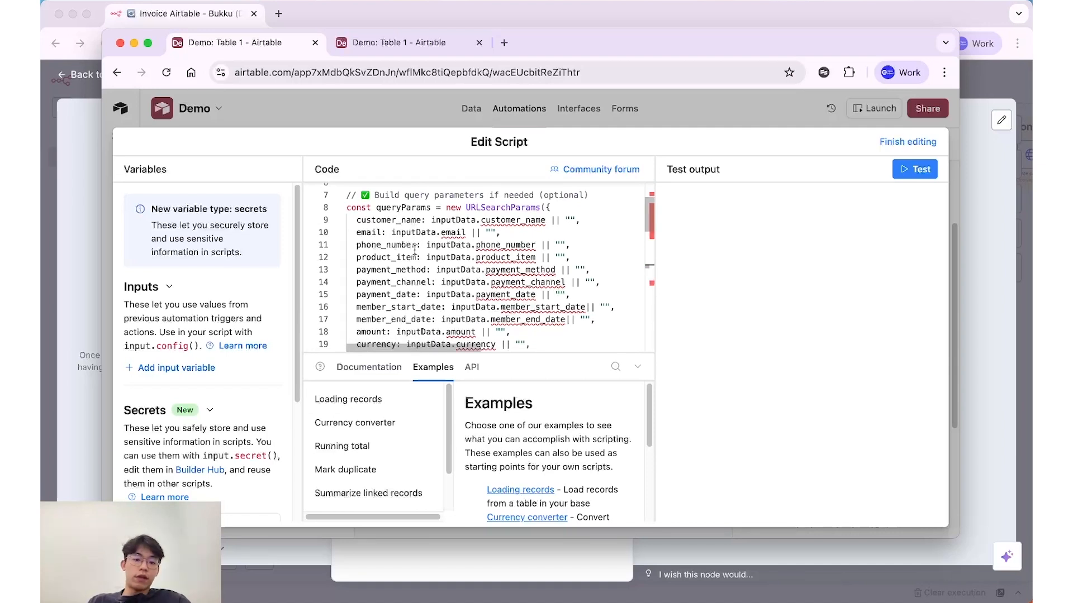
pyautogui.click(155, 368)
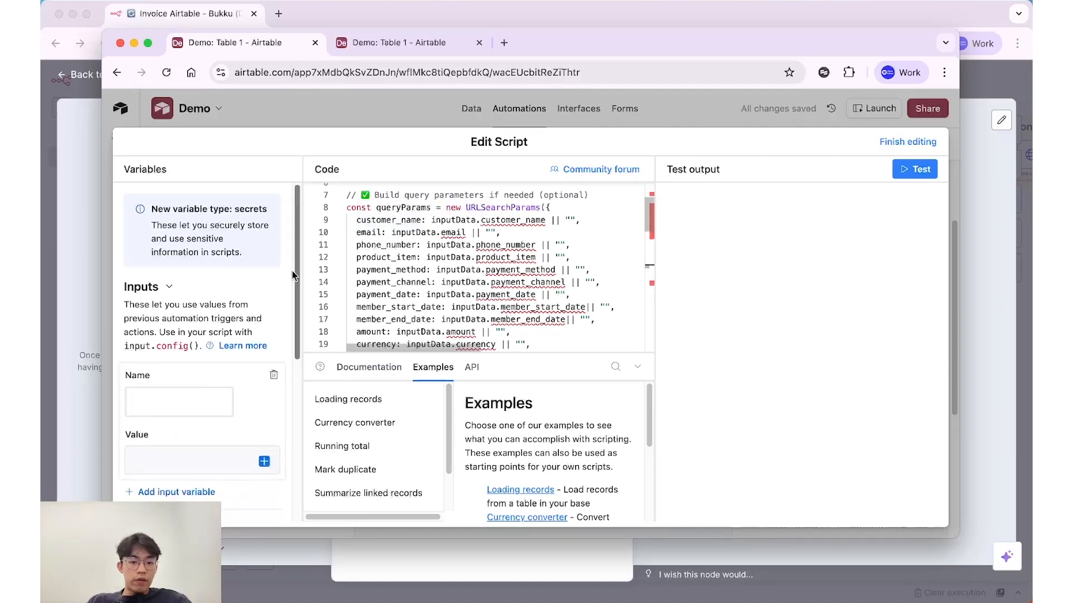
pyautogui.doubleClick(388, 220)
pyautogui.press('super+c')
pyautogui.click(175, 397)
pyautogui.press('super+v')
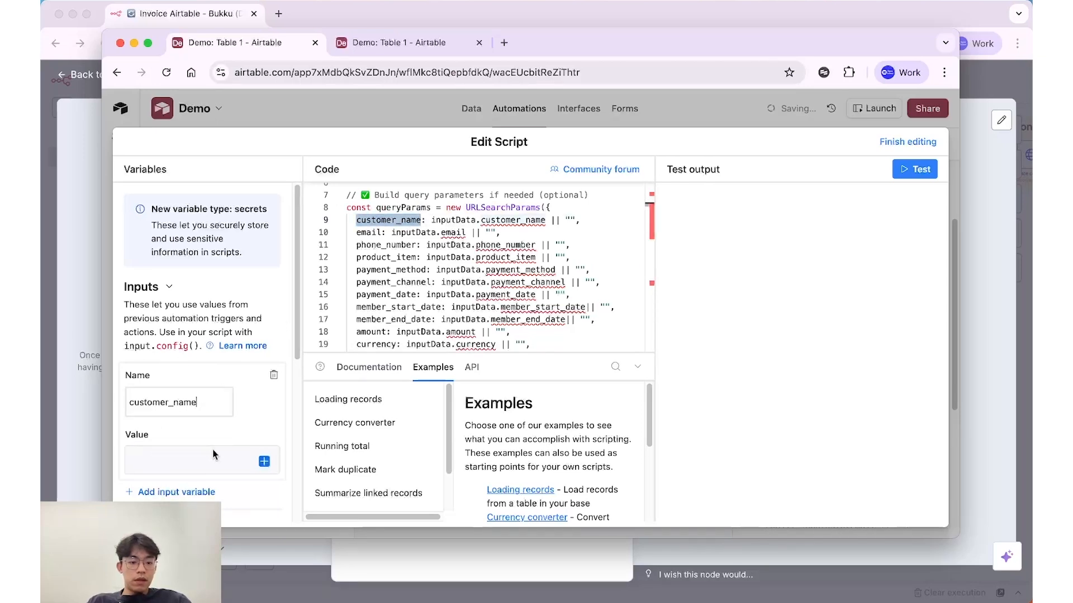
pyautogui.click(264, 461)
pyautogui.write('customer')
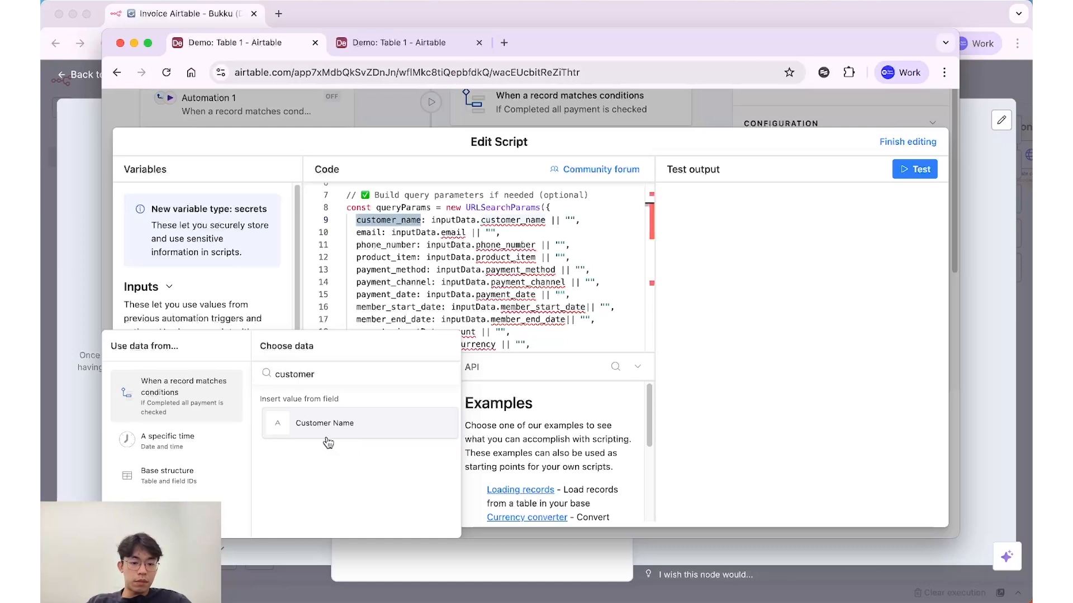
pyautogui.click(327, 440)
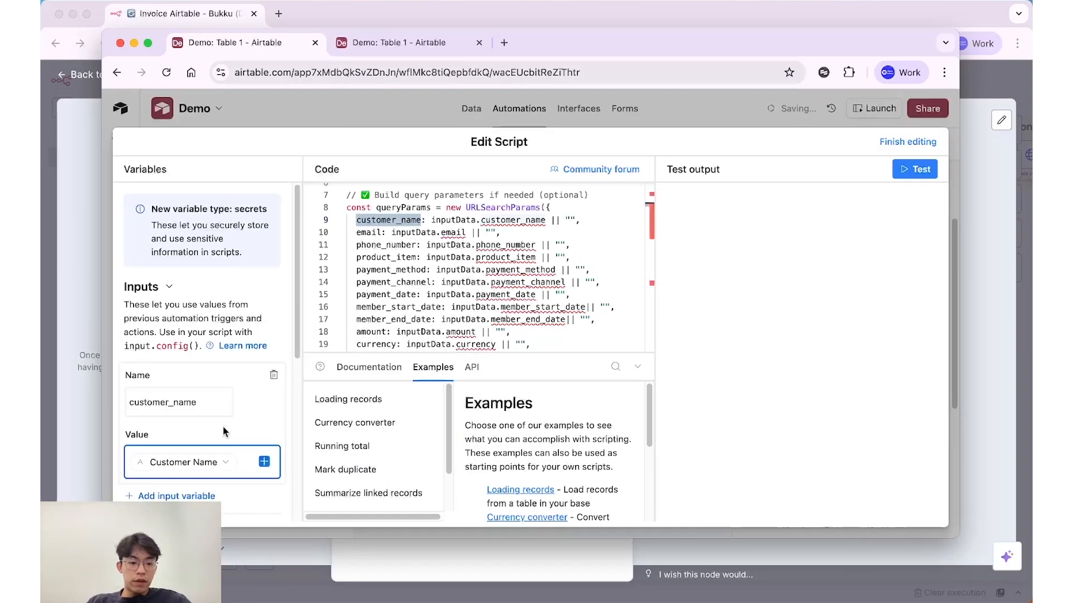
# Add an input variable named email, matching the script's parameter, and map its value to the Email field
pyautogui.scroll(-1, 472, 268)
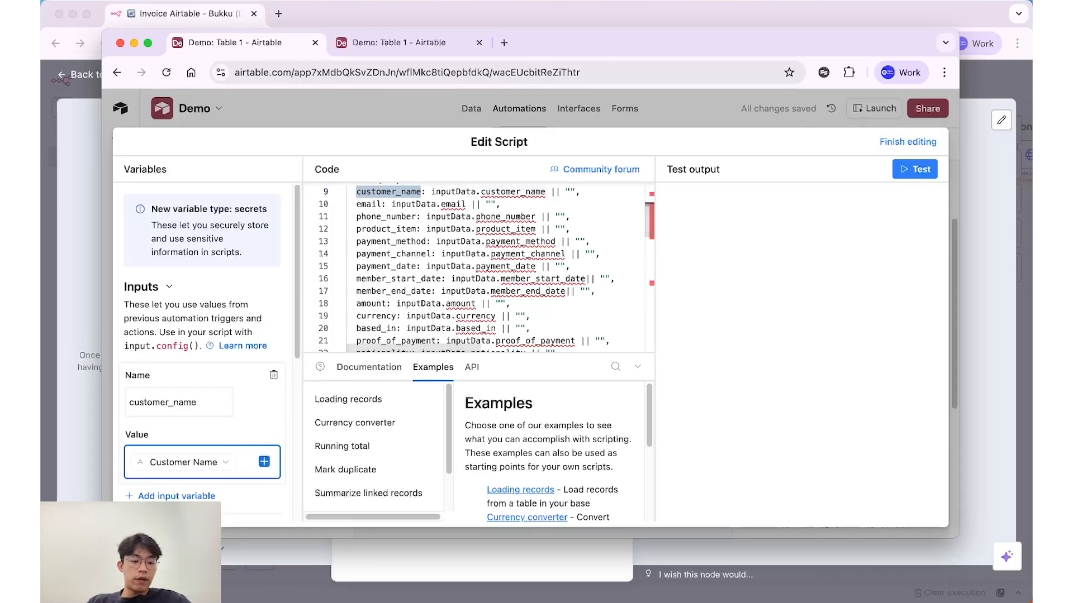
pyautogui.click(176, 496)
pyautogui.doubleClick(373, 204)
pyautogui.press('super+c')
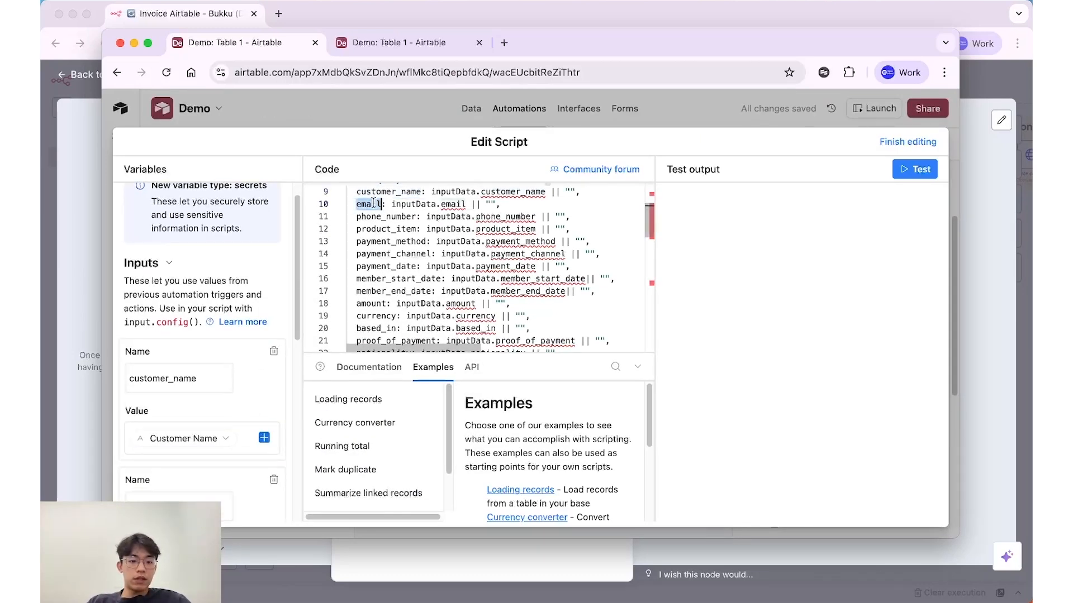
pyautogui.click(162, 496)
pyautogui.press('super+v')
pyautogui.scroll(-3, 191, 495)
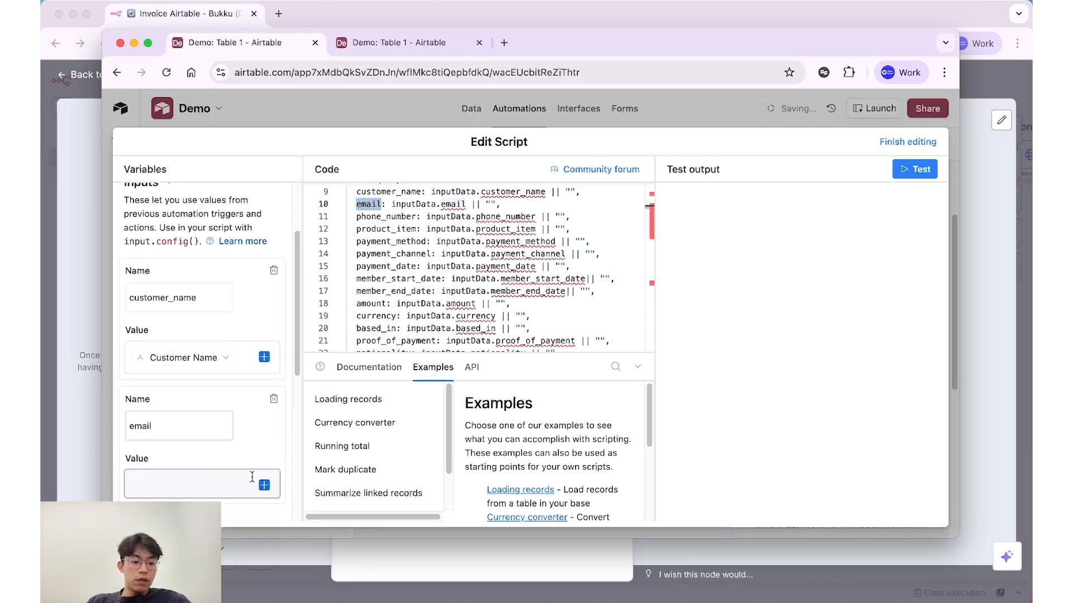
pyautogui.click(263, 483)
pyautogui.write('email')
pyautogui.click(304, 354)
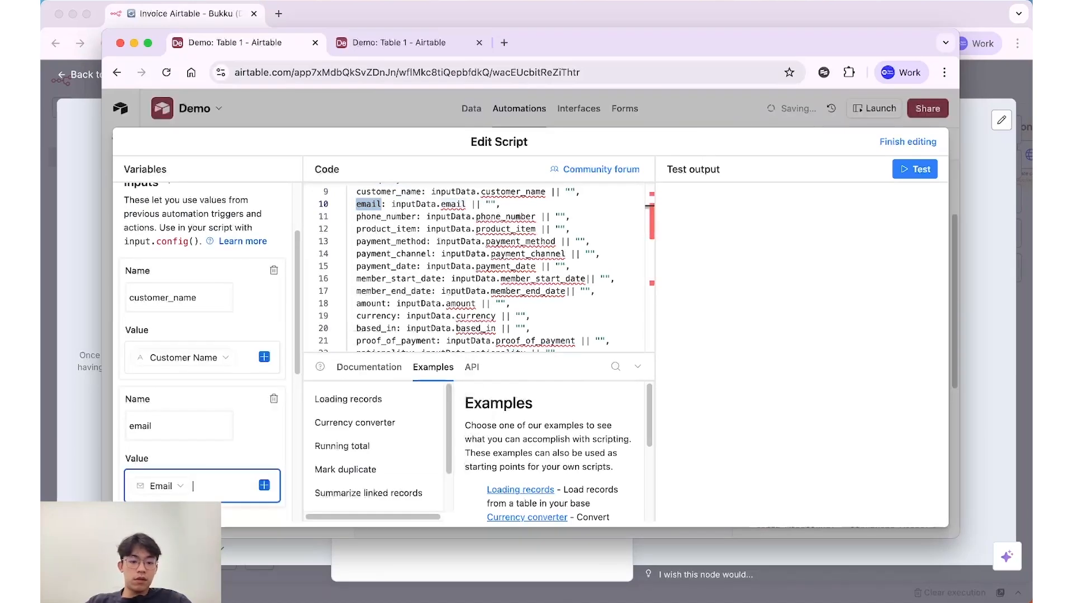
# Add a phone_number input variable mapped to the Phone Number field, plus another input variable named product_item
pyautogui.doubleClick(384, 217)
pyautogui.scroll(-5, 233, 407)
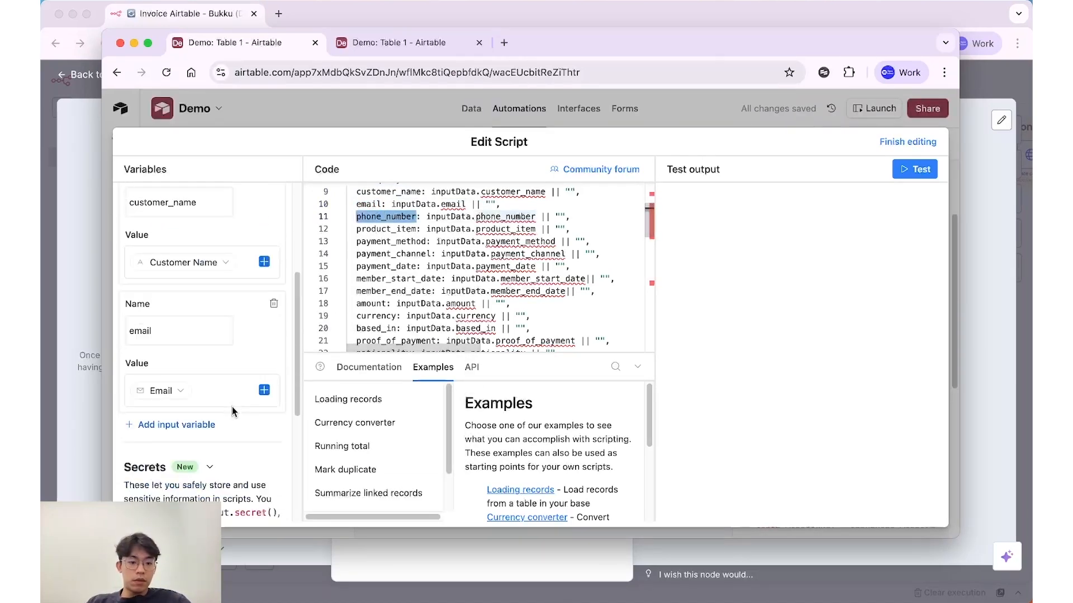
pyautogui.click(186, 413)
pyautogui.click(254, 507)
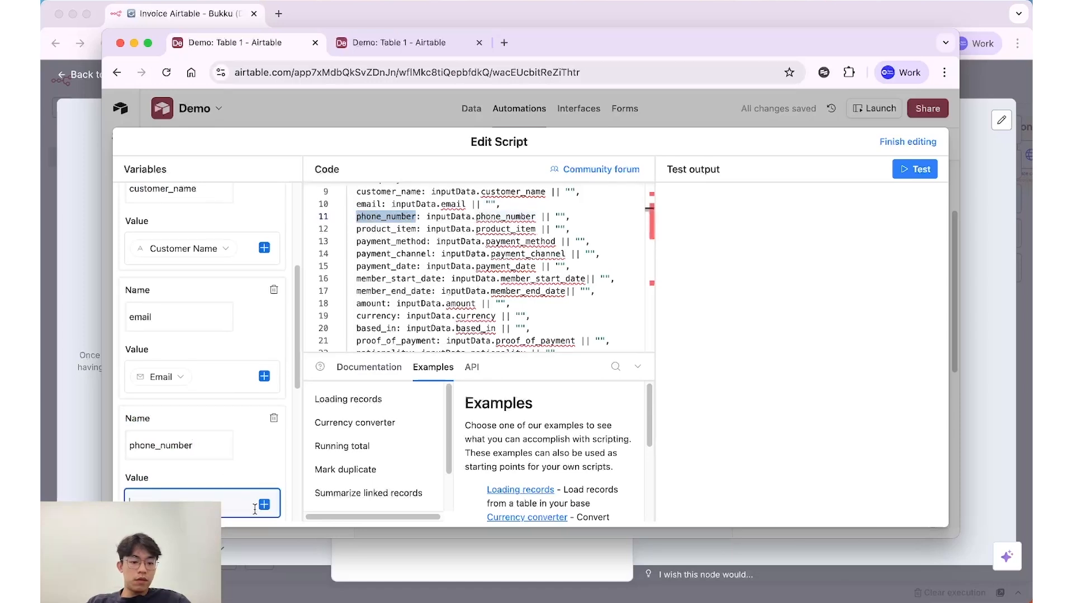
pyautogui.click(264, 505)
pyautogui.write('phone')
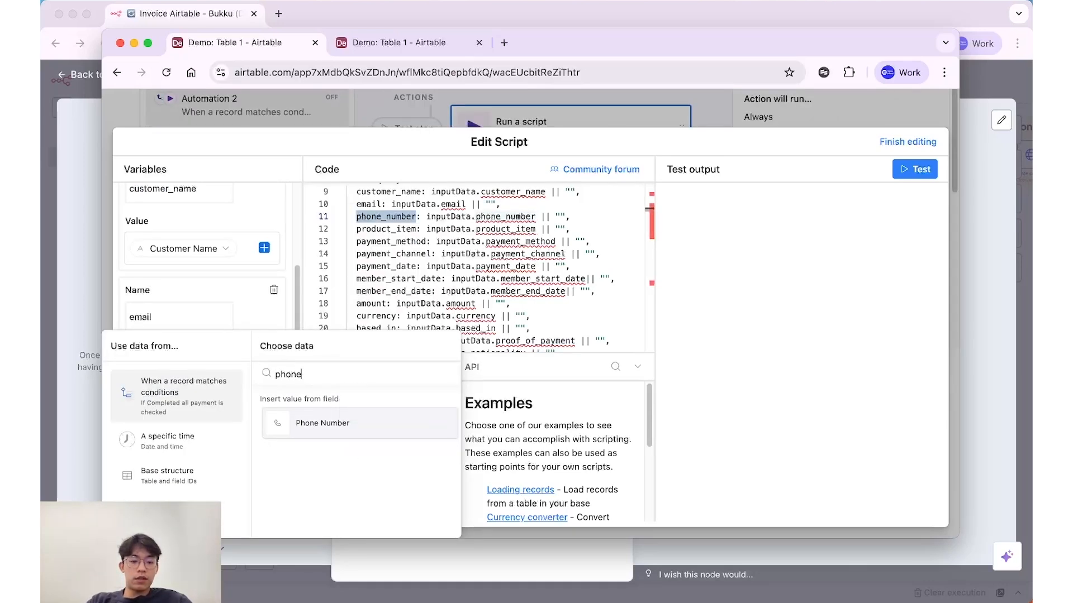
pyautogui.click(357, 431)
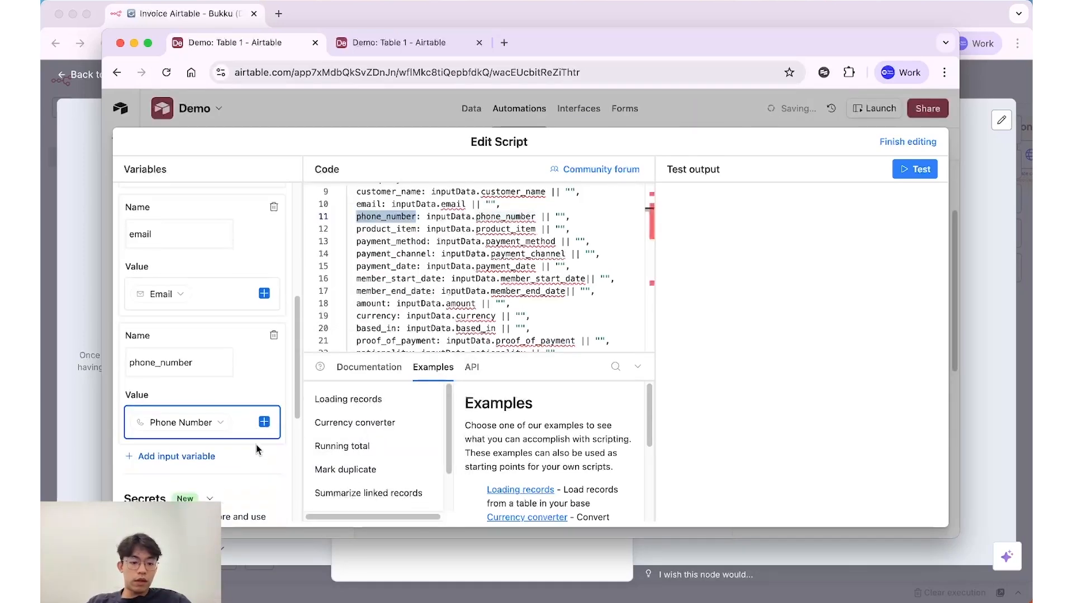
pyautogui.click(189, 461)
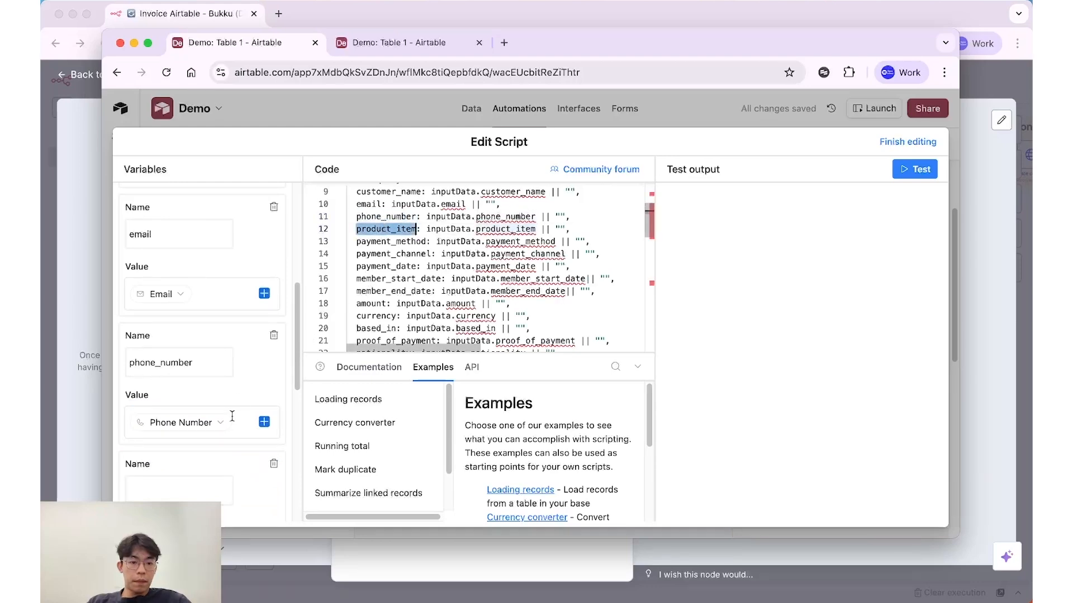
pyautogui.write('product_item')
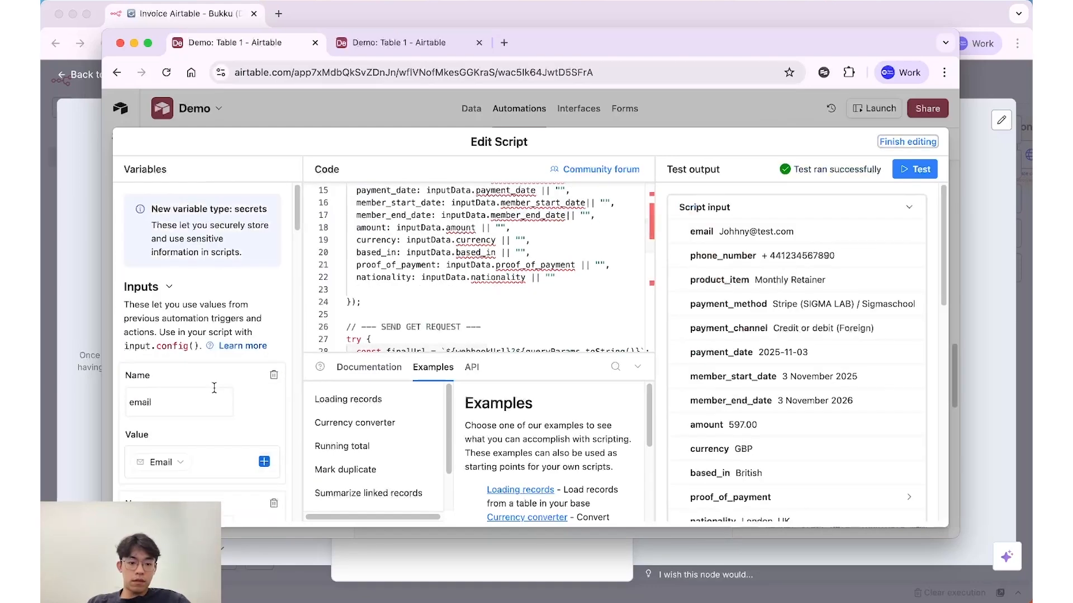
# Look through the completed script's input variables down to nationality and customer_name
pyautogui.scroll(-20, 213, 401)
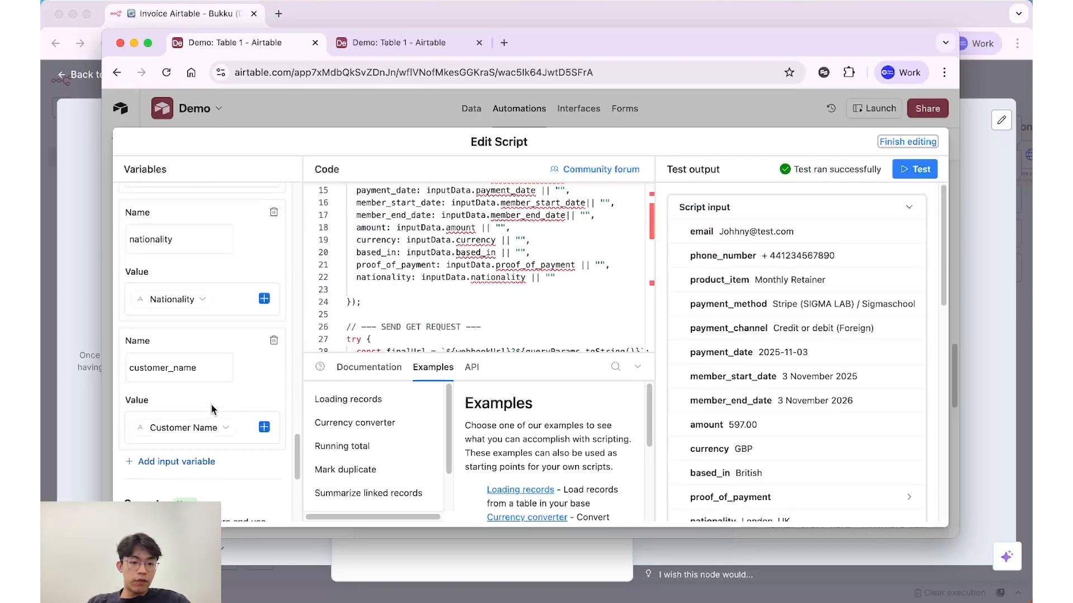
pyautogui.scroll(2, 527, 300)
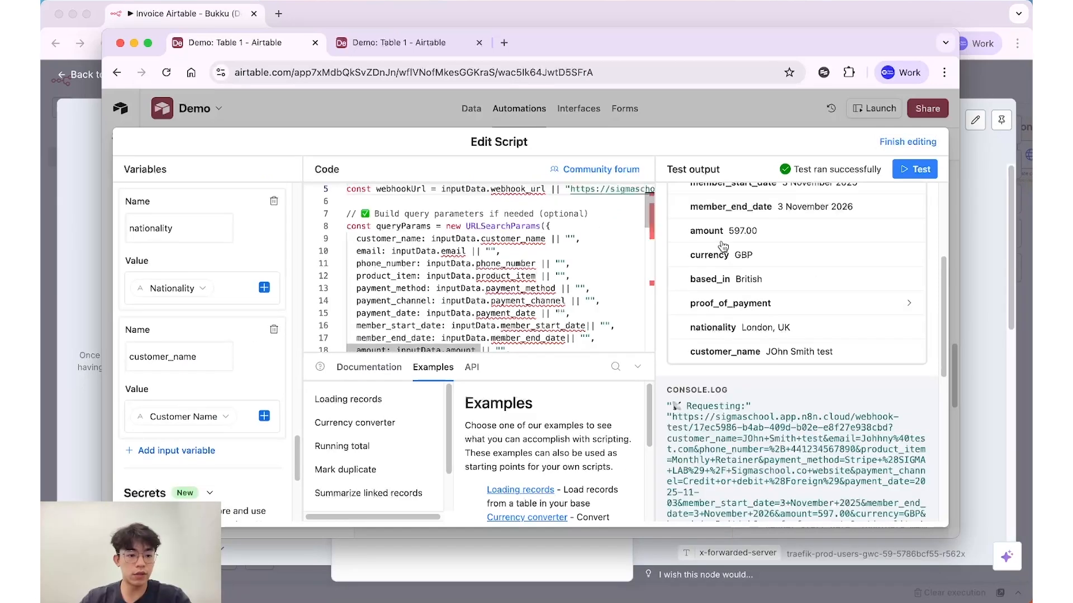
# Switch to n8n, start listening for a test event on the Webhook1 node and copy its test URL
pyautogui.click(78, 256)
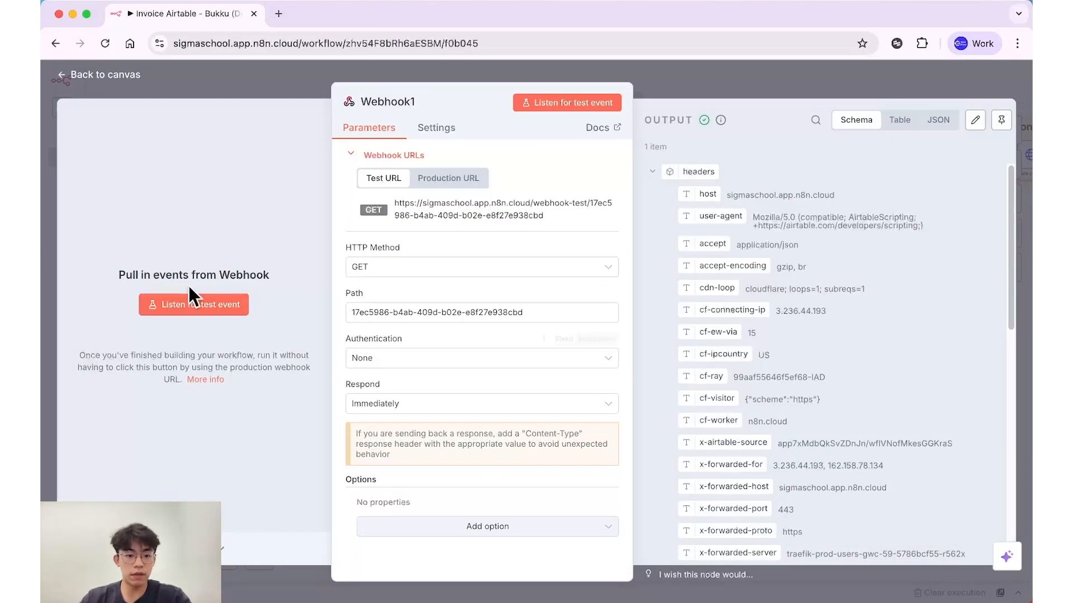
pyautogui.click(170, 306)
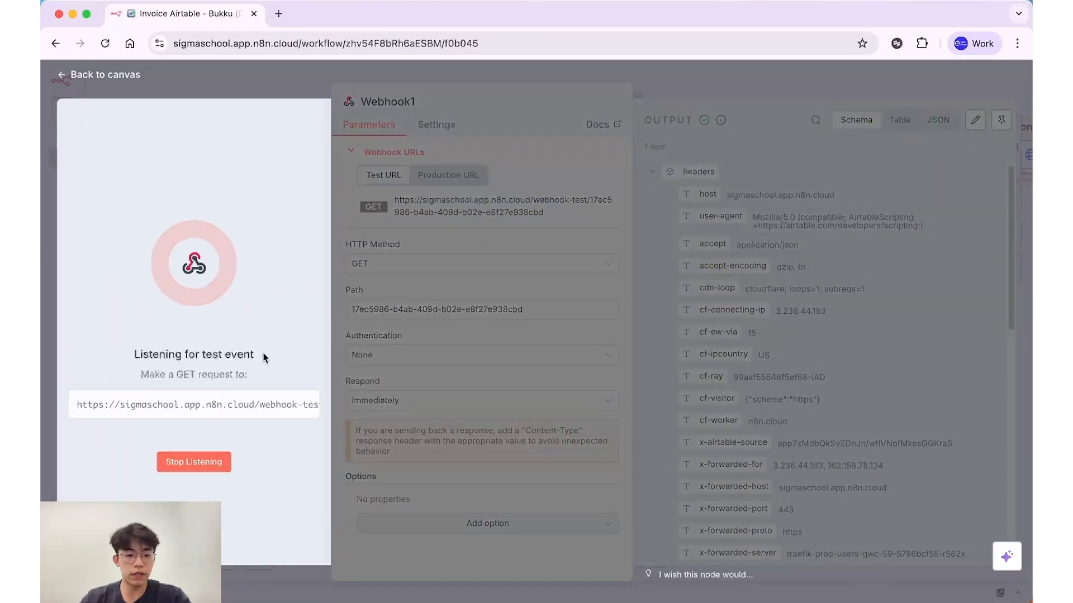
pyautogui.click(313, 405)
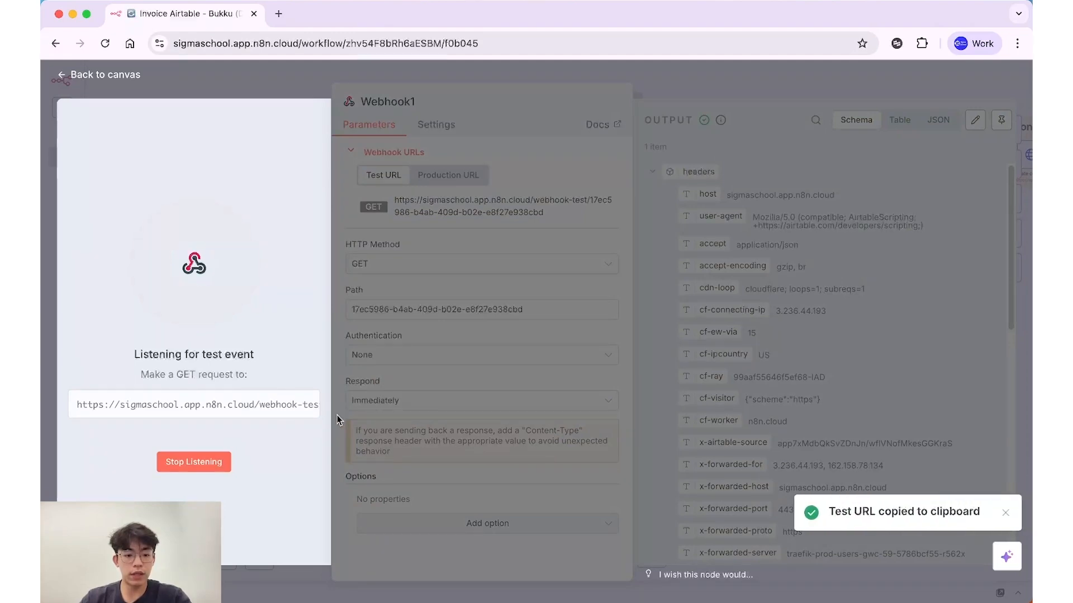
# Return to the Airtable script and check the fallback address in the webhookUrl line
pyautogui.press('super+Tab')
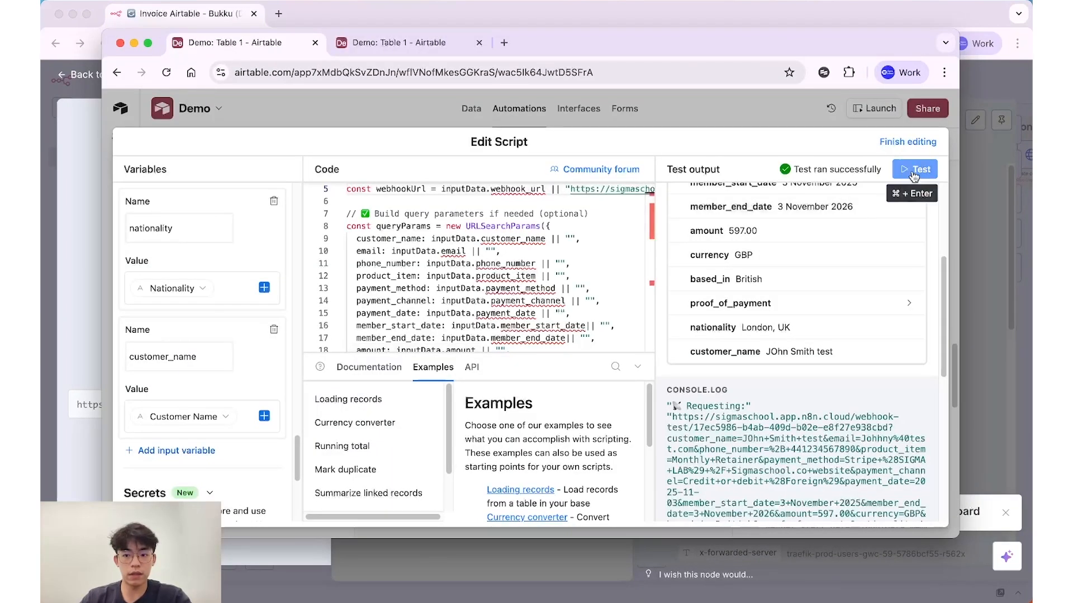
pyautogui.scroll(2, 562, 253)
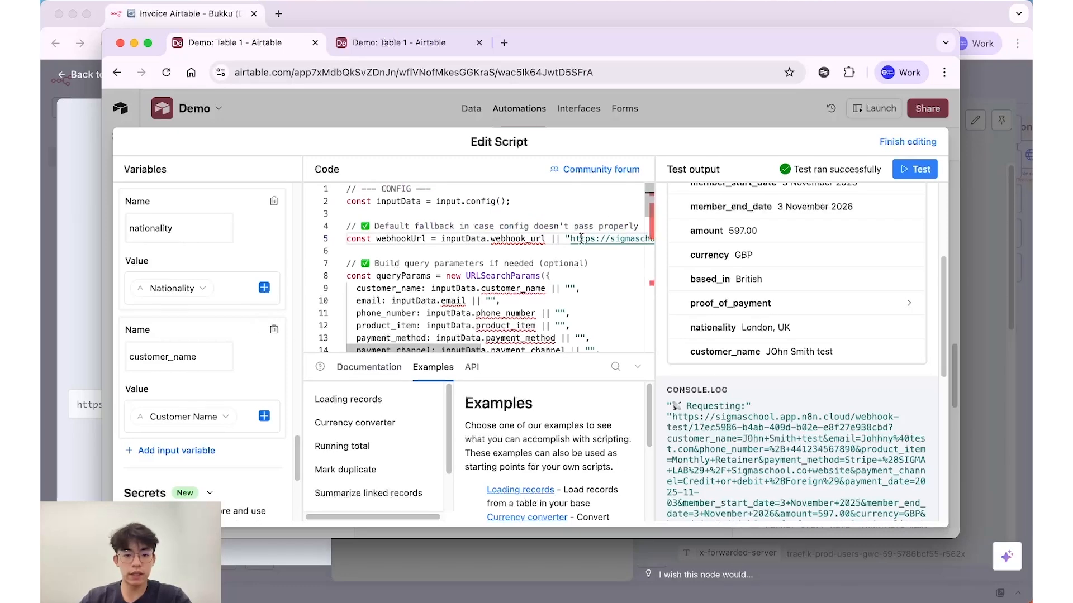
# Run a test of the Airtable script and review the input values, request and response in its test output
pyautogui.hscroll(10, 577, 241)
pyautogui.hscroll(-9, 577, 240)
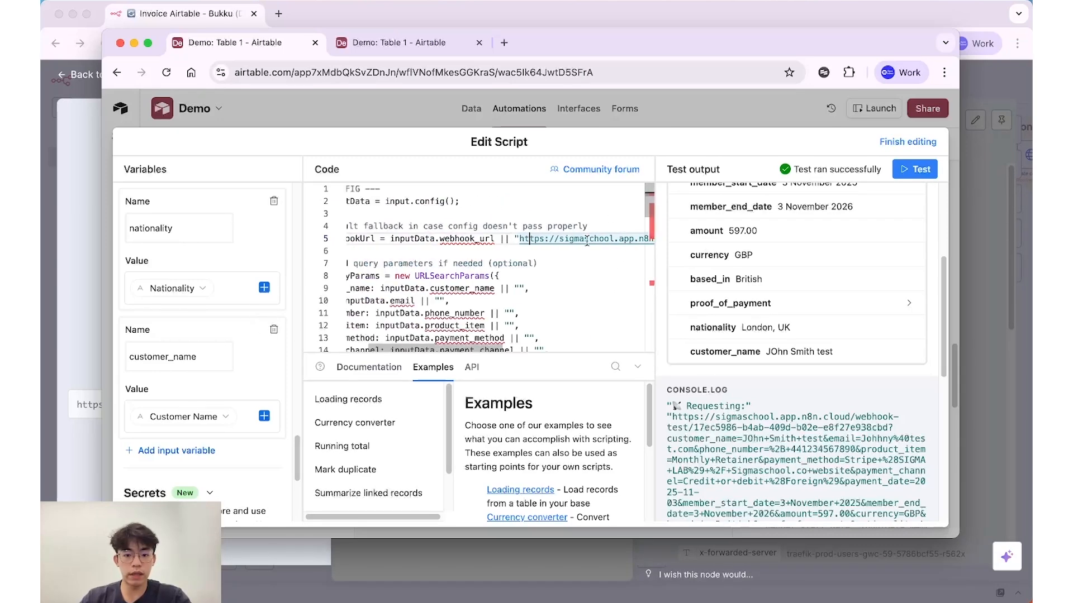
pyautogui.click(913, 169)
pyautogui.scroll(-2, 434, 328)
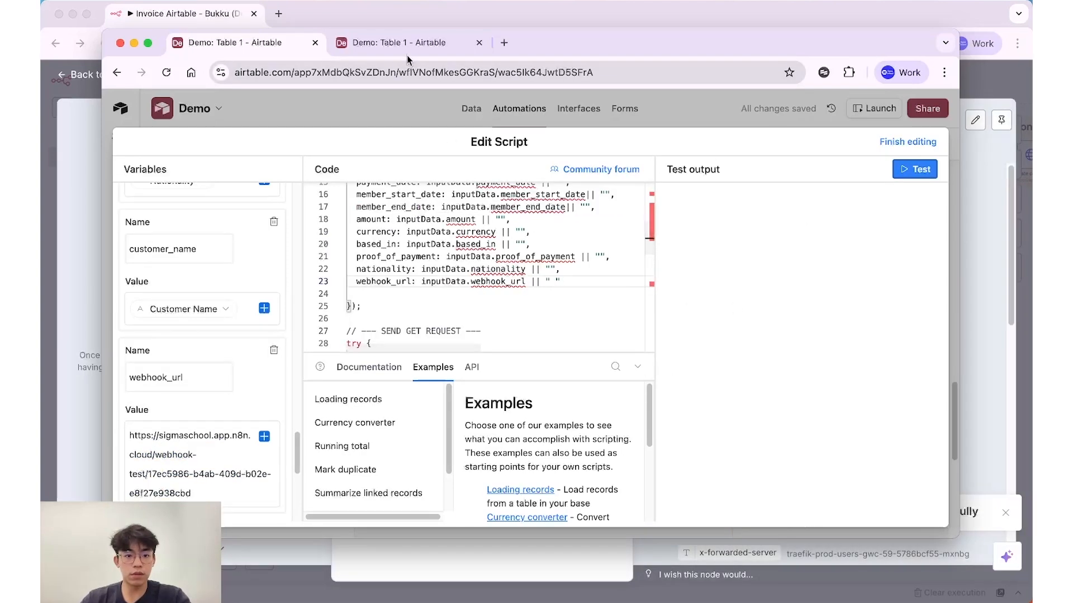
pyautogui.click(407, 51)
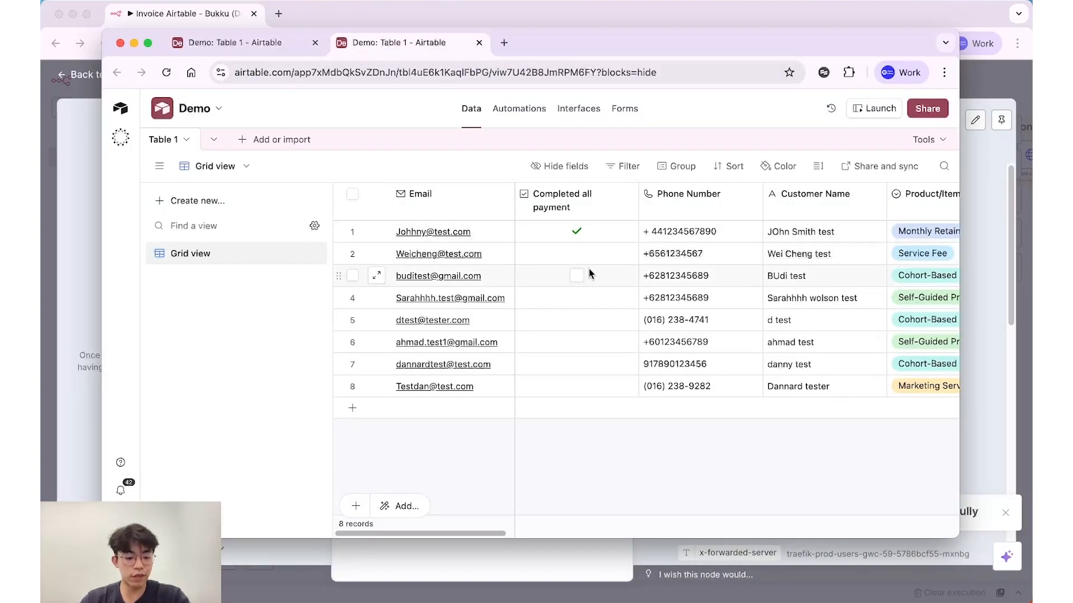
pyautogui.hotkey('ctrl', 'shift', 'Tab')
pyautogui.scroll(-10, 774, 335)
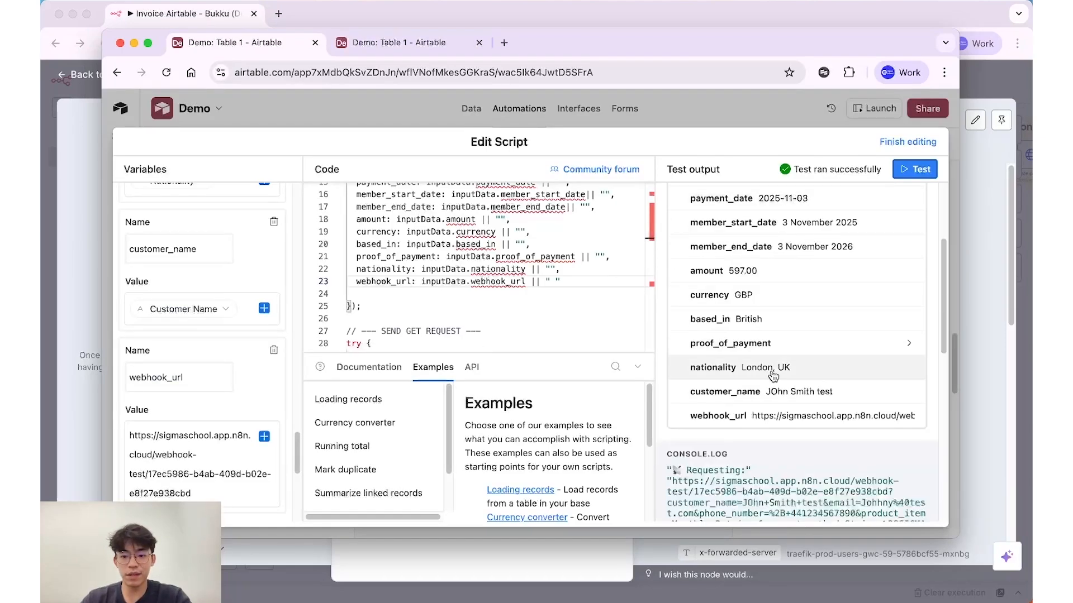
pyautogui.scroll(-5, 746, 383)
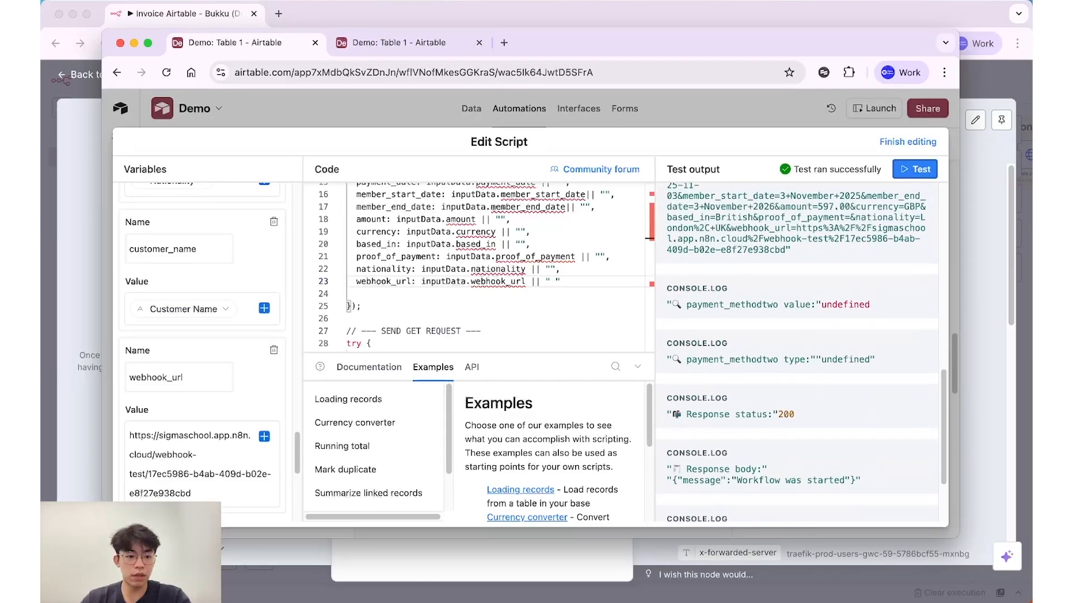
# Switch to n8n and show the Webhook1 node's output as JSON, down to its query section
pyautogui.click(83, 238)
pyautogui.scroll(-2, 764, 407)
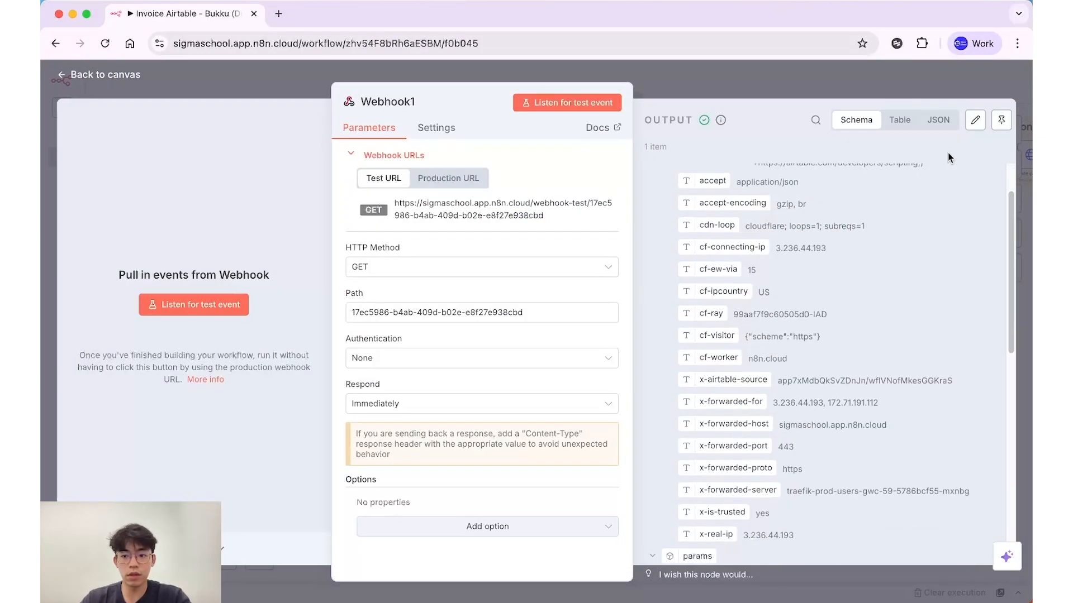
pyautogui.click(938, 119)
pyautogui.scroll(-6, 827, 232)
pyautogui.scroll(-3, 738, 330)
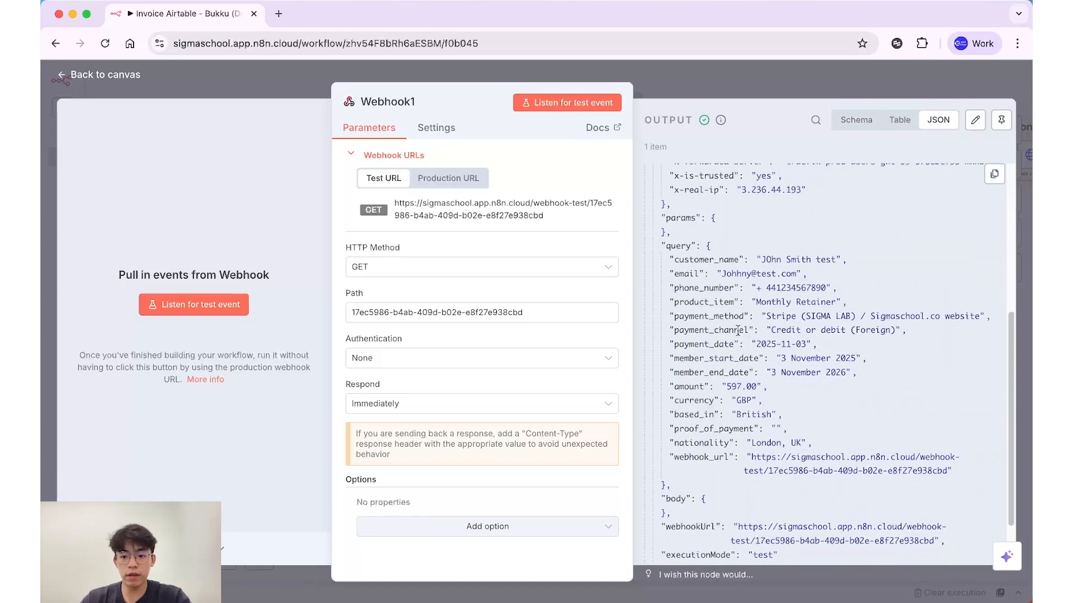
# Examine the query fields received by Webhook1, from customer_name through the payment details to webhook_url
pyautogui.moveTo(729, 260)
pyautogui.mouseDown()
pyautogui.moveTo(826, 262)
pyautogui.moveTo(731, 275)
pyautogui.mouseUp()
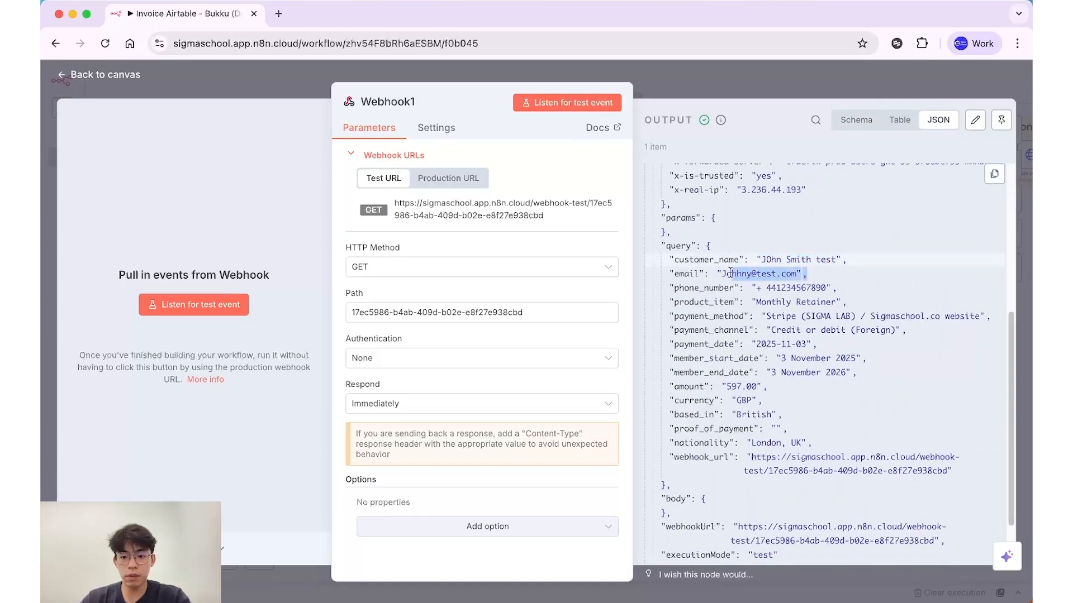
pyautogui.click(816, 385)
pyautogui.scroll(1, 777, 314)
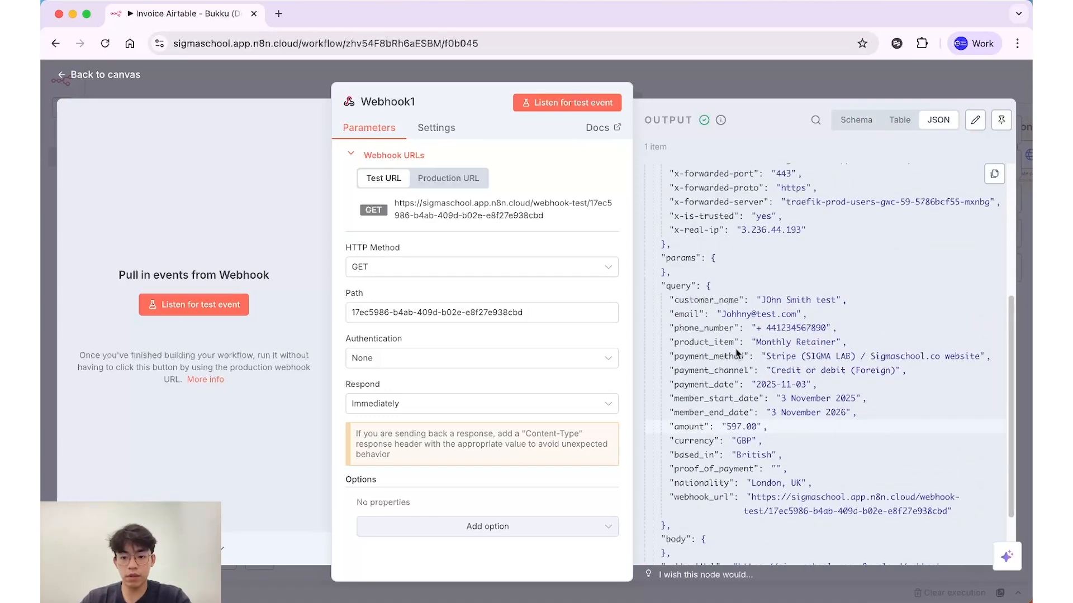
pyautogui.moveTo(834, 396); pyautogui.dragTo(742, 355)
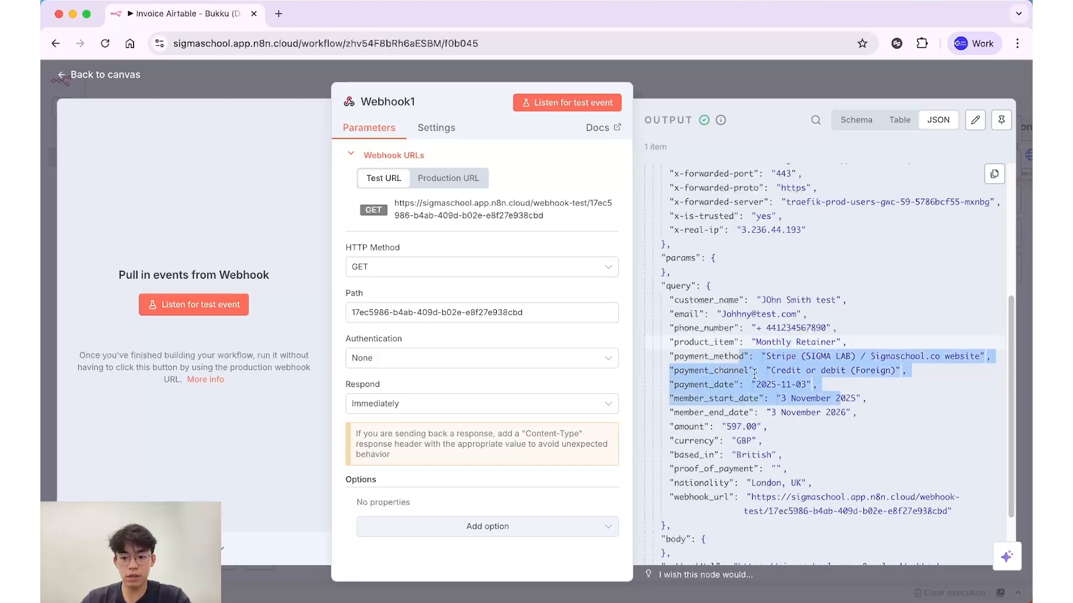
pyautogui.click(877, 442)
pyautogui.scroll(-2, 889, 491)
pyautogui.scroll(-1, 774, 427)
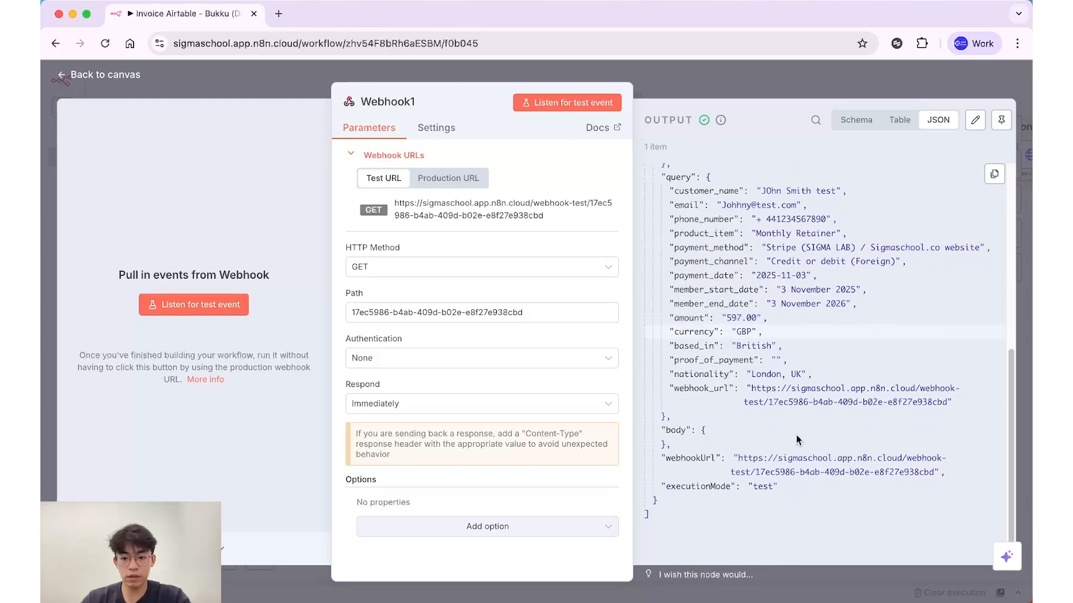
pyautogui.scroll(5, 798, 439)
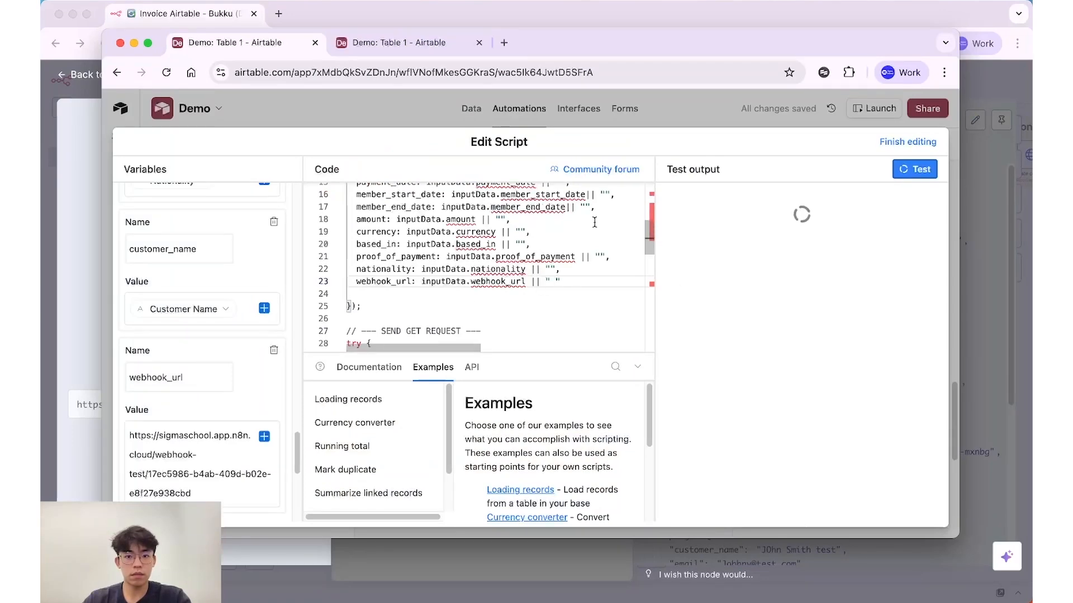
# Review the Airtable script's new test output, including its input values, requested URL and console log entries
pyautogui.scroll(5, 582, 304)
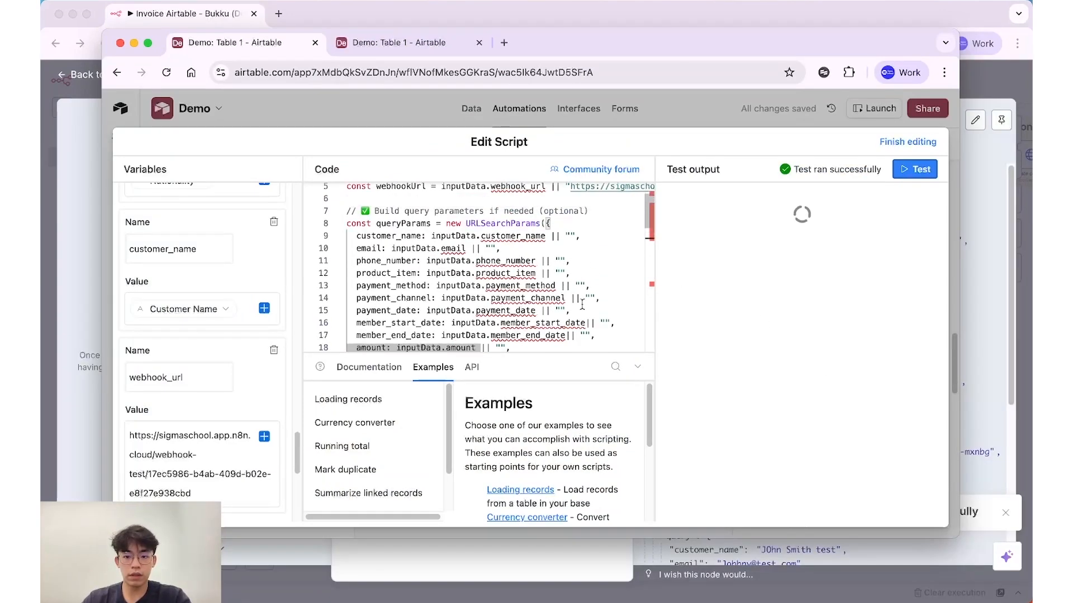
pyautogui.scroll(-5, 836, 369)
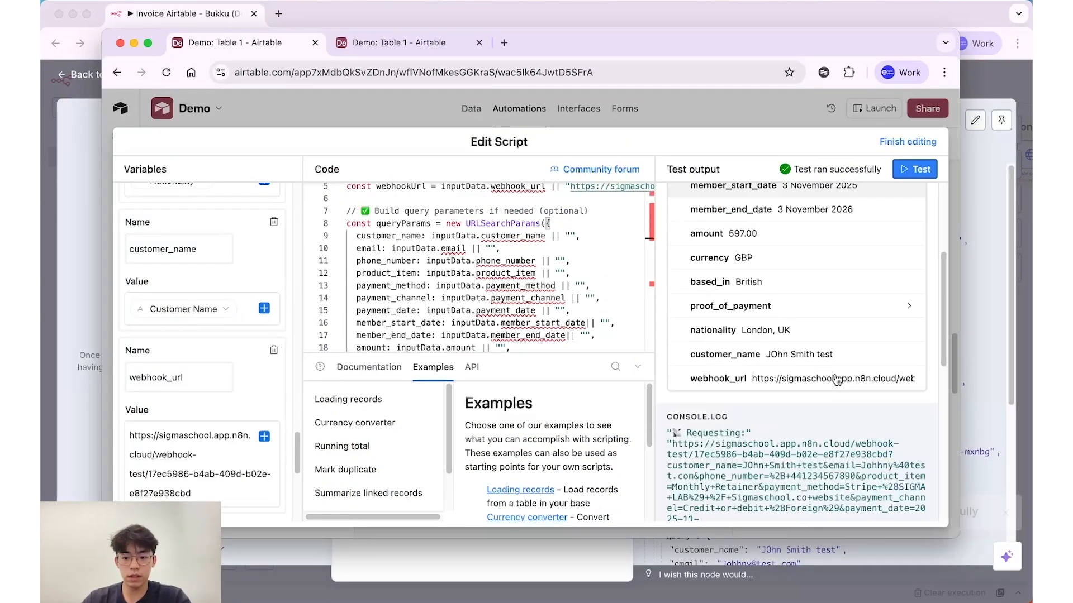
pyautogui.scroll(-10, 837, 380)
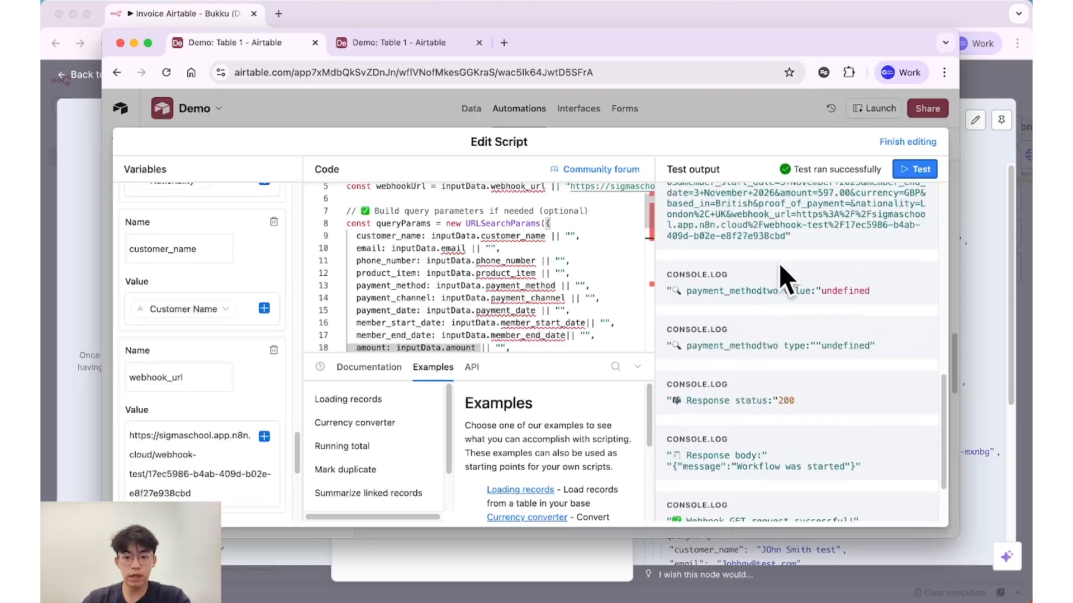
pyautogui.scroll(-2, 754, 265)
pyautogui.scroll(3, 747, 263)
pyautogui.moveTo(731, 249); pyautogui.dragTo(782, 394)
pyautogui.click(782, 395)
pyautogui.scroll(-2, 781, 395)
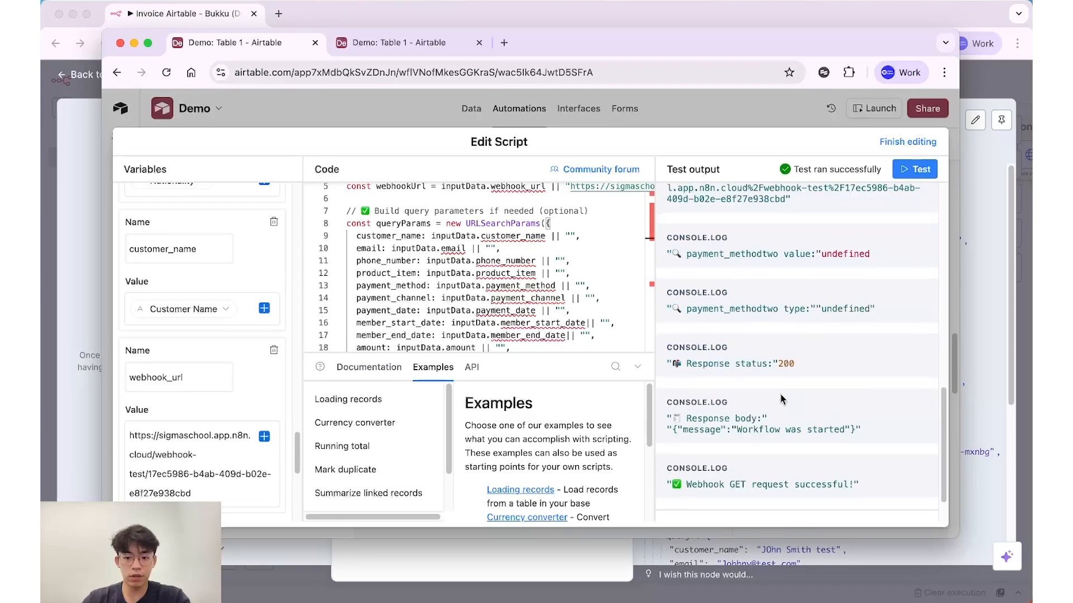
pyautogui.scroll(-2, 782, 396)
pyautogui.moveTo(813, 227); pyautogui.dragTo(840, 310)
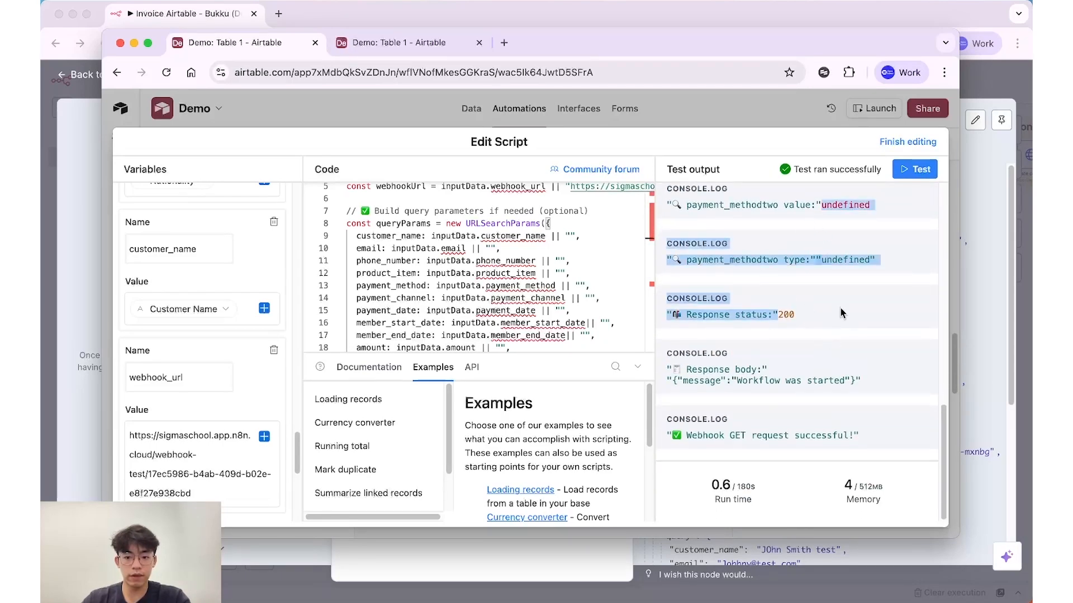
pyautogui.click(804, 362)
pyautogui.scroll(1, 836, 352)
# Compare the payment_methodtwo entries in the console log with the payment and membership parameters in the queryParams code
pyautogui.moveTo(756, 210); pyautogui.dragTo(842, 275)
pyautogui.click(442, 298)
pyautogui.scroll(3, 442, 279)
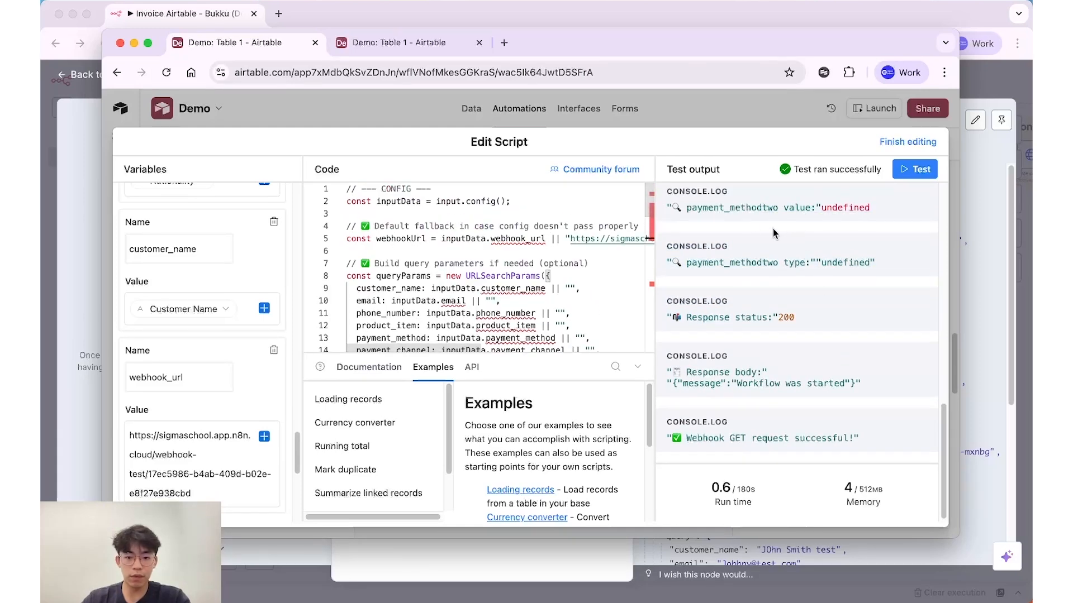
pyautogui.moveTo(736, 210)
pyautogui.mouseDown()
pyautogui.moveTo(886, 275)
pyautogui.moveTo(720, 215)
pyautogui.mouseUp()
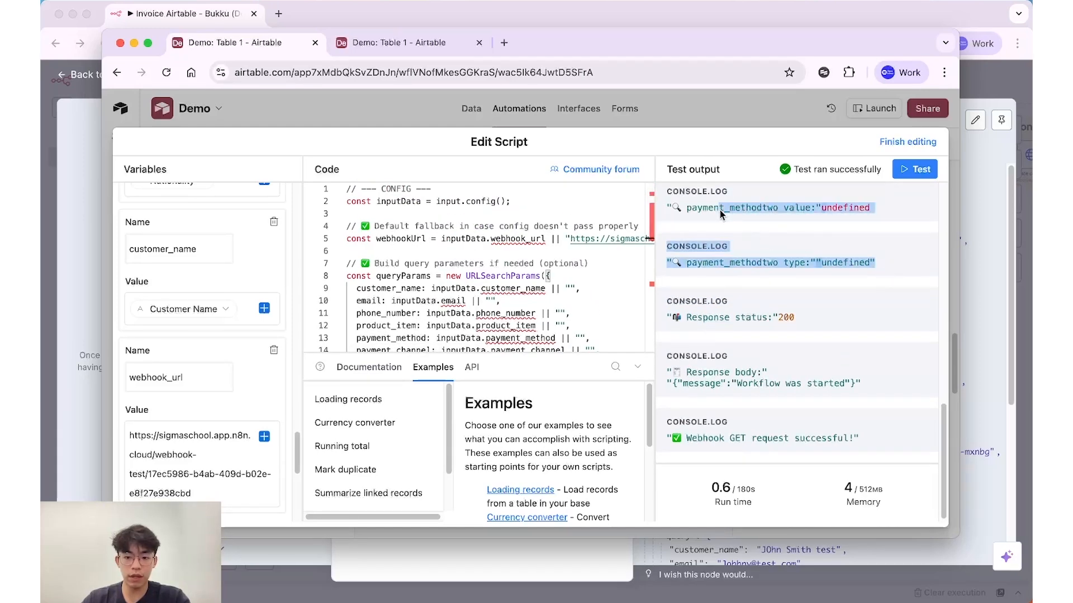
pyautogui.click(720, 217)
pyautogui.scroll(-2, 443, 265)
pyautogui.moveTo(366, 276); pyautogui.dragTo(439, 315)
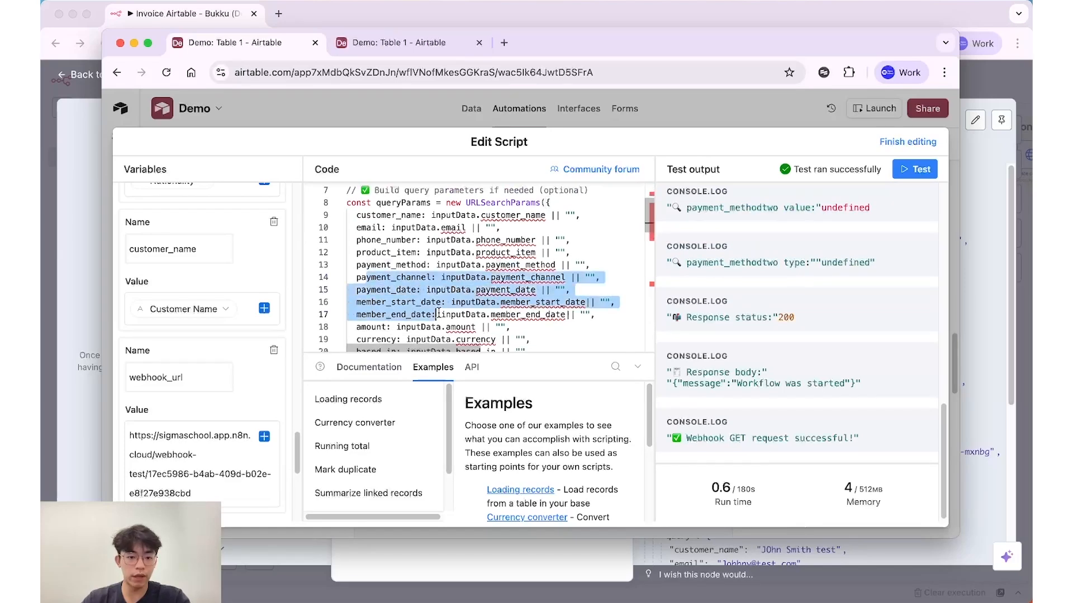
pyautogui.click(439, 314)
pyautogui.scroll(-1, 438, 313)
pyautogui.click(400, 259)
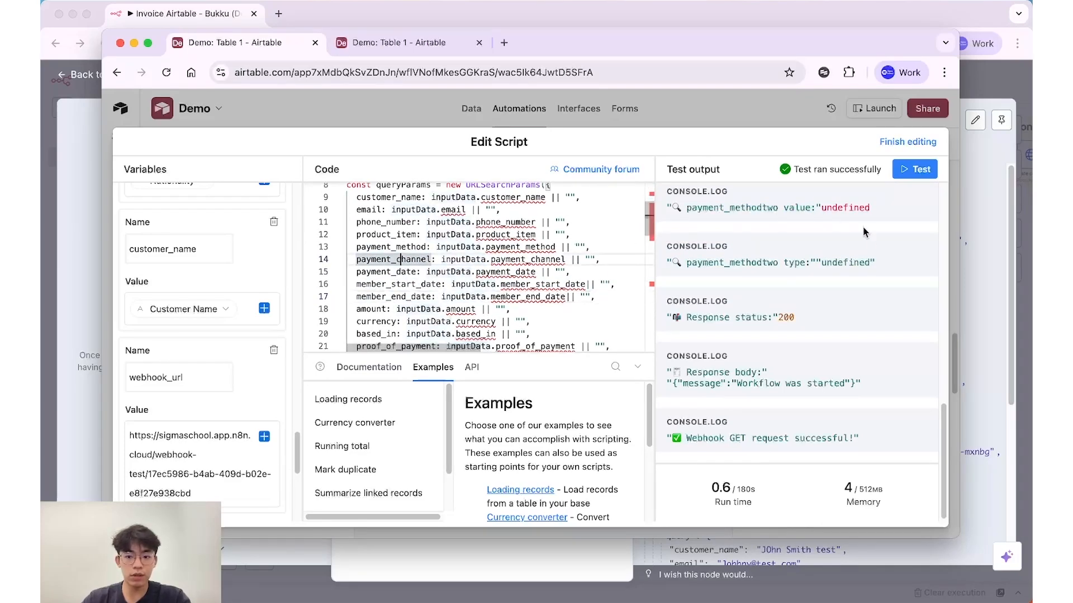
pyautogui.moveTo(842, 210); pyautogui.dragTo(881, 264)
pyautogui.click(880, 264)
pyautogui.scroll(-1, 485, 270)
pyautogui.click(489, 271)
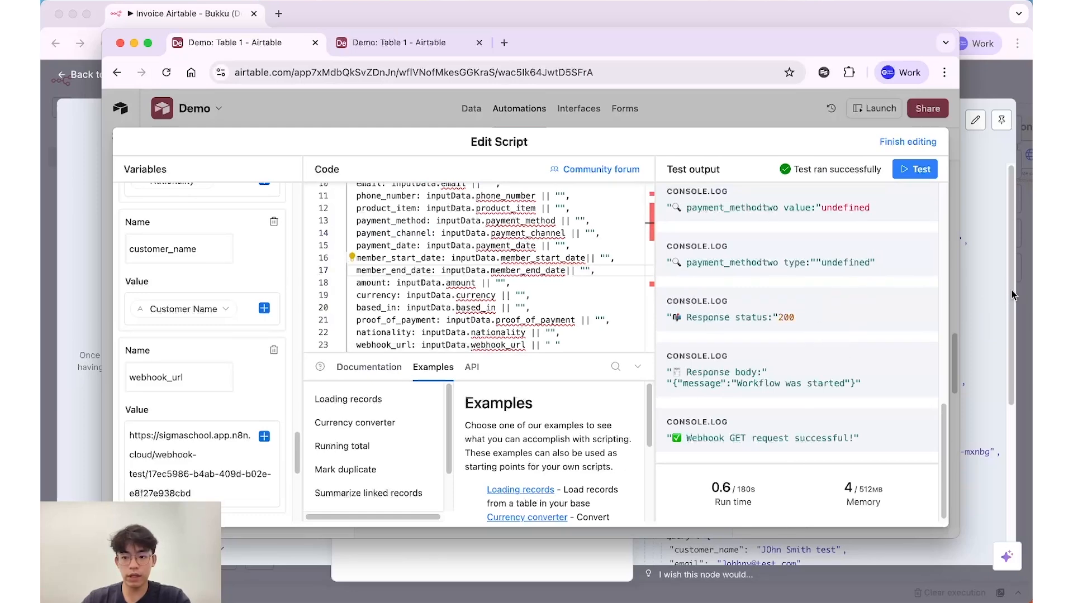
# Switch to n8n, check the customer and payment fields in the Webhook1 query output, and close the node
pyautogui.click(992, 294)
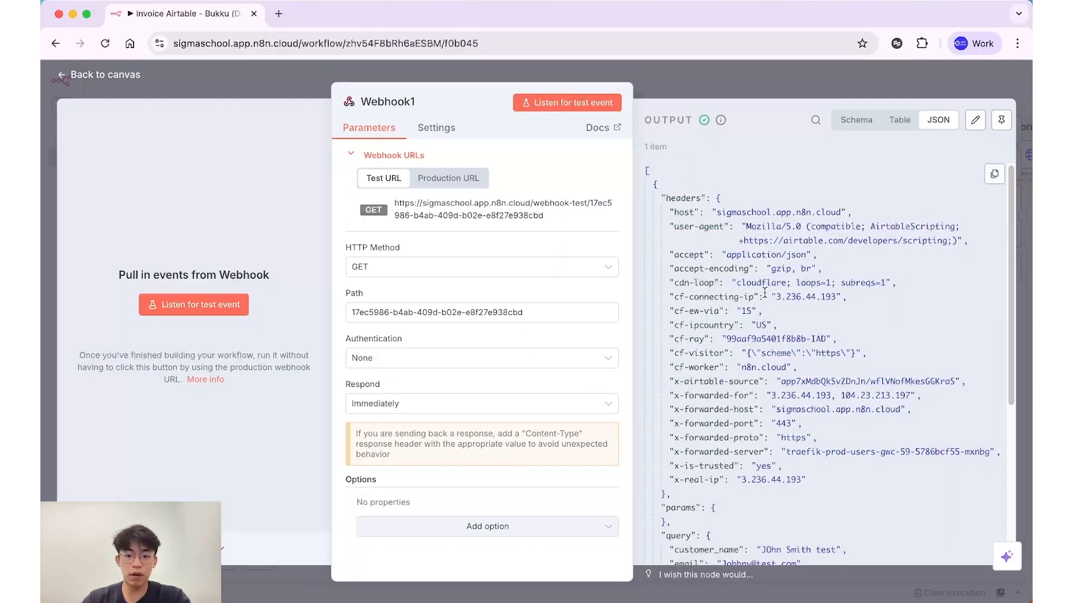
pyautogui.scroll(-6, 688, 196)
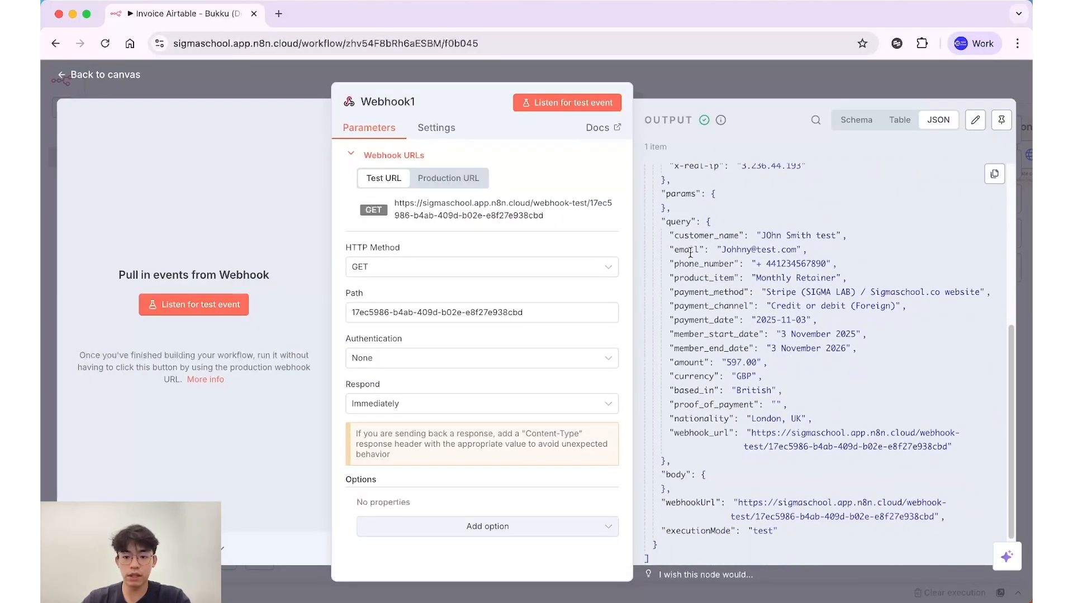
pyautogui.moveTo(704, 236); pyautogui.dragTo(787, 236)
pyautogui.moveTo(706, 252); pyautogui.dragTo(796, 258)
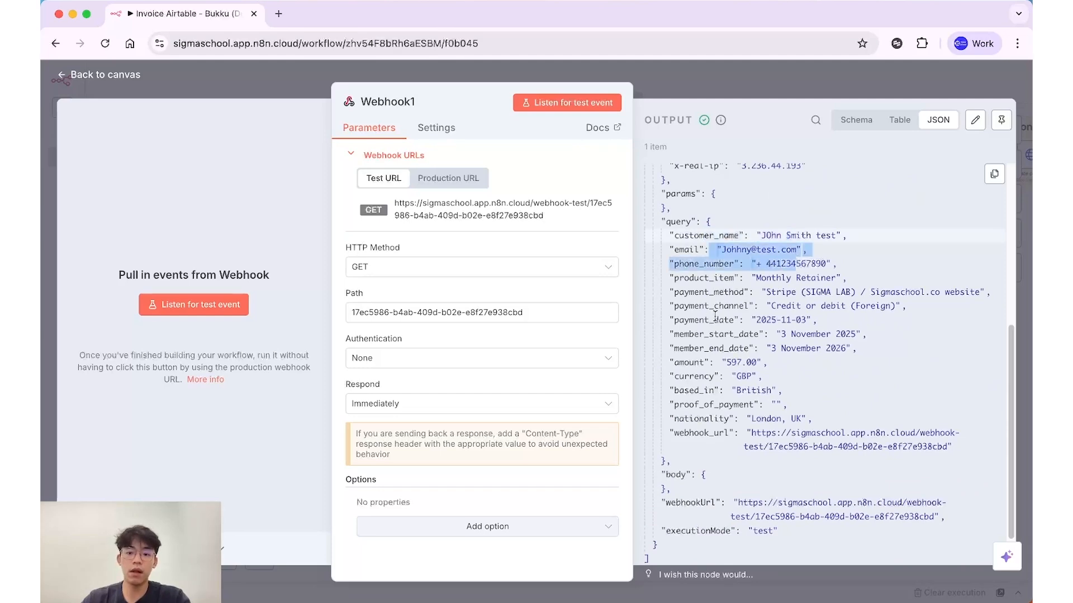
pyautogui.moveTo(669, 291); pyautogui.dragTo(781, 347)
pyautogui.click(781, 348)
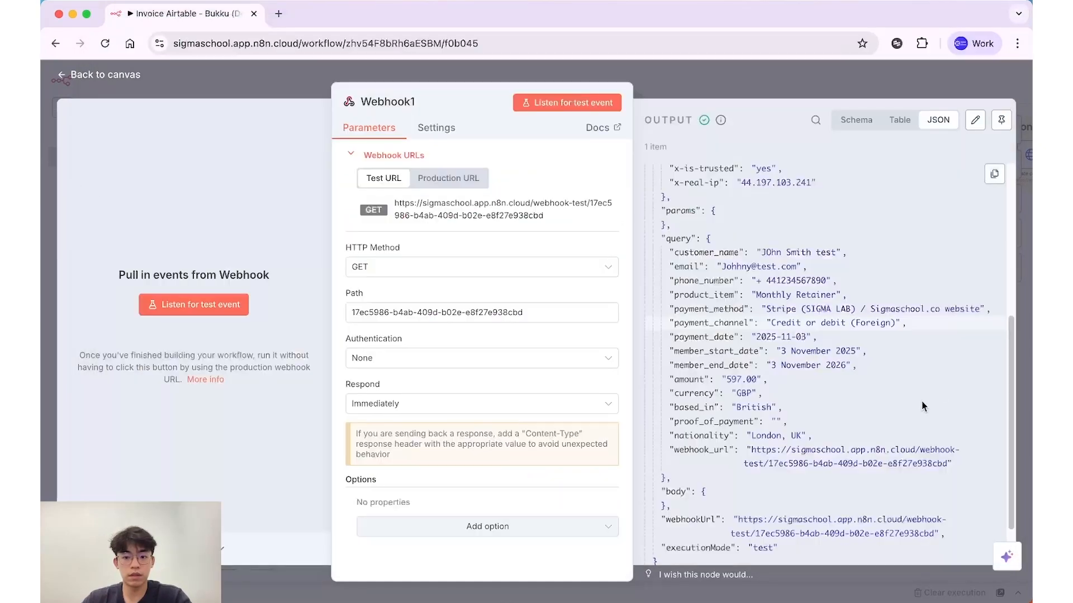
pyautogui.press('Escape')
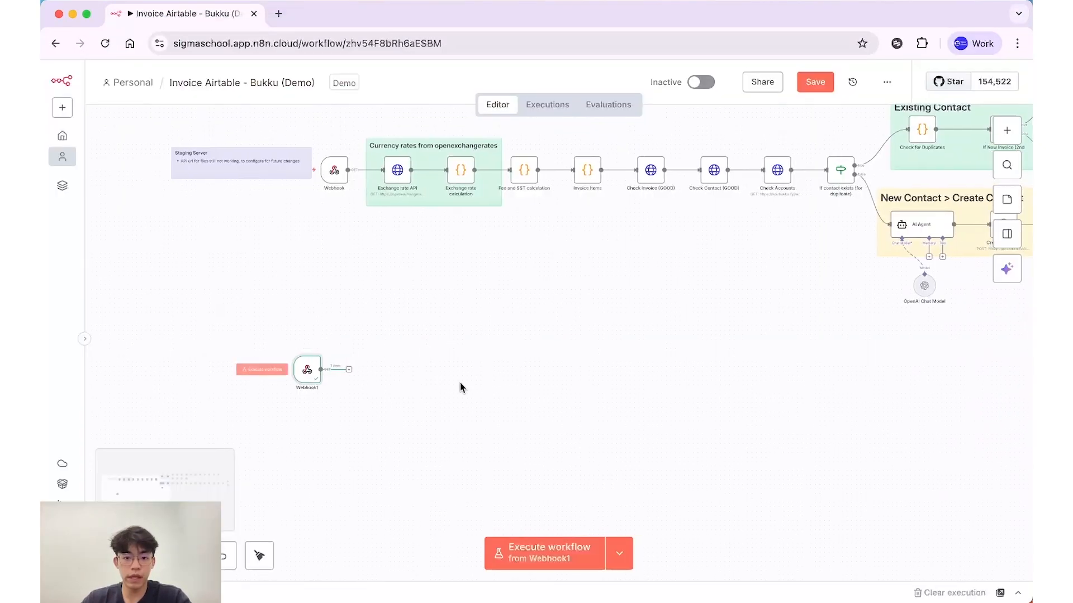
# Look over the workflow's check nodes and inspect the Bukku search URL expression in the Check invoice (GOOD) node
pyautogui.hscroll(2, 436, 384)
pyautogui.hscroll(5, 842, 455)
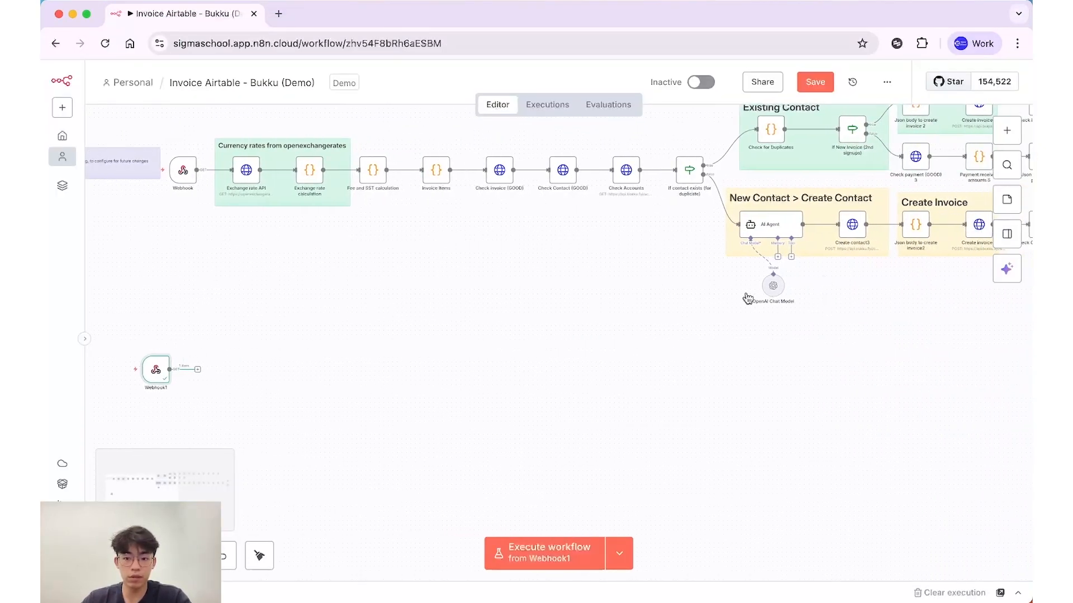
pyautogui.hscroll(-2, 559, 391)
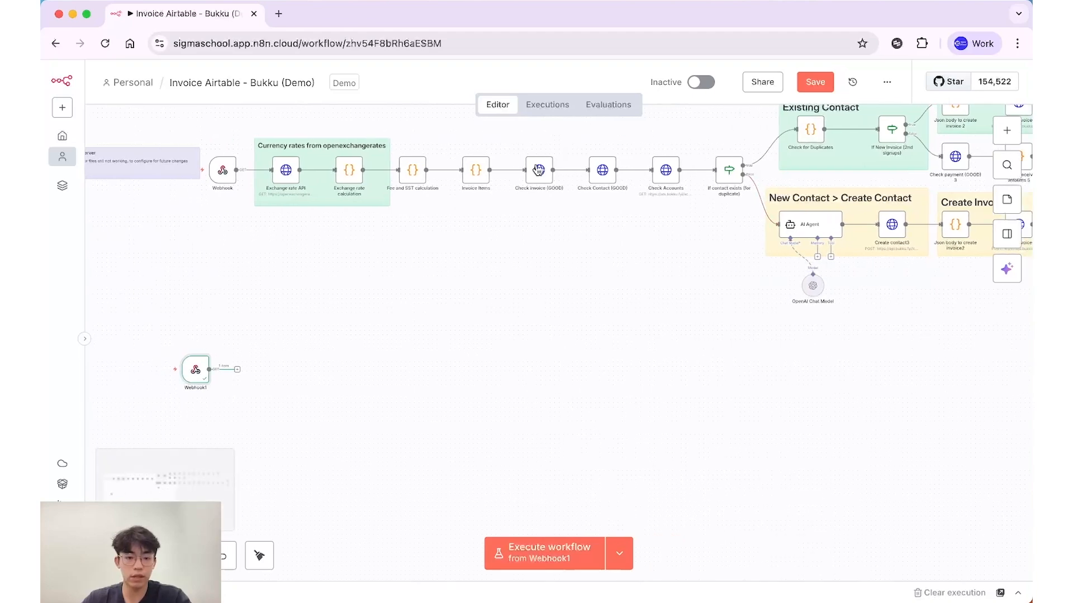
pyautogui.moveTo(515, 144); pyautogui.dragTo(707, 244)
pyautogui.click(707, 244)
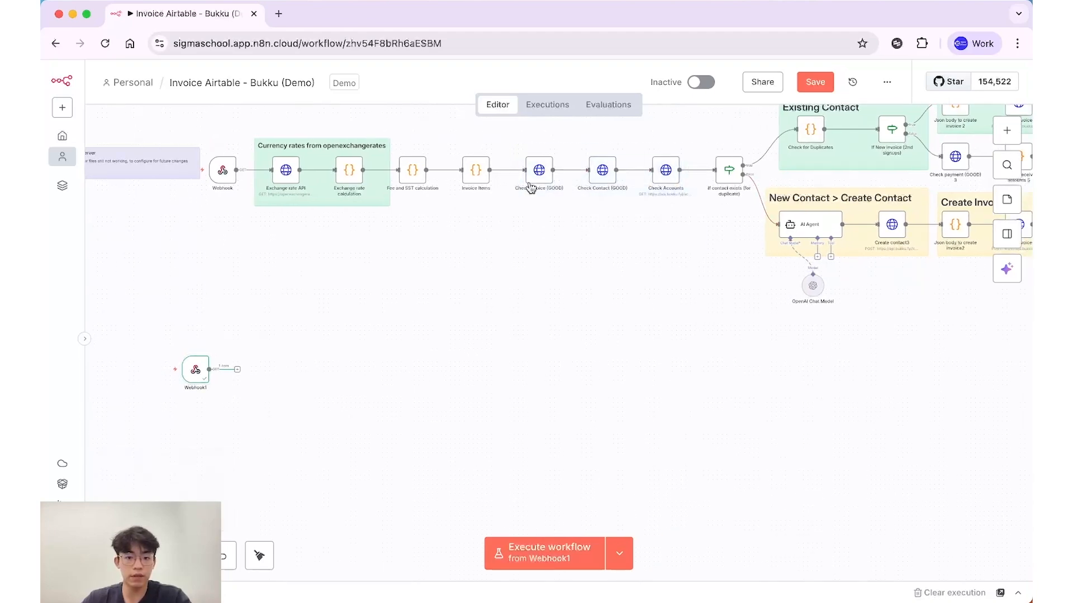
pyautogui.doubleClick(539, 170)
pyautogui.click(467, 271)
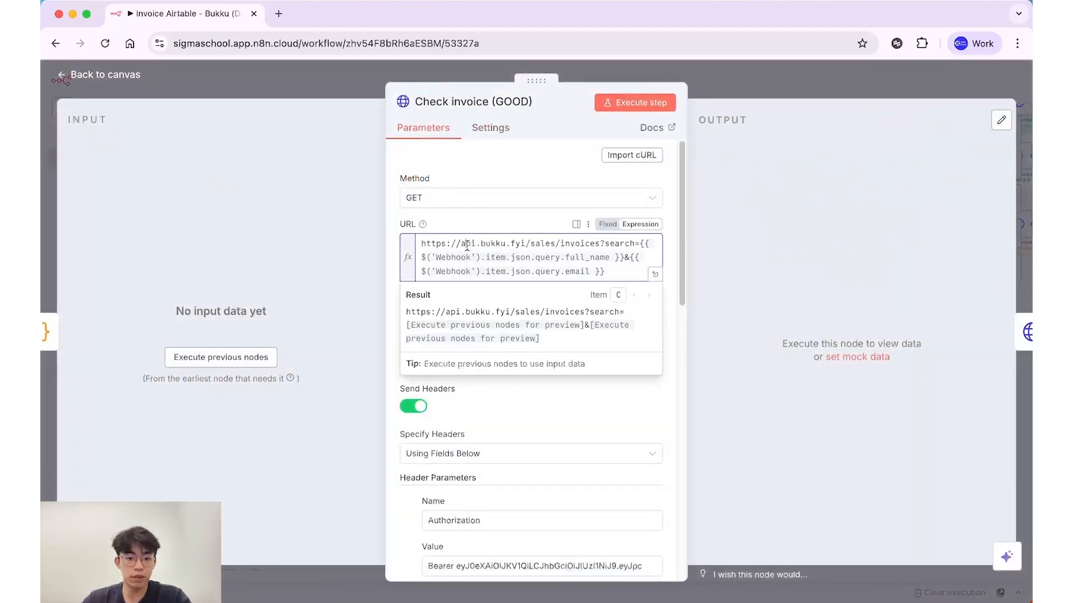
pyautogui.press('super+a')
pyautogui.click(810, 95)
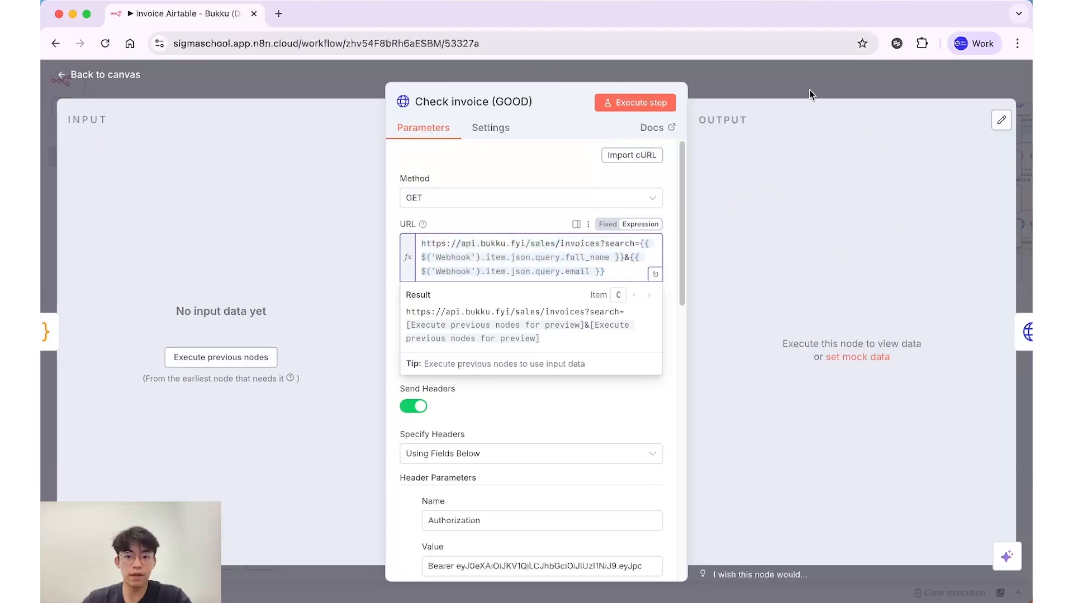
pyautogui.hscroll(4, 571, 384)
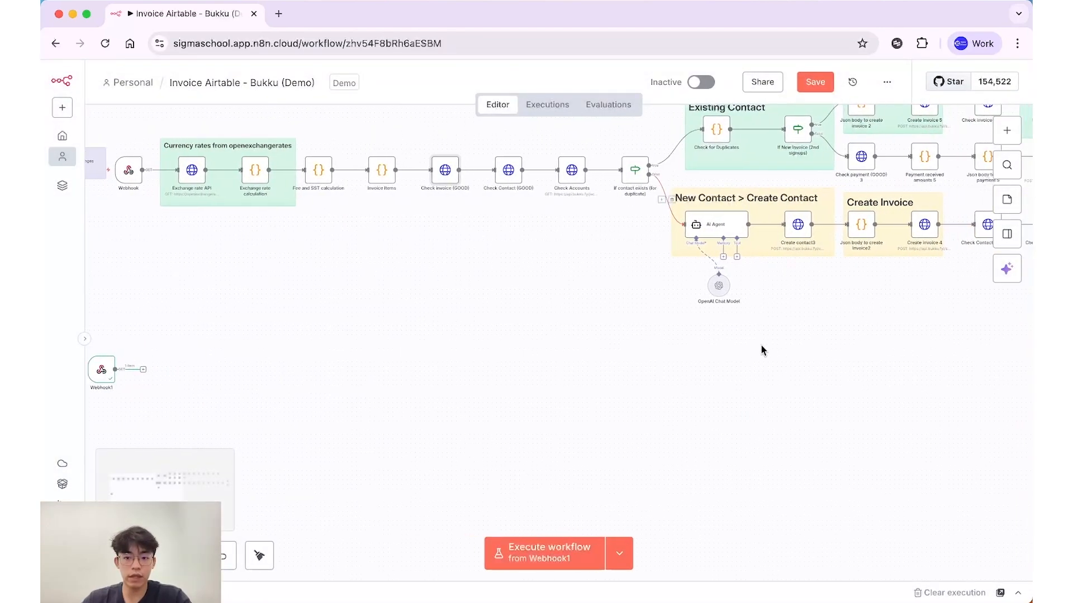
pyautogui.hscroll(-4, 573, 366)
pyautogui.scroll(2, 573, 367)
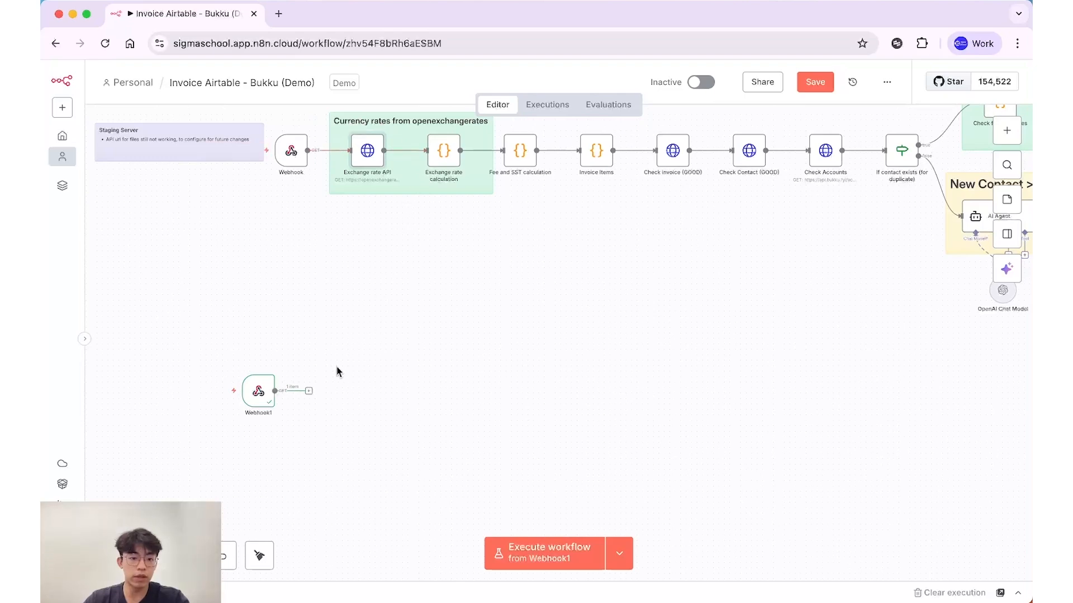
pyautogui.scroll(2, 337, 367)
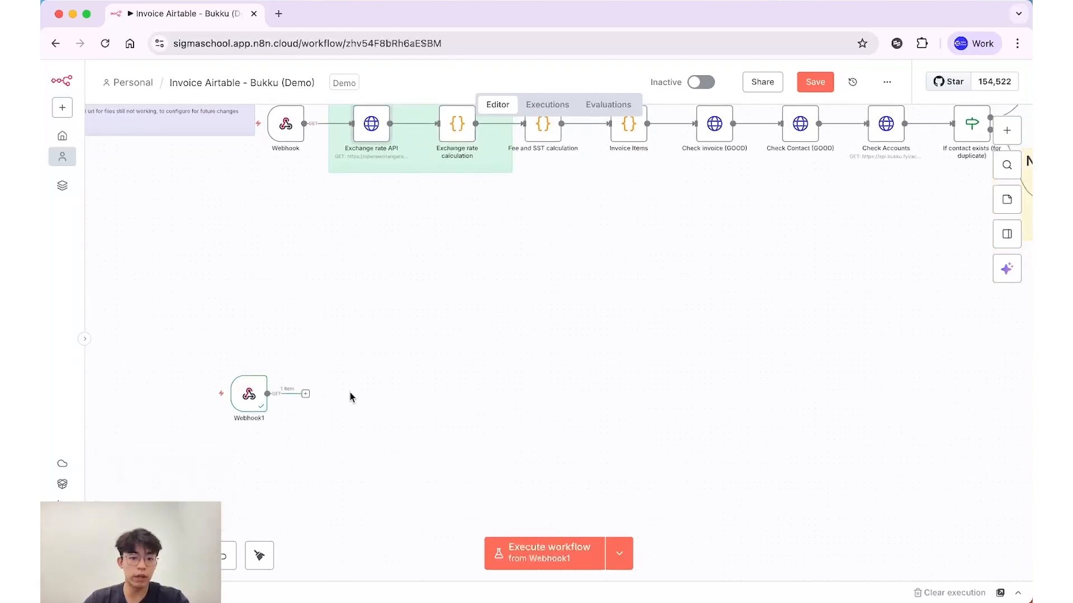
# Find the Open Exchange Rates website in a new browser tab, then return to the exchange rate nodes in the n8n workflow
pyautogui.press('super+t')
pyautogui.write('open')
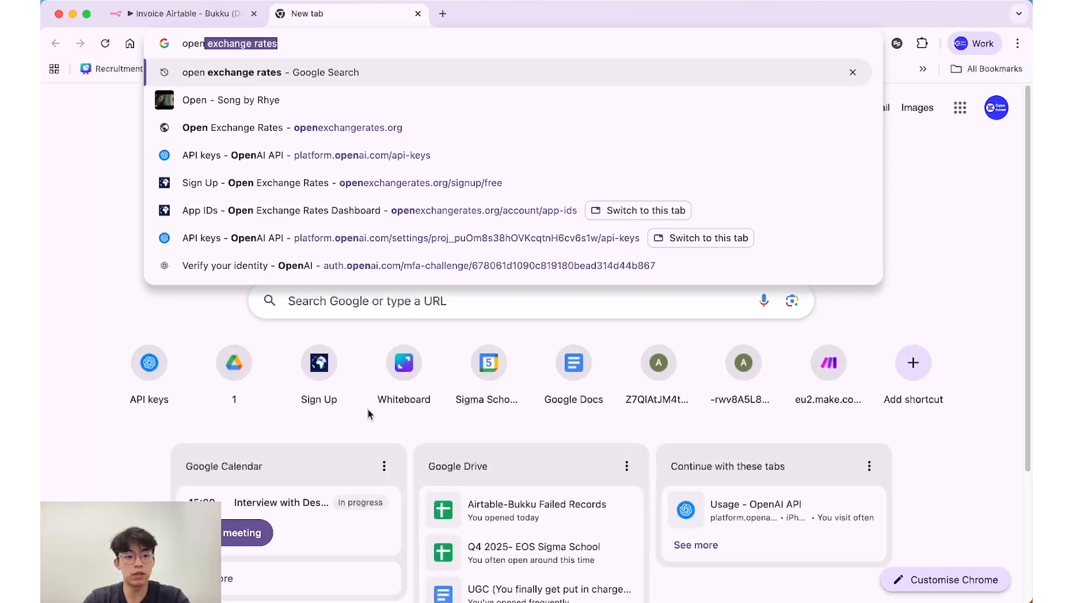
pyautogui.press('Return')
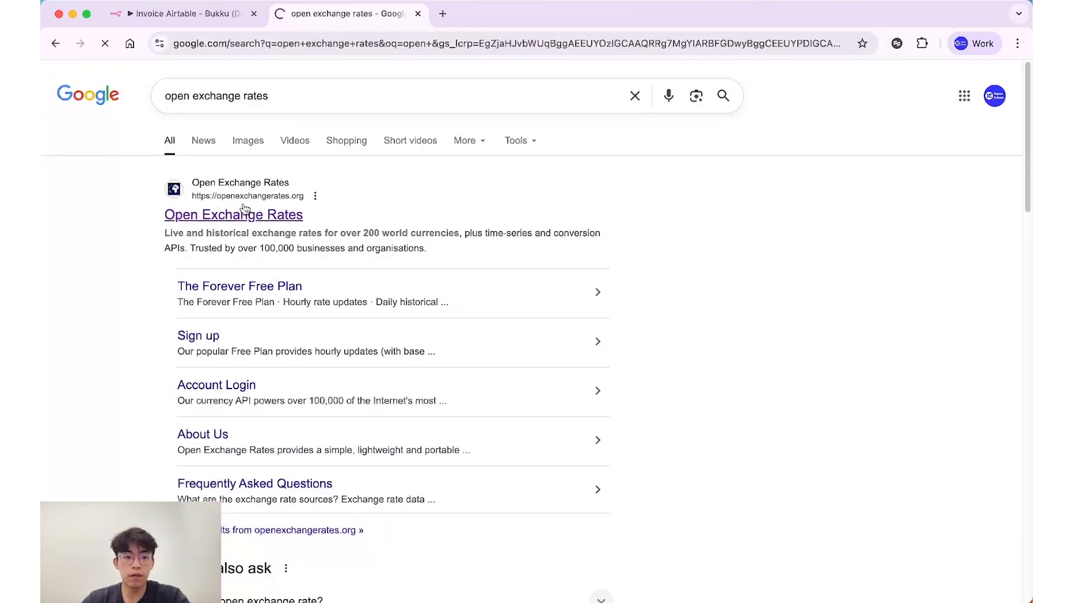
pyautogui.click(244, 210)
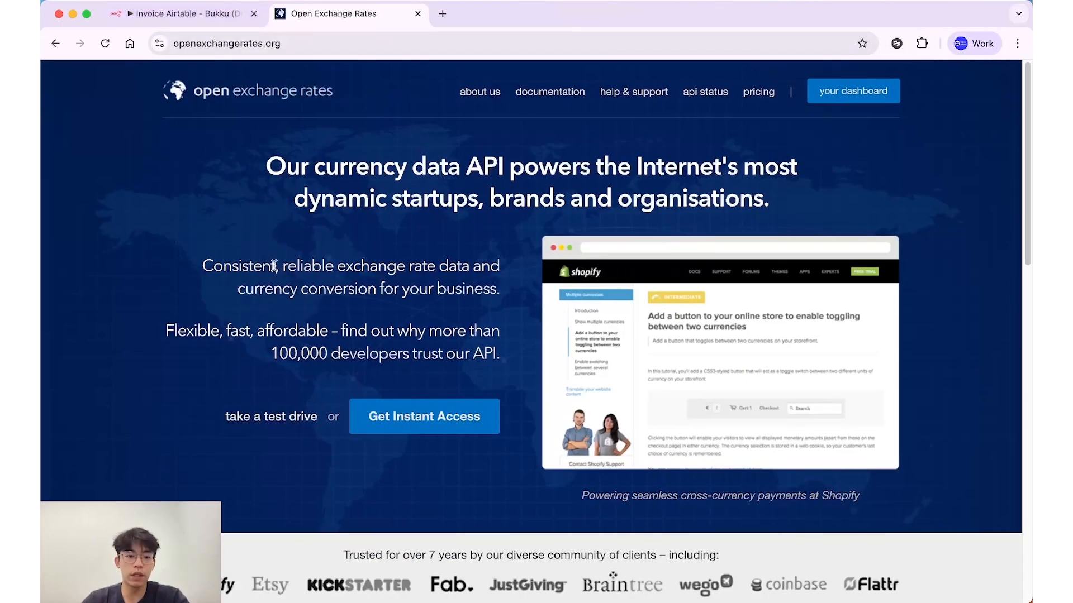
pyautogui.click(214, 13)
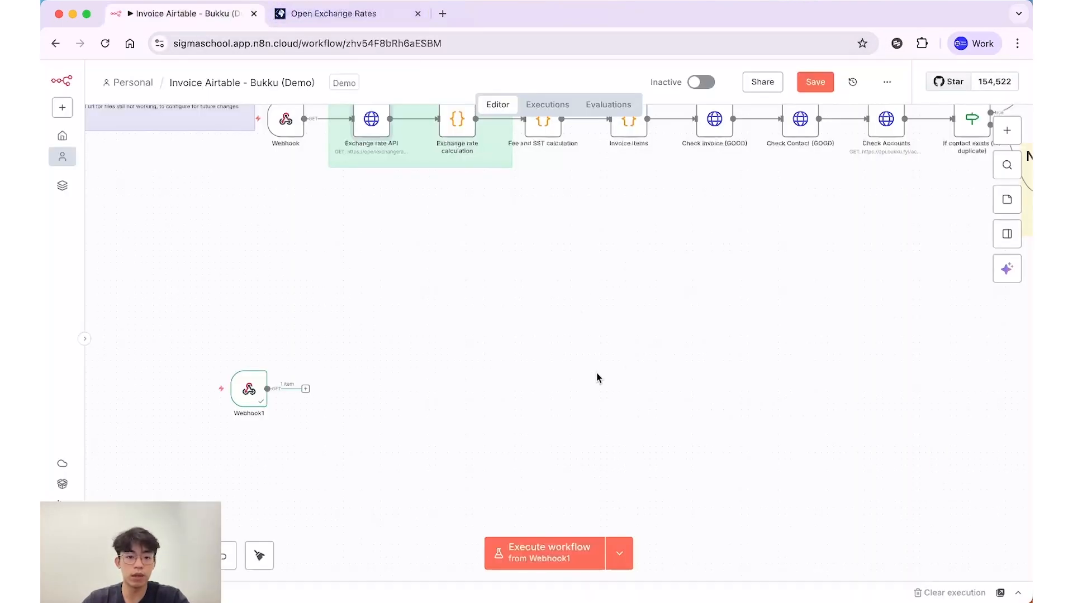
pyautogui.hscroll(1, 596, 373)
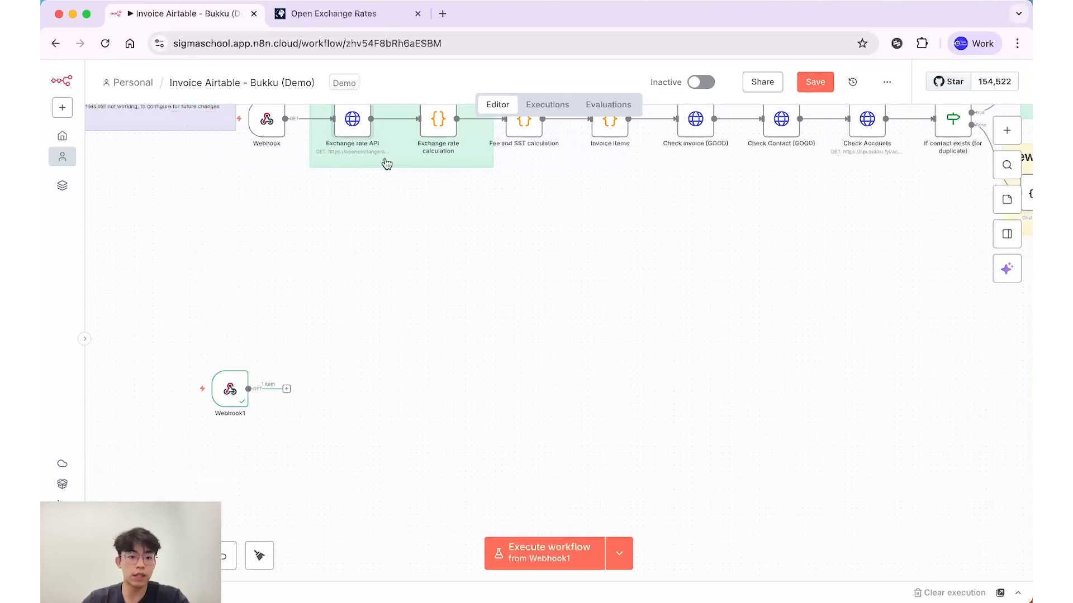
# Open the Open Exchange Rates account dashboard and look over its request chart and next steps list
pyautogui.click(346, 14)
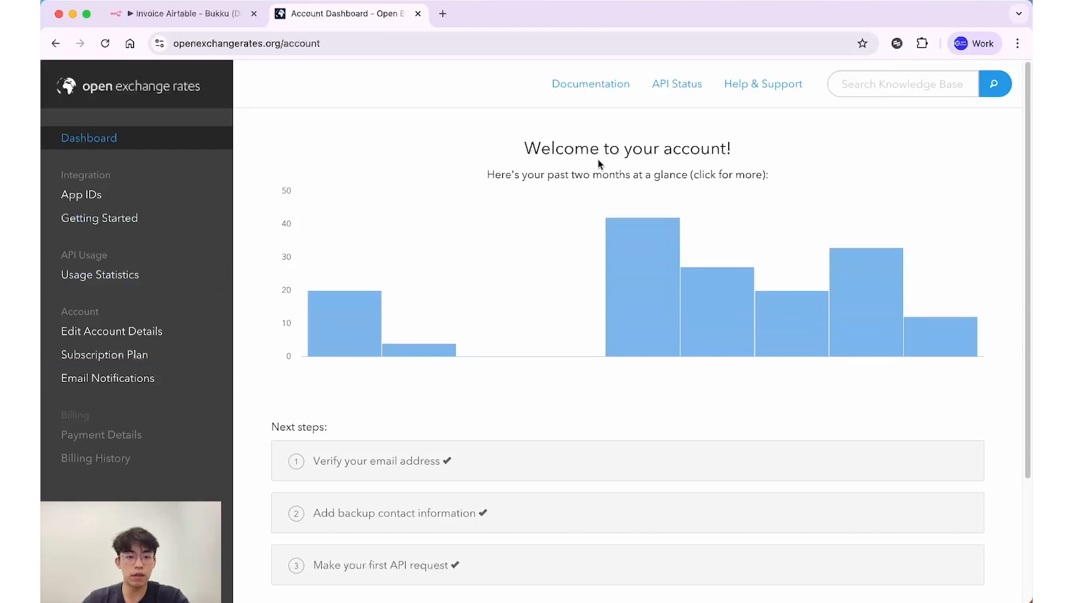
pyautogui.press('super+Left')
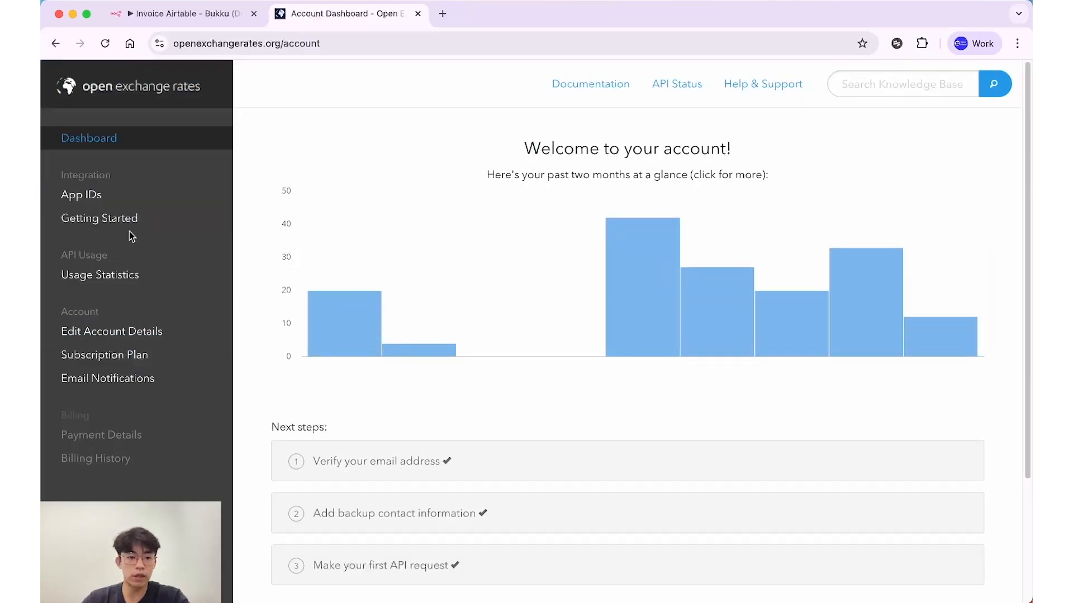
pyautogui.scroll(-2, 536, 306)
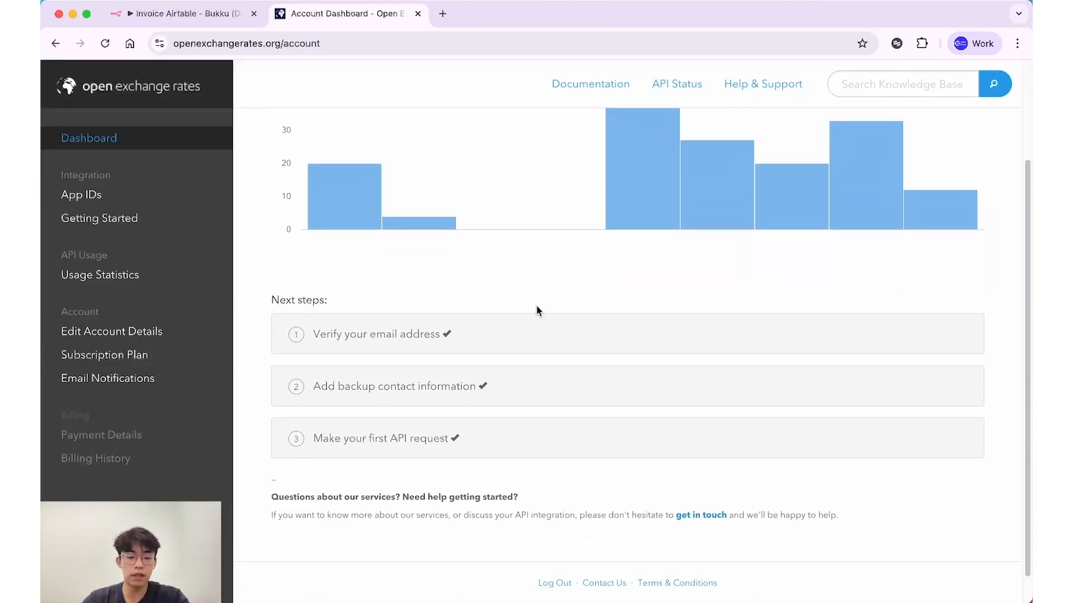
pyautogui.scroll(1, 347, 314)
pyautogui.scroll(1, 372, 399)
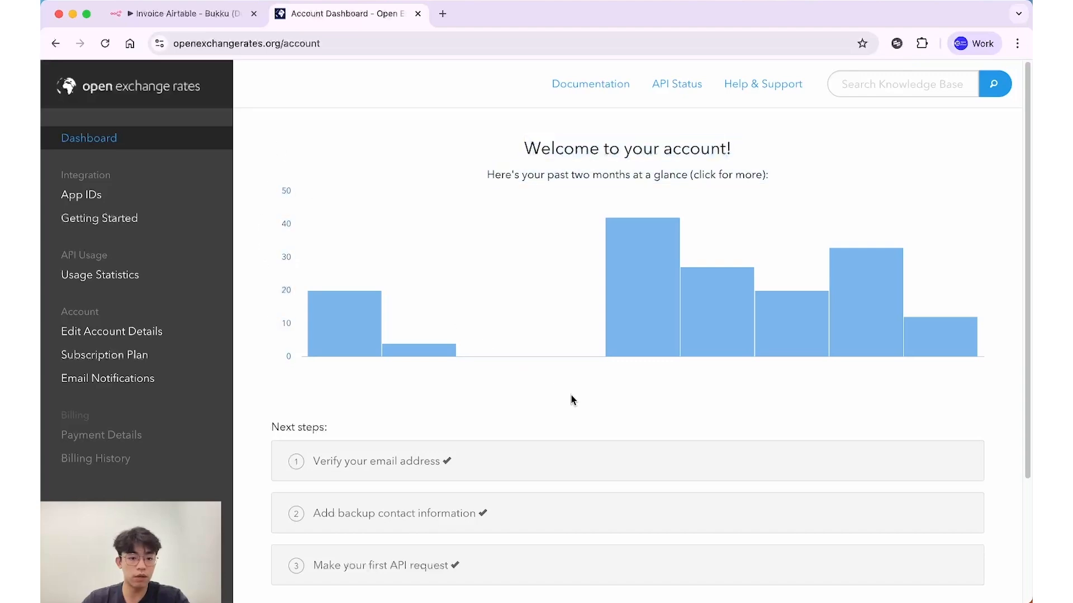
# Open the account's App IDs page and copy the active App ID
pyautogui.click(104, 199)
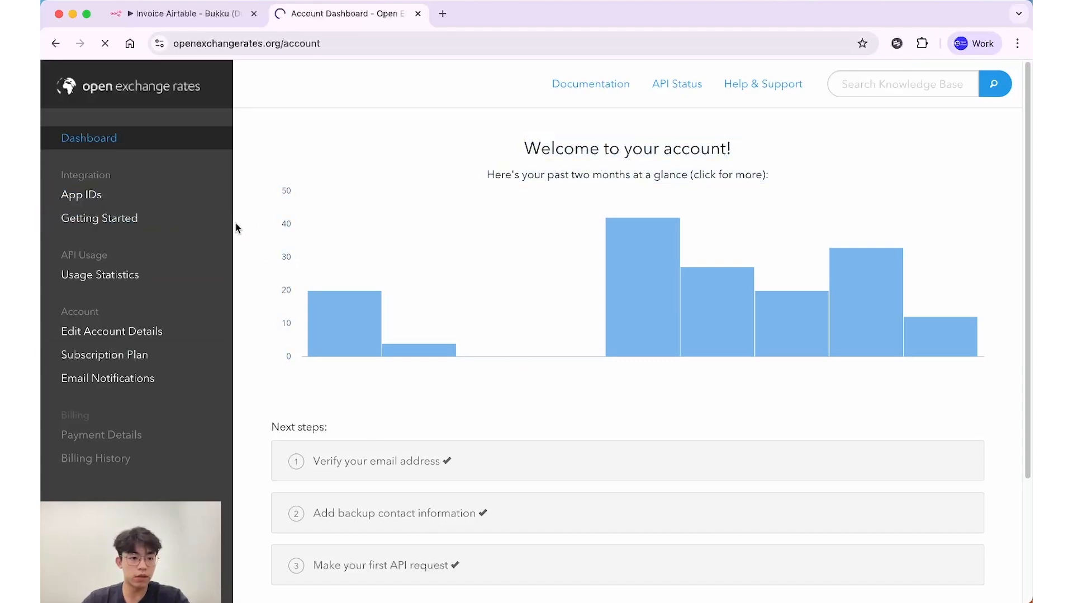
pyautogui.scroll(-1, 436, 290)
pyautogui.scroll(1, 376, 301)
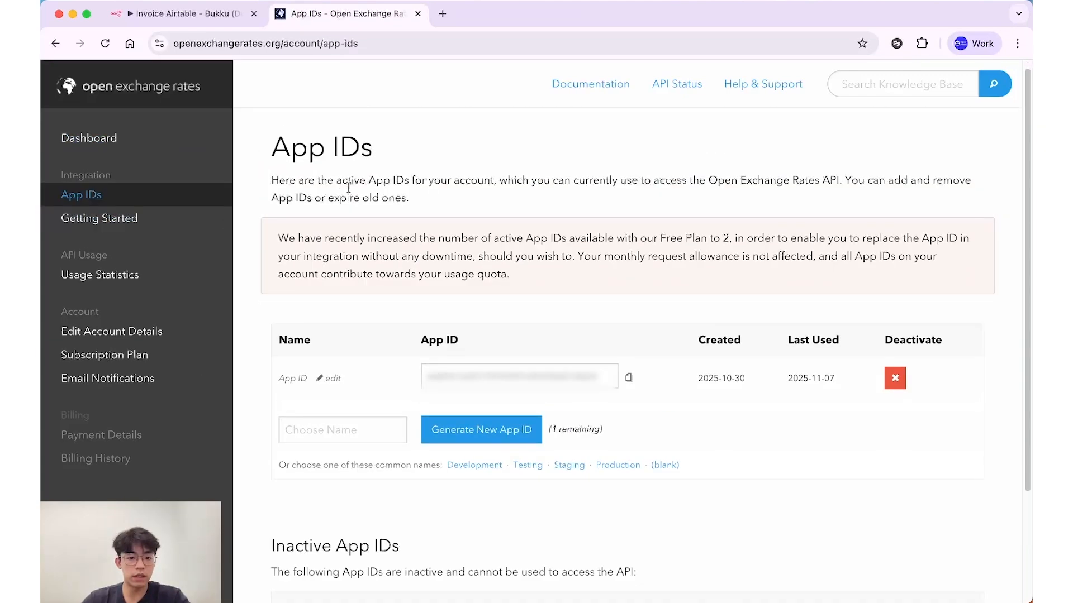
pyautogui.click(464, 379)
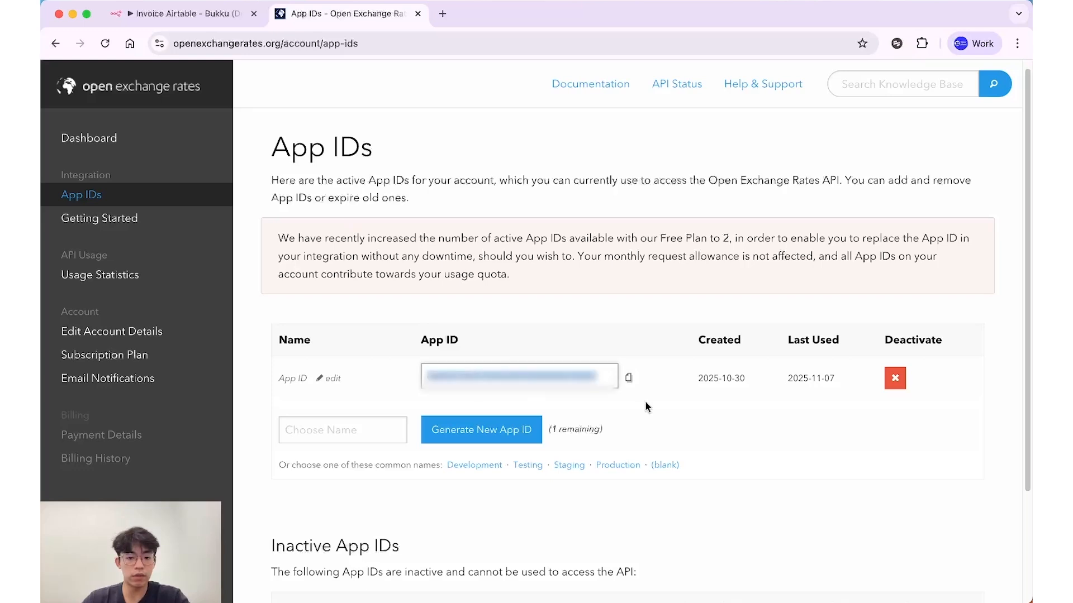
pyautogui.click(664, 423)
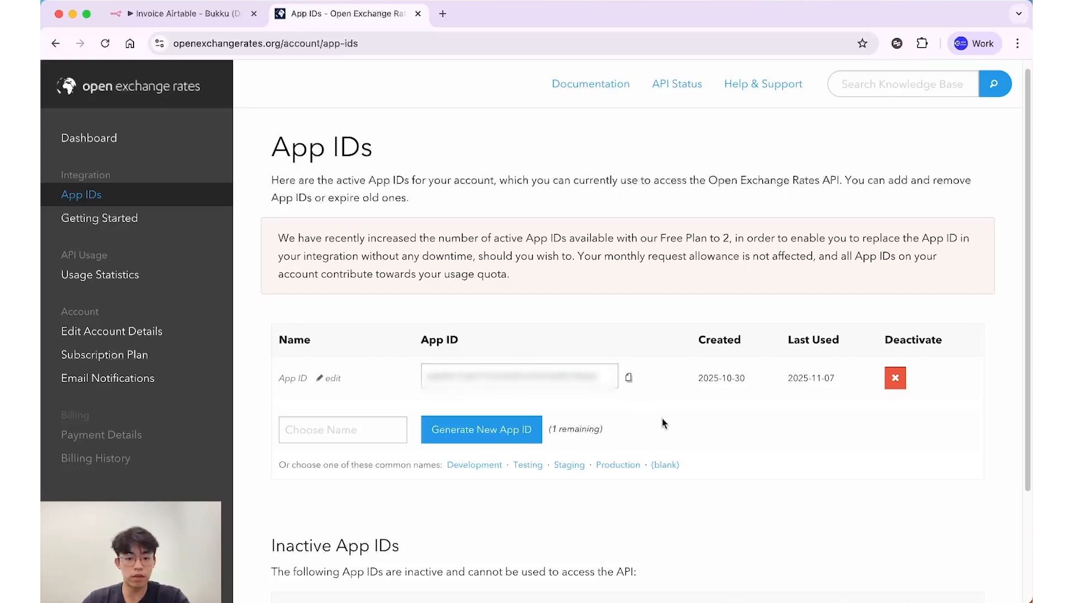
pyautogui.scroll(-1, 645, 413)
pyautogui.moveTo(450, 242); pyautogui.dragTo(447, 254)
pyautogui.click(524, 269)
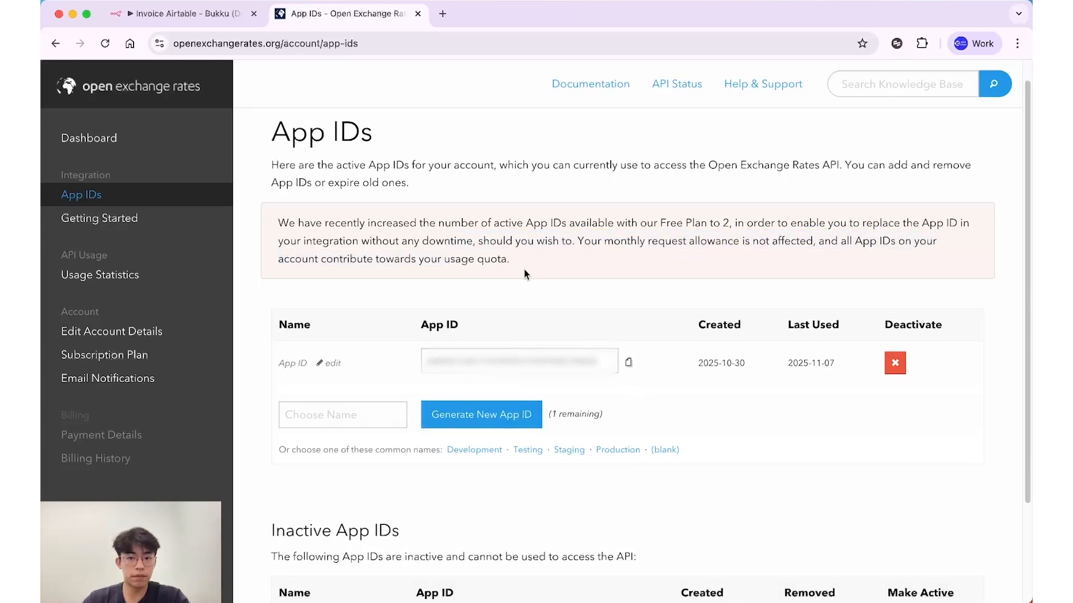
pyautogui.click(629, 367)
# Open the Open Exchange Rates API documentation and find the example request under API Response Formats
pyautogui.click(590, 83)
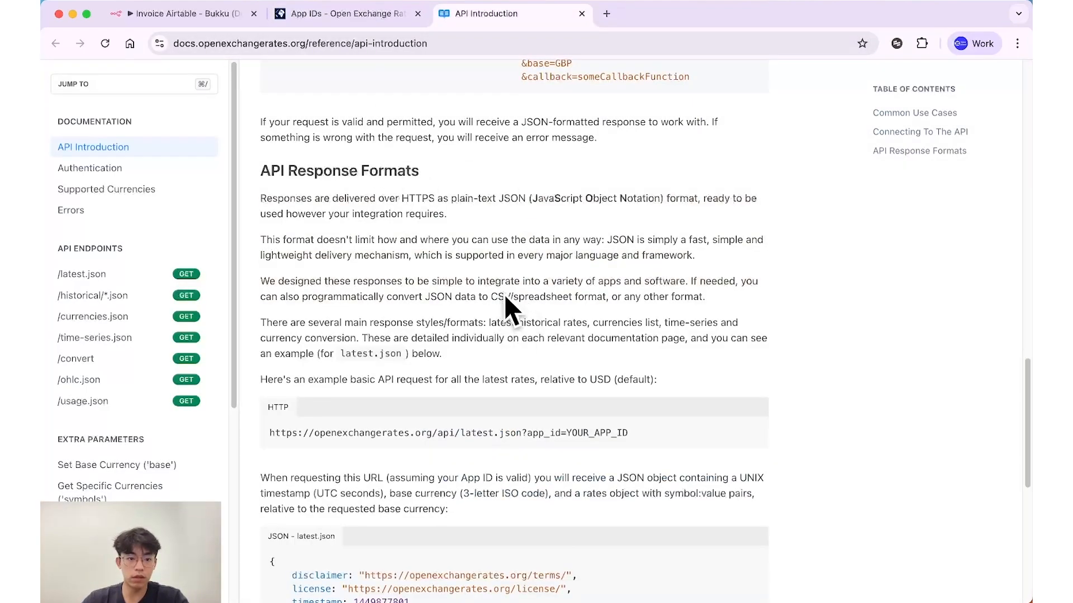
pyautogui.scroll(10, 504, 294)
pyautogui.scroll(5, 391, 335)
pyautogui.scroll(-15, 418, 354)
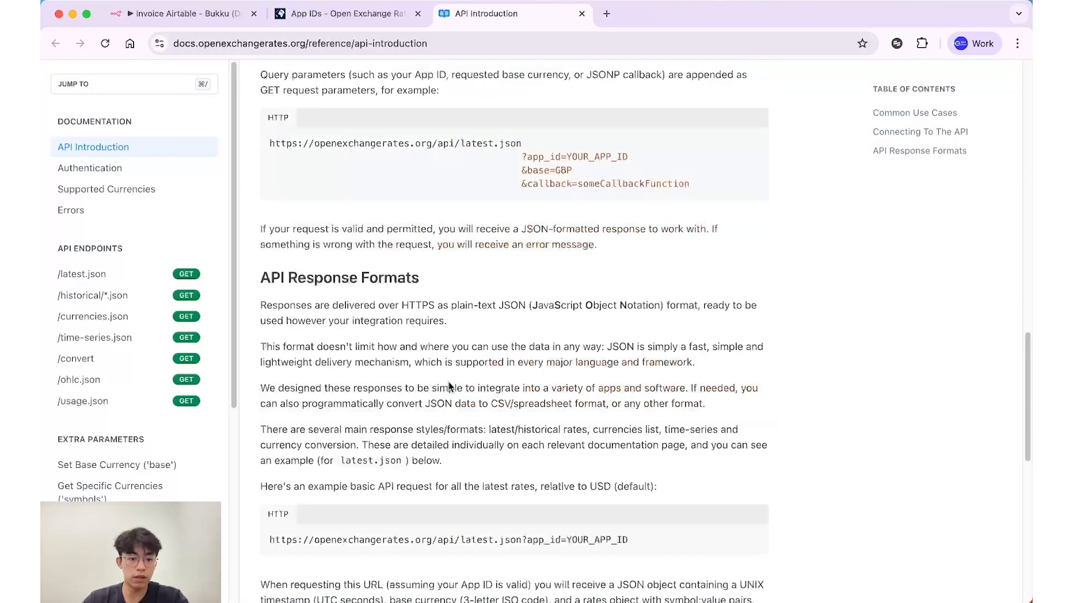
pyautogui.scroll(5, 450, 412)
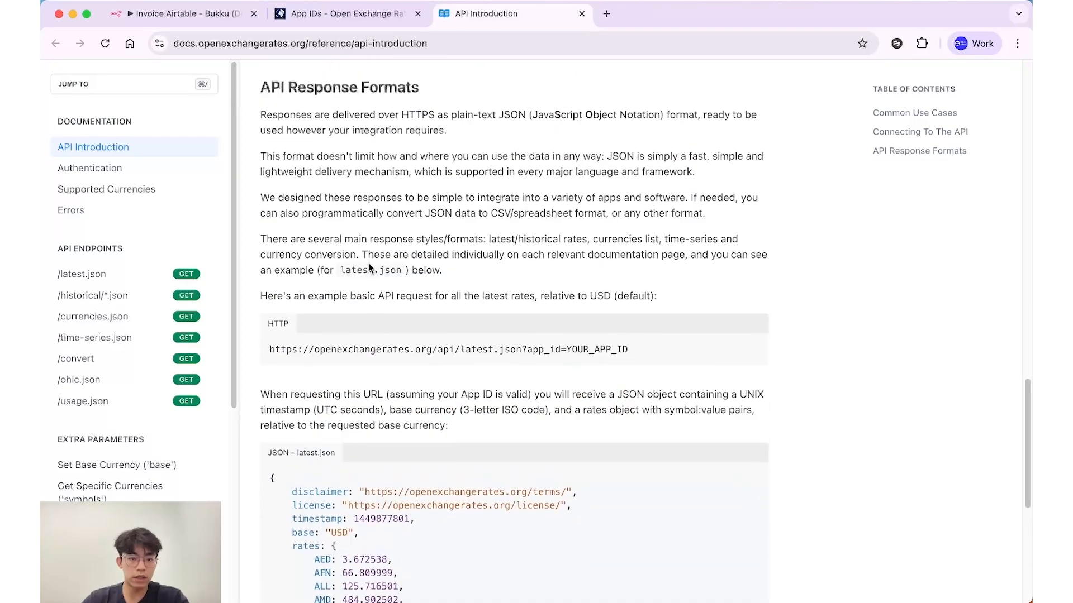
# Copy the example latest.json request URL for all latest rates relative to USD from the API documentation
pyautogui.tripleClick(363, 350)
pyautogui.moveTo(277, 301); pyautogui.dragTo(632, 345)
pyautogui.click(633, 345)
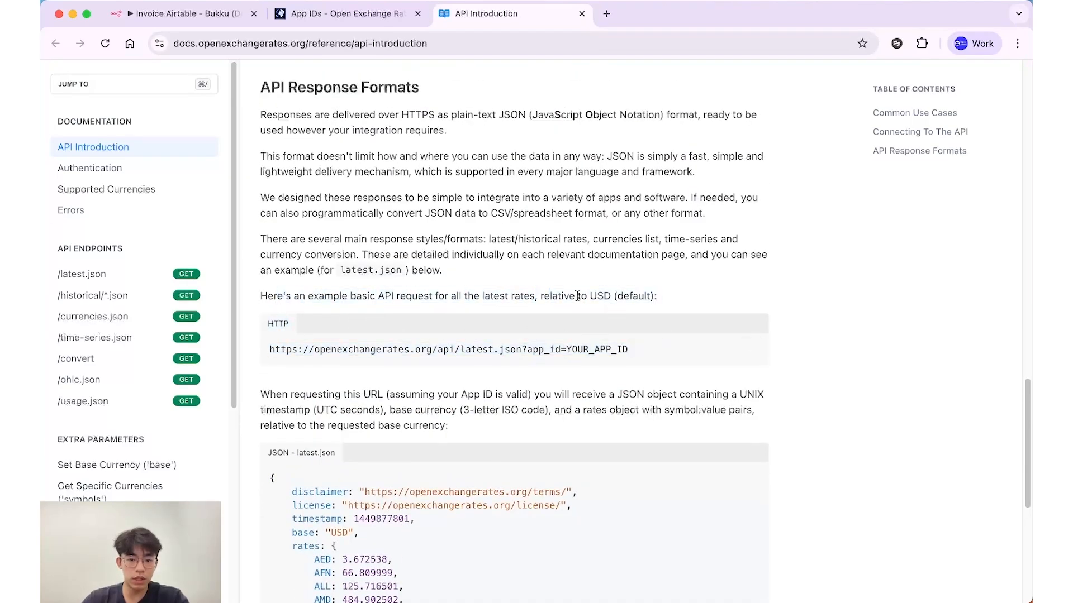
pyautogui.moveTo(568, 299); pyautogui.dragTo(656, 299)
pyautogui.click(661, 350)
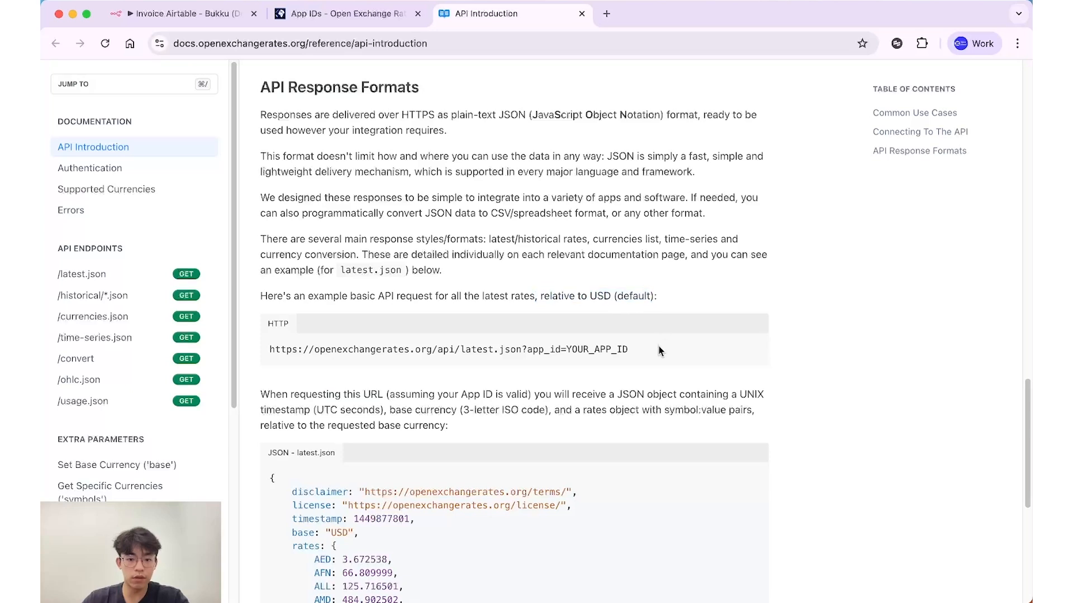
pyautogui.doubleClick(580, 347)
pyautogui.click(580, 347)
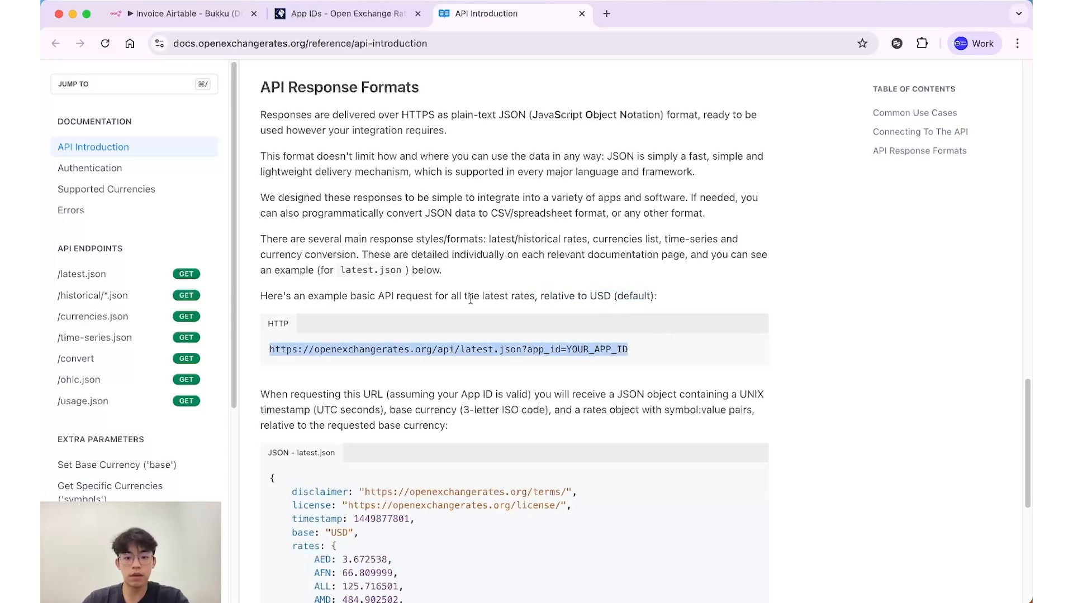
pyautogui.doubleClick(558, 299)
pyautogui.click(583, 337)
pyautogui.tripleClick(527, 348)
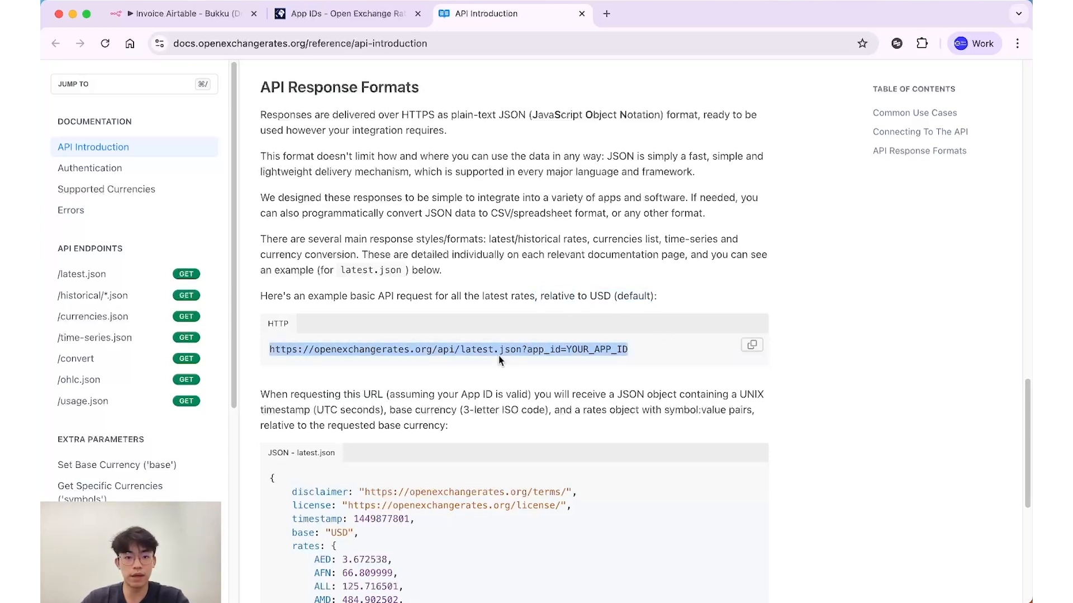
# Return to the Open Exchange Rates account and check its current period usage and monthly request allowance
pyautogui.hotkey('ctrl', 'shift', 'Tab')
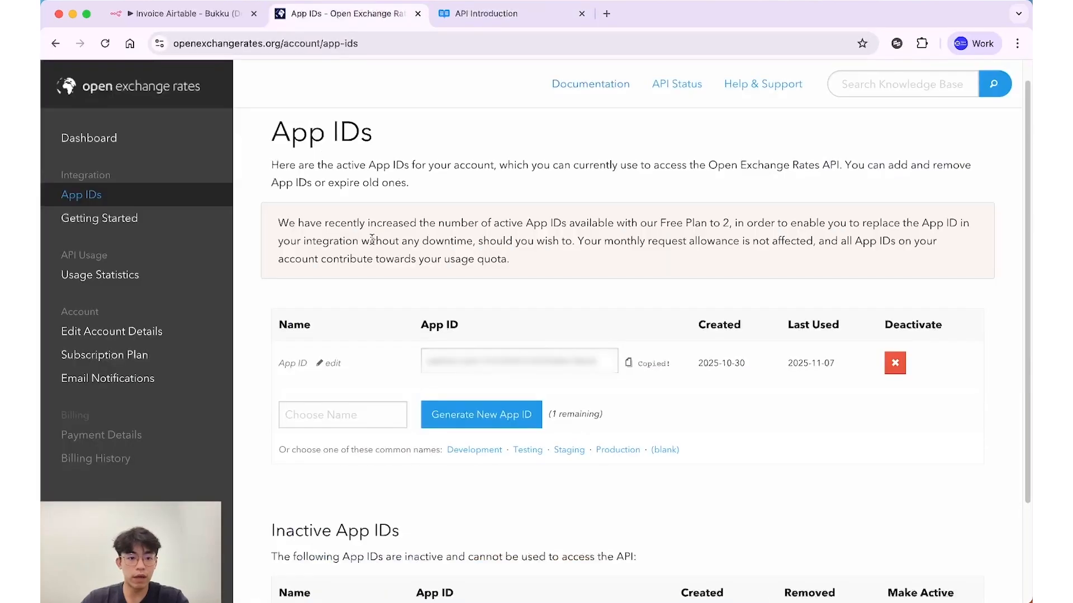
pyautogui.click(118, 140)
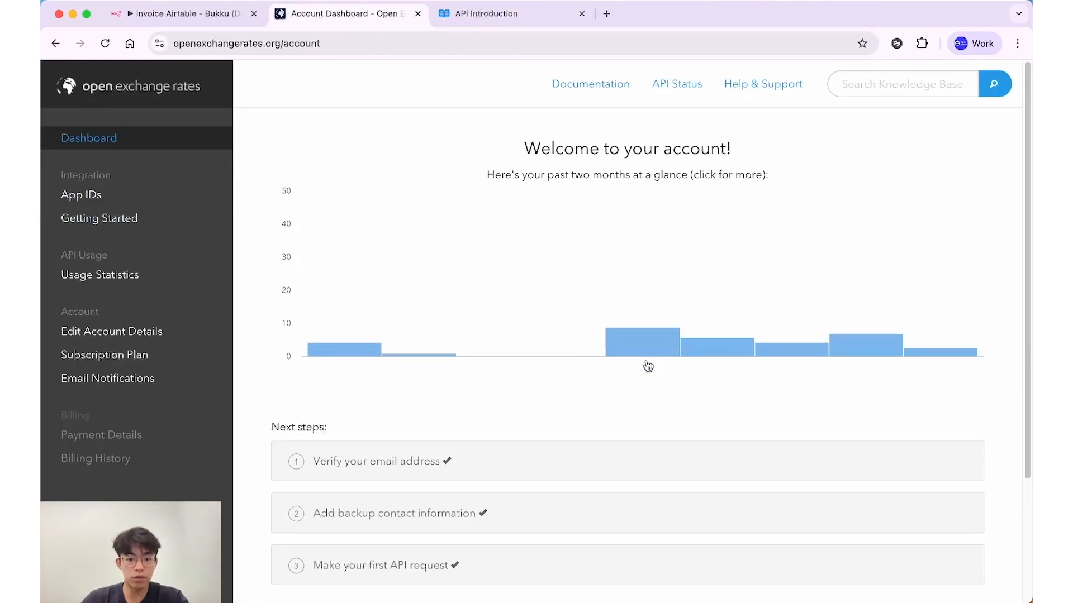
pyautogui.scroll(-2, 599, 424)
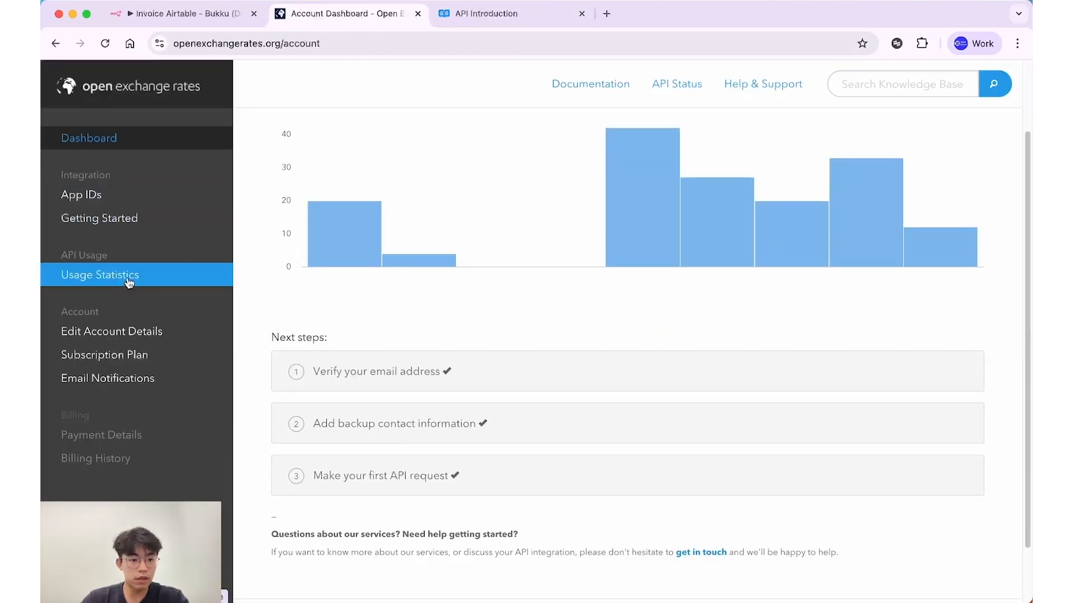
pyautogui.click(100, 275)
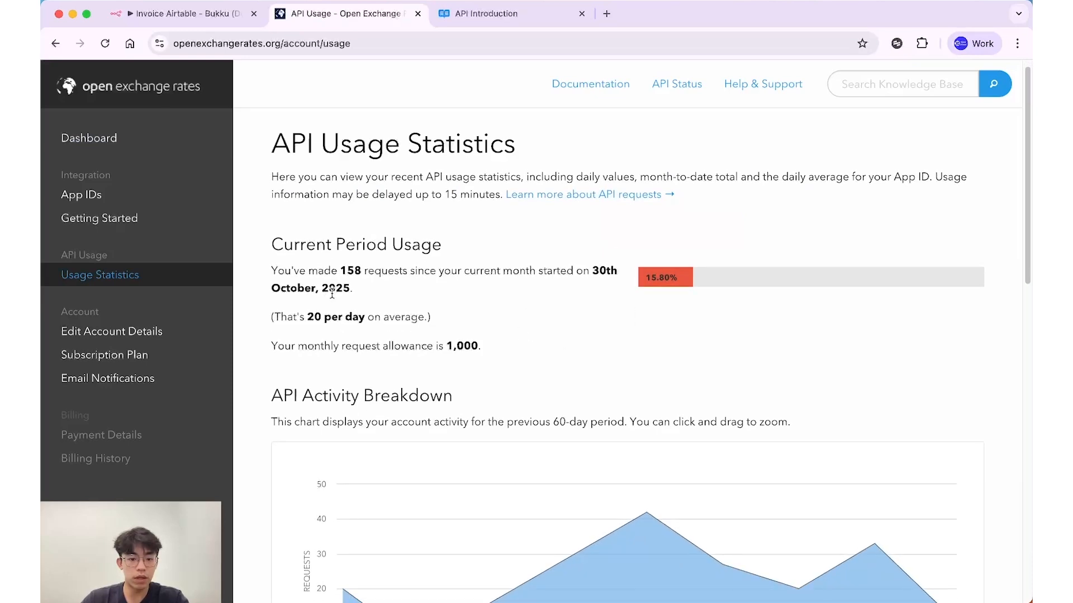
pyautogui.scroll(1, 485, 357)
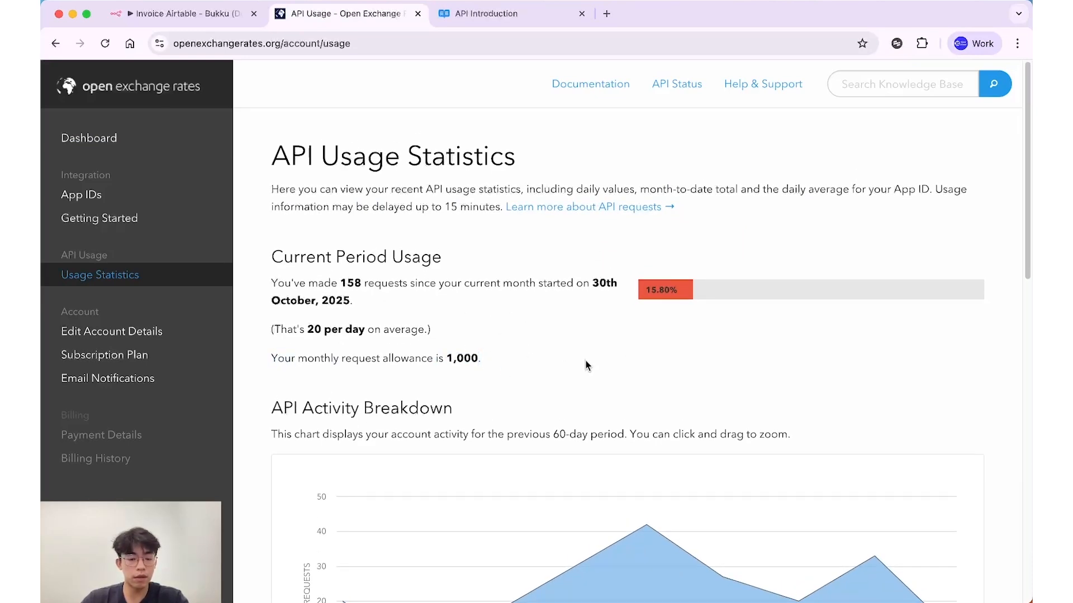
pyautogui.hotkey('ctrl', 'shift', 'Tab')
pyautogui.click(286, 394)
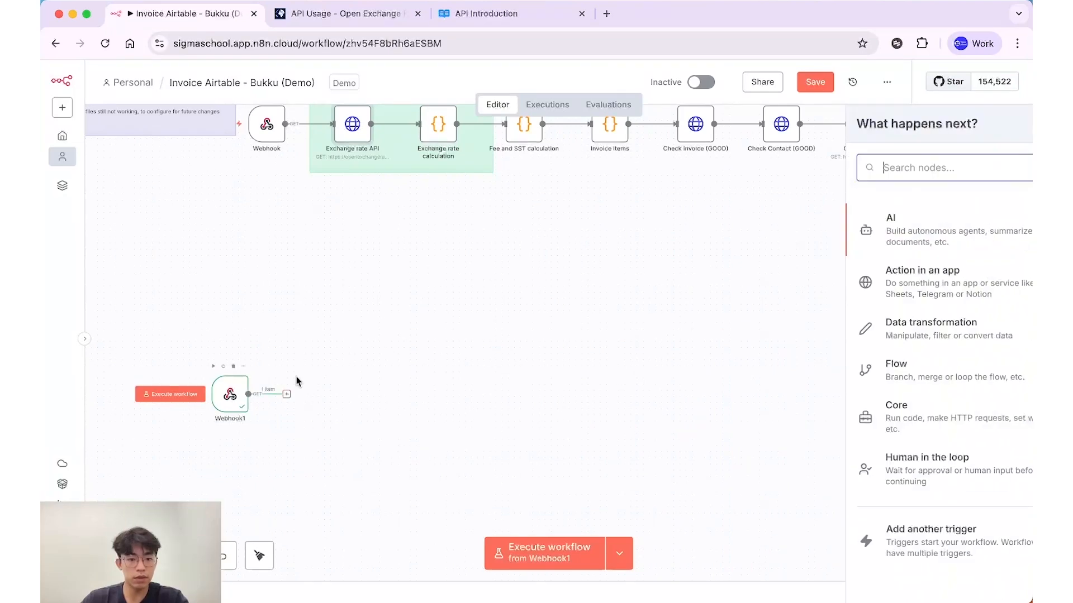
pyautogui.write('http')
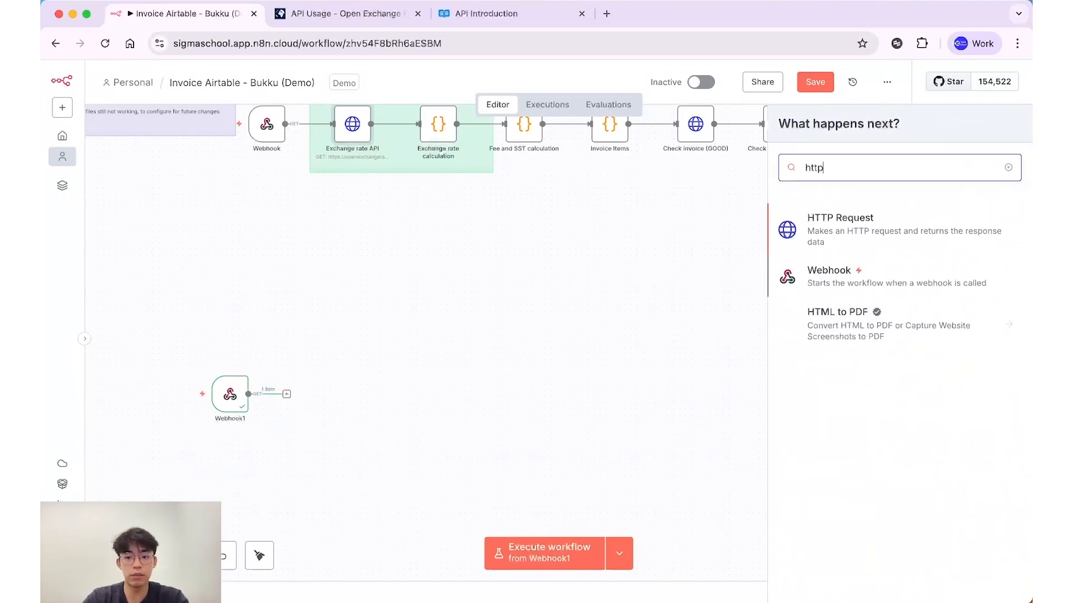
pyautogui.press('Return')
pyautogui.click(664, 246)
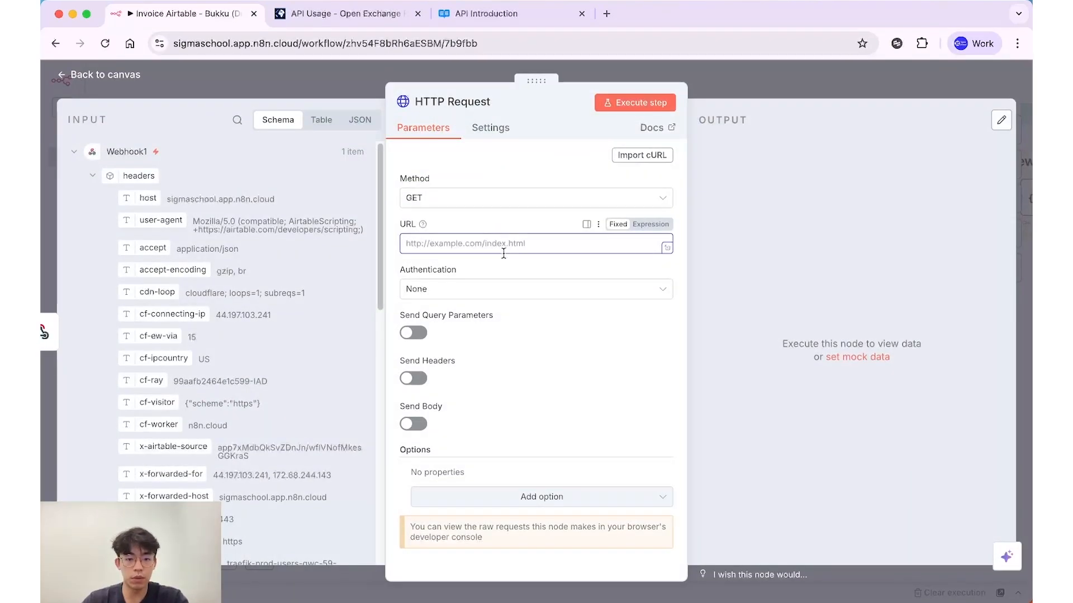
pyautogui.write('https://openexchangerates.org/api/latest.json?app_id=YOUR_APP_ID')
# Recheck the example latest.json request URL in the API documentation, then return to the HTTP Request node in n8n
pyautogui.click(528, 18)
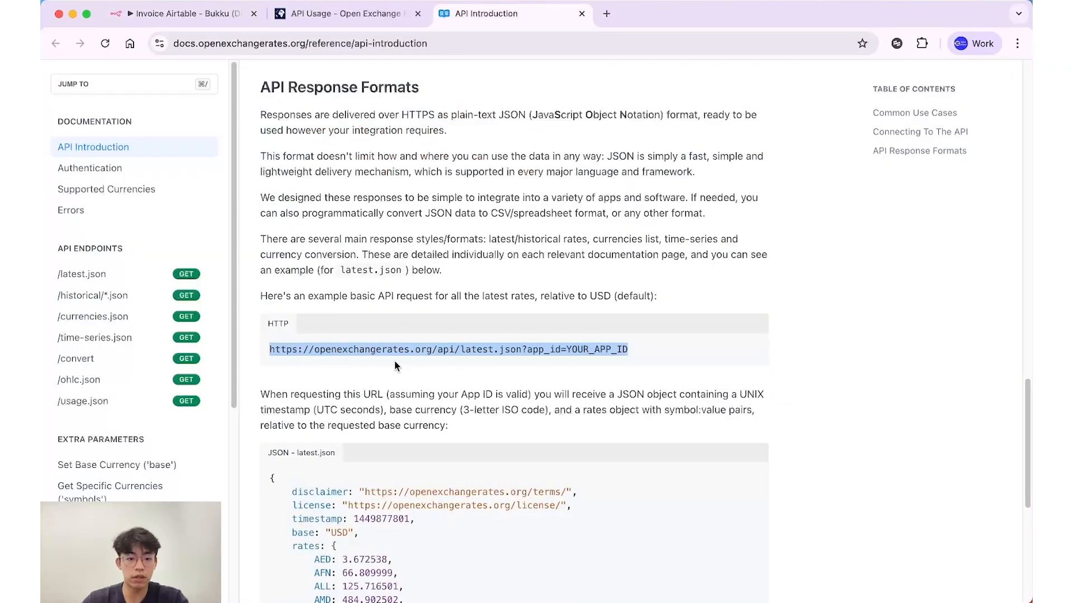
pyautogui.tripleClick(367, 350)
pyautogui.click(347, 17)
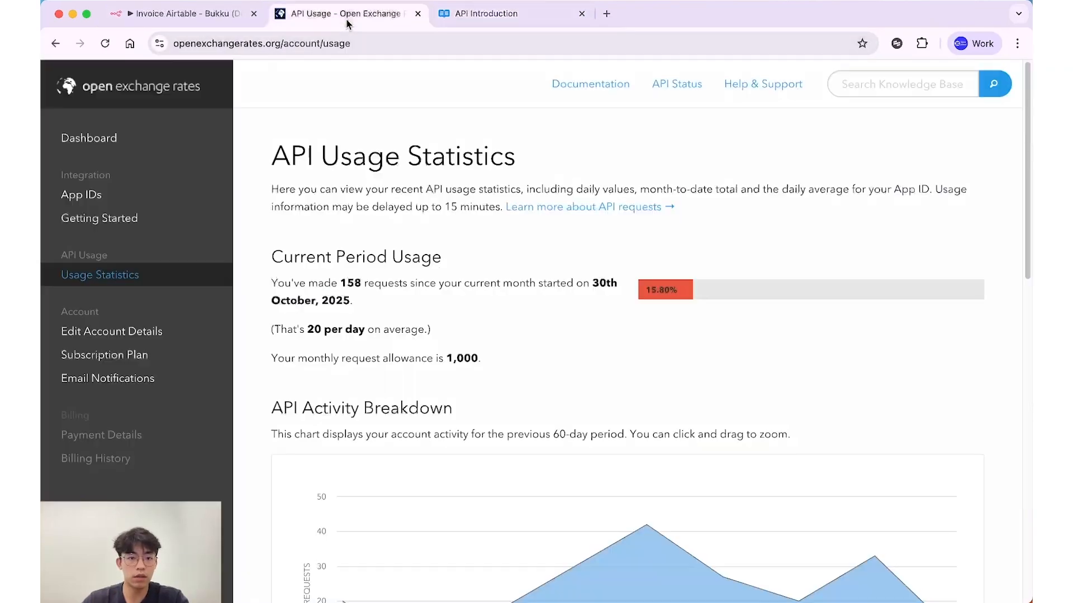
pyautogui.click(209, 17)
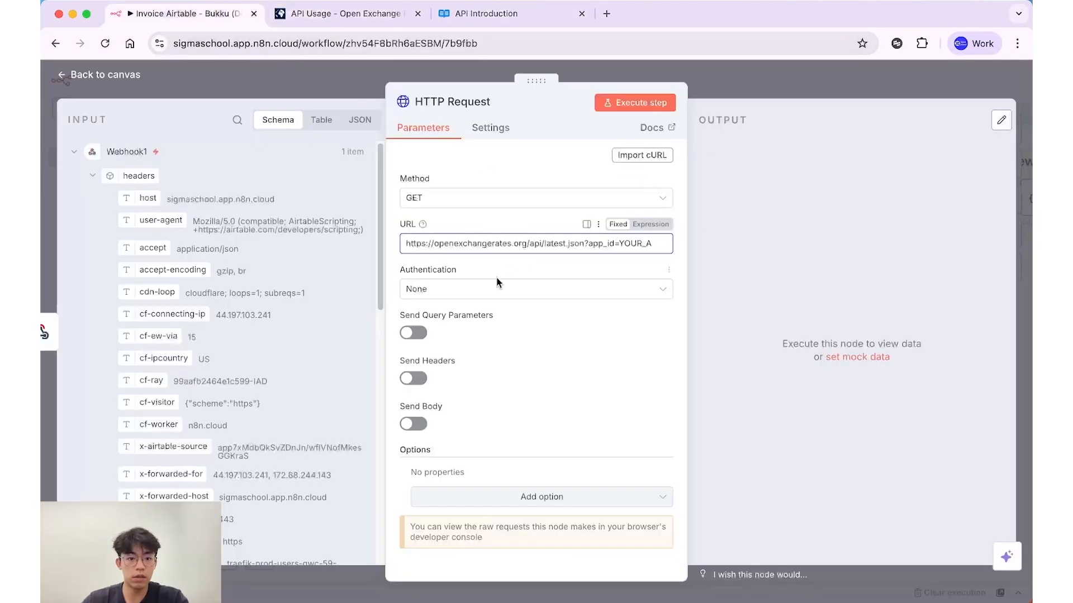
# Replace YOUR_APP_ID in the HTTP Request URL with the App ID copied from the Open Exchange Rates account
pyautogui.doubleClick(475, 247)
pyautogui.press('super+Right')
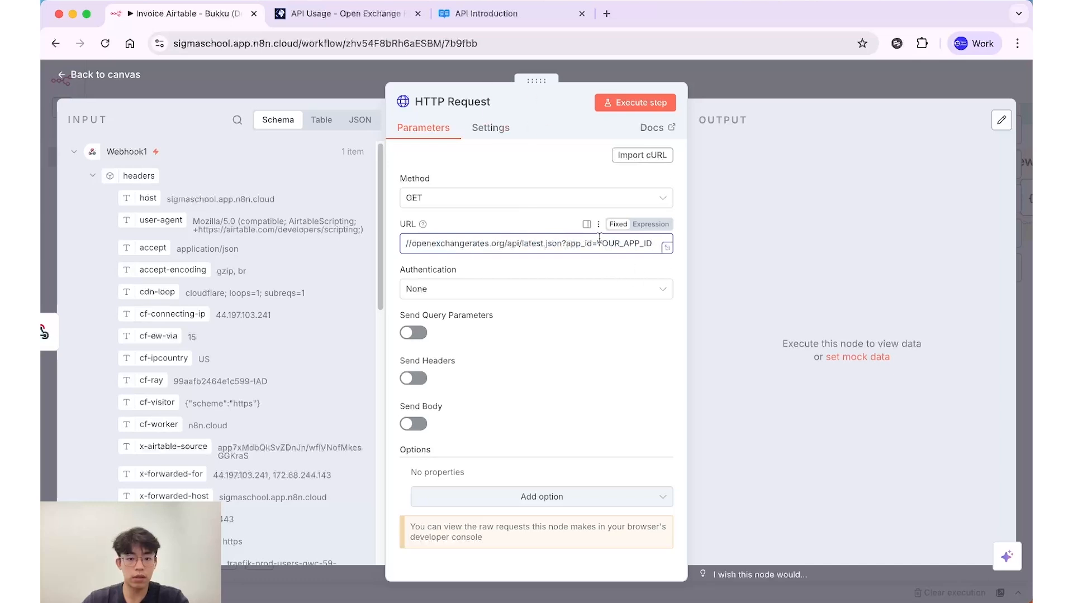
pyautogui.moveTo(600, 241); pyautogui.dragTo(653, 247)
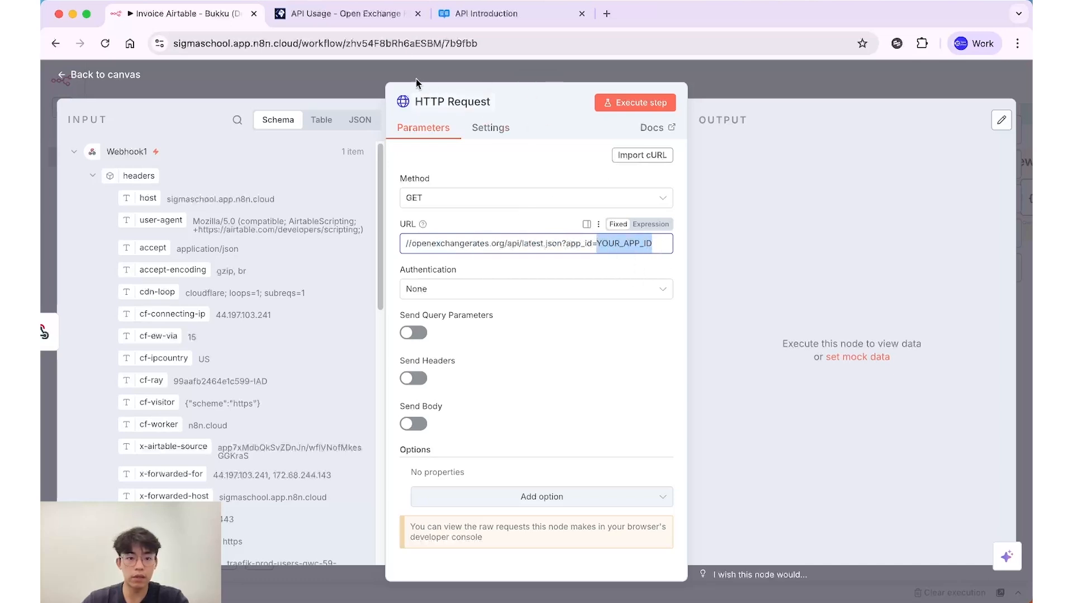
pyautogui.click(377, 15)
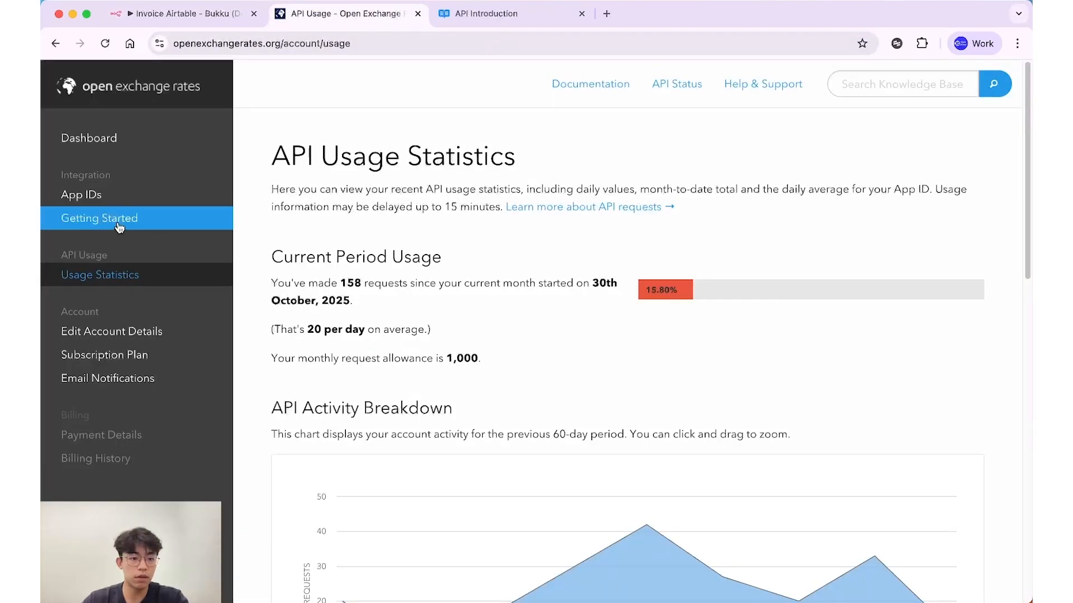
pyautogui.click(111, 196)
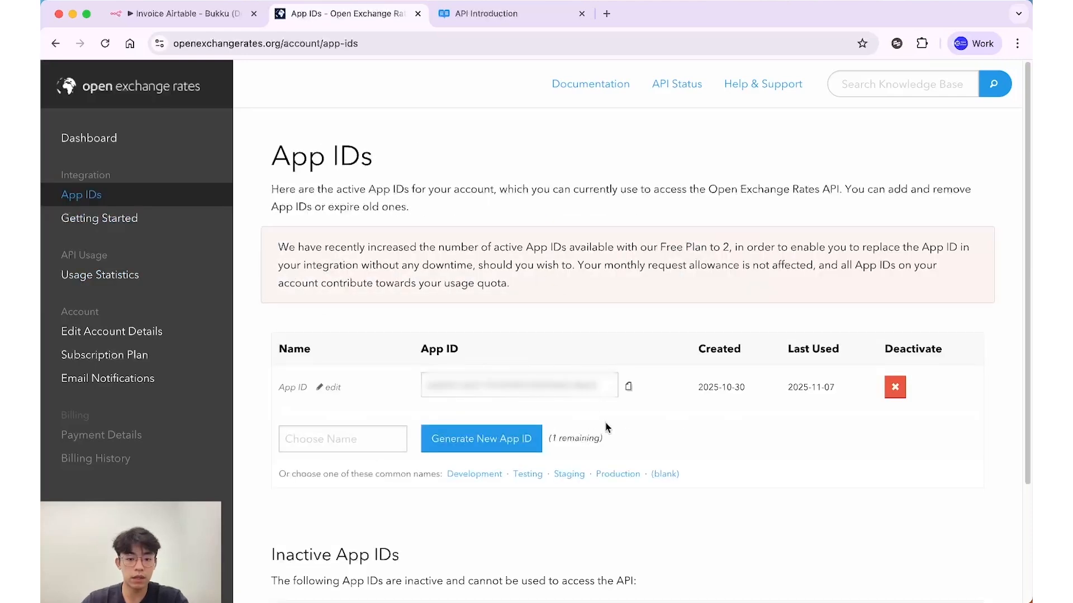
pyautogui.click(627, 390)
pyautogui.press('super+1')
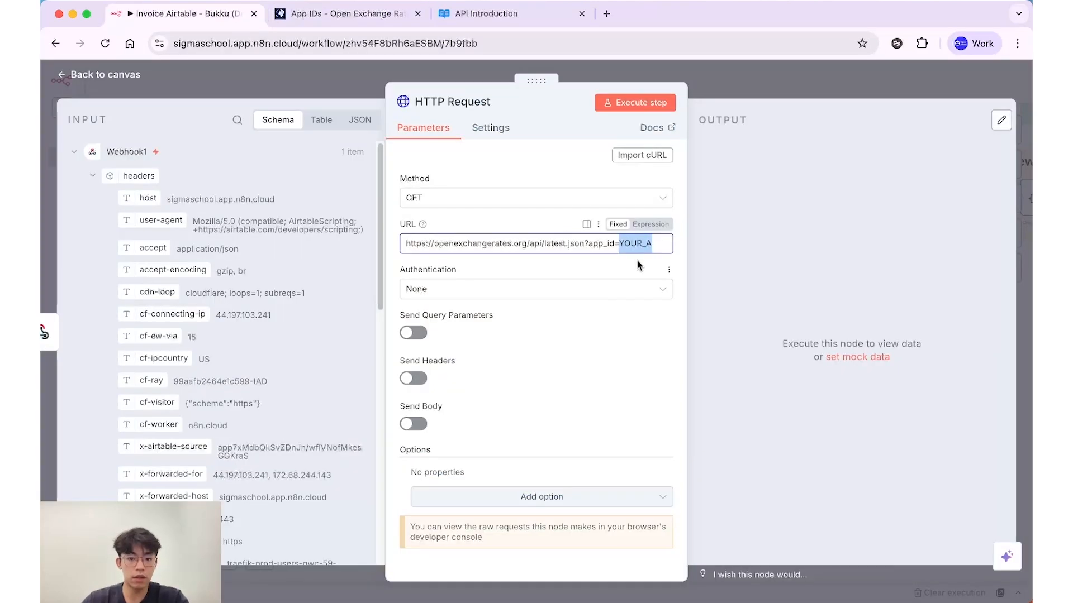
pyautogui.press('super+v')
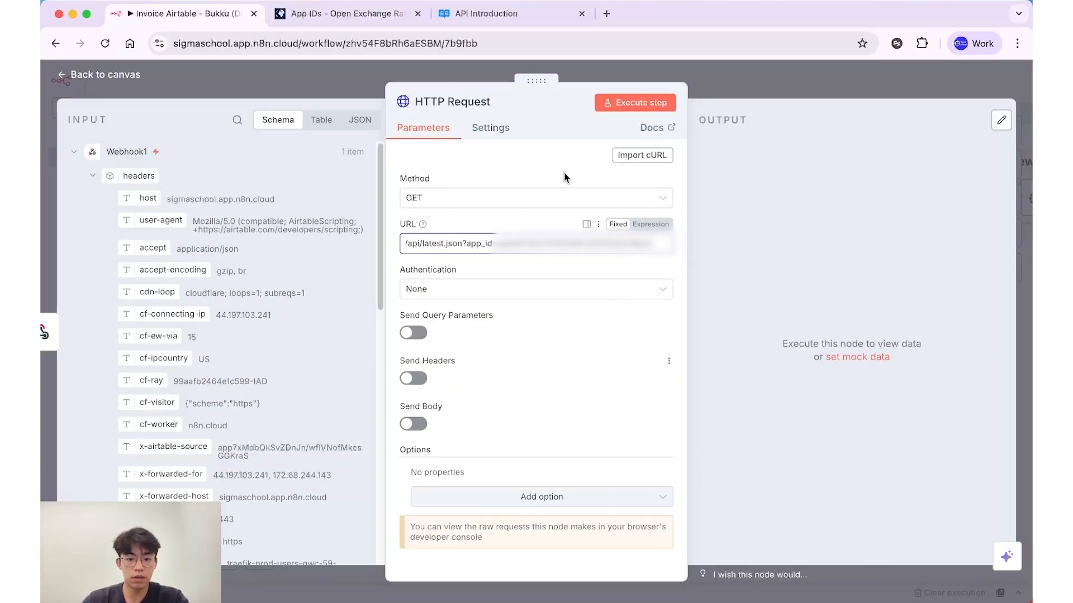
# Execute the HTTP Request node and look through the exchange rates in its JSON output
pyautogui.click(635, 102)
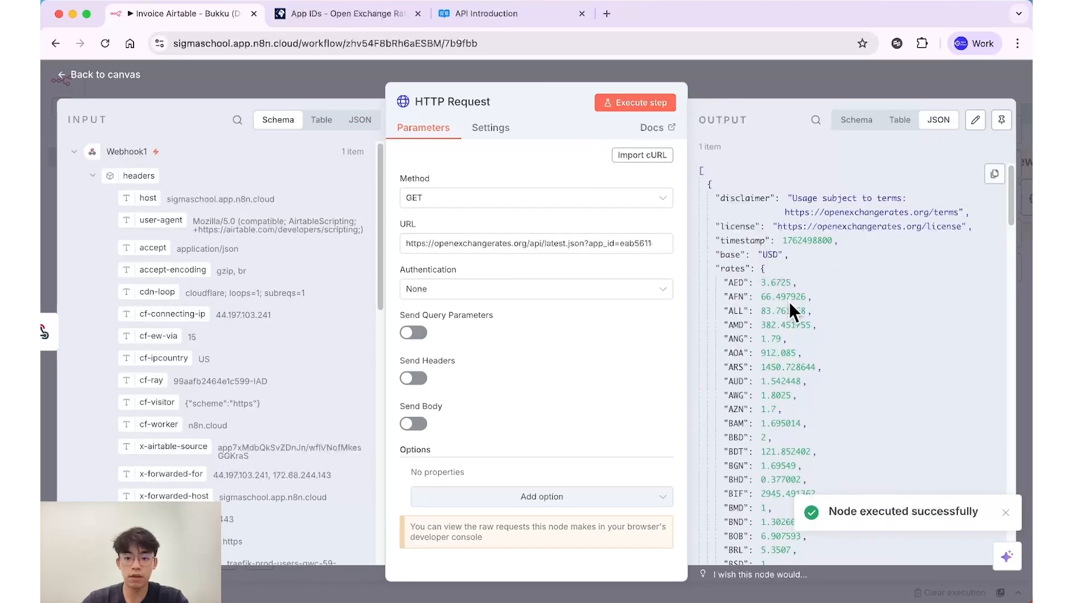
pyautogui.scroll(-20, 790, 308)
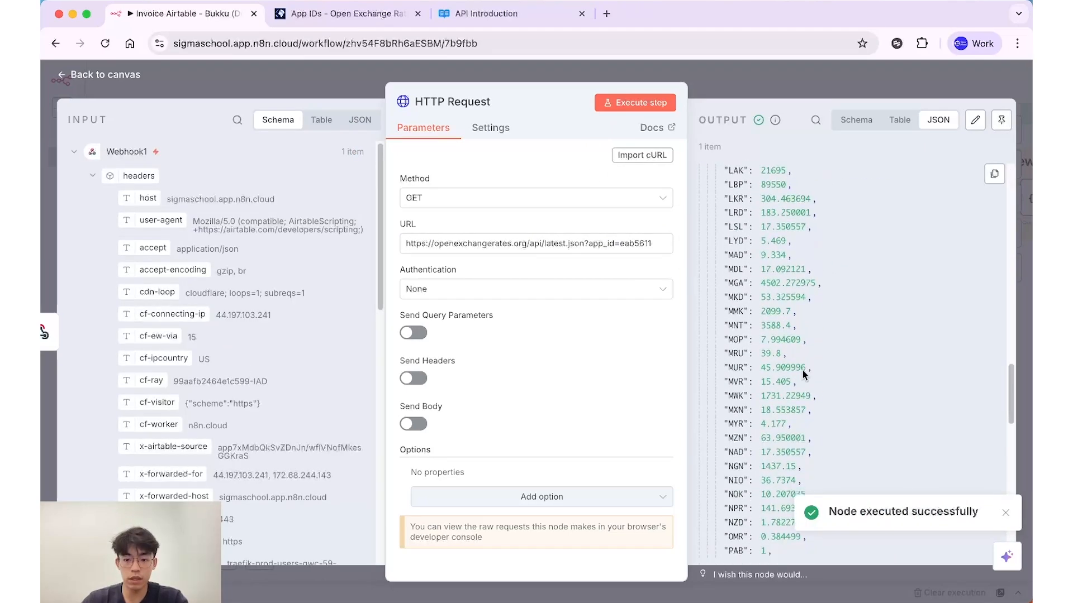
pyautogui.scroll(20, 802, 372)
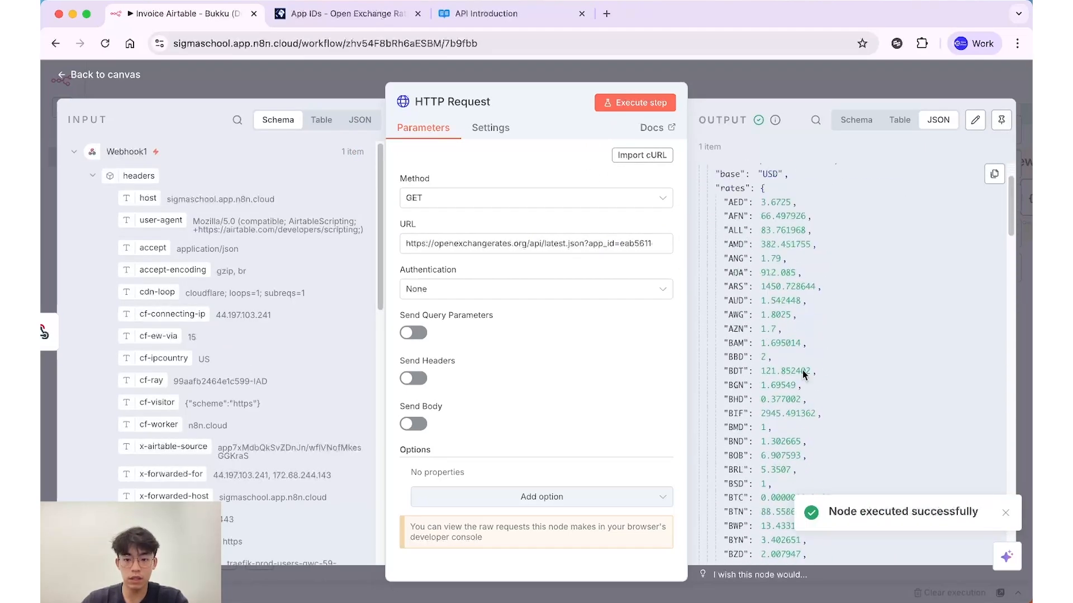
pyautogui.scroll(-20, 802, 375)
pyautogui.scroll(20, 799, 377)
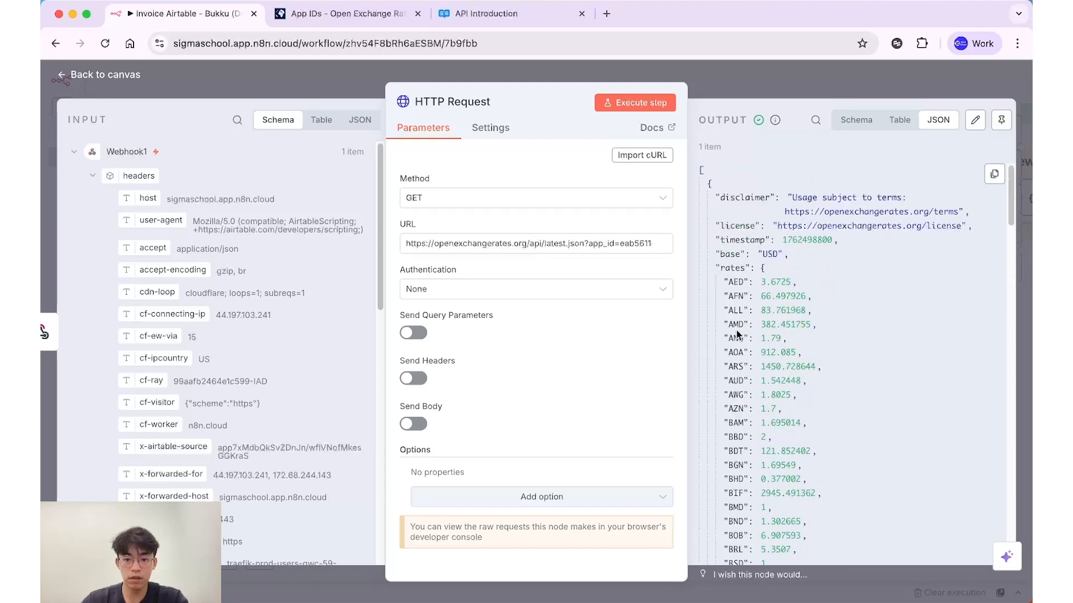
# Add a Code in JavaScript node after the HTTP Request node and return to the canvas
pyautogui.click(766, 82)
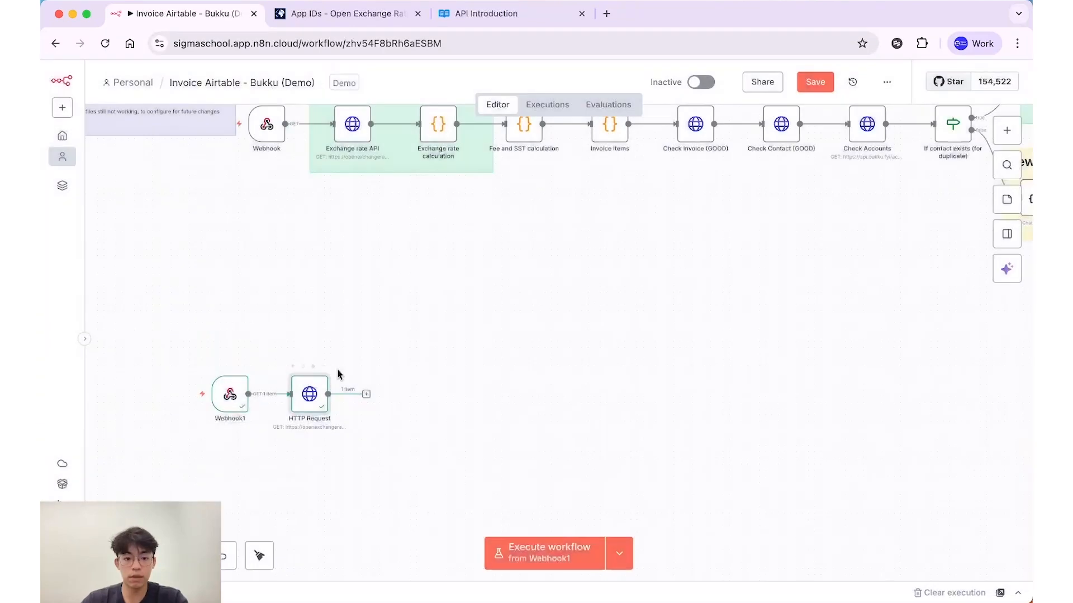
pyautogui.scroll(-2, 346, 370)
pyautogui.hscroll(-1, 450, 347)
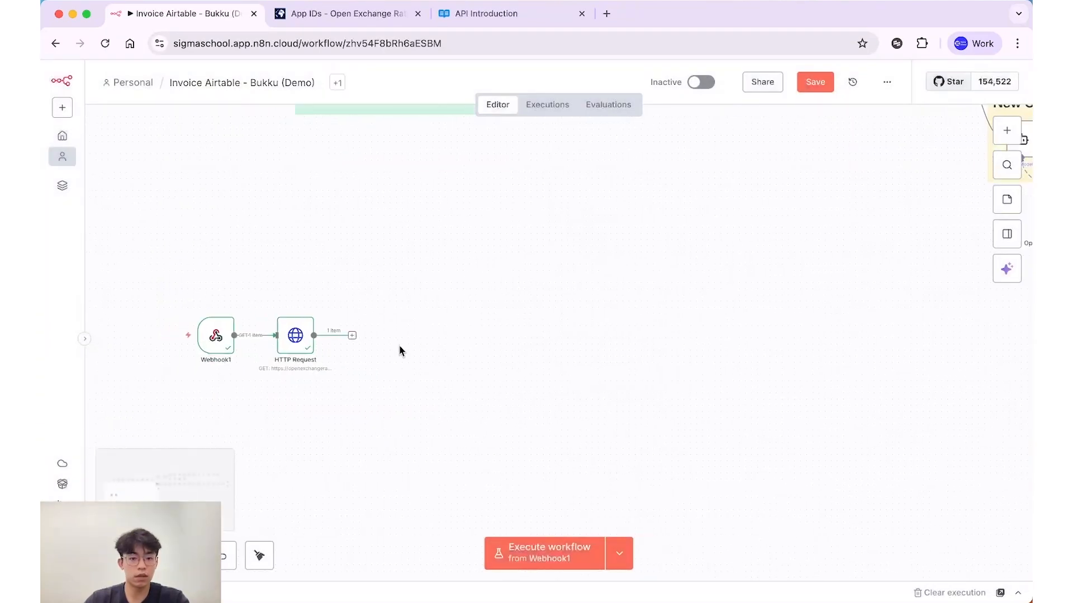
pyautogui.click(352, 338)
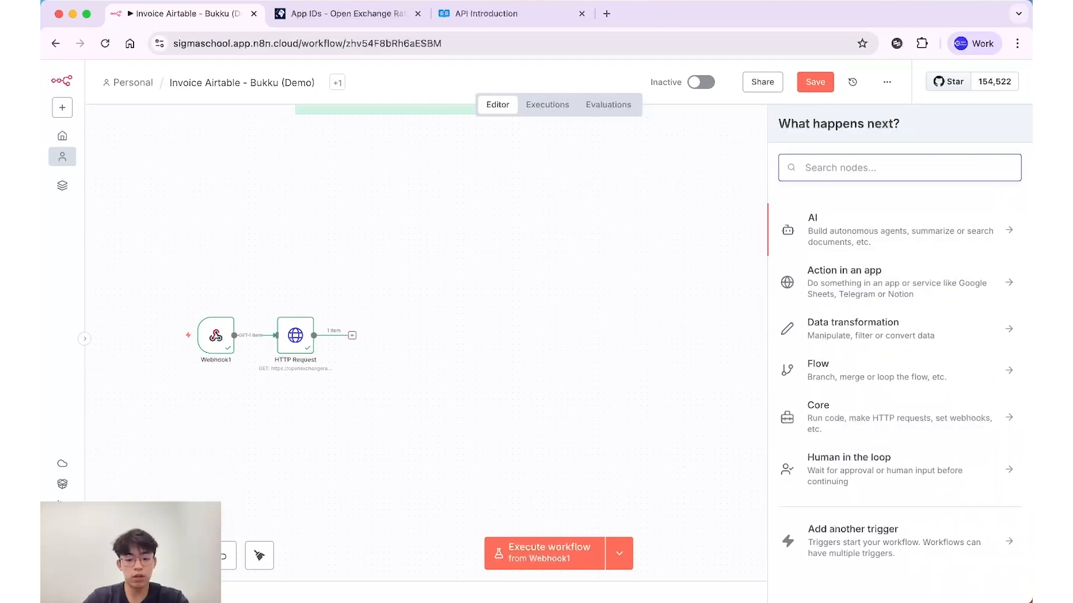
pyautogui.write('code')
pyautogui.press('Return')
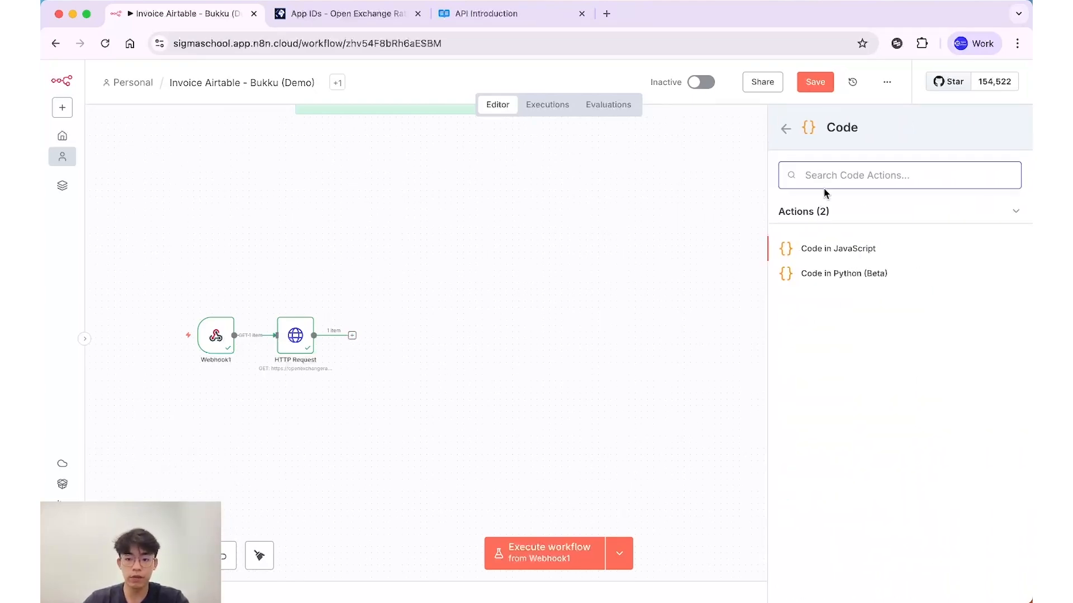
pyautogui.click(840, 253)
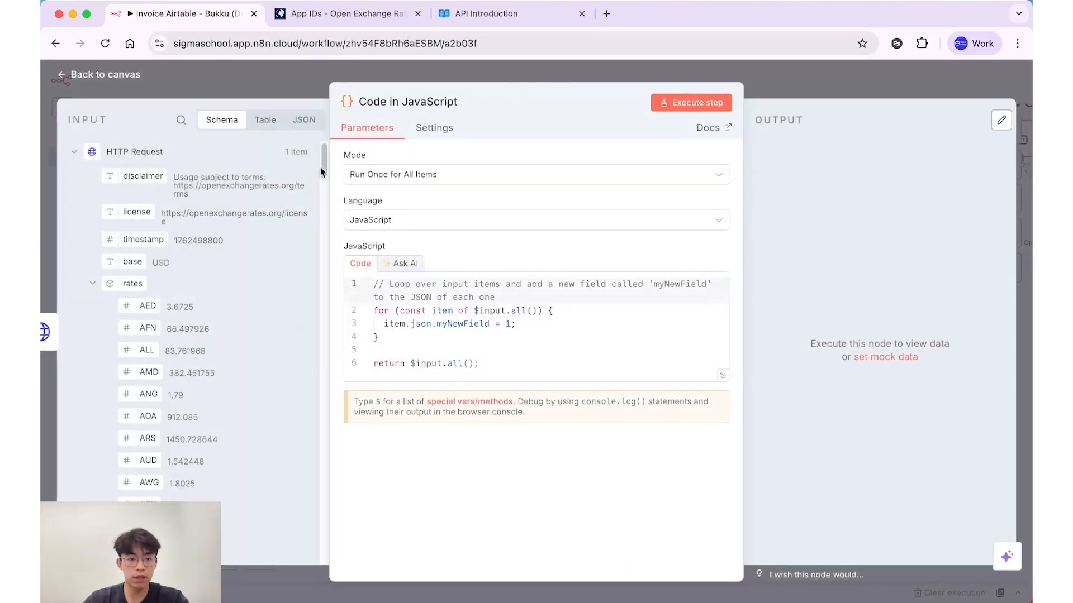
pyautogui.click(284, 89)
# Search the HTTP Request node's JSON output for "myr" and locate the MYR rate
pyautogui.doubleClick(294, 334)
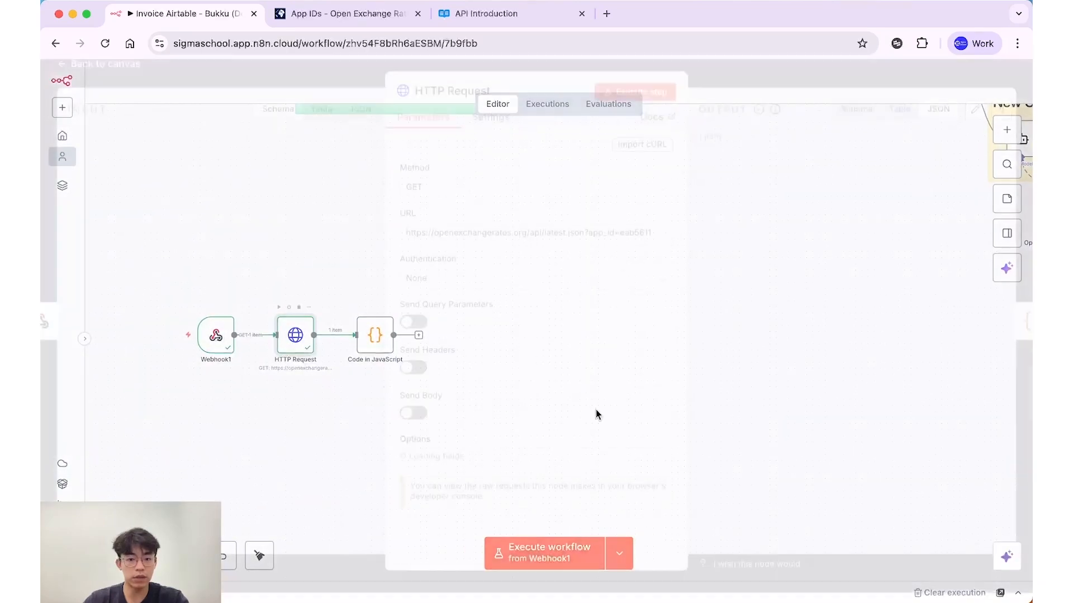
pyautogui.scroll(-6, 824, 316)
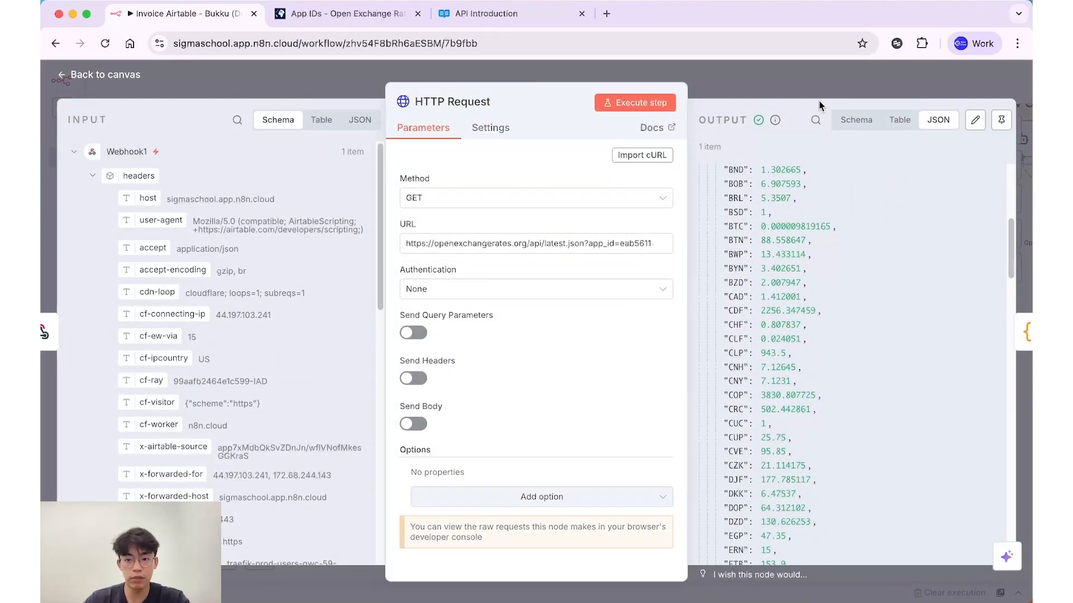
pyautogui.click(816, 119)
pyautogui.write('myr')
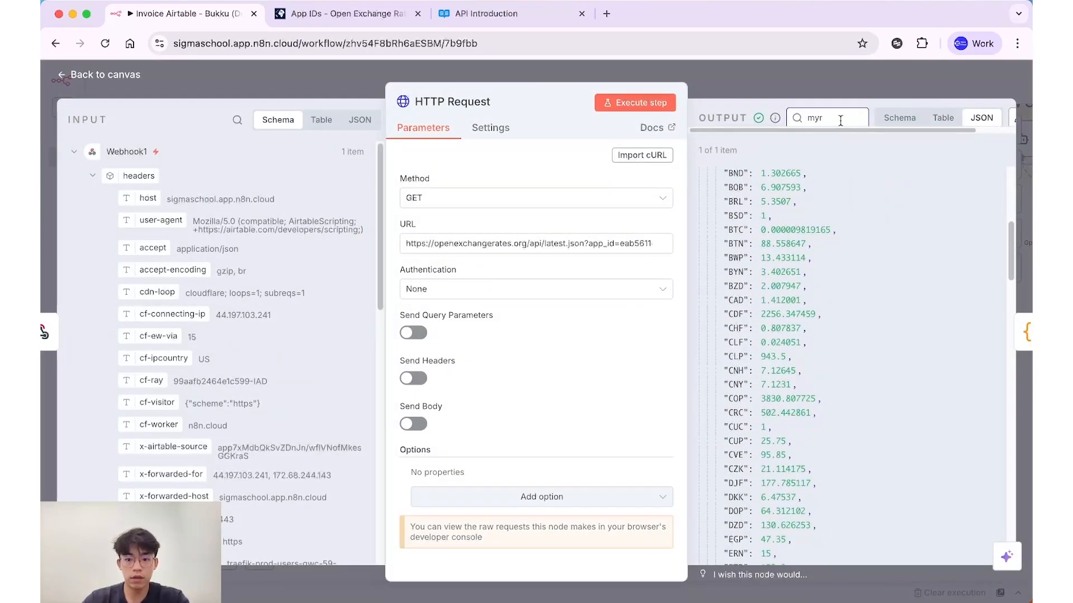
pyautogui.scroll(-20, 872, 443)
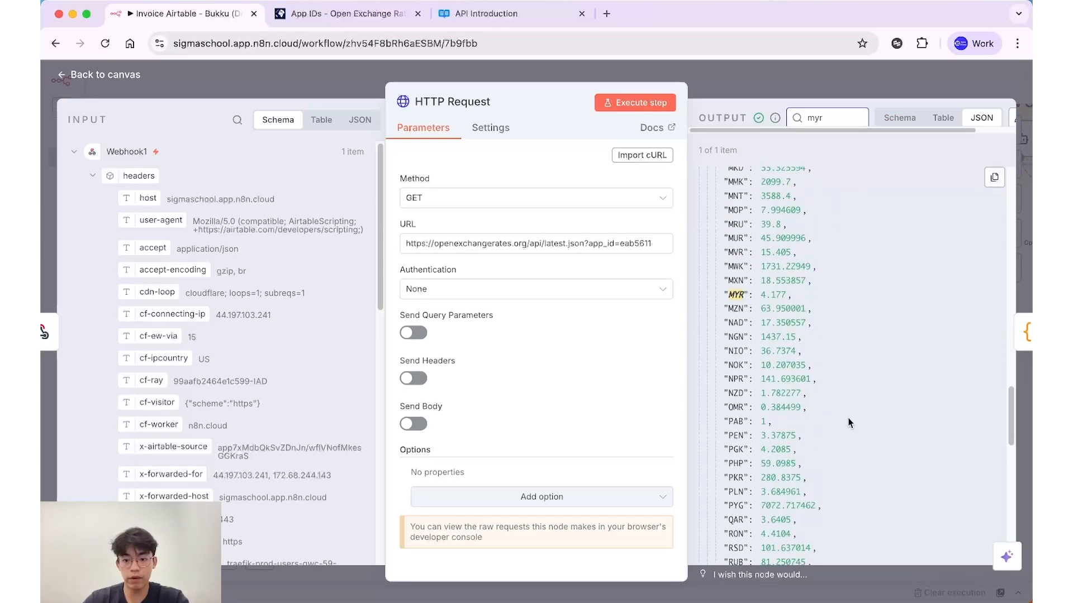
# Search the HTTP Request output for "gbp", then examine the GBP rate alongside the MYR rate
pyautogui.scroll(10, 786, 213)
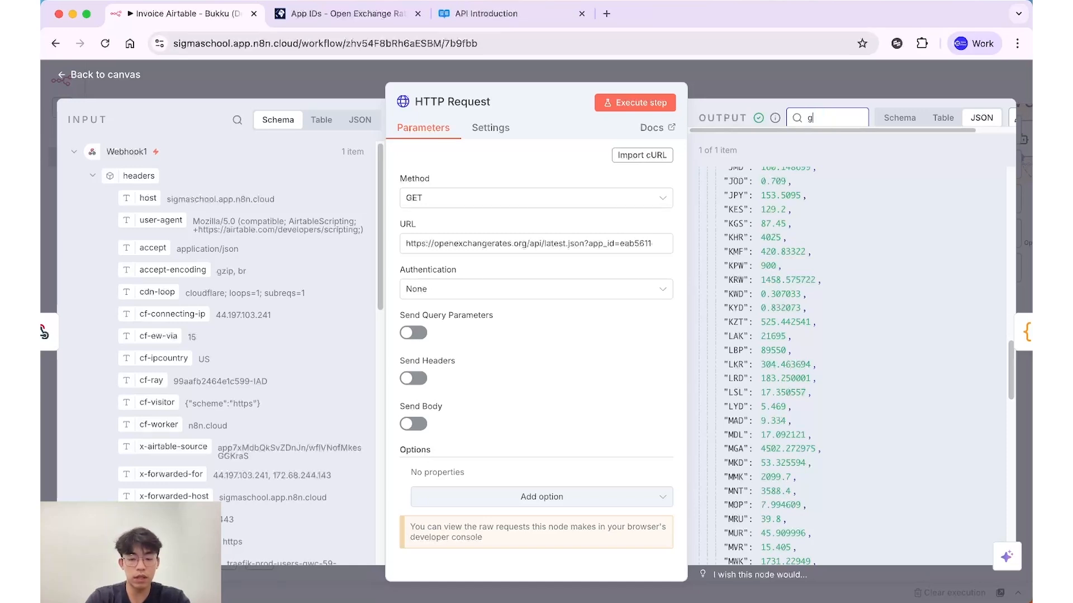
pyautogui.press('BackSpace')
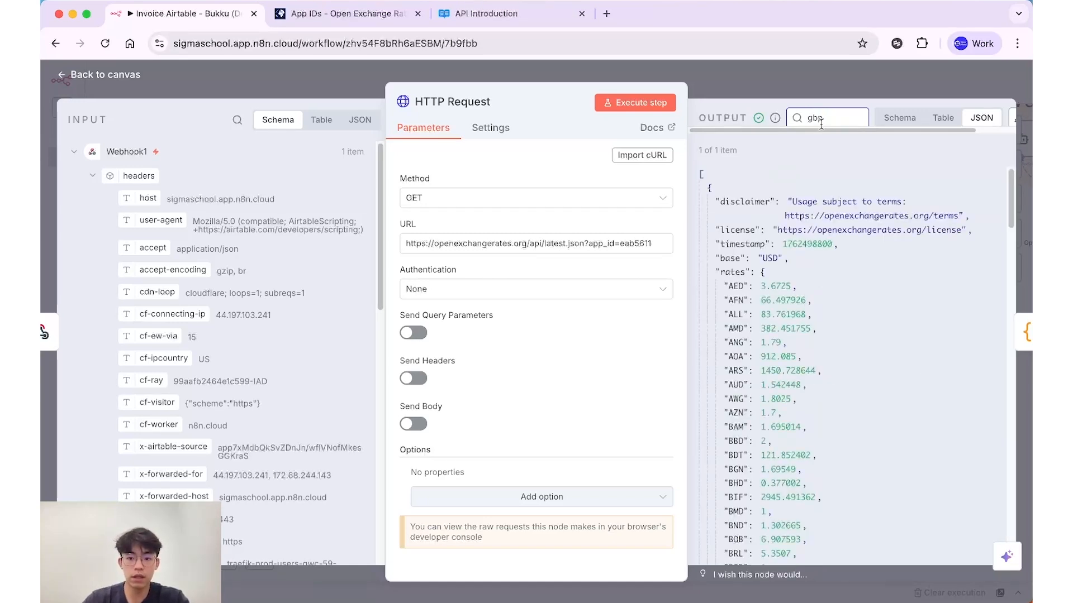
pyautogui.scroll(-15, 802, 343)
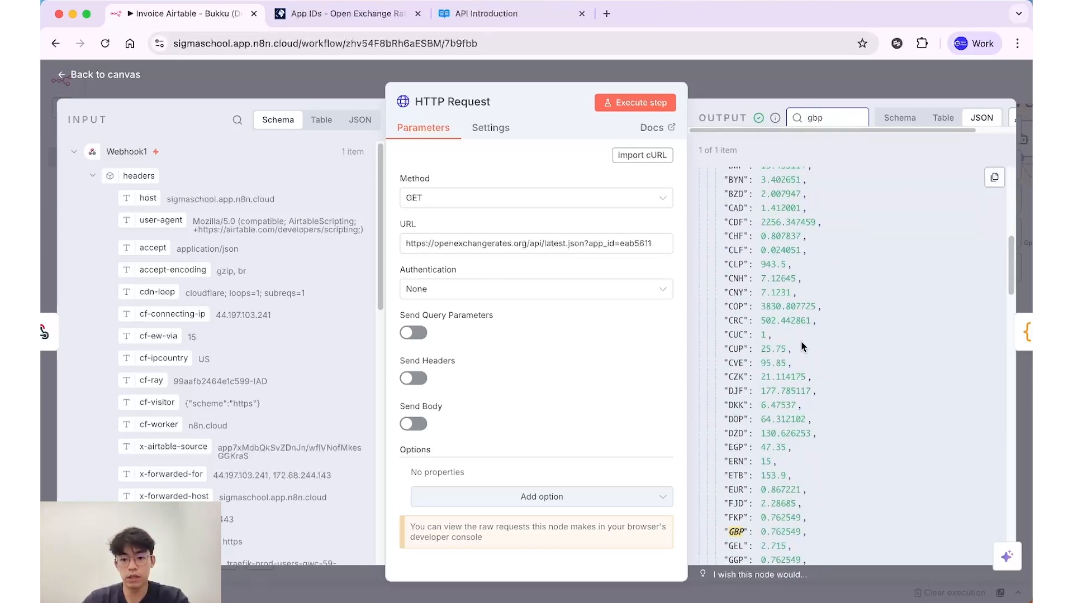
pyautogui.scroll(7, 800, 348)
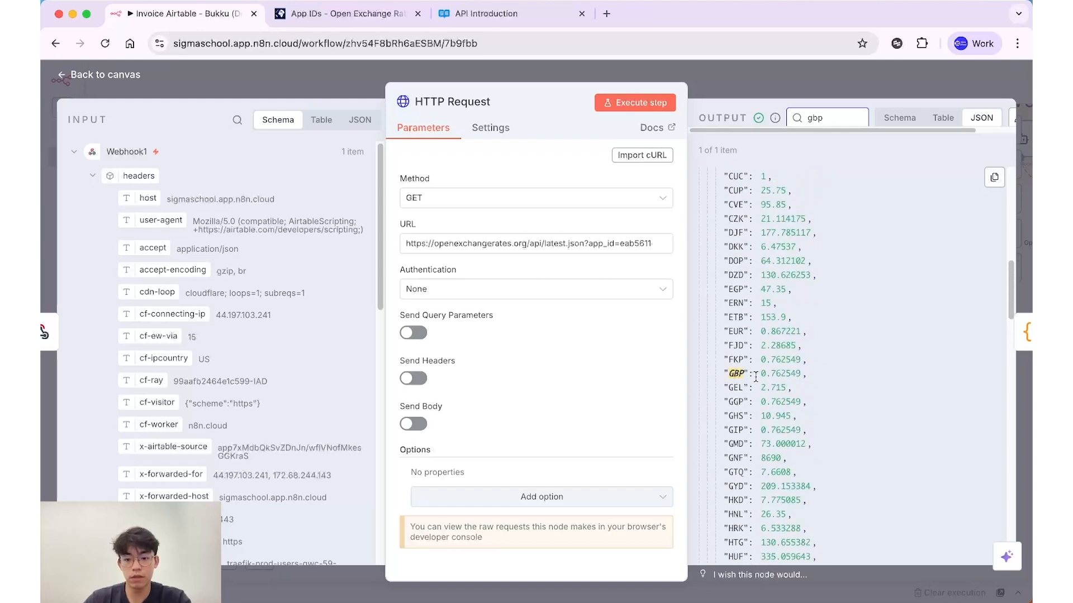
pyautogui.moveTo(729, 374); pyautogui.dragTo(814, 375)
pyautogui.scroll(-20, 760, 403)
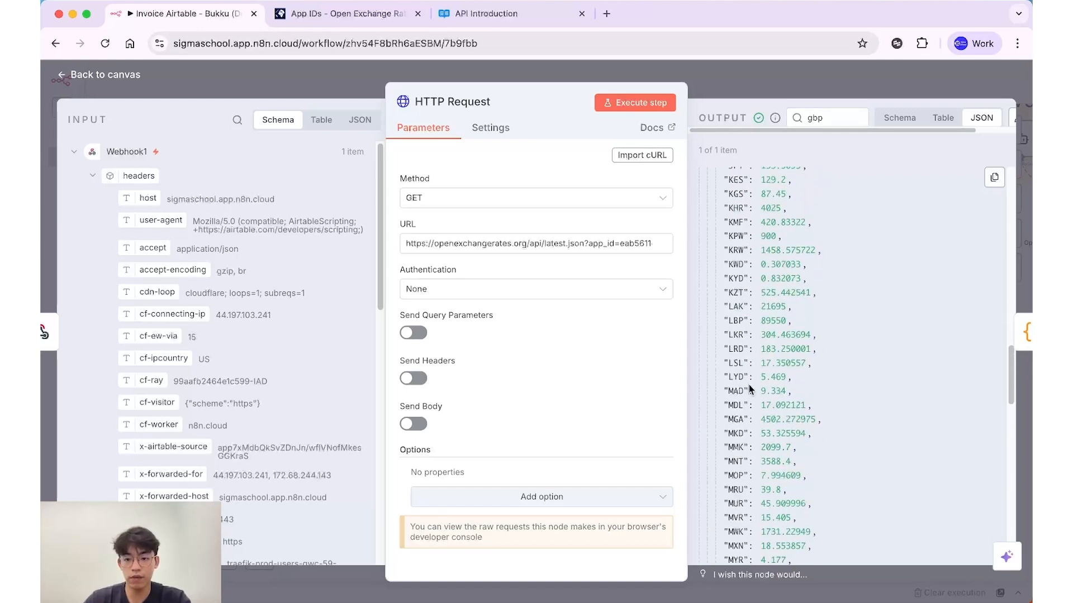
pyautogui.scroll(20, 757, 471)
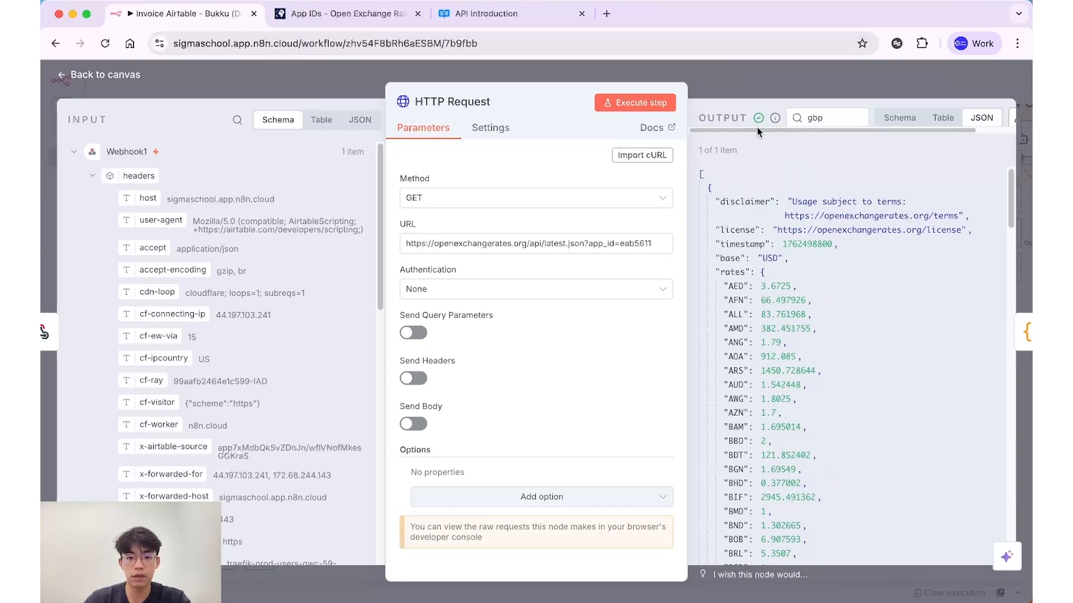
# Replace the Code in JavaScript node's default code with the prepared script that calculates the customer currency's exchange rate to MYR
pyautogui.click(728, 71)
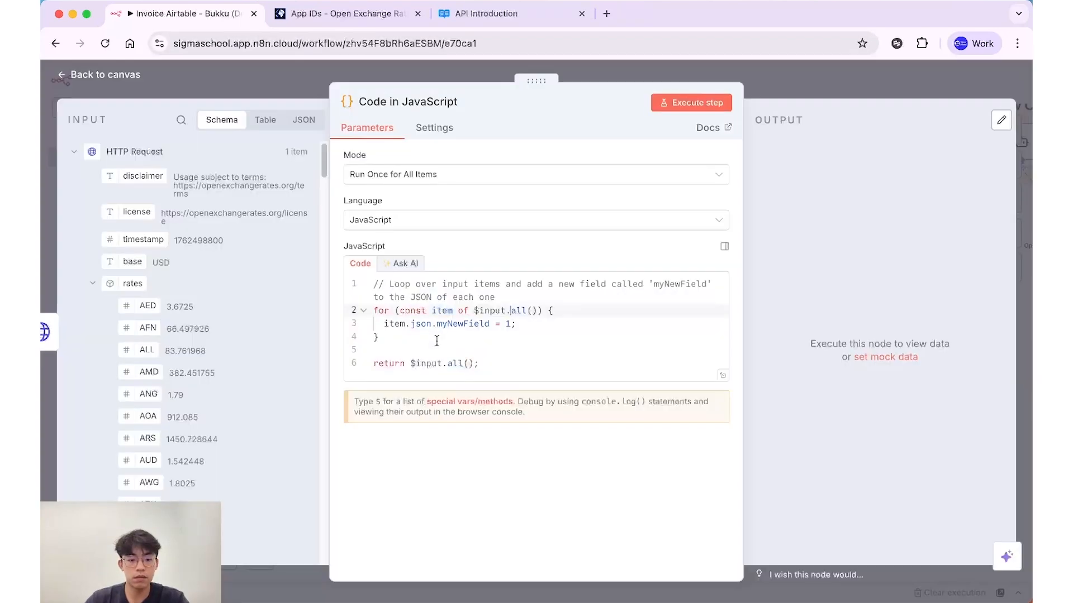
pyautogui.click(501, 338)
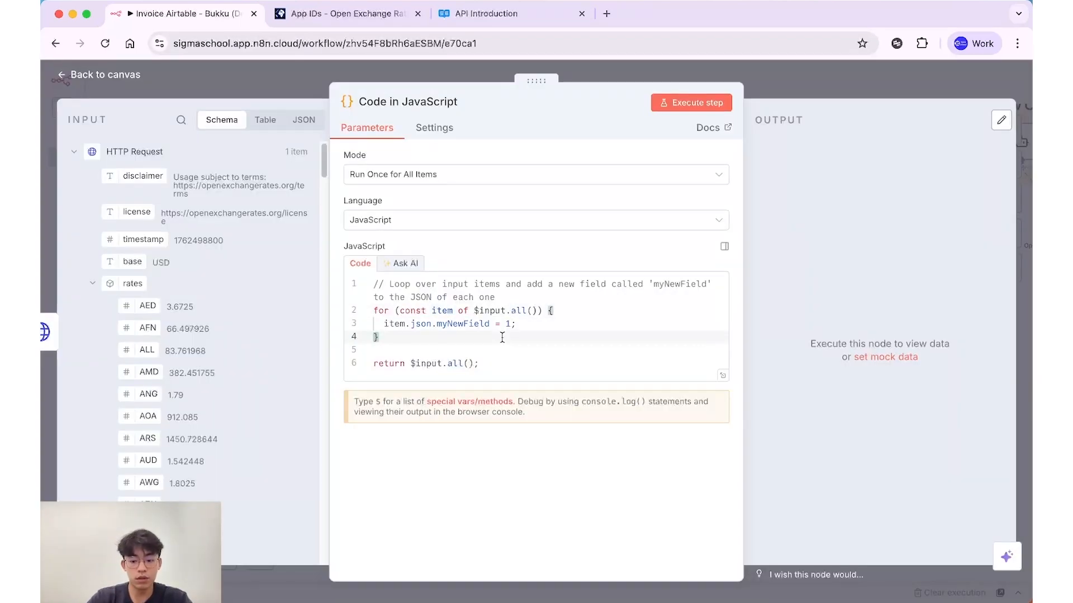
pyautogui.press('super+a')
pyautogui.press('super+v')
pyautogui.scroll(15, 538, 353)
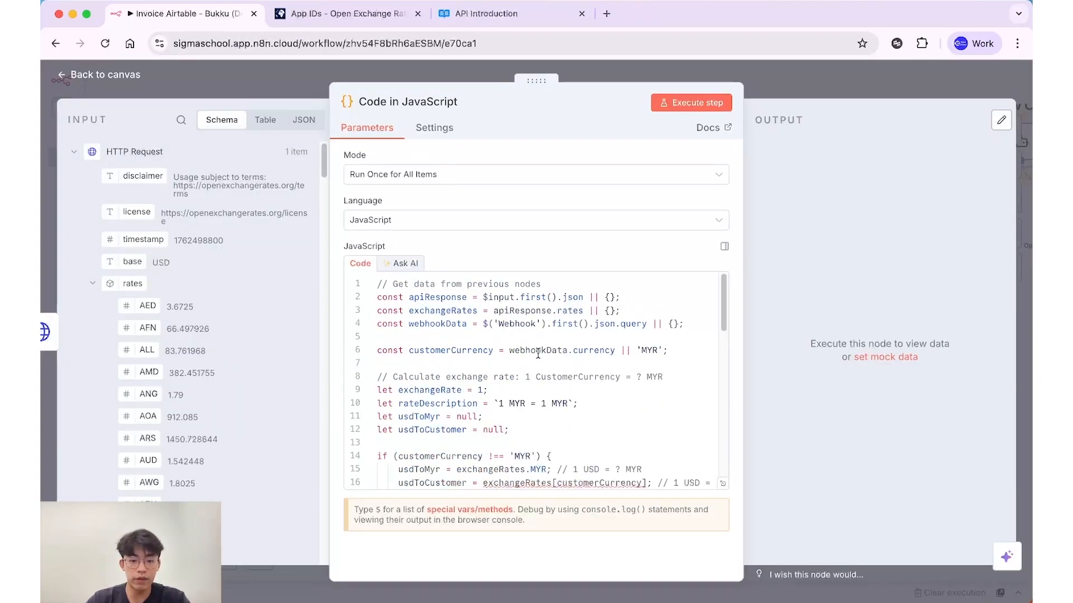
pyautogui.scroll(-10, 486, 410)
pyautogui.scroll(10, 486, 409)
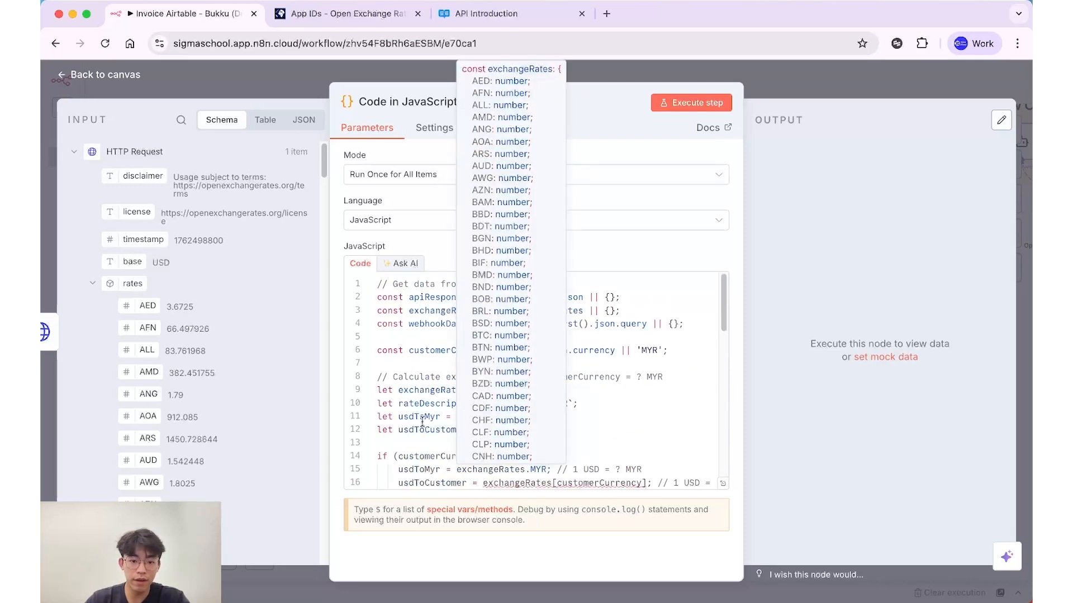
# Examine line 2 of the script, where apiResponse is read from $input.first().json
pyautogui.click(440, 377)
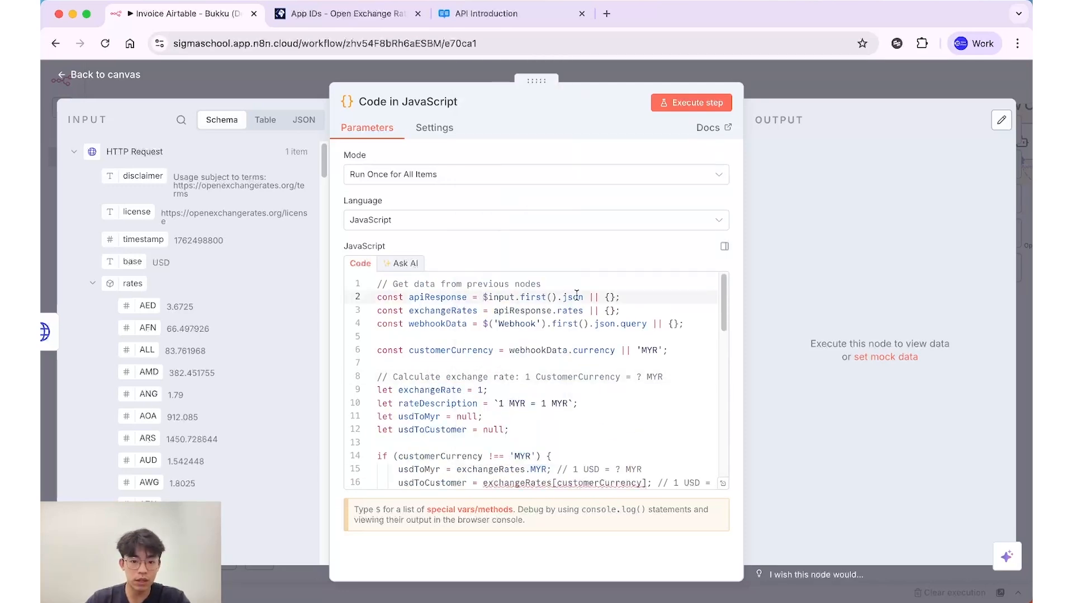
pyautogui.moveTo(586, 297); pyautogui.dragTo(380, 297)
pyautogui.click(376, 297)
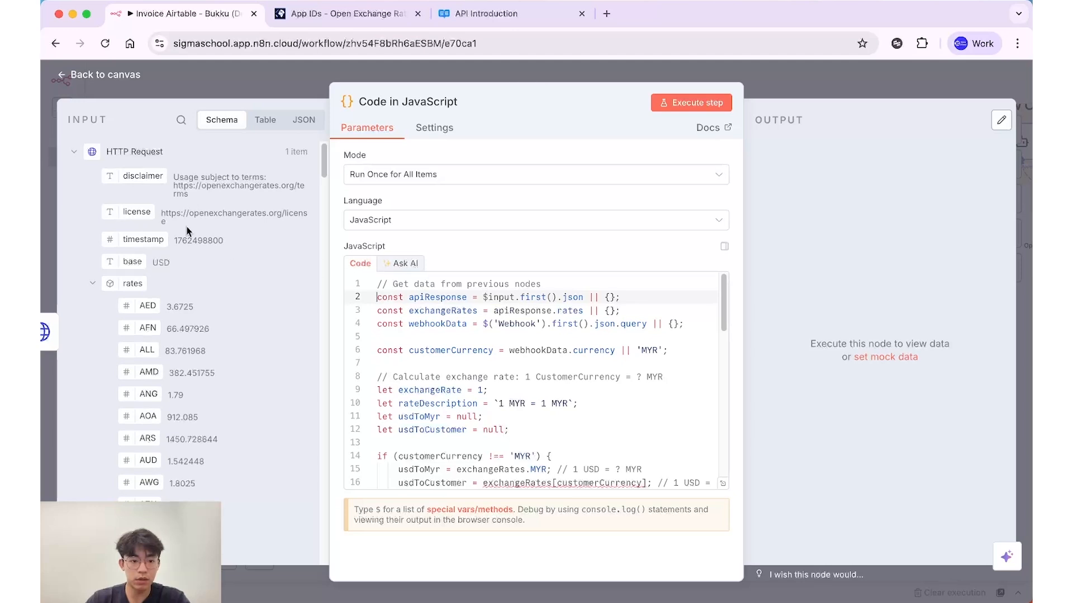
pyautogui.moveTo(381, 293); pyautogui.dragTo(639, 294)
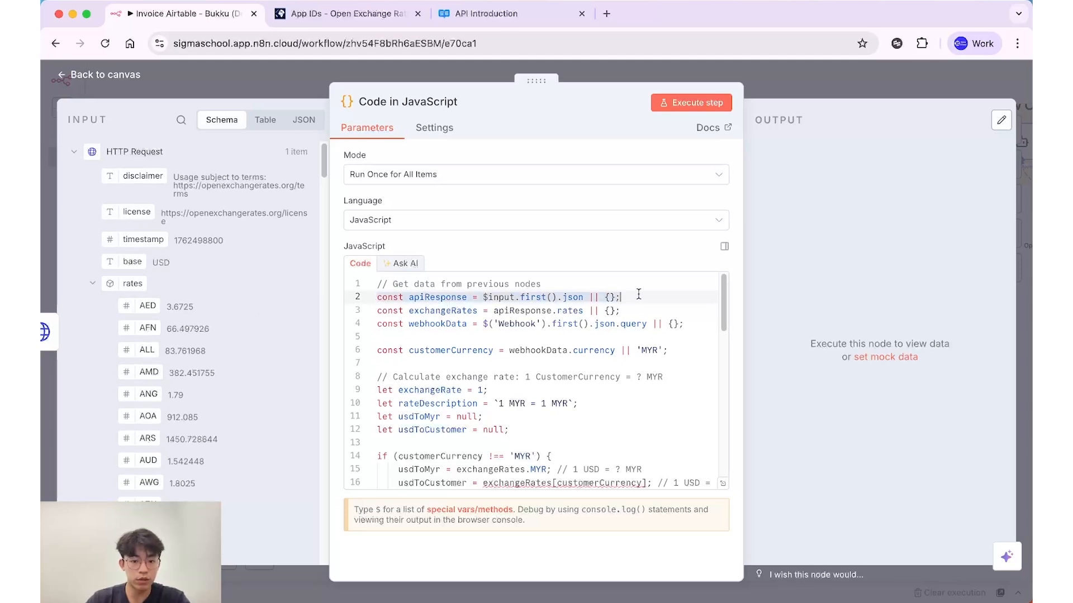
# Examine script lines 3 and 4, where exchangeRates is taken from apiResponse.rates and webhookData from the Webhook node's query
pyautogui.click(637, 296)
pyautogui.scroll(-1, 570, 333)
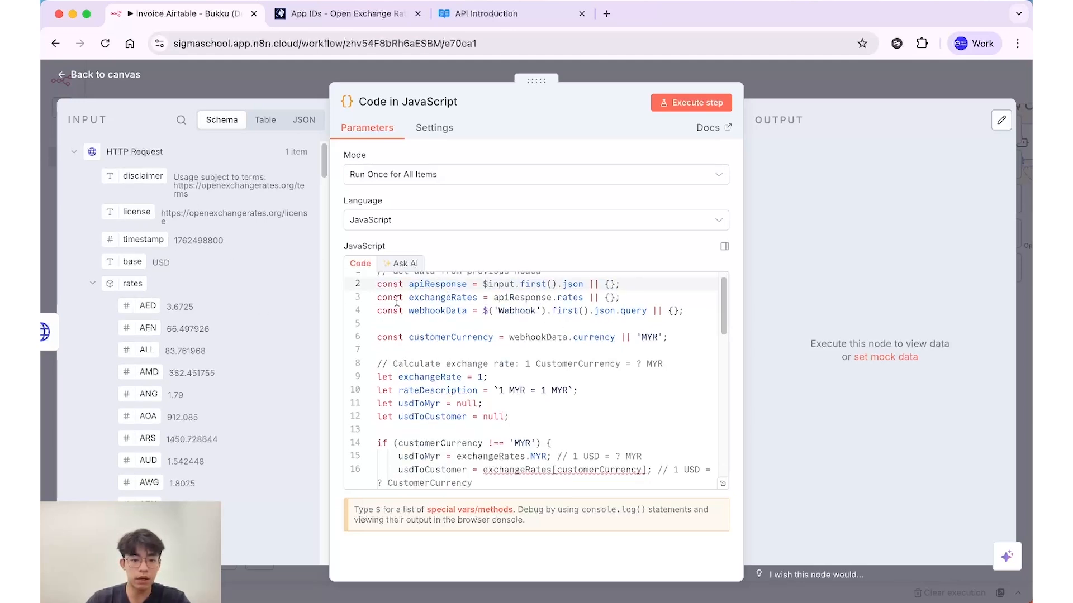
pyautogui.moveTo(378, 297); pyautogui.dragTo(448, 301)
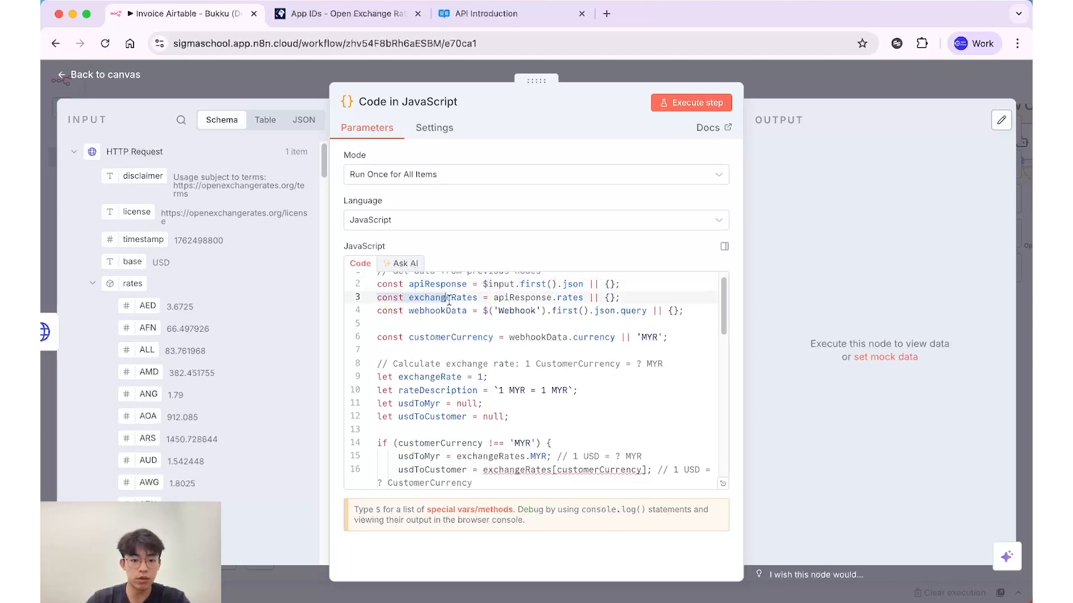
pyautogui.click(411, 337)
pyautogui.moveTo(381, 310); pyautogui.dragTo(641, 315)
pyautogui.click(634, 314)
pyautogui.click(375, 312)
pyautogui.click(641, 314)
pyautogui.scroll(-2, 603, 322)
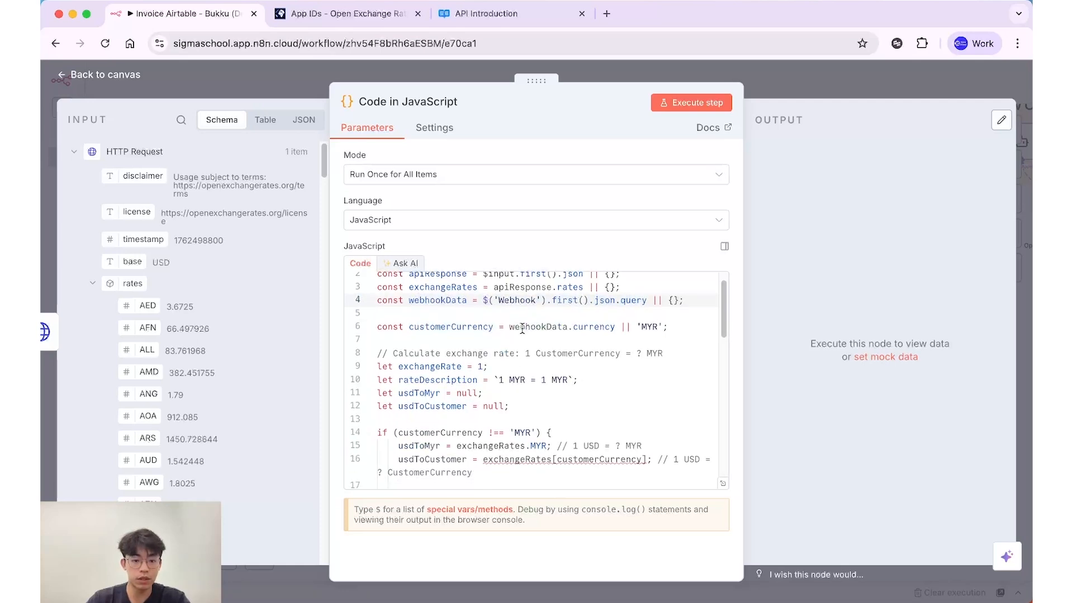
# Examine line 6, which sets customerCurrency from webhookData.currency with 'MYR' as the fallback
pyautogui.moveTo(385, 303); pyautogui.dragTo(504, 301)
pyautogui.click(636, 303)
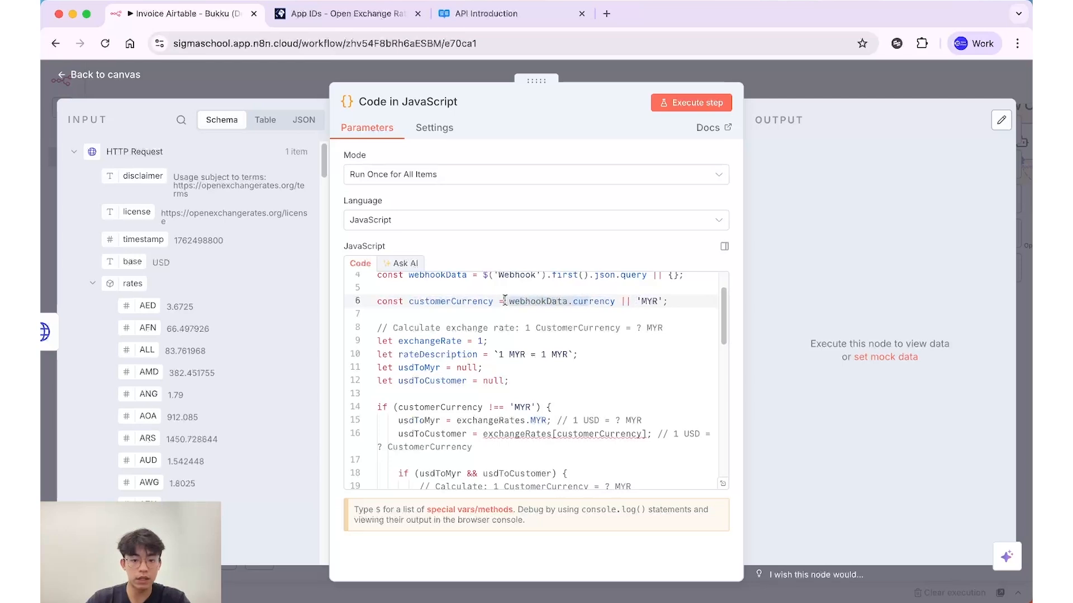
pyautogui.click(633, 301)
pyautogui.moveTo(639, 301); pyautogui.dragTo(663, 301)
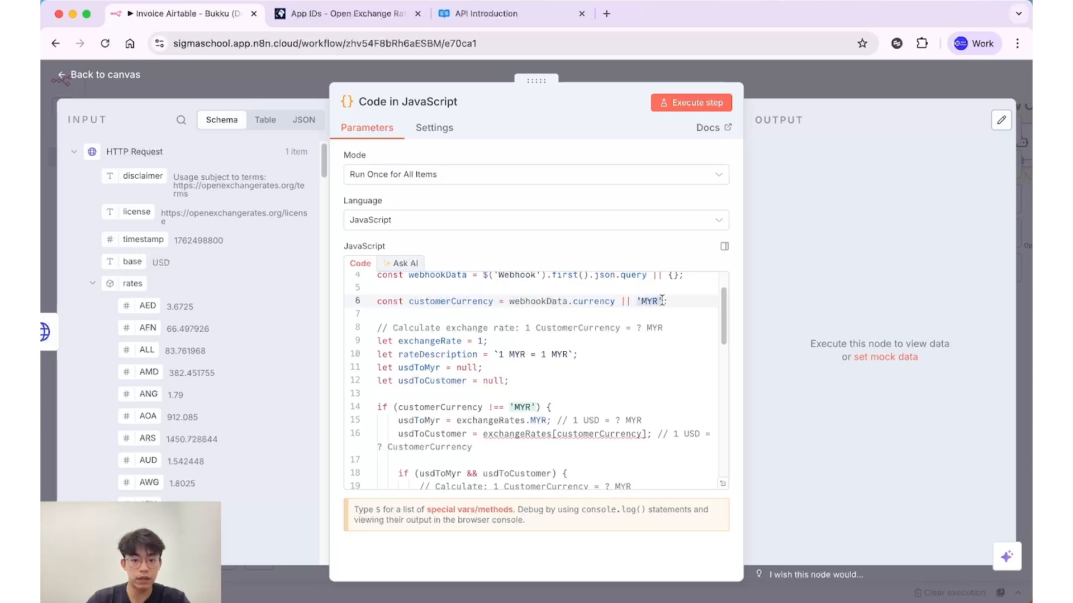
pyautogui.click(662, 301)
pyautogui.scroll(-3, 621, 358)
pyautogui.scroll(3, 620, 358)
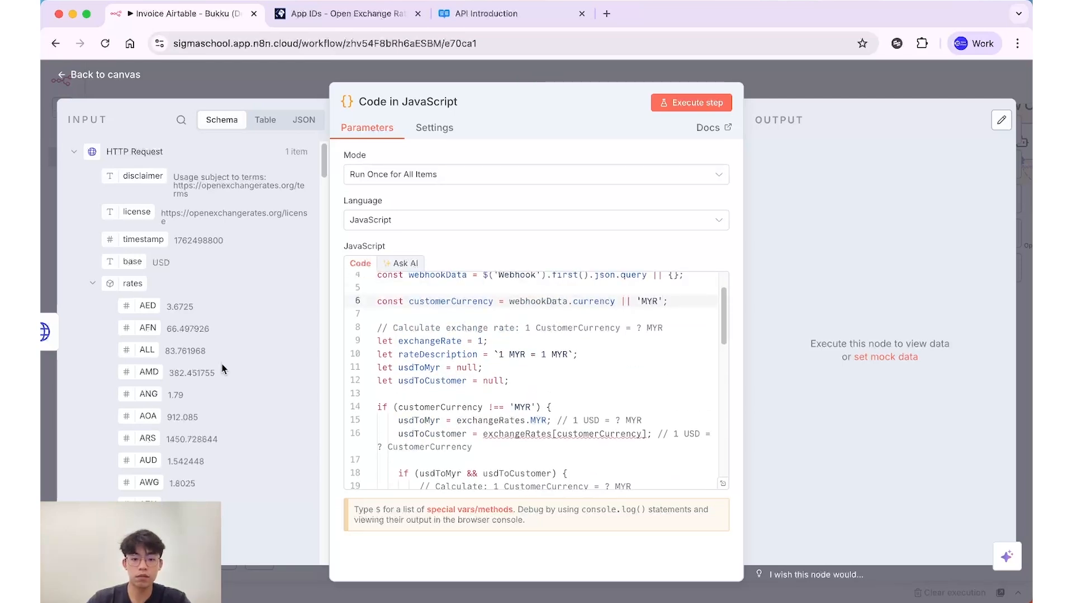
# Examine the initial values of exchangeRate, rateDescription, usdToMyr and usdToCustomer on lines 9 to 12
pyautogui.click(615, 380)
pyautogui.scroll(1, 447, 358)
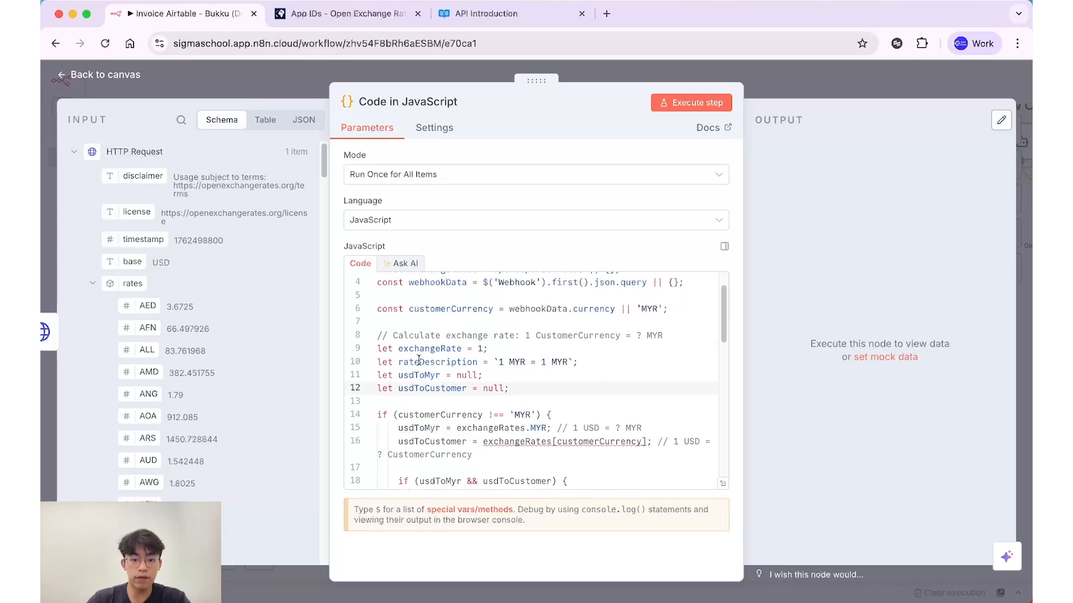
pyautogui.moveTo(396, 348); pyautogui.dragTo(458, 354)
pyautogui.click(443, 363)
pyautogui.moveTo(379, 349); pyautogui.dragTo(492, 359)
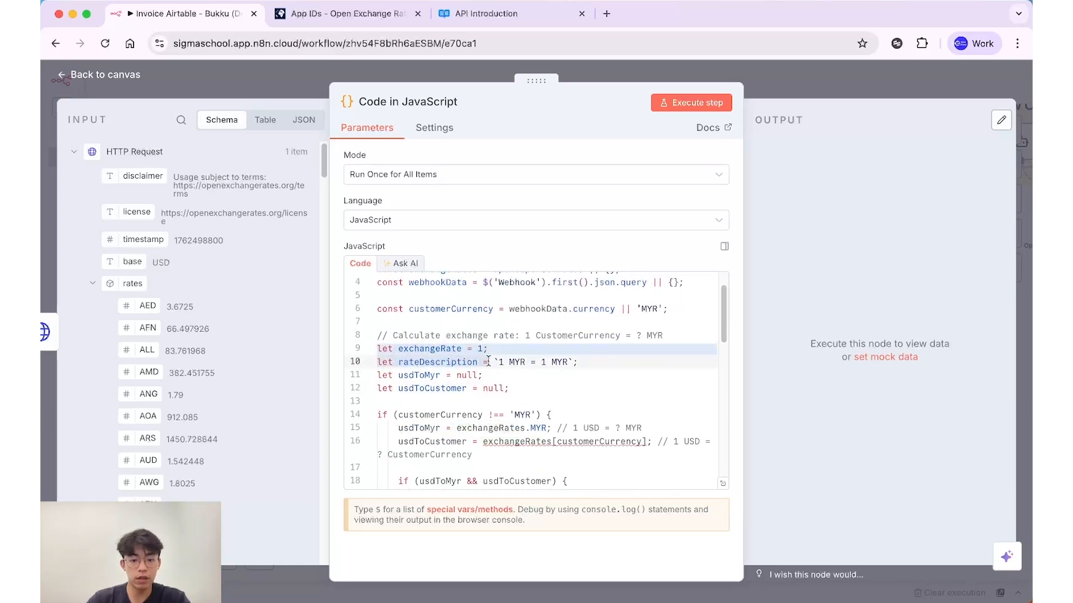
pyautogui.click(488, 362)
pyautogui.click(499, 387)
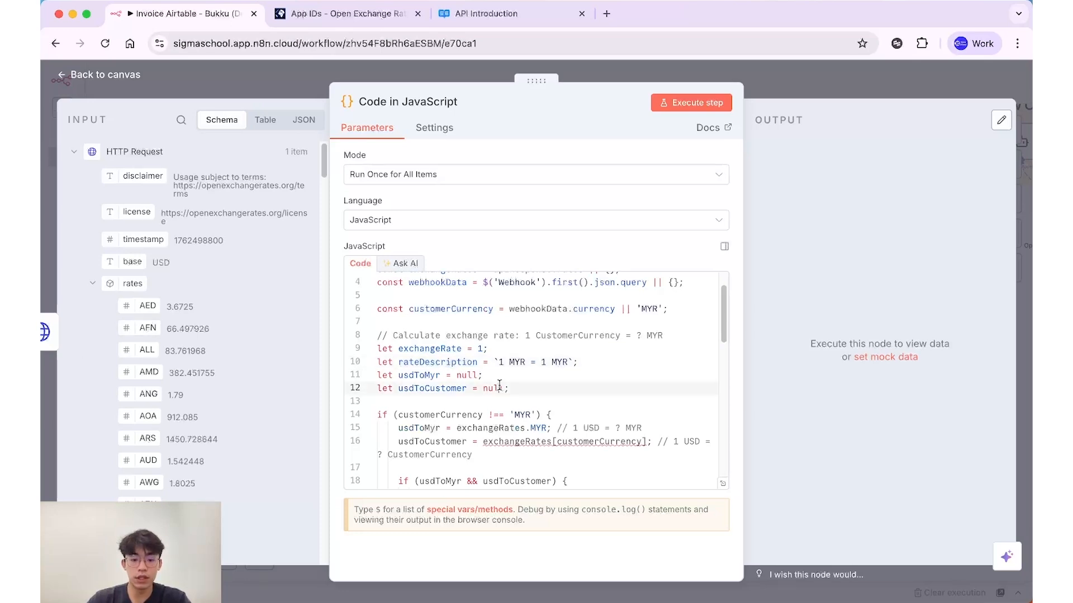
pyautogui.moveTo(377, 362); pyautogui.dragTo(481, 376)
pyautogui.click(378, 350)
pyautogui.click(481, 375)
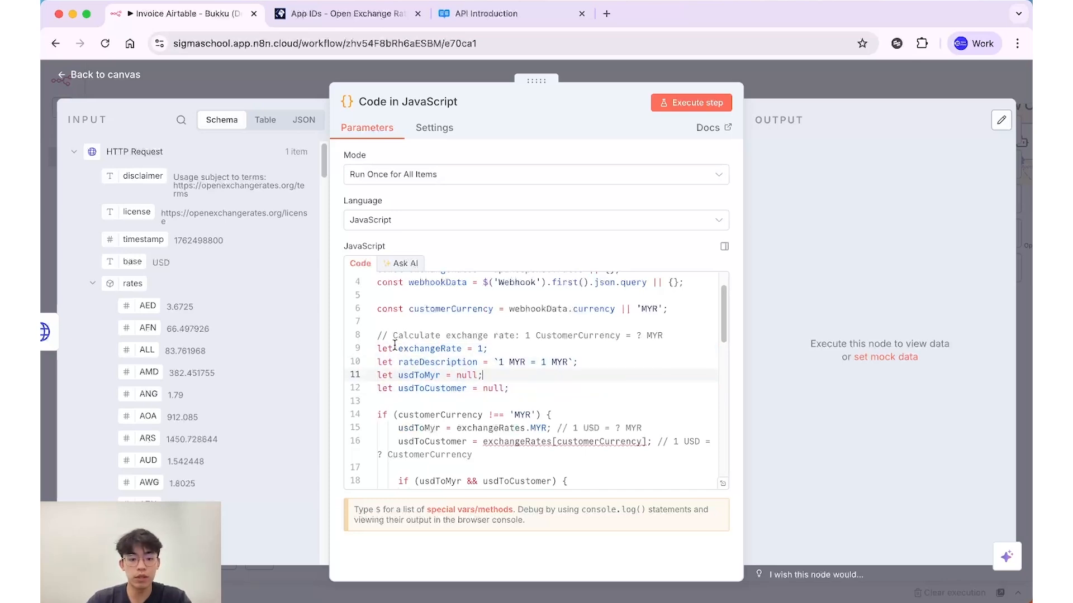
pyautogui.moveTo(394, 346); pyautogui.dragTo(485, 353)
pyautogui.click(479, 366)
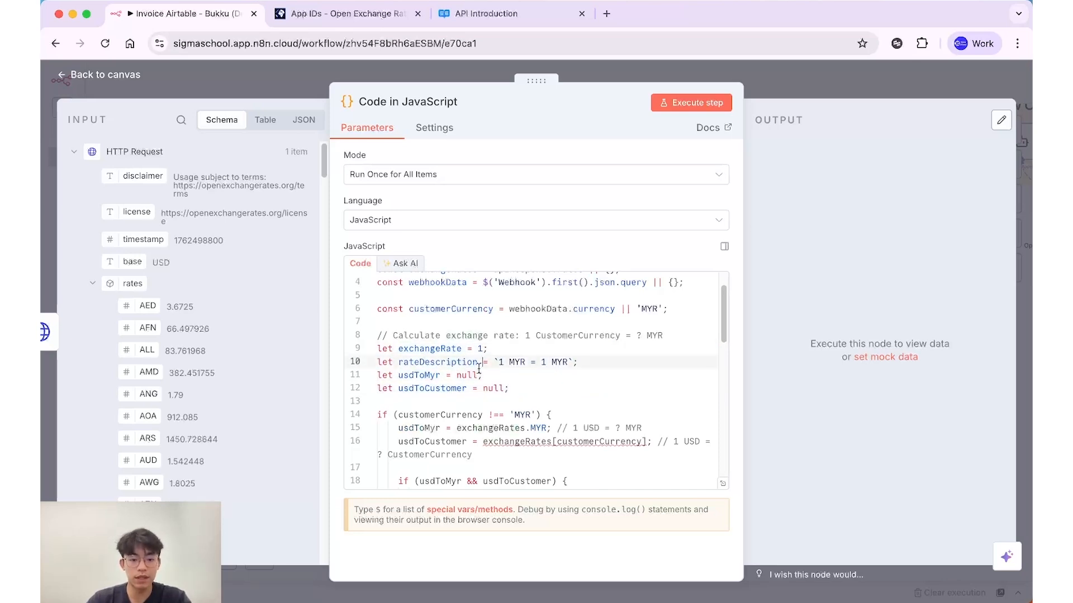
pyautogui.click(507, 372)
# Examine the non-MYR condition on lines 14 to 16, where usdToMyr and usdToCustomer are read from exchangeRates
pyautogui.scroll(-2, 497, 375)
pyautogui.scroll(-1, 391, 387)
pyautogui.click(431, 356)
pyautogui.moveTo(394, 369); pyautogui.dragTo(482, 408)
pyautogui.click(482, 408)
pyautogui.doubleClick(433, 383)
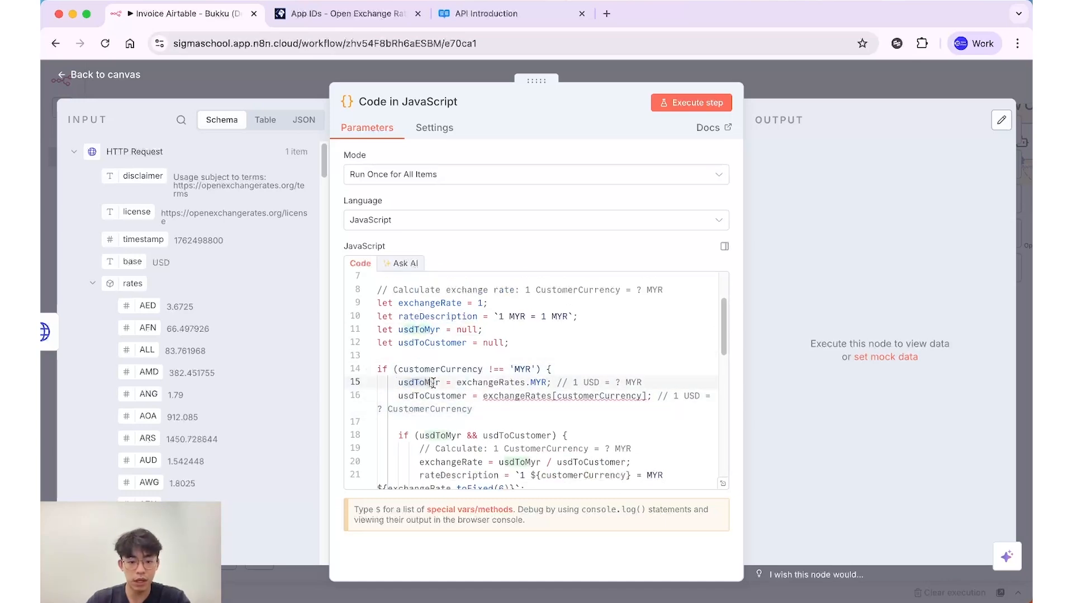
pyautogui.click(434, 382)
pyautogui.doubleClick(462, 383)
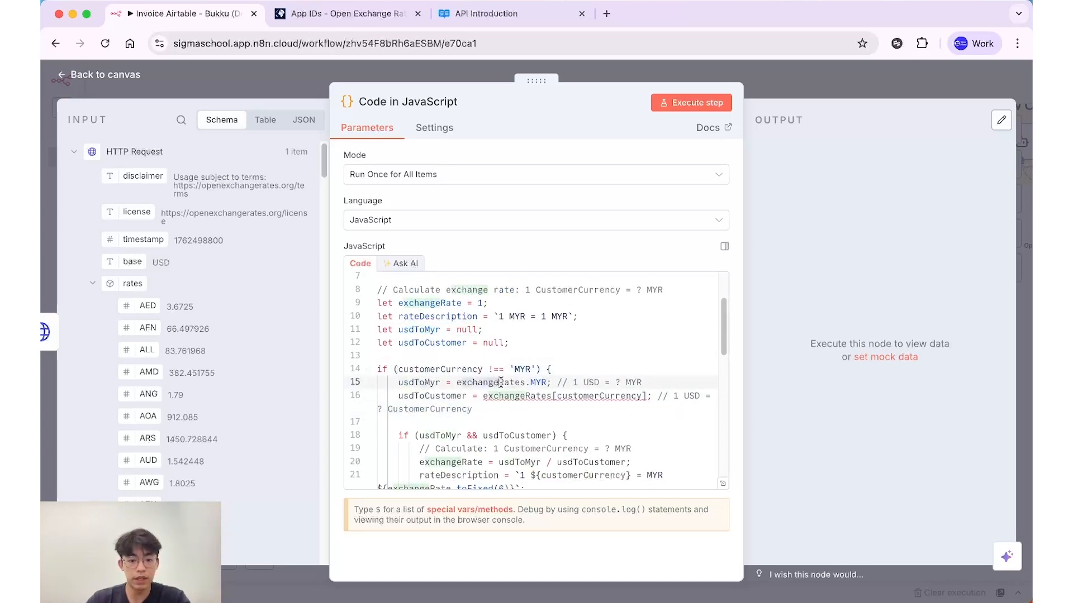
pyautogui.click(499, 383)
pyautogui.moveTo(573, 383); pyautogui.dragTo(643, 383)
pyautogui.click(559, 430)
pyautogui.click(498, 396)
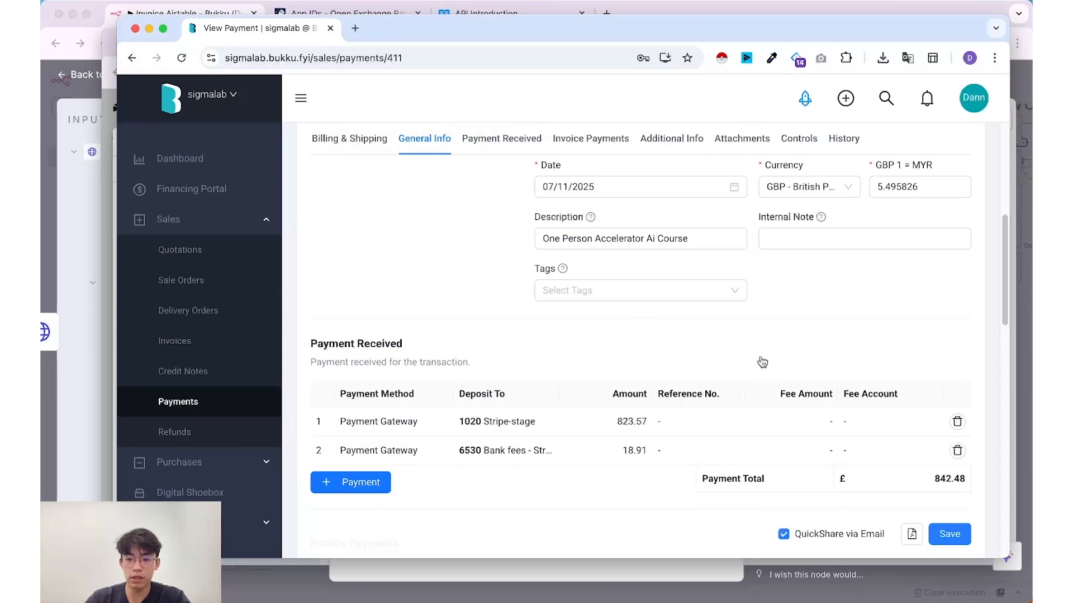
# Switch to the Bukku payment record and examine its GBP 1 = MYR exchange rate field in General Info
pyautogui.click(920, 328)
pyautogui.click(911, 364)
pyautogui.scroll(-1, 911, 363)
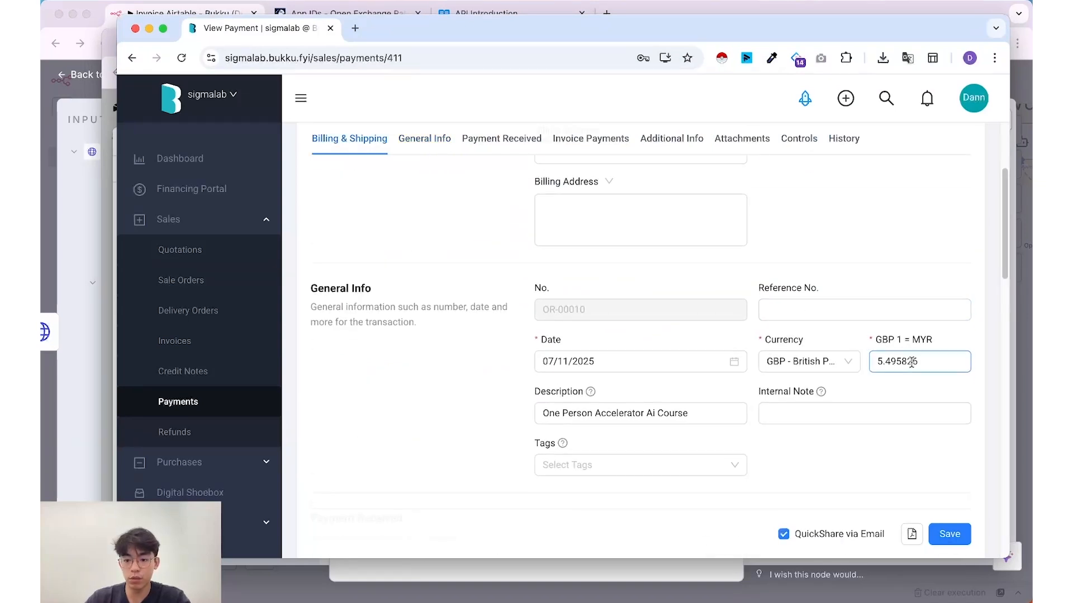
pyautogui.moveTo(876, 347); pyautogui.dragTo(935, 342)
pyautogui.click(929, 342)
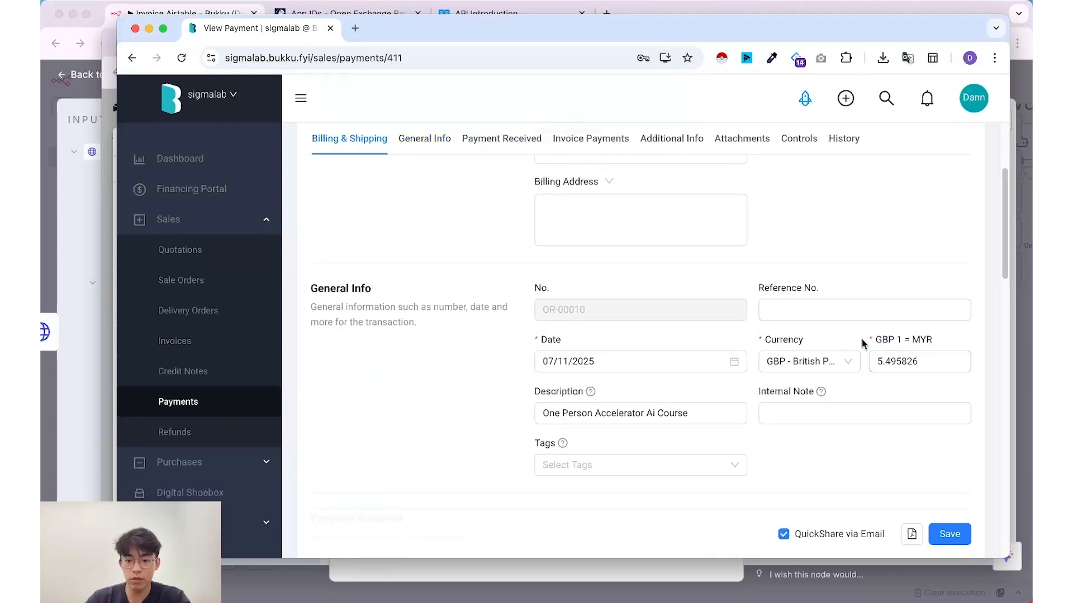
pyautogui.moveTo(862, 343); pyautogui.dragTo(906, 348)
pyautogui.click(938, 345)
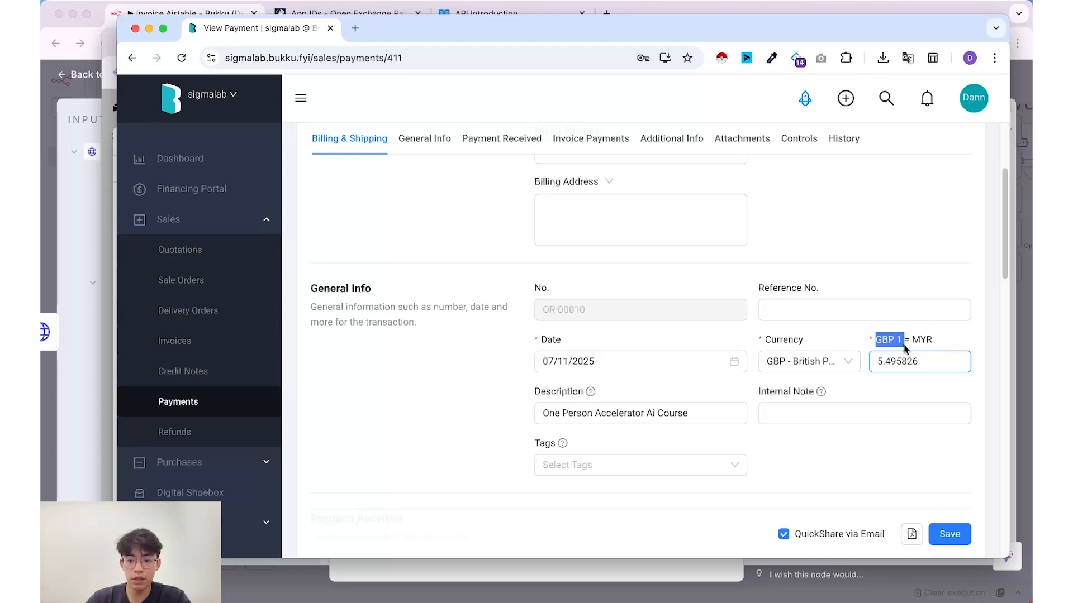
pyautogui.doubleClick(913, 345)
pyautogui.click(932, 346)
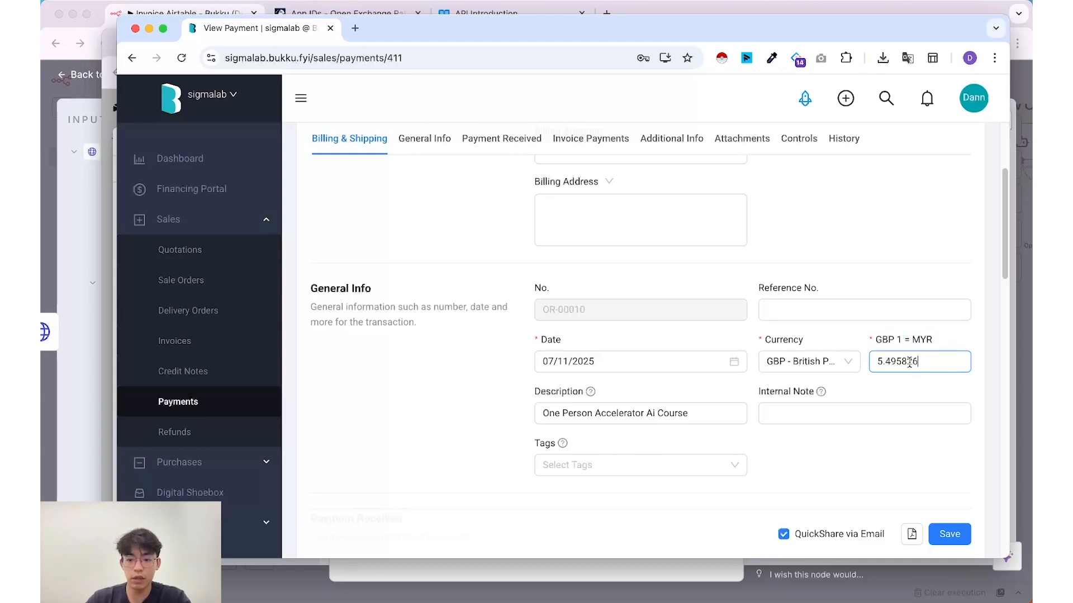
pyautogui.doubleClick(907, 363)
pyautogui.click(898, 395)
pyautogui.scroll(-1, 893, 358)
pyautogui.click(907, 342)
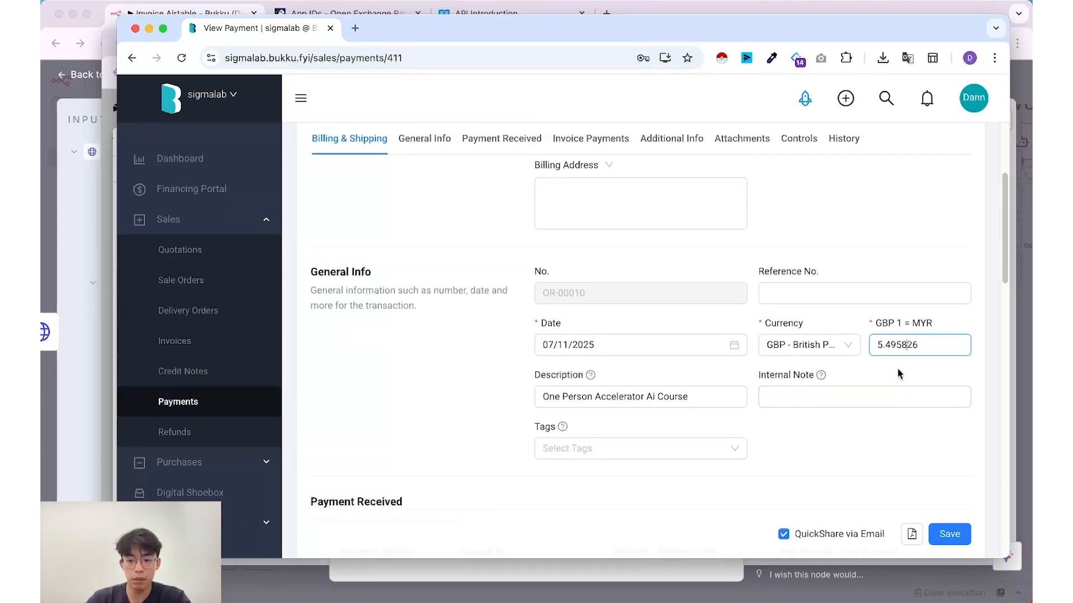
pyautogui.click(892, 393)
pyautogui.scroll(-1, 883, 386)
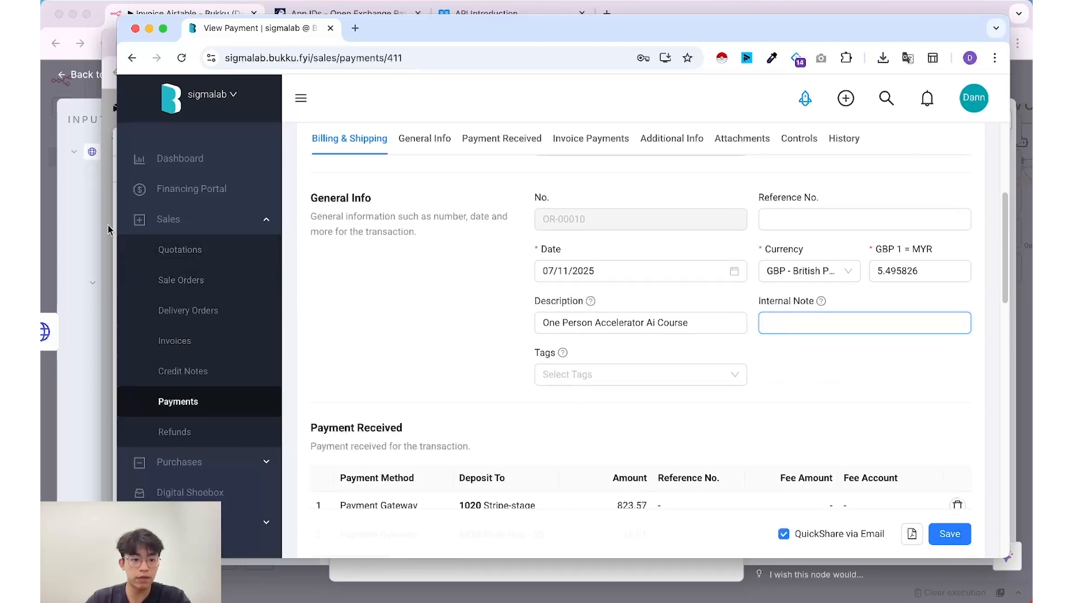
# Return to the n8n Code node and examine lines 18 to 22, where usdToMyr is divided by usdToCustomer and rateDescription is built
pyautogui.click(108, 226)
pyautogui.click(85, 219)
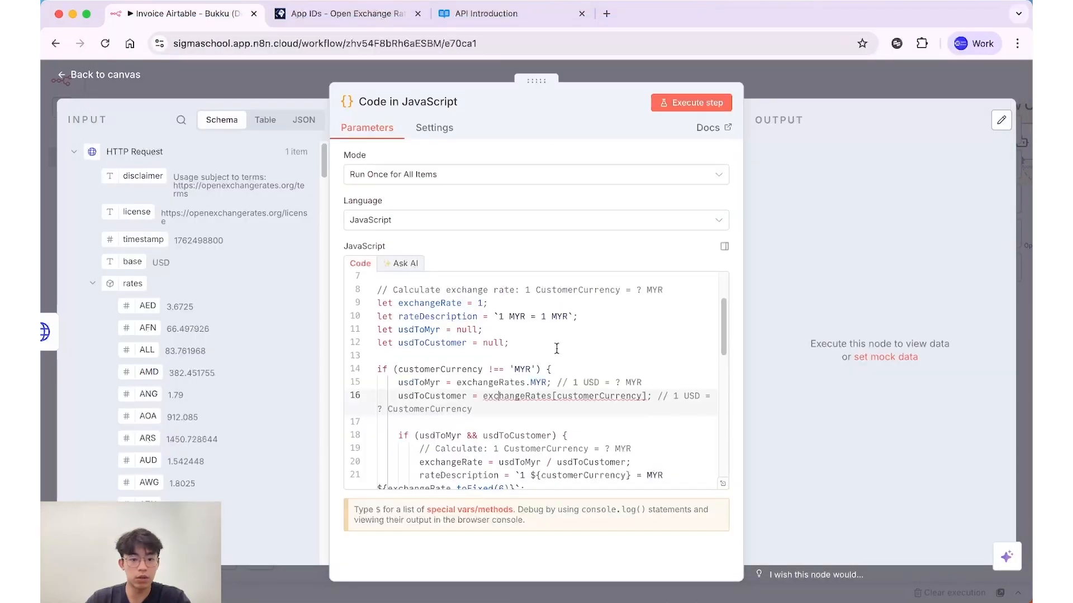
pyautogui.scroll(-2, 538, 375)
pyautogui.scroll(-1, 533, 344)
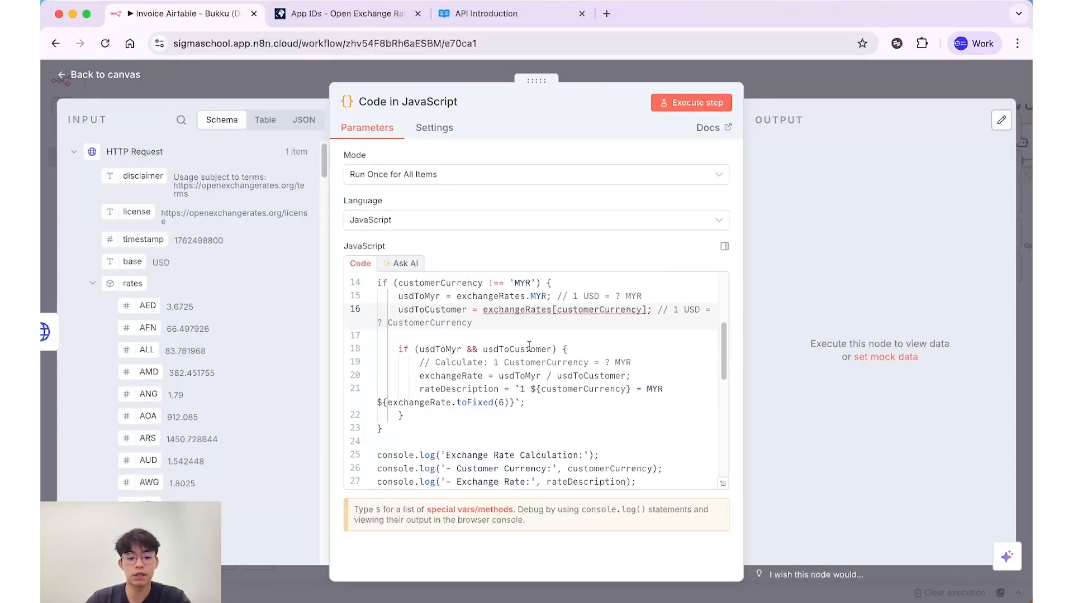
pyautogui.scroll(-1, 517, 346)
pyautogui.click(470, 366)
pyautogui.moveTo(416, 340); pyautogui.dragTo(534, 396)
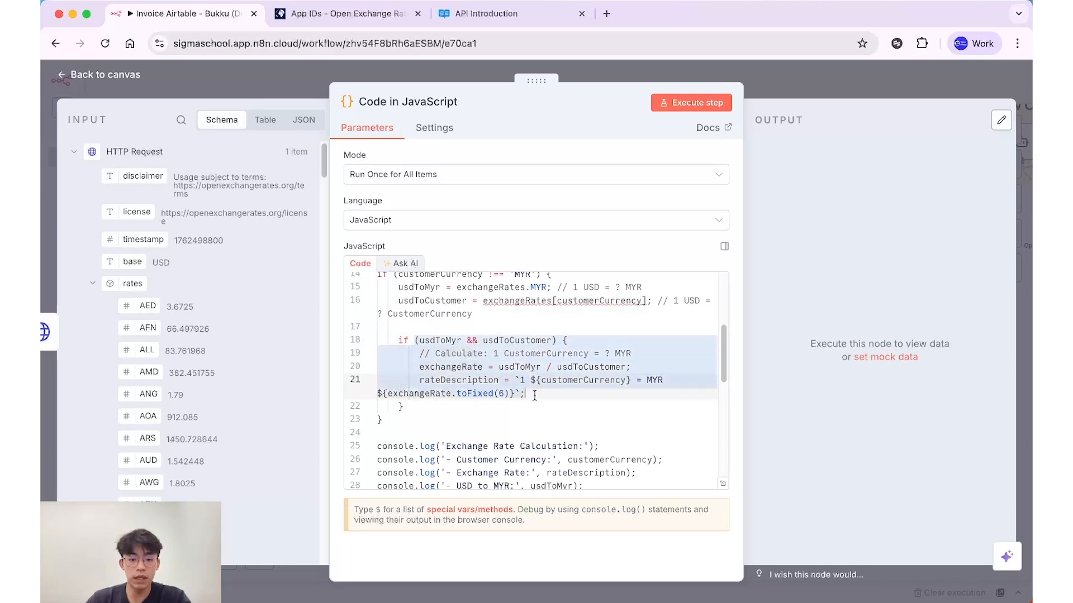
pyautogui.click(534, 395)
pyautogui.scroll(-1, 563, 407)
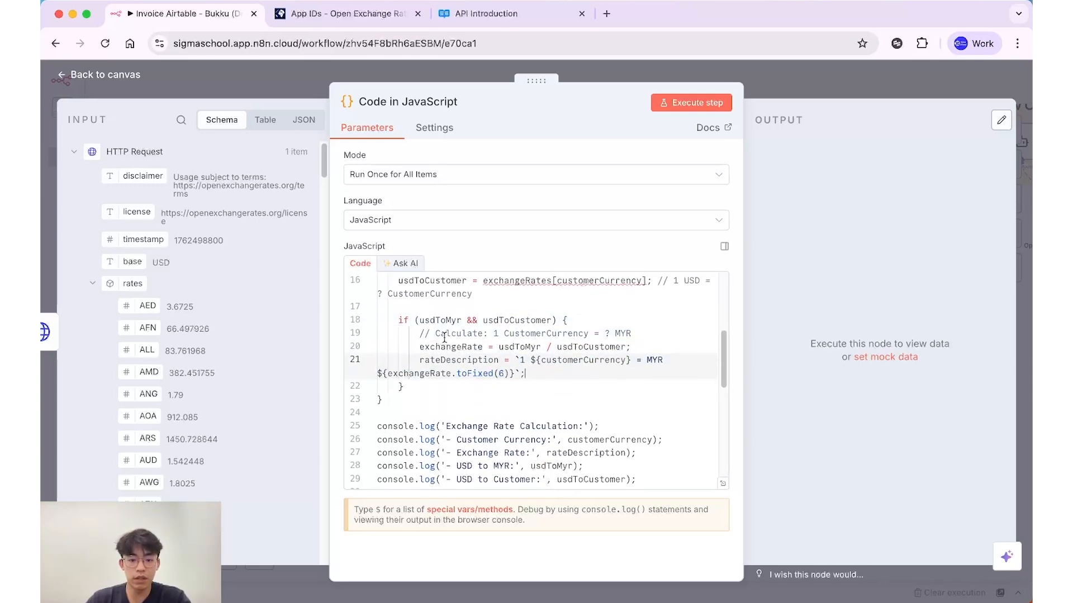
pyautogui.moveTo(397, 320); pyautogui.dragTo(490, 380)
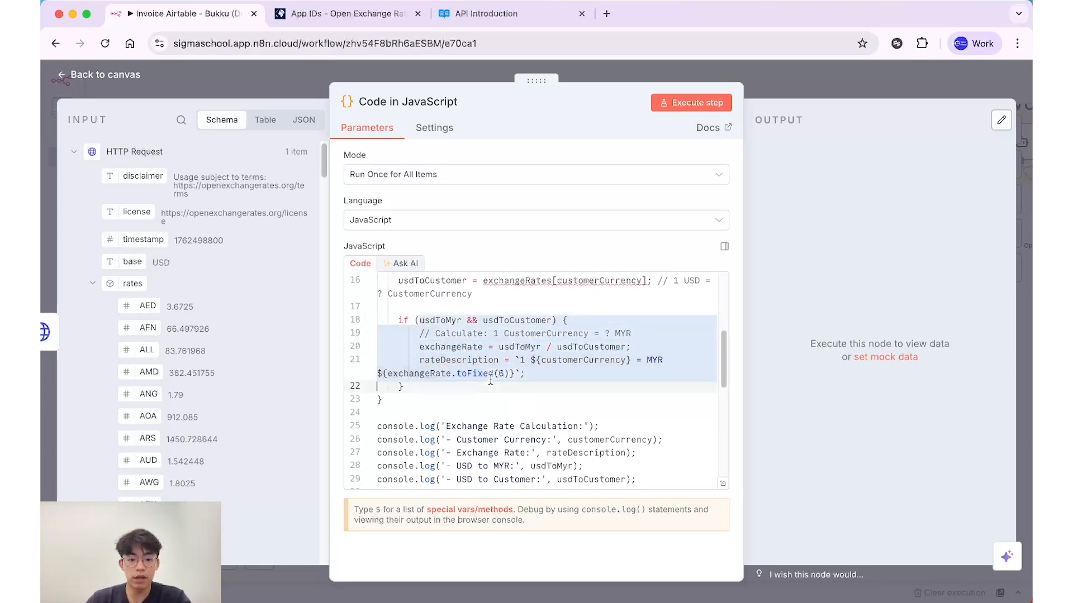
pyautogui.click(490, 381)
pyautogui.moveTo(432, 319)
pyautogui.mouseDown()
pyautogui.moveTo(503, 368)
pyautogui.moveTo(522, 361)
pyautogui.moveTo(446, 321)
pyautogui.mouseUp()
pyautogui.click(505, 370)
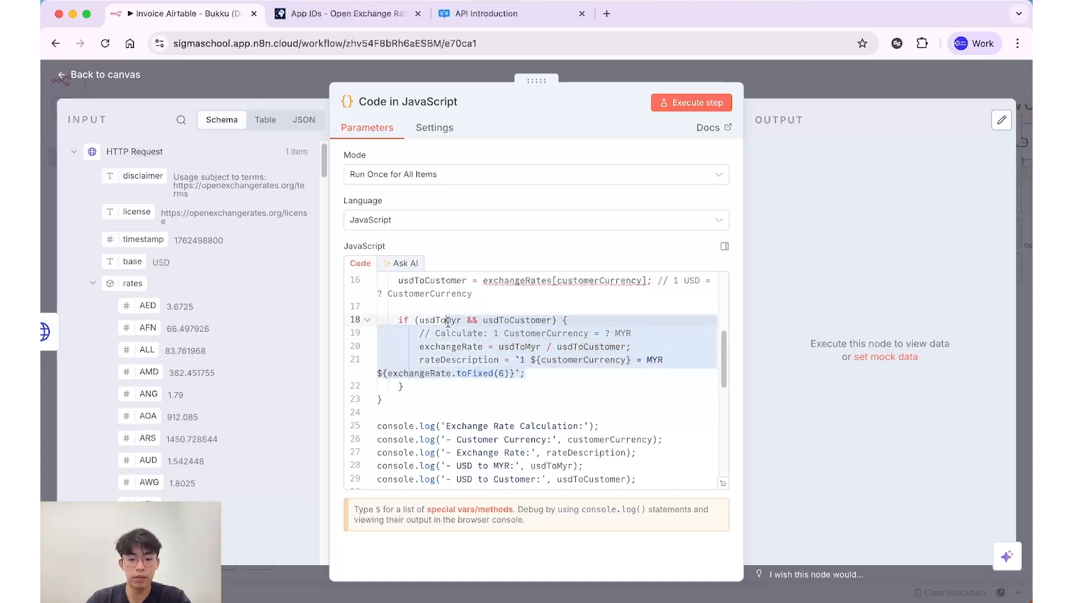
pyautogui.click(445, 321)
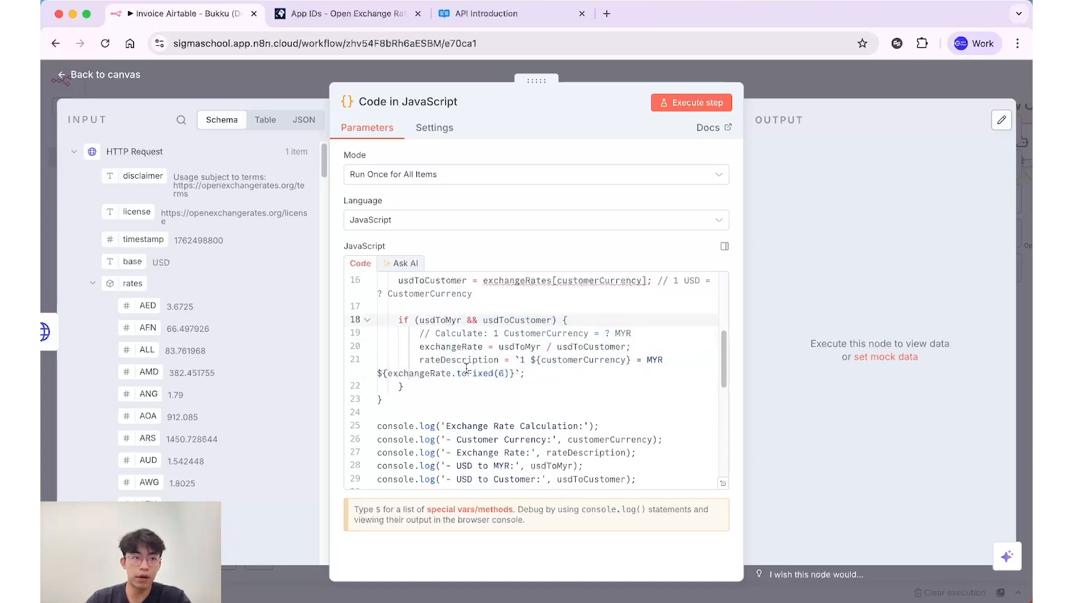
pyautogui.moveTo(466, 368)
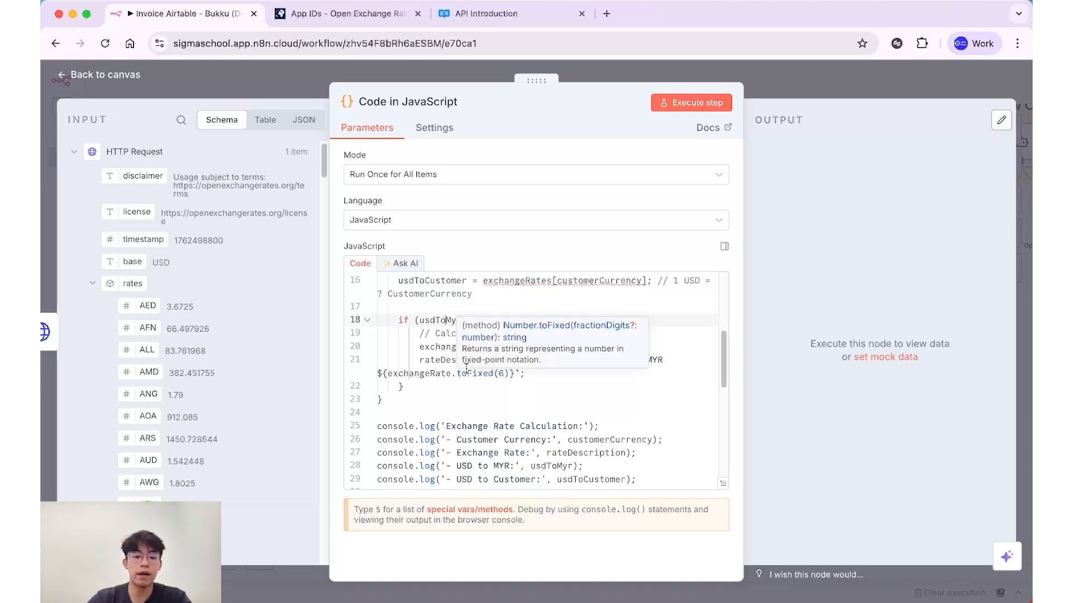
pyautogui.click(537, 393)
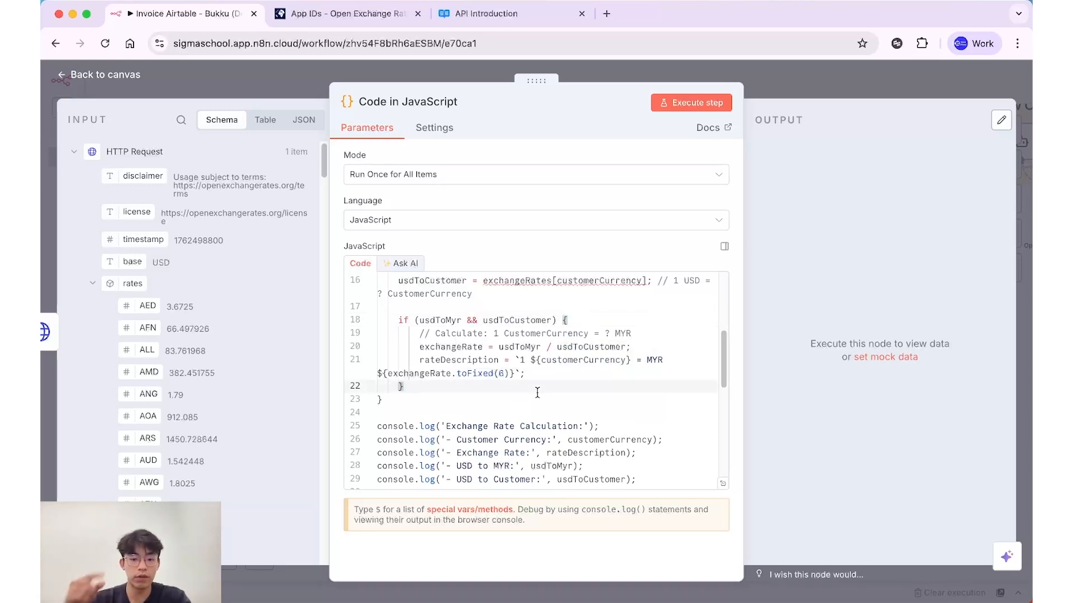
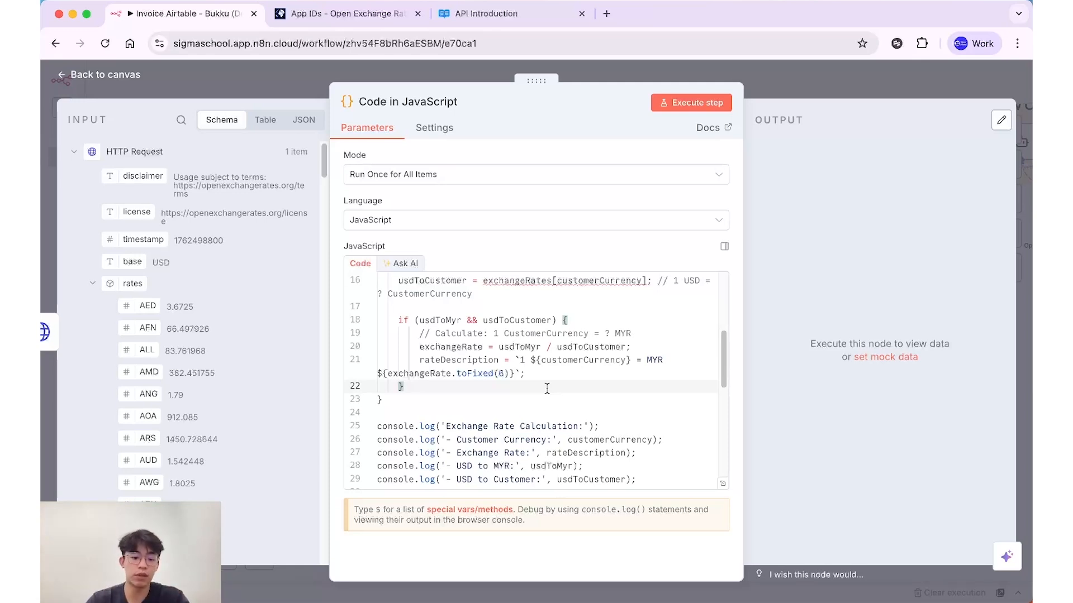
pyautogui.click(529, 376)
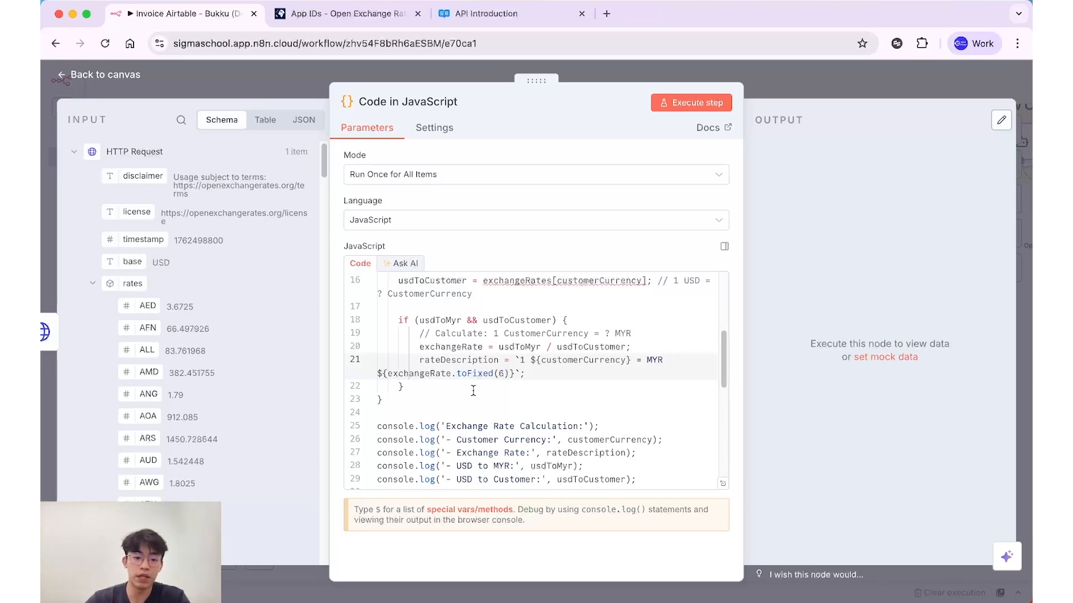
# Review the console.log statements and the returned JSON object, including its exchange rate, raw rate and debug fields
pyautogui.scroll(-3, 472, 391)
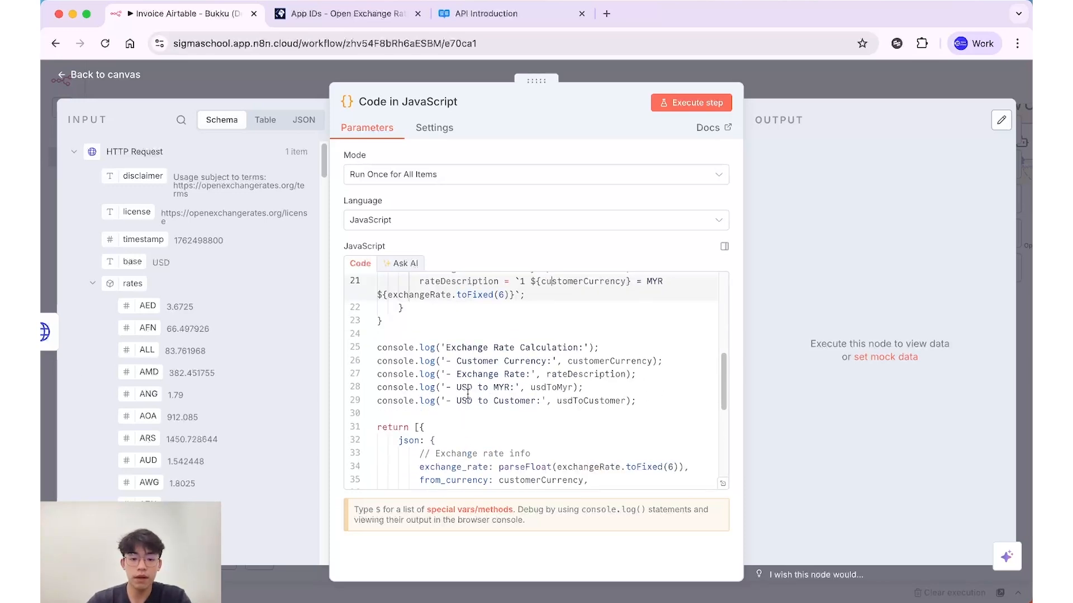
pyautogui.click(442, 404)
pyautogui.scroll(-2, 488, 400)
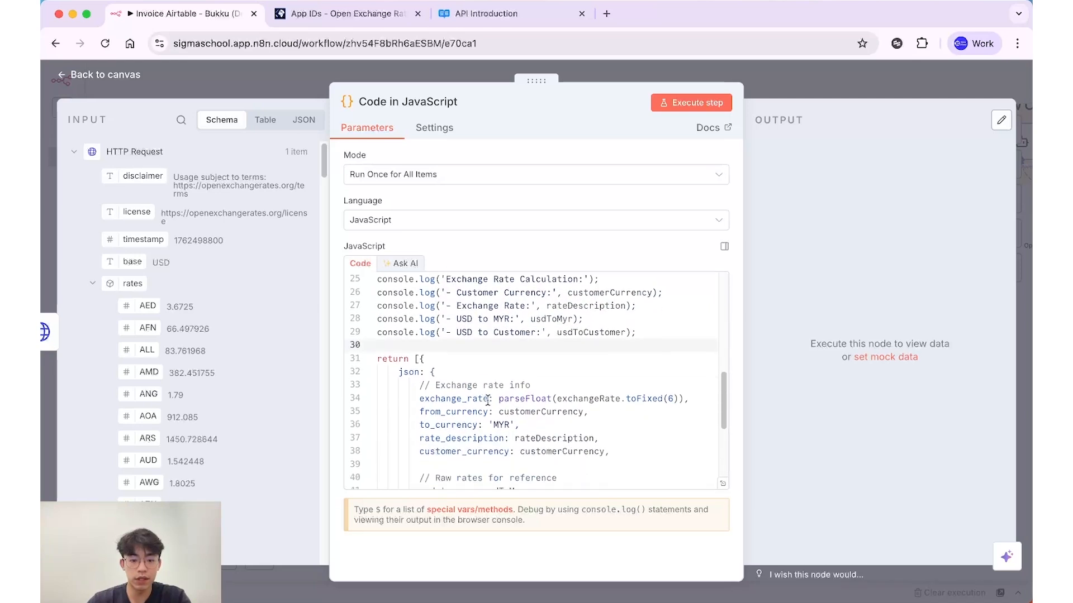
pyautogui.scroll(-2, 515, 403)
pyautogui.scroll(3, 474, 347)
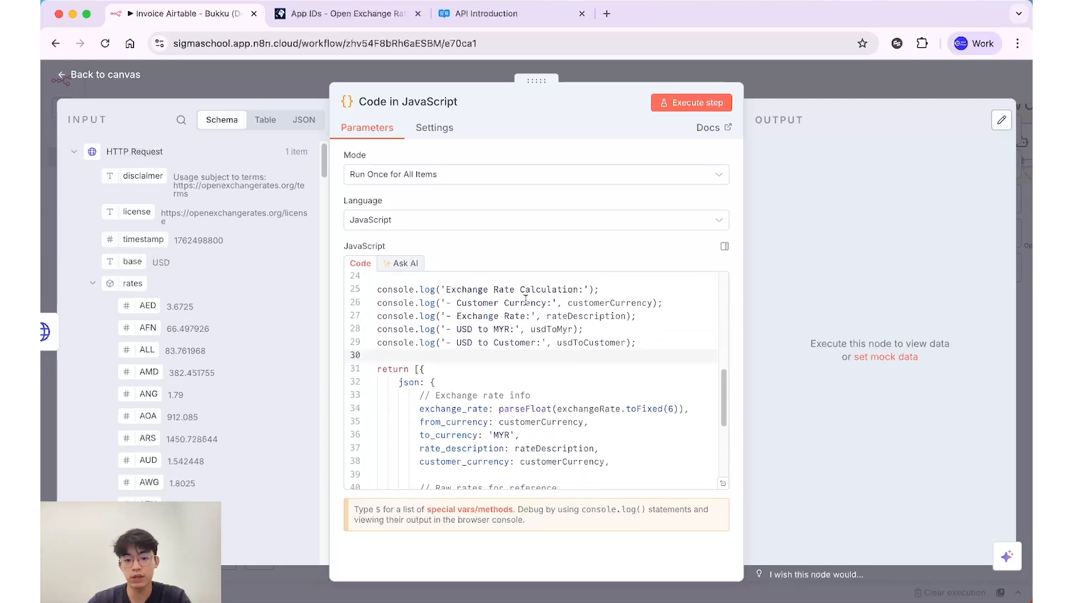
pyautogui.click(542, 342)
pyautogui.scroll(-2, 518, 386)
pyautogui.scroll(-3, 540, 358)
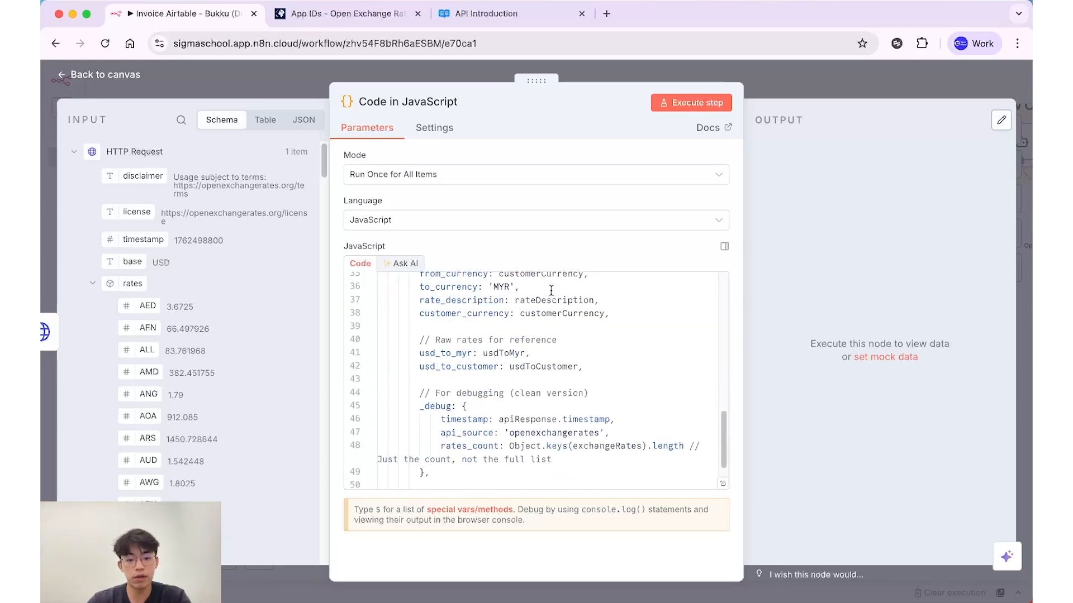
# Try to execute the Code in JavaScript node with its current exchange rate script
pyautogui.press('super+Return')
pyautogui.scroll(-2, 546, 403)
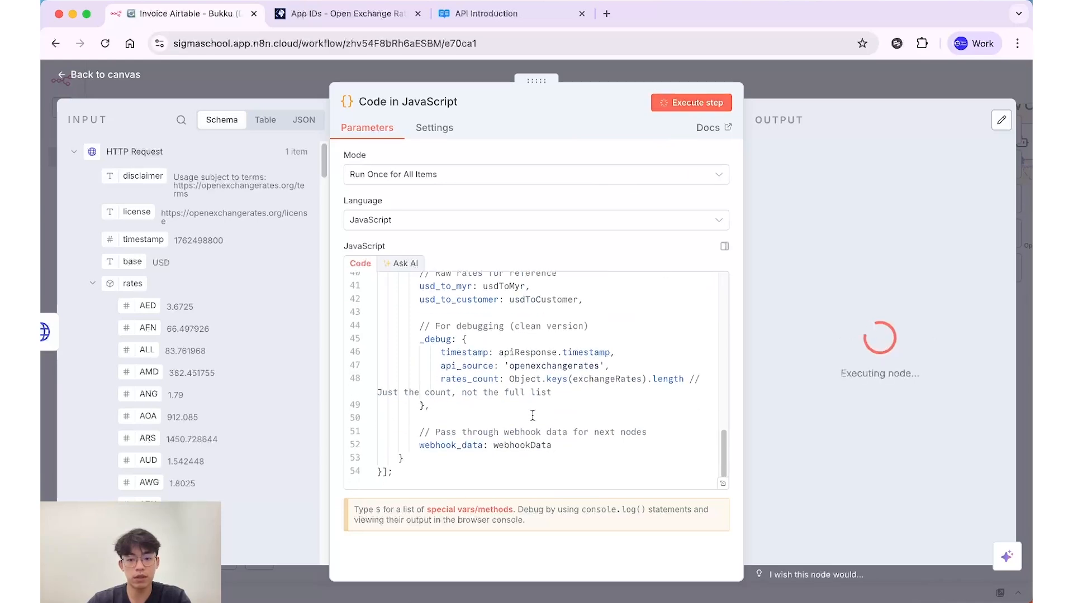
pyautogui.scroll(12, 547, 419)
pyautogui.scroll(4, 547, 419)
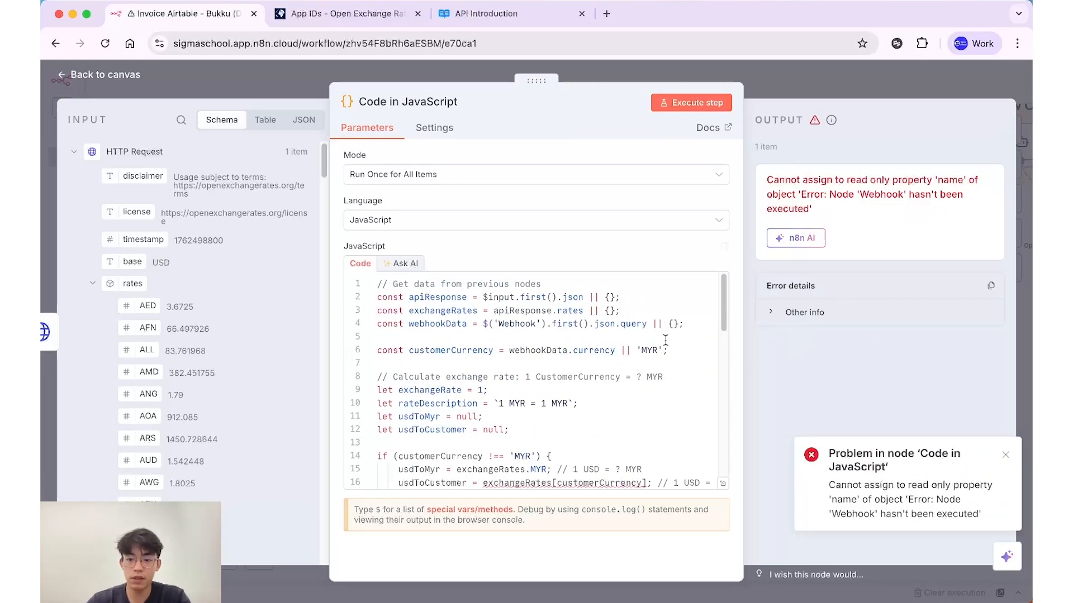
# Correct the node reference in the webhookData line to 'Webhook1' and execute the Code node again
pyautogui.click(556, 350)
pyautogui.click(537, 325)
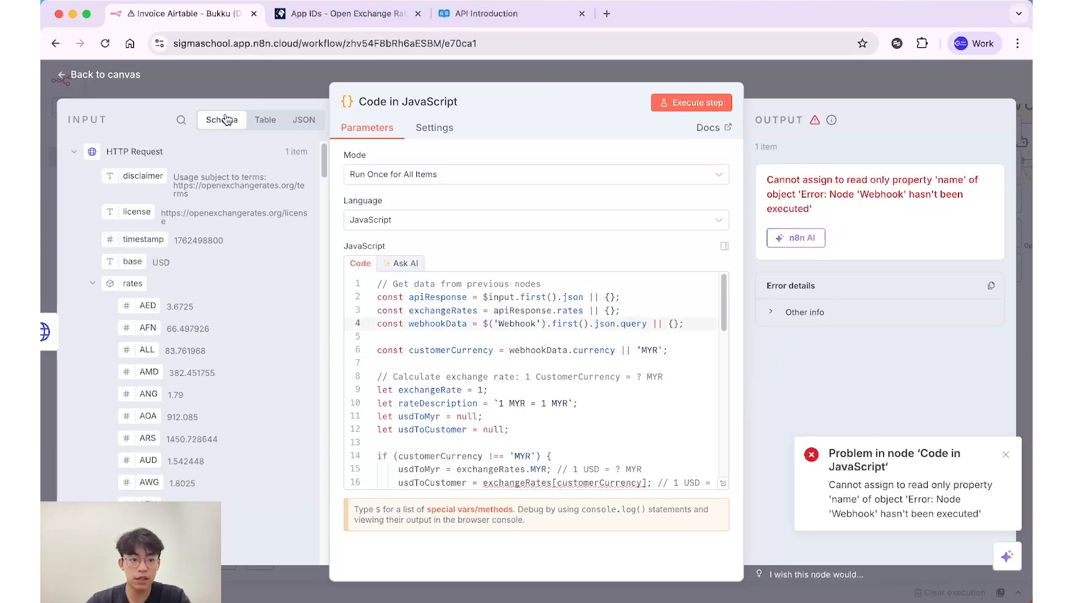
pyautogui.click(138, 158)
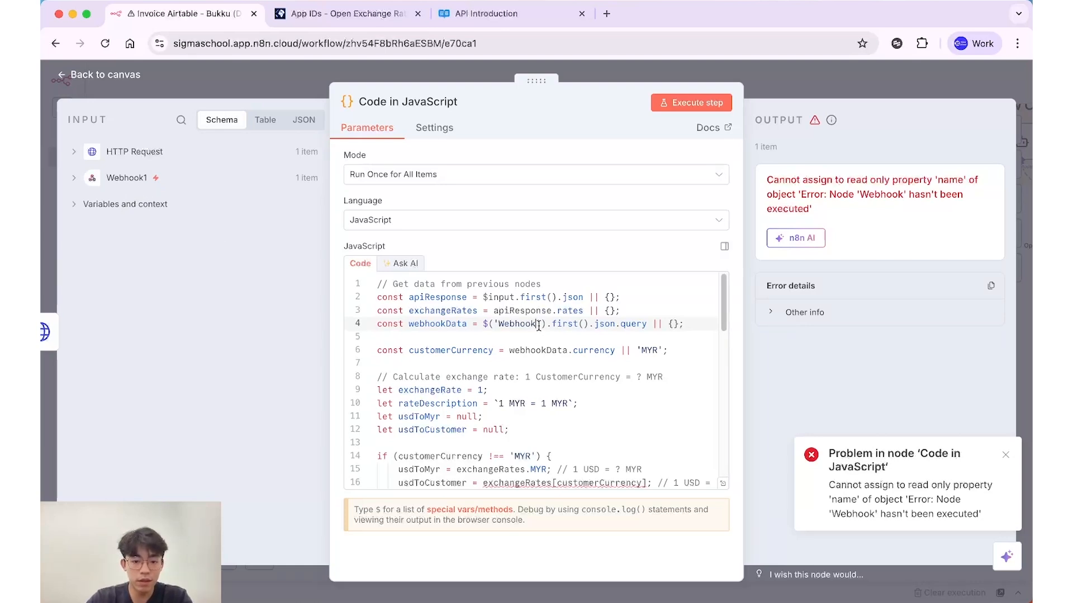
pyautogui.write('1')
pyautogui.click(693, 103)
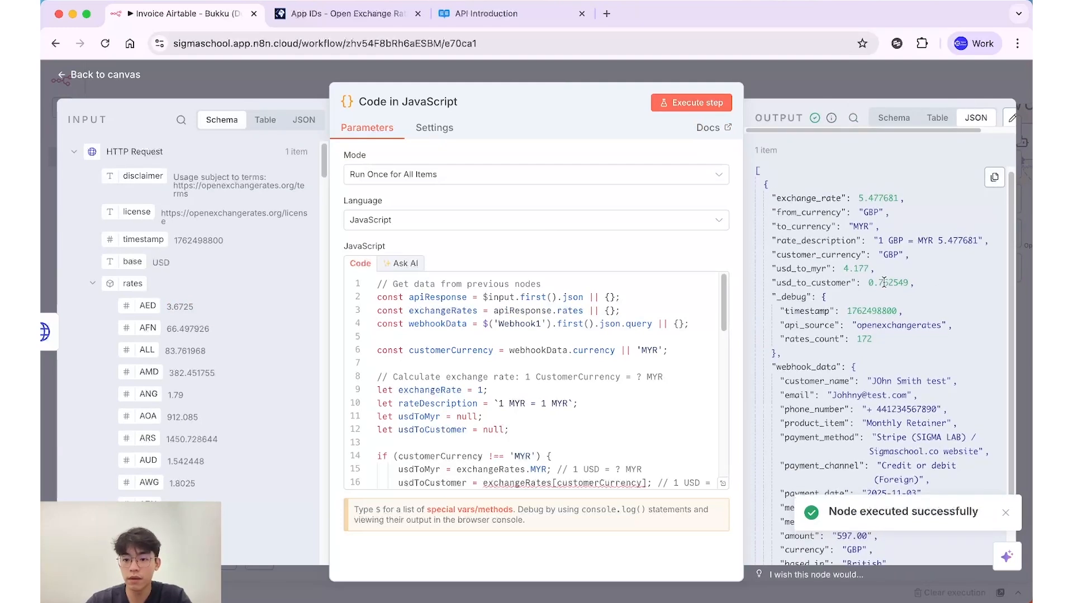
# Examine the from_currency, to_currency and rate_description fields in the Code node's JSON output
pyautogui.scroll(-1, 854, 257)
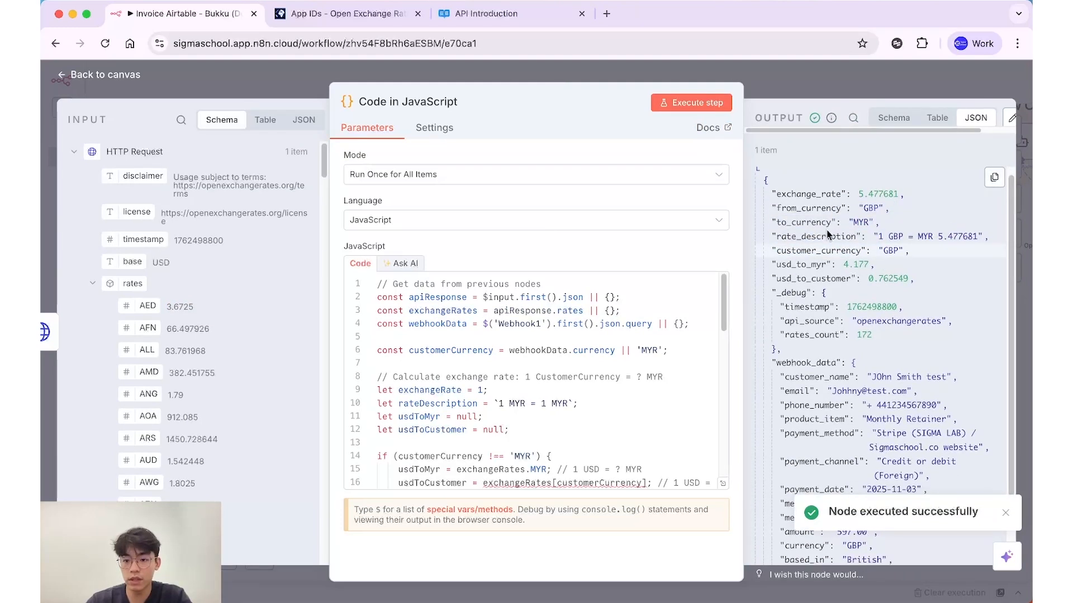
pyautogui.moveTo(791, 209); pyautogui.dragTo(869, 219)
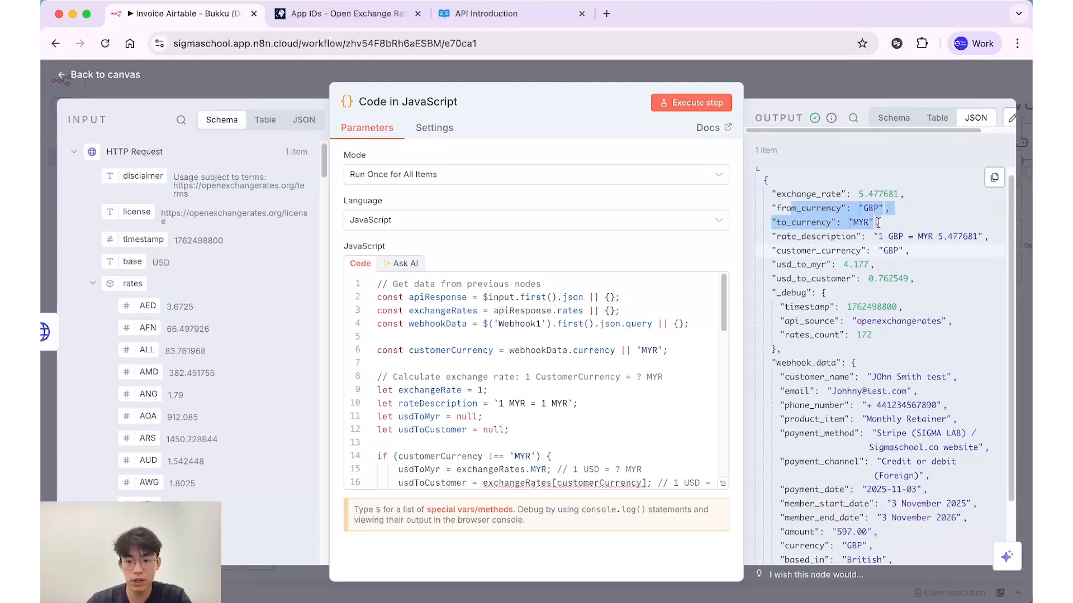
pyautogui.click(877, 222)
pyautogui.scroll(-2, 874, 268)
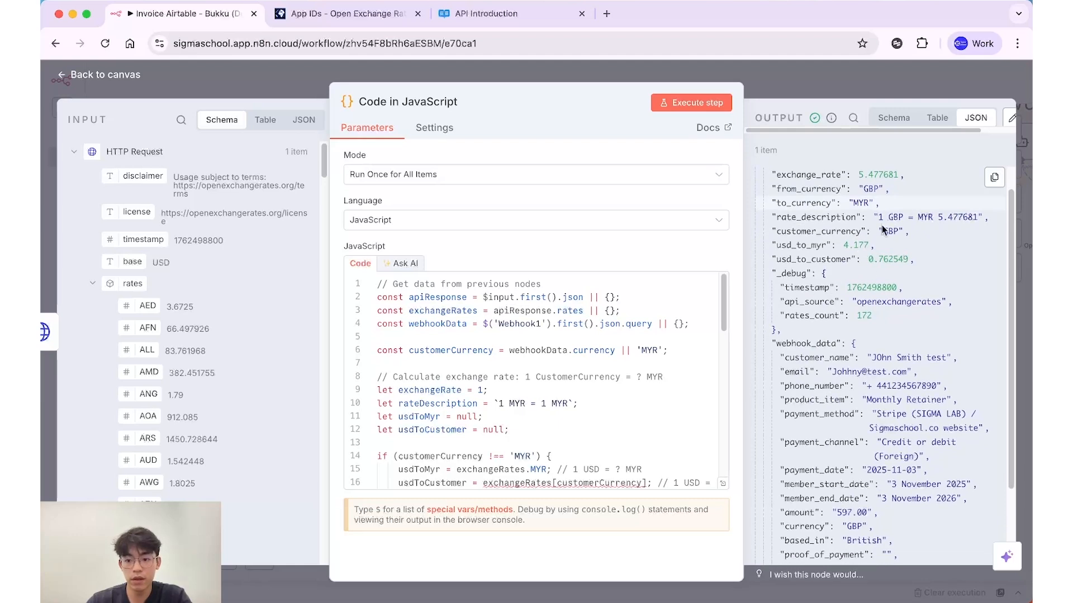
pyautogui.moveTo(871, 222); pyautogui.dragTo(977, 219)
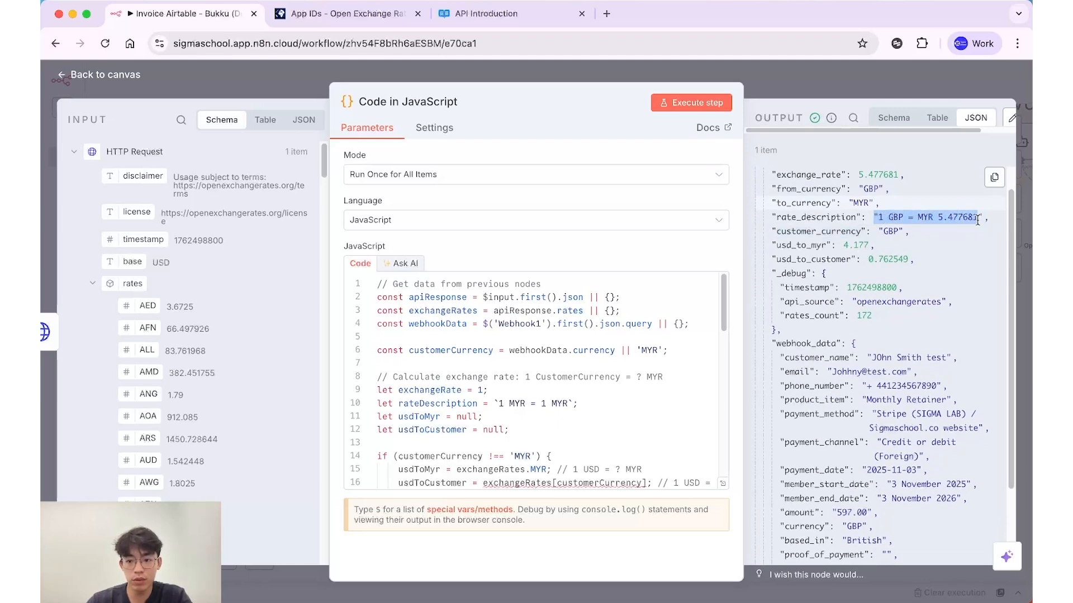
pyautogui.click(979, 219)
# Examine the usd_to_myr, usd_to_customer and _debug fields and compare them with the rate in rate_description
pyautogui.scroll(-3, 825, 293)
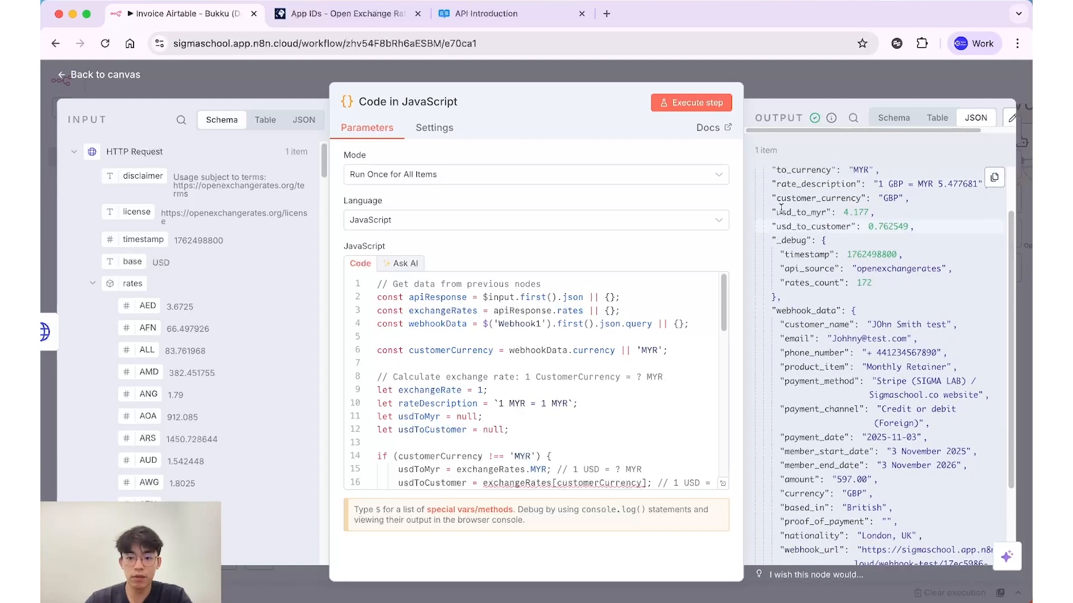
pyautogui.moveTo(779, 212); pyautogui.dragTo(871, 212)
pyautogui.click(853, 243)
pyautogui.moveTo(776, 226); pyautogui.dragTo(908, 227)
pyautogui.click(819, 226)
pyautogui.scroll(-2, 822, 270)
pyautogui.moveTo(781, 188); pyautogui.dragTo(910, 205)
pyautogui.click(862, 188)
pyautogui.click(910, 206)
pyautogui.scroll(3, 908, 209)
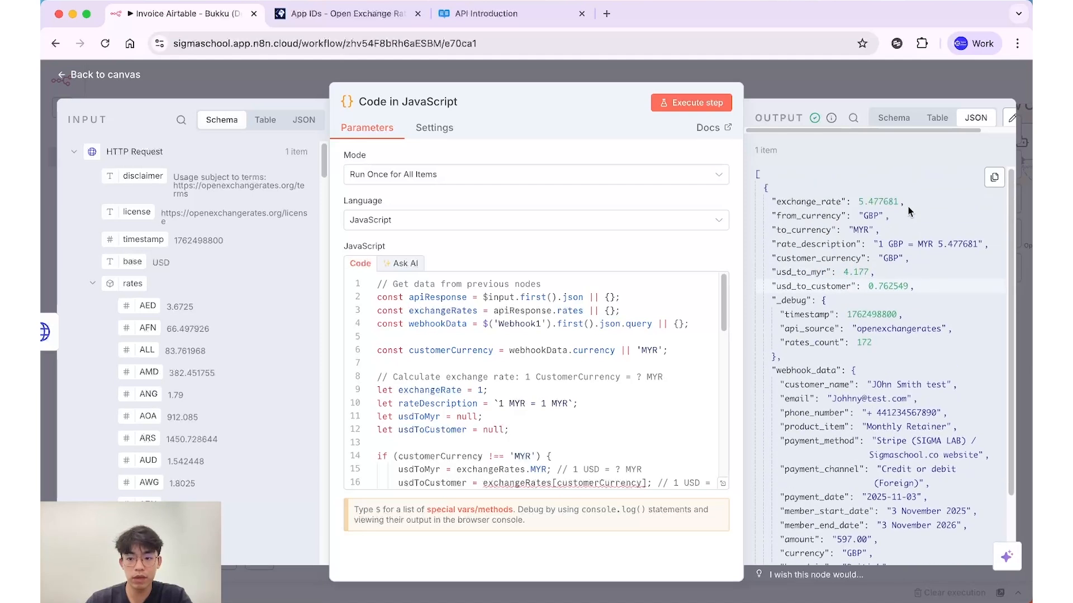
pyautogui.moveTo(932, 244); pyautogui.dragTo(975, 241)
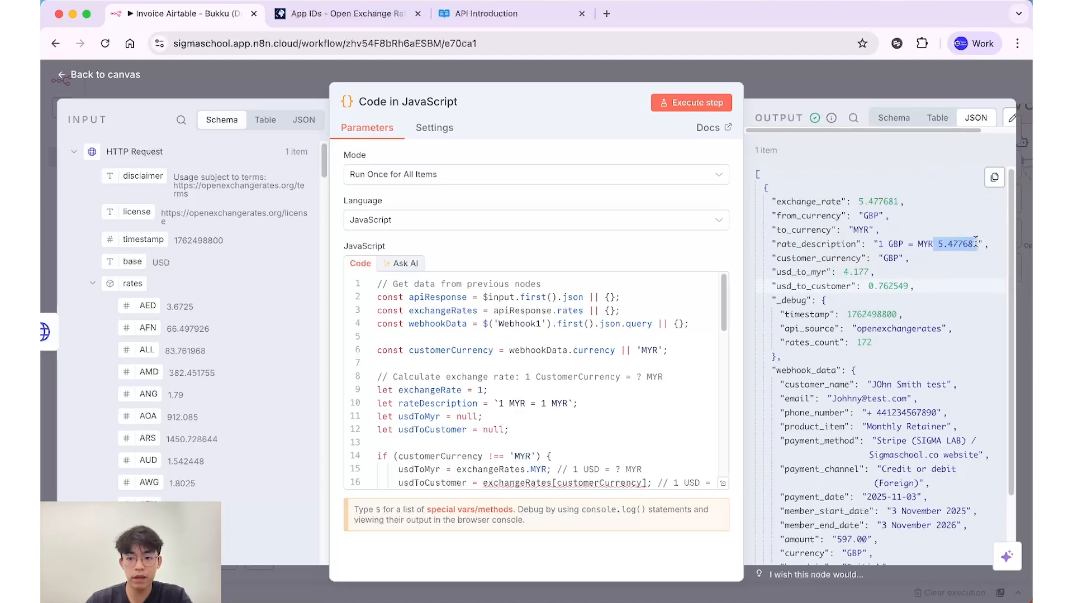
pyautogui.click(898, 248)
# Review the webhook_data object passed through in the Code node's output and return to the canvas
pyautogui.scroll(-3, 917, 322)
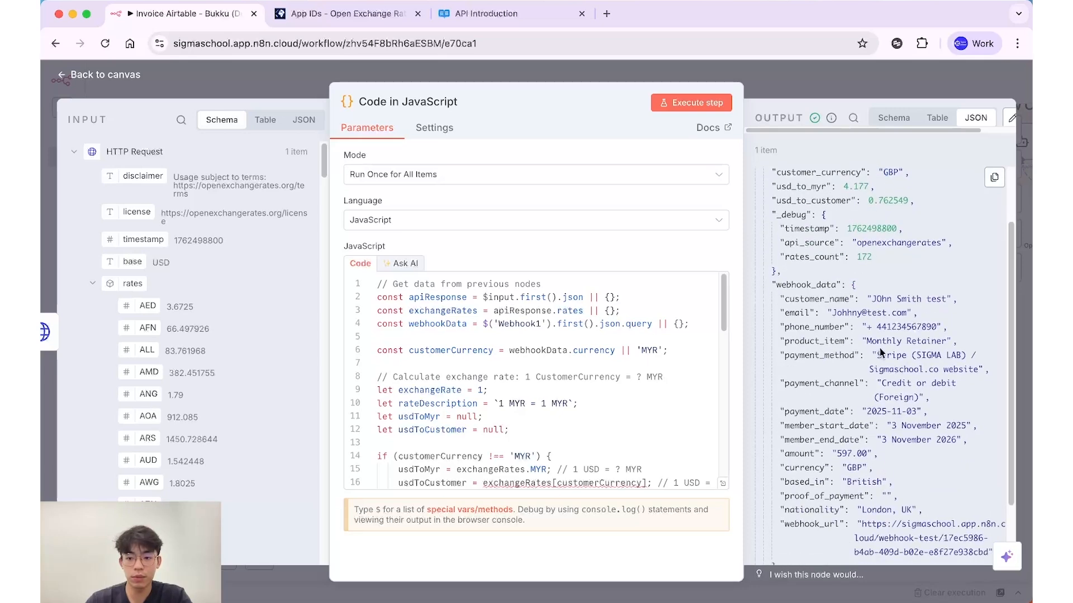
pyautogui.scroll(-3, 880, 351)
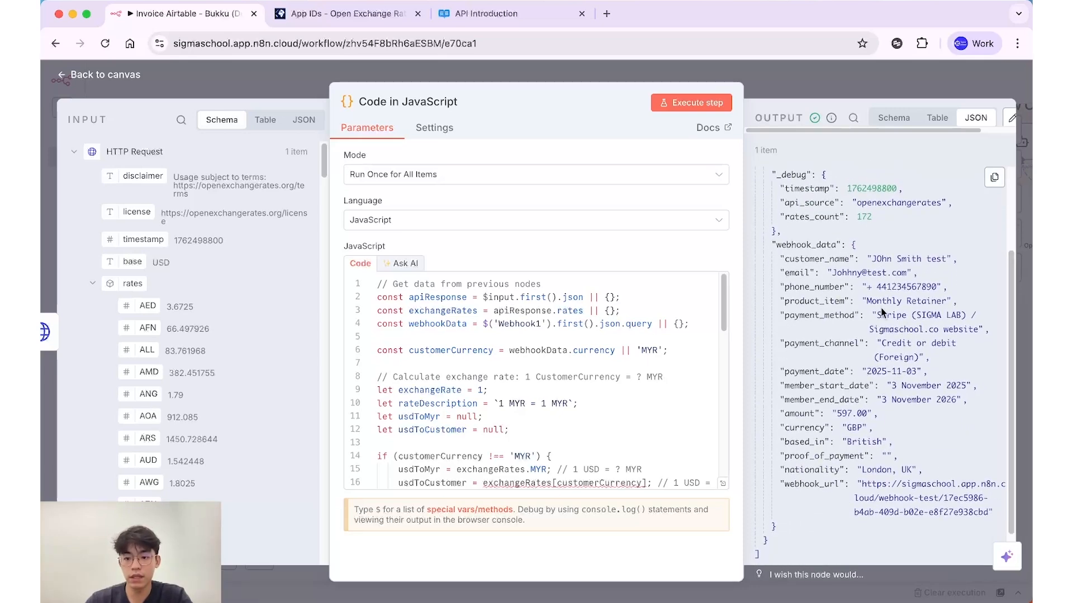
pyautogui.scroll(-2, 861, 358)
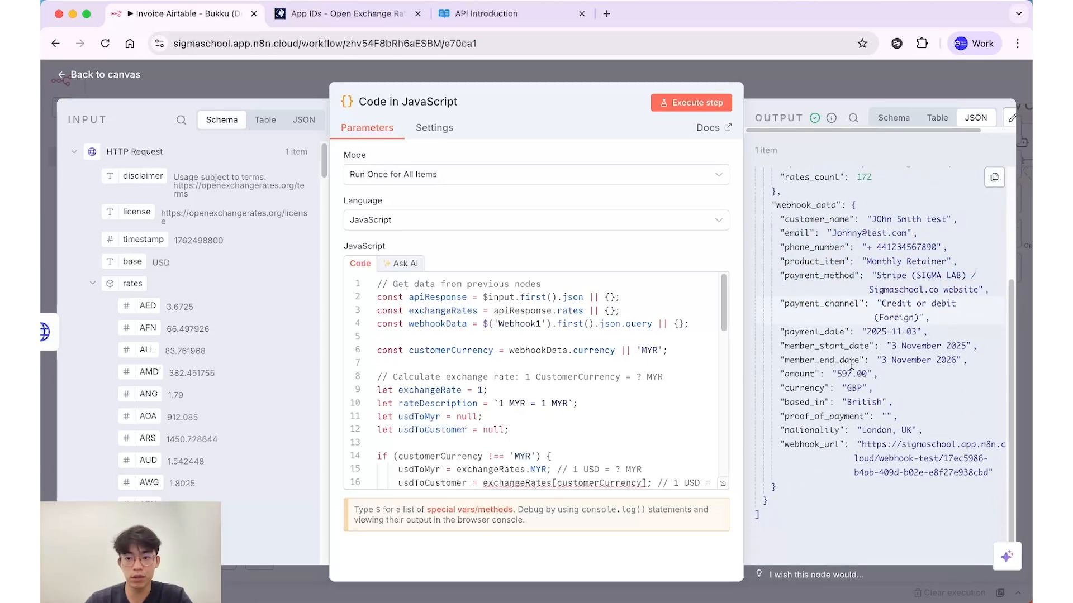
pyautogui.click(775, 80)
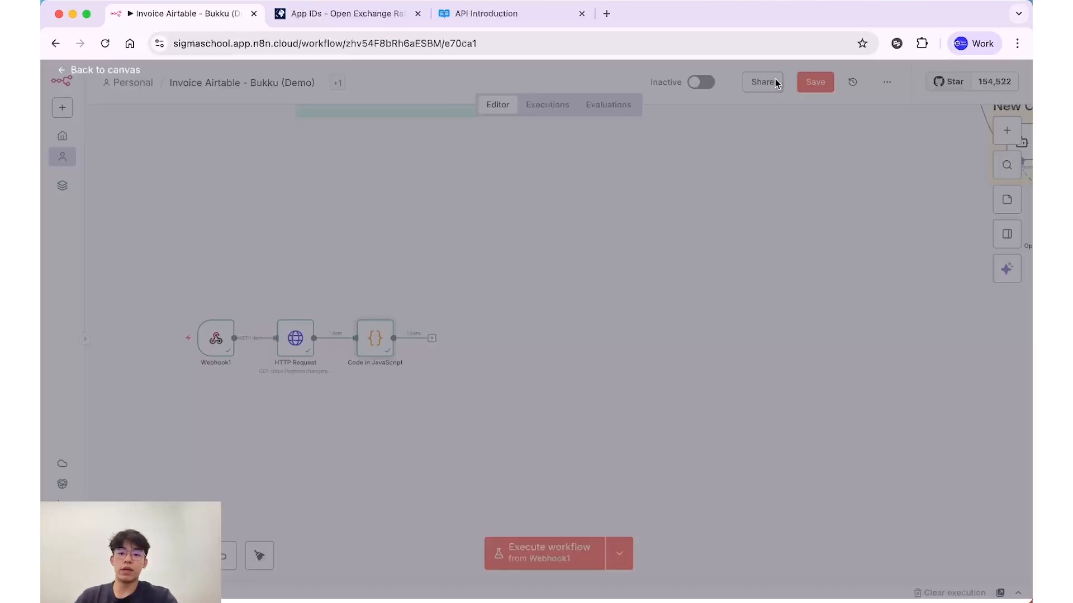
# Examine the main invoice workflow's nodes on the canvas alongside the Webhook1 test chain
pyautogui.scroll(3, 474, 364)
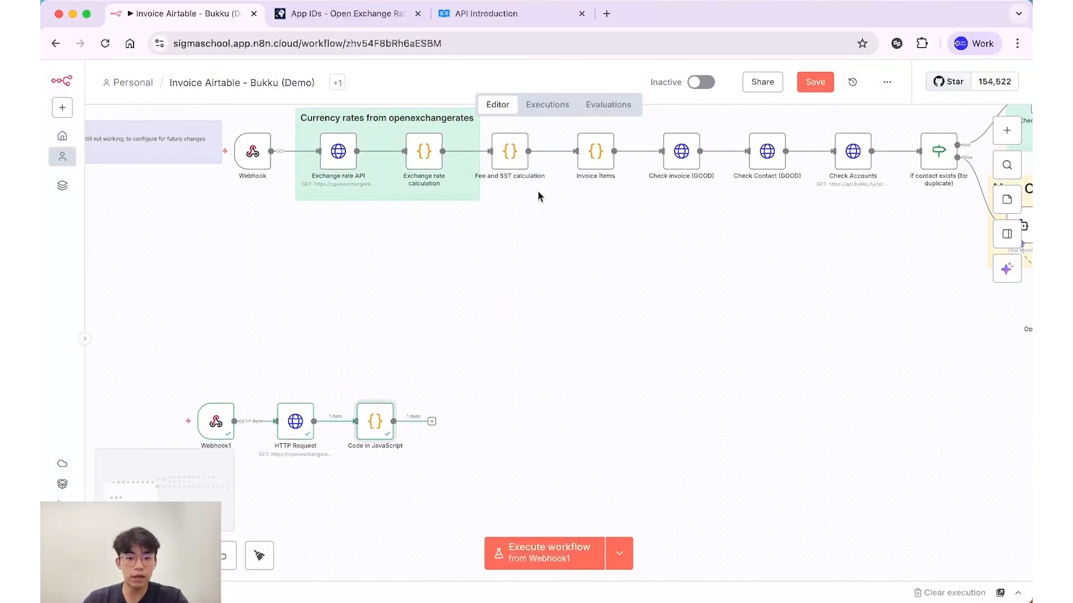
pyautogui.hscroll(2, 531, 245)
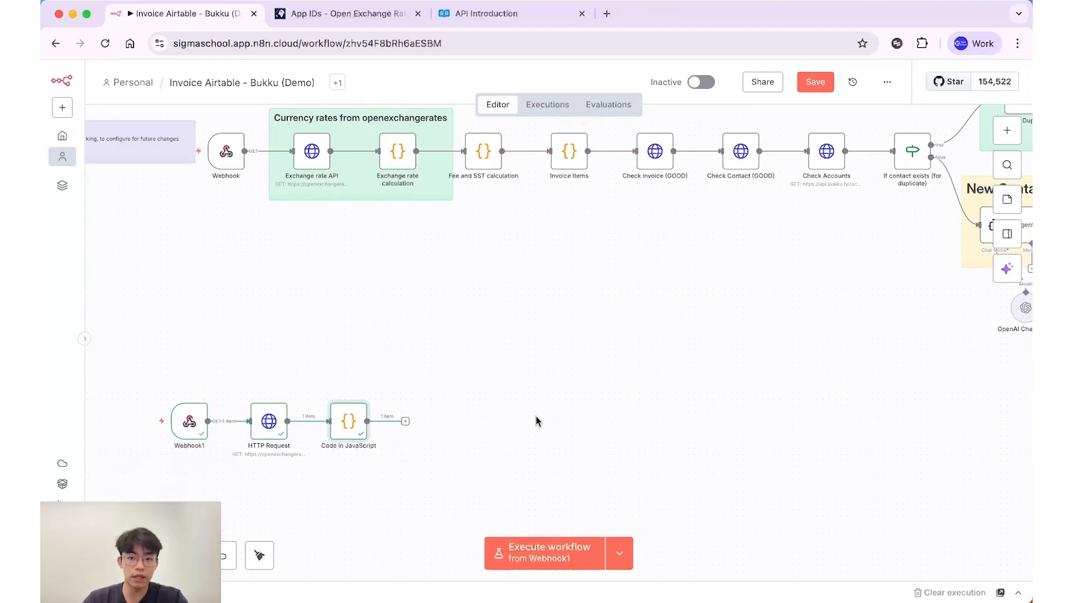
pyautogui.hscroll(2, 535, 417)
pyautogui.hscroll(-3, 546, 423)
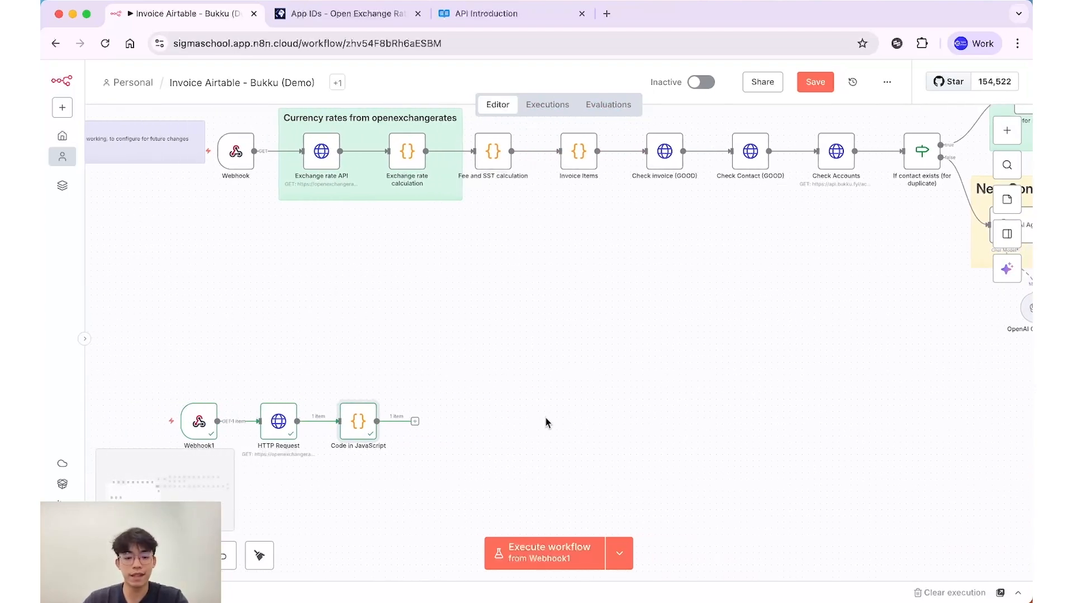
pyautogui.hscroll(-1, 543, 420)
pyautogui.scroll(1, 474, 438)
pyautogui.scroll(-2, 433, 439)
pyautogui.scroll(1, 447, 432)
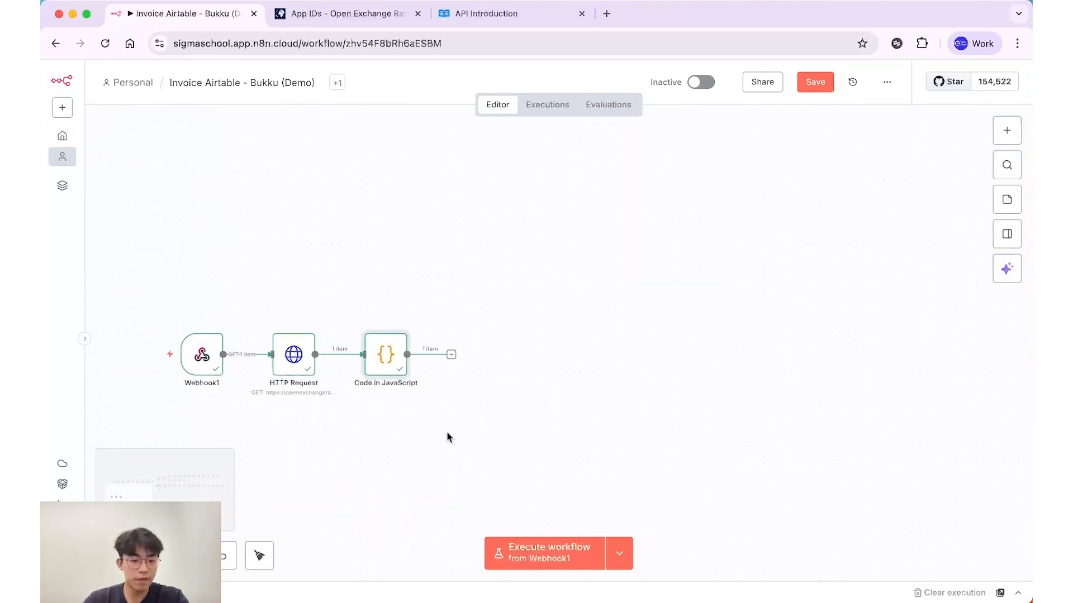
pyautogui.hscroll(-3, 568, 419)
pyautogui.scroll(-2, 374, 398)
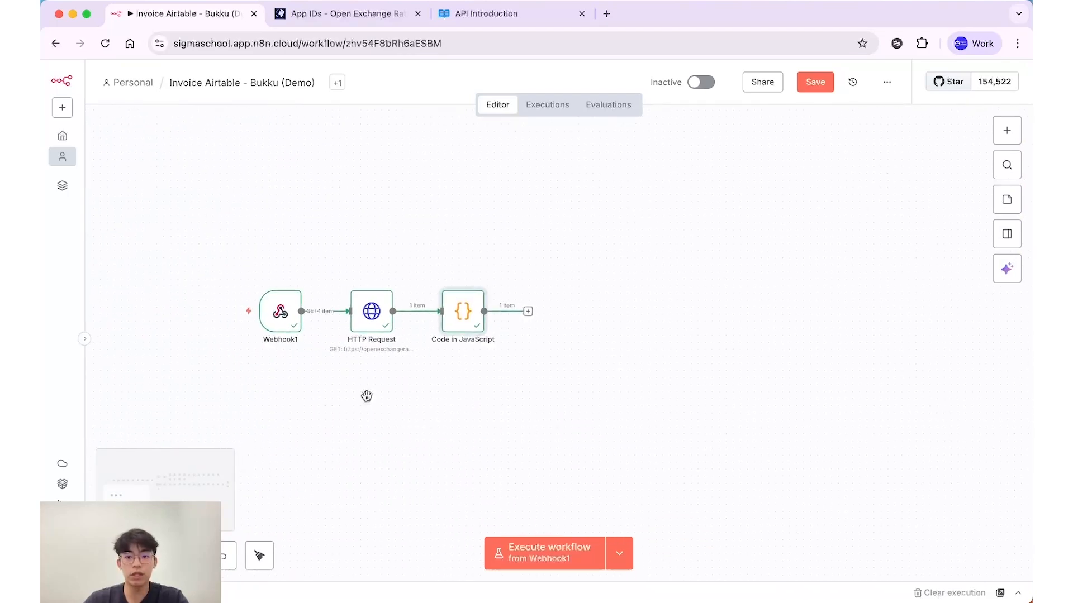
# Switch to Airtable to review the automation's webhook script and the payment records in Table 1's grid view
pyautogui.press('super+grave')
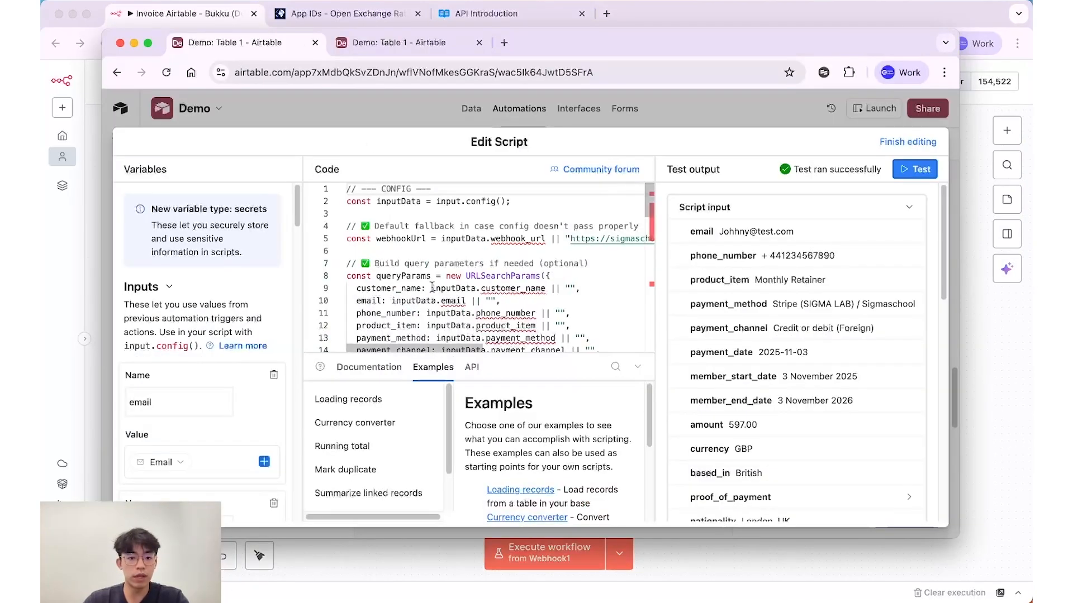
pyautogui.scroll(-1, 431, 293)
pyautogui.scroll(1, 430, 294)
pyautogui.scroll(-15, 431, 293)
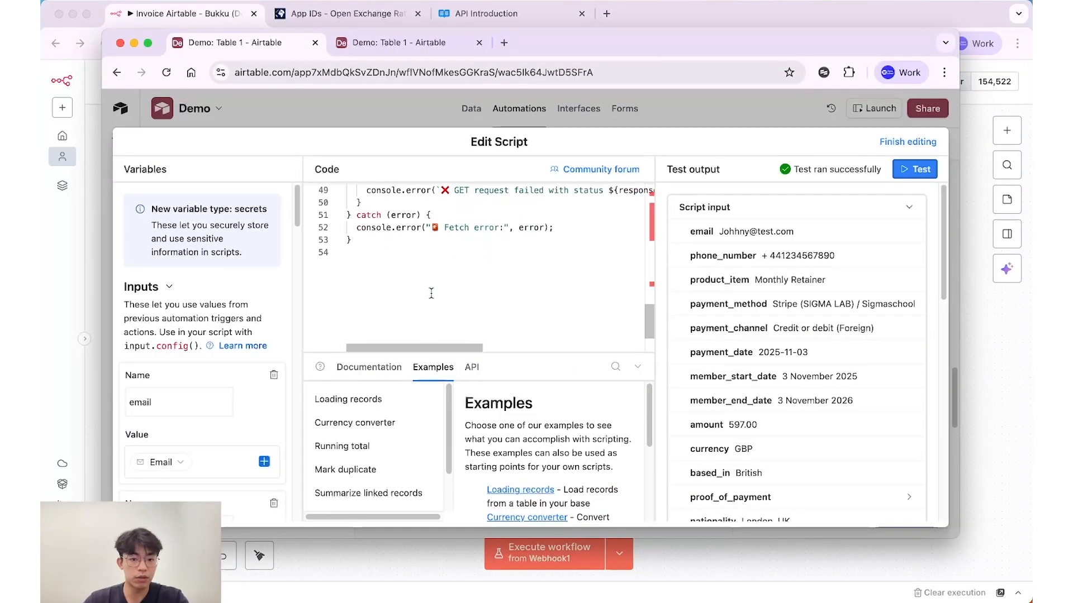
pyautogui.scroll(10, 431, 294)
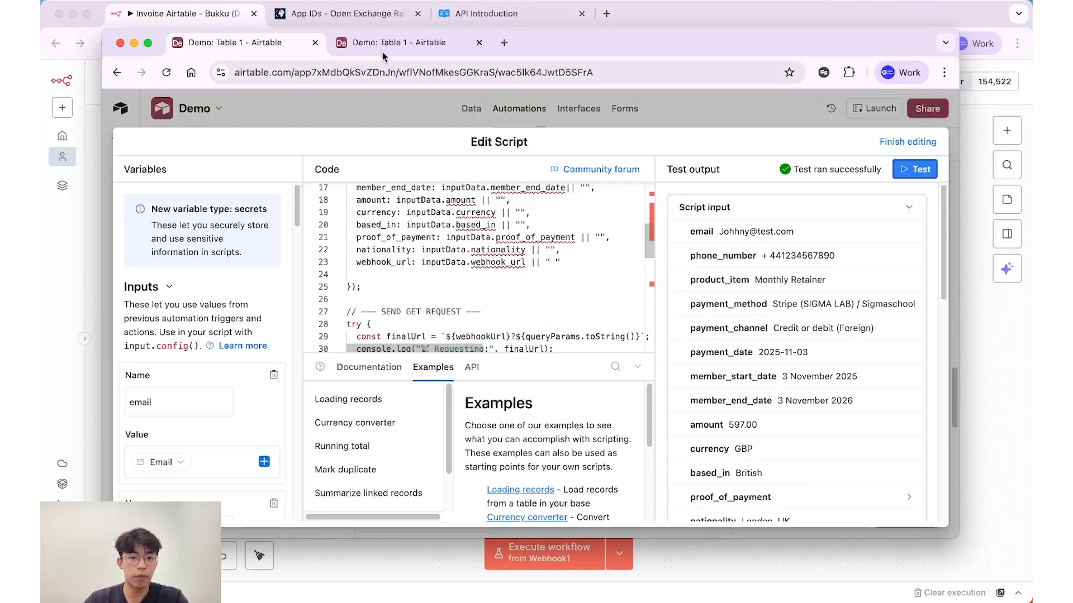
pyautogui.click(383, 50)
pyautogui.hscroll(-10, 641, 311)
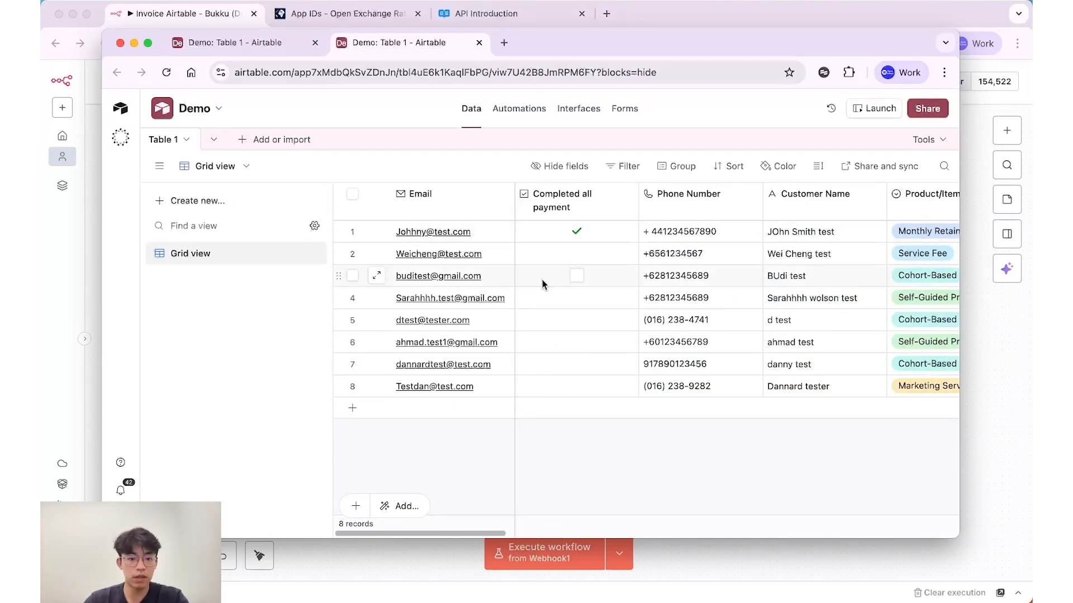
# Return to n8n and review the Webhook1 customer and payment data feeding the HTTP Request node
pyautogui.click(69, 266)
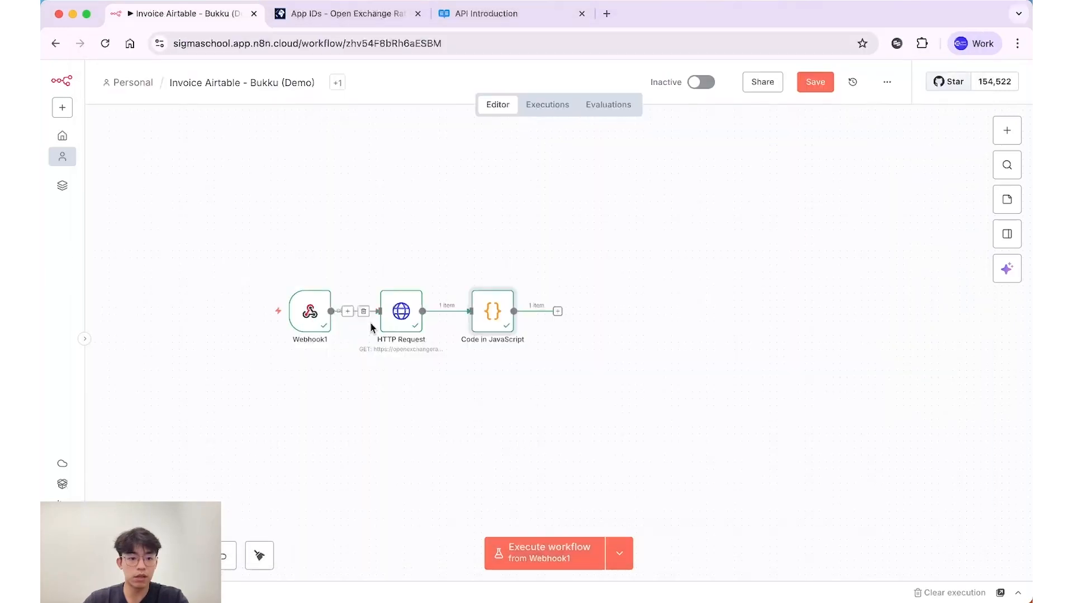
pyautogui.doubleClick(404, 324)
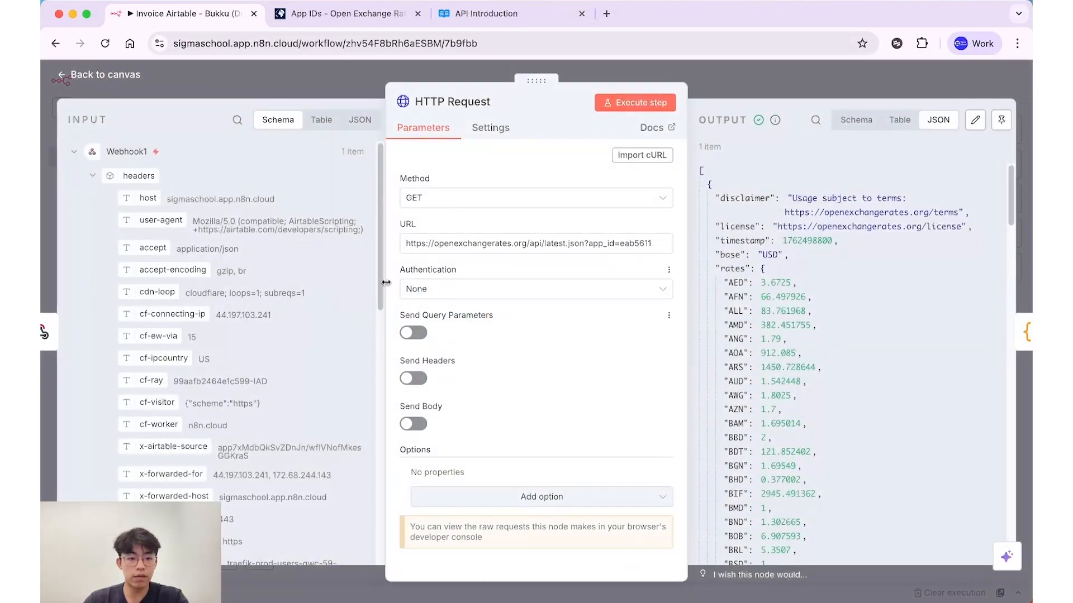
pyautogui.scroll(-3, 222, 268)
pyautogui.scroll(-10, 206, 367)
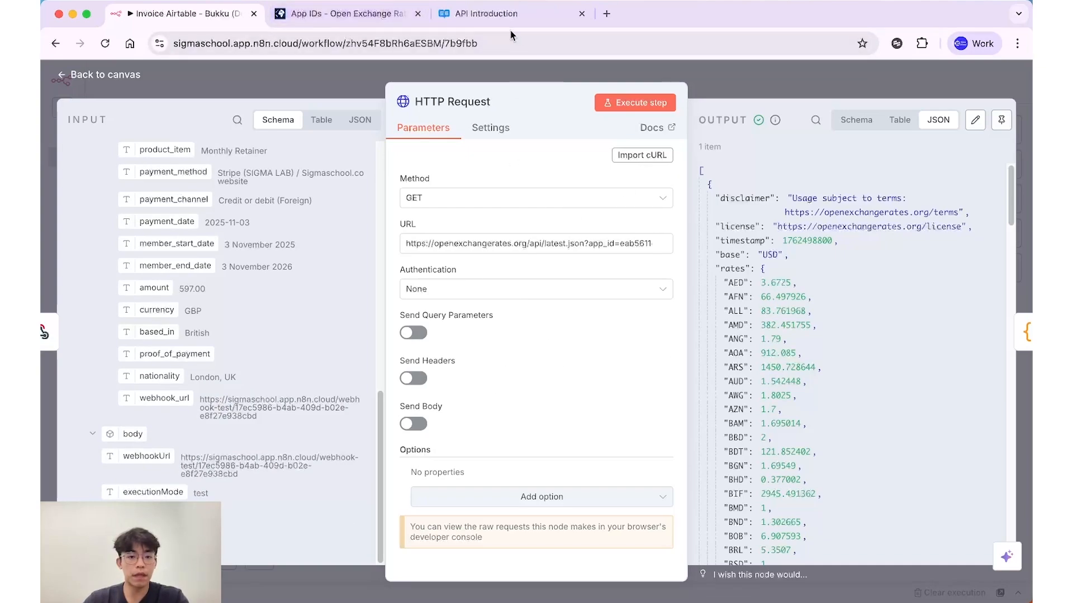
# View the Open Exchange Rates API Introduction page and review the currency rates in the HTTP Request output
pyautogui.click(492, 14)
pyautogui.scroll(15, 444, 222)
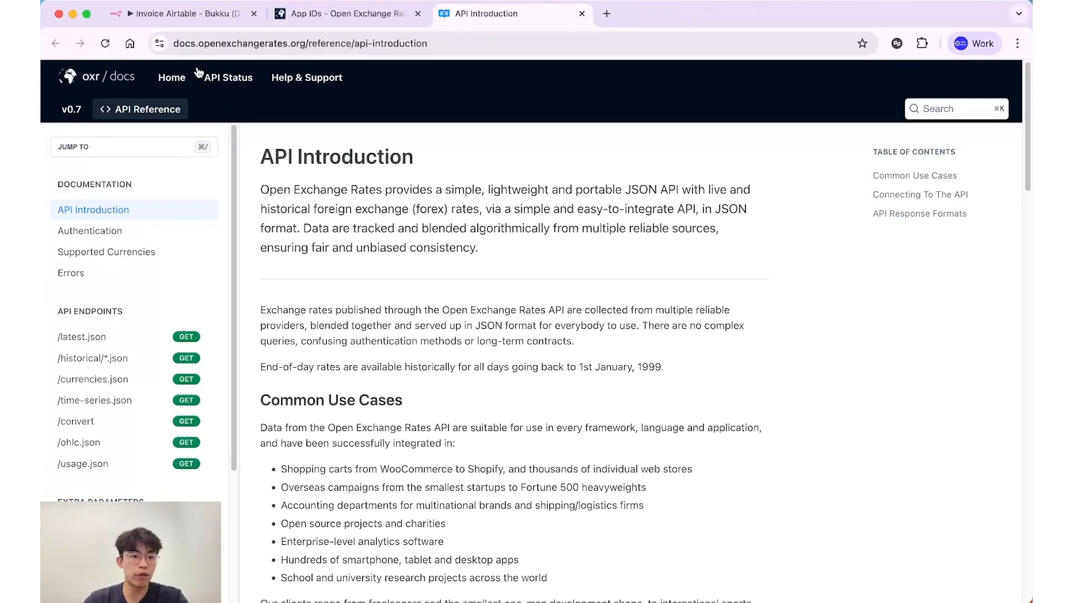
pyautogui.click(185, 14)
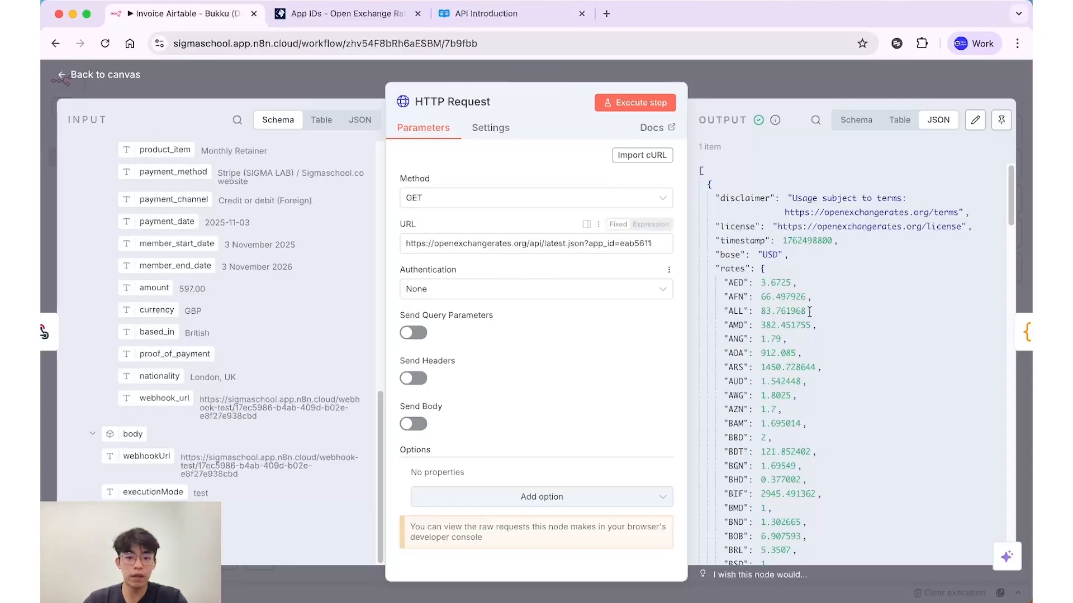
pyautogui.scroll(-3, 762, 344)
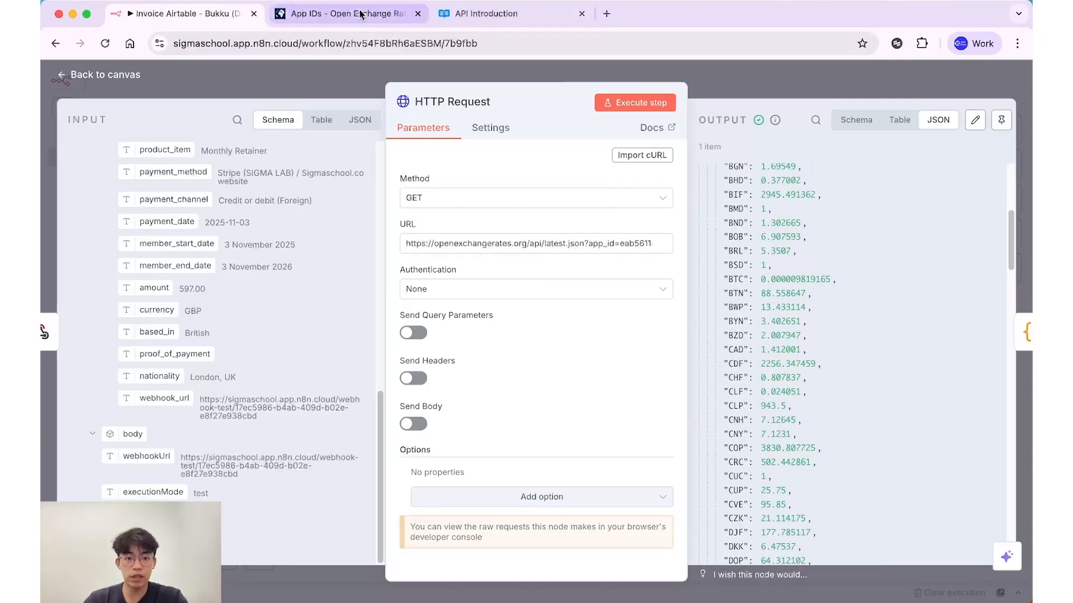
pyautogui.click(762, 94)
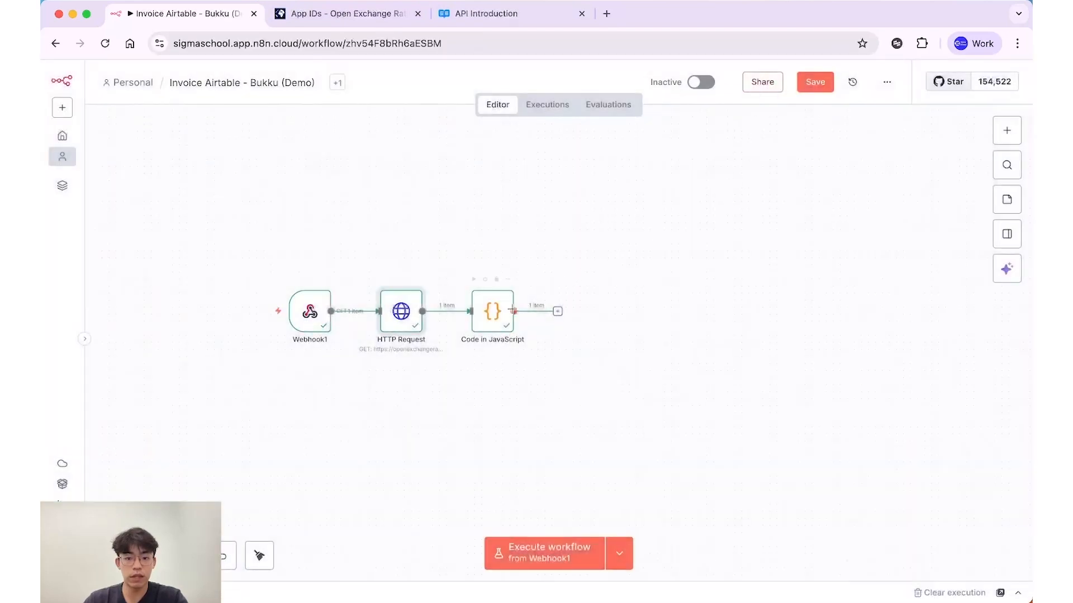
# Reopen the Code in JavaScript node, examine rate_description in its output, and return to the canvas
pyautogui.doubleClick(492, 311)
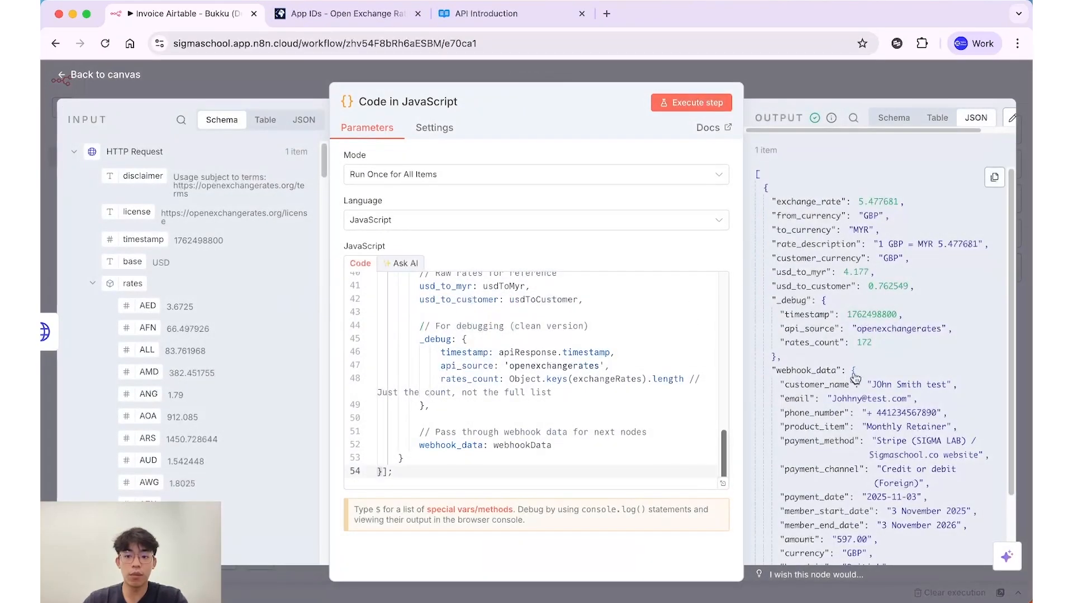
pyautogui.moveTo(791, 244); pyautogui.dragTo(973, 245)
pyautogui.click(951, 244)
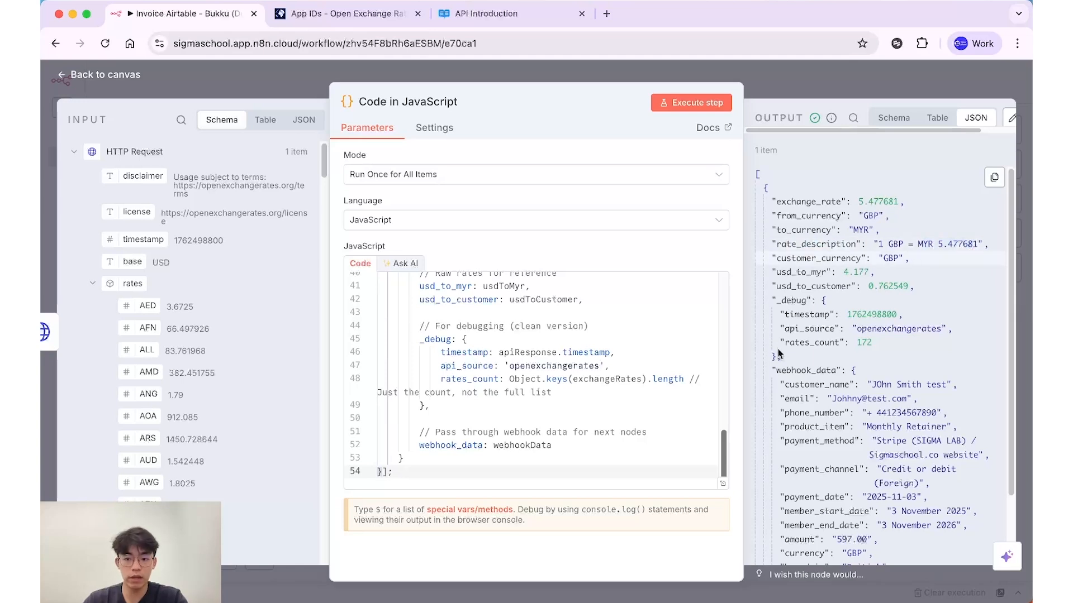
pyautogui.click(806, 80)
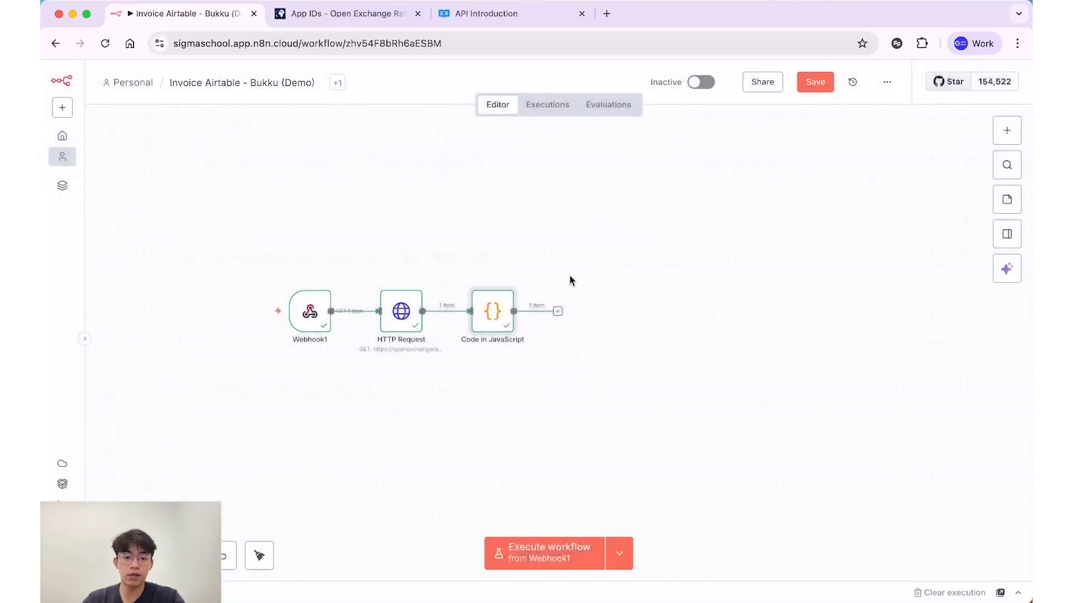